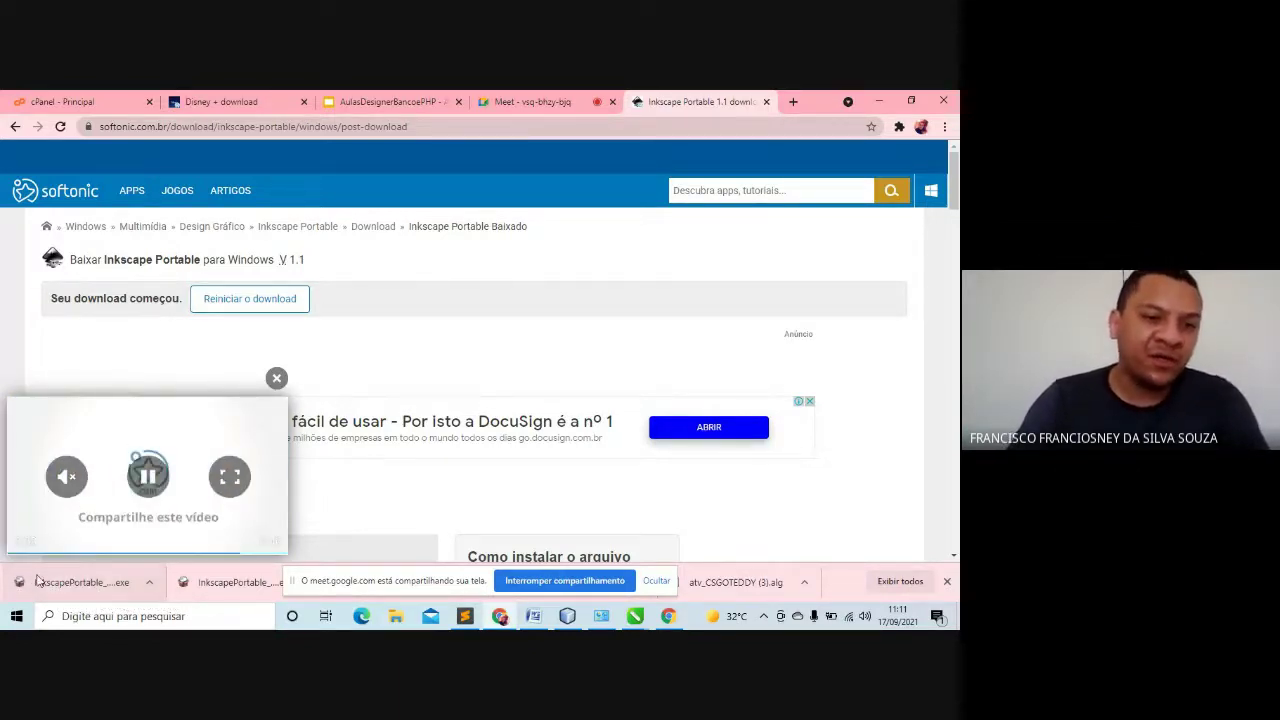
# Run the downloaded Inkscape Portable installer and accept Português Brasileiro as the installer language
pyautogui.click(89, 588)
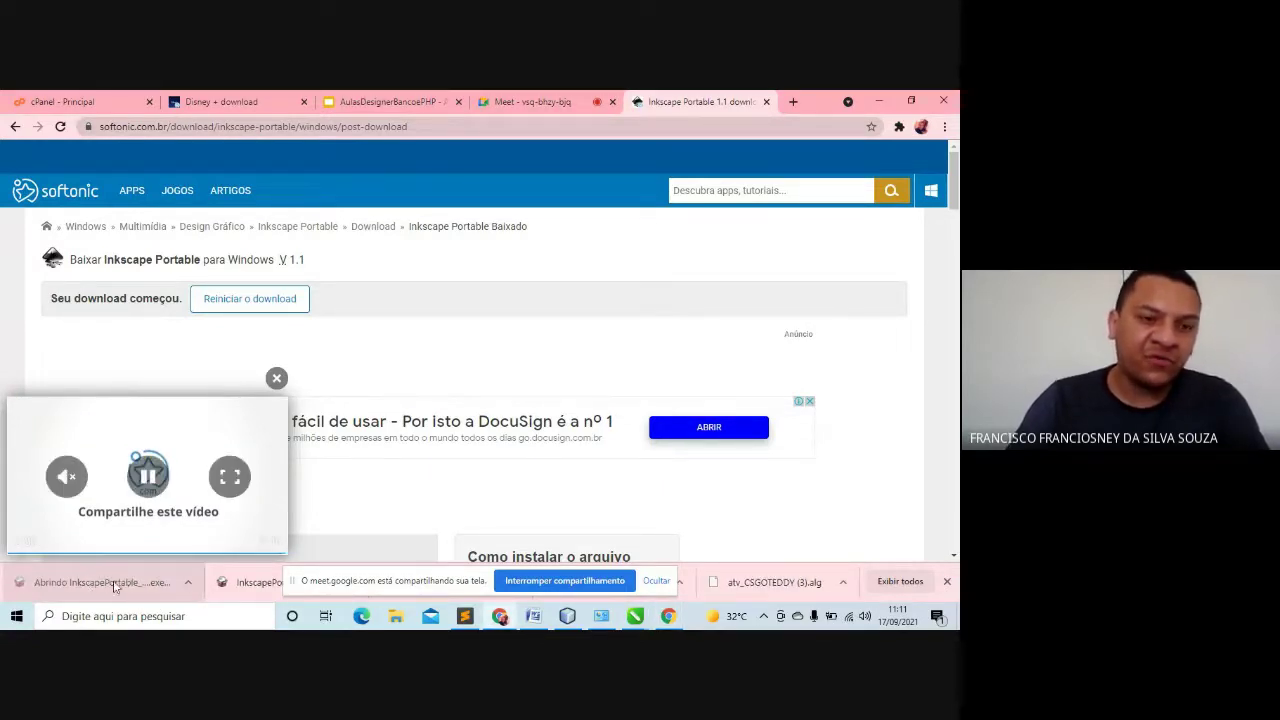
pyautogui.click(276, 378)
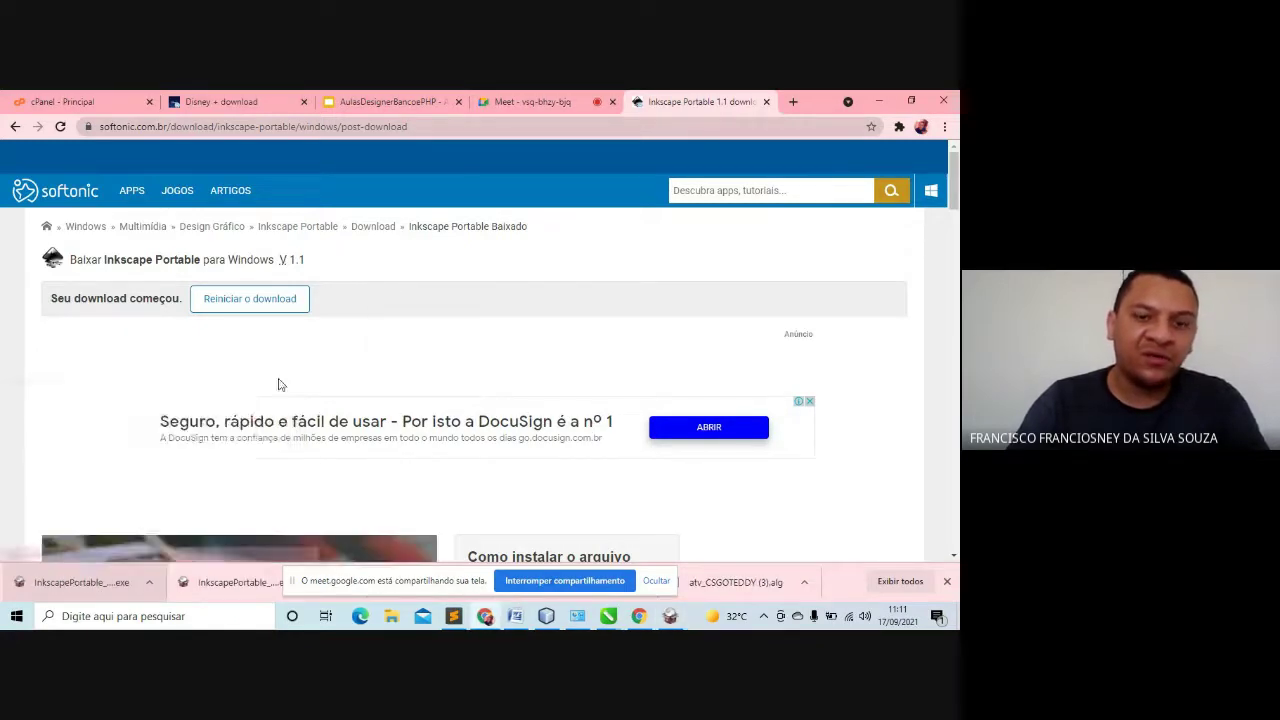
pyautogui.click(670, 616)
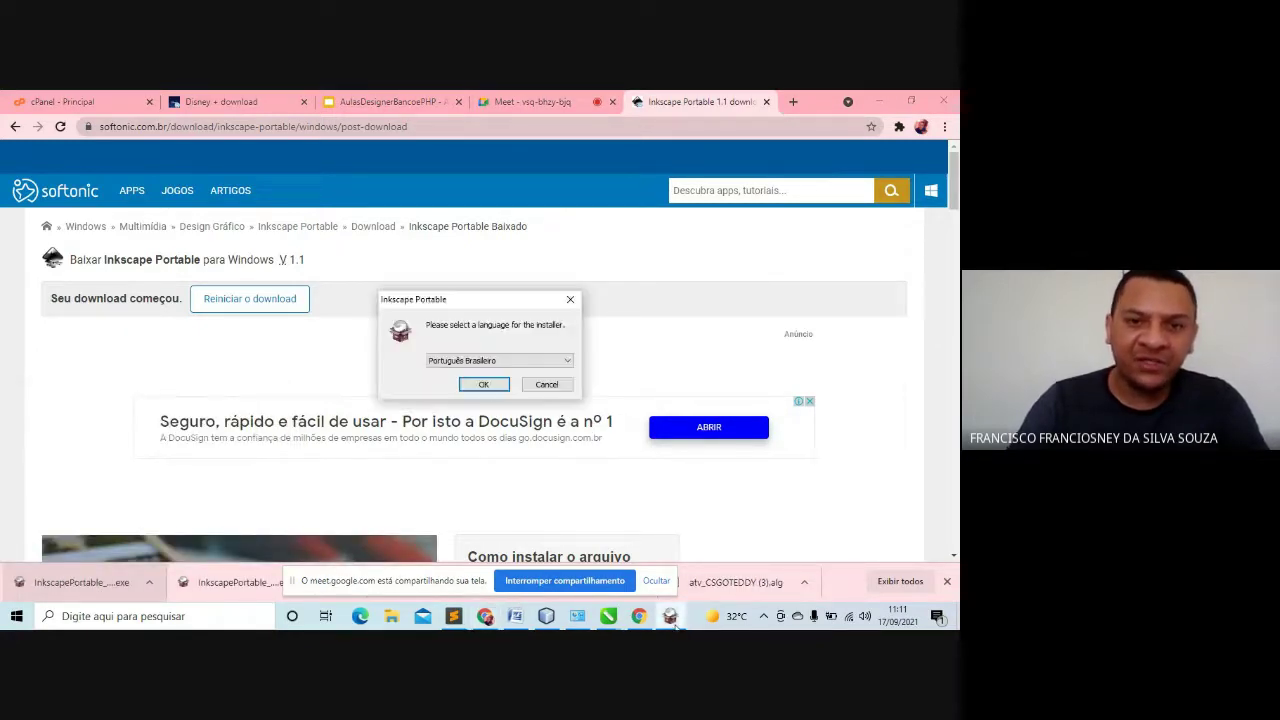
pyautogui.click(483, 386)
pyautogui.click(484, 388)
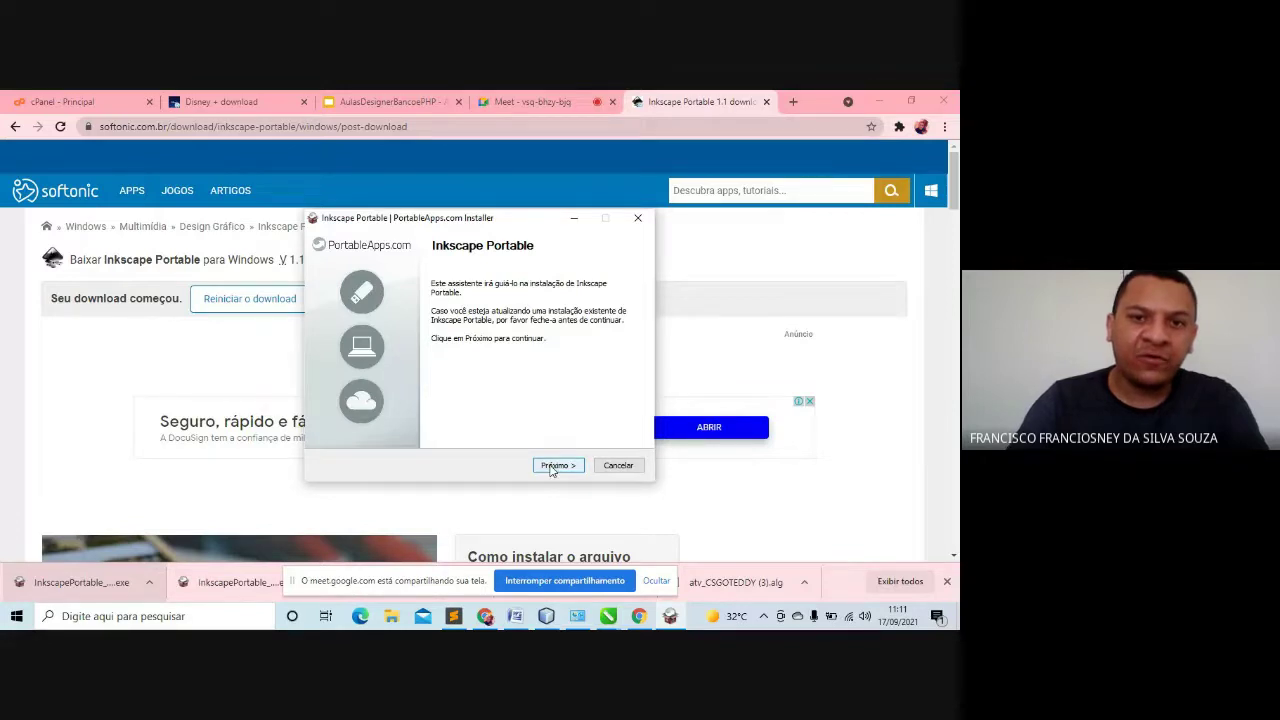
# Install Inkscape Portable with Additional Languages in the default InkscapePortable downloads folder, and finish without running the program
pyautogui.click(553, 466)
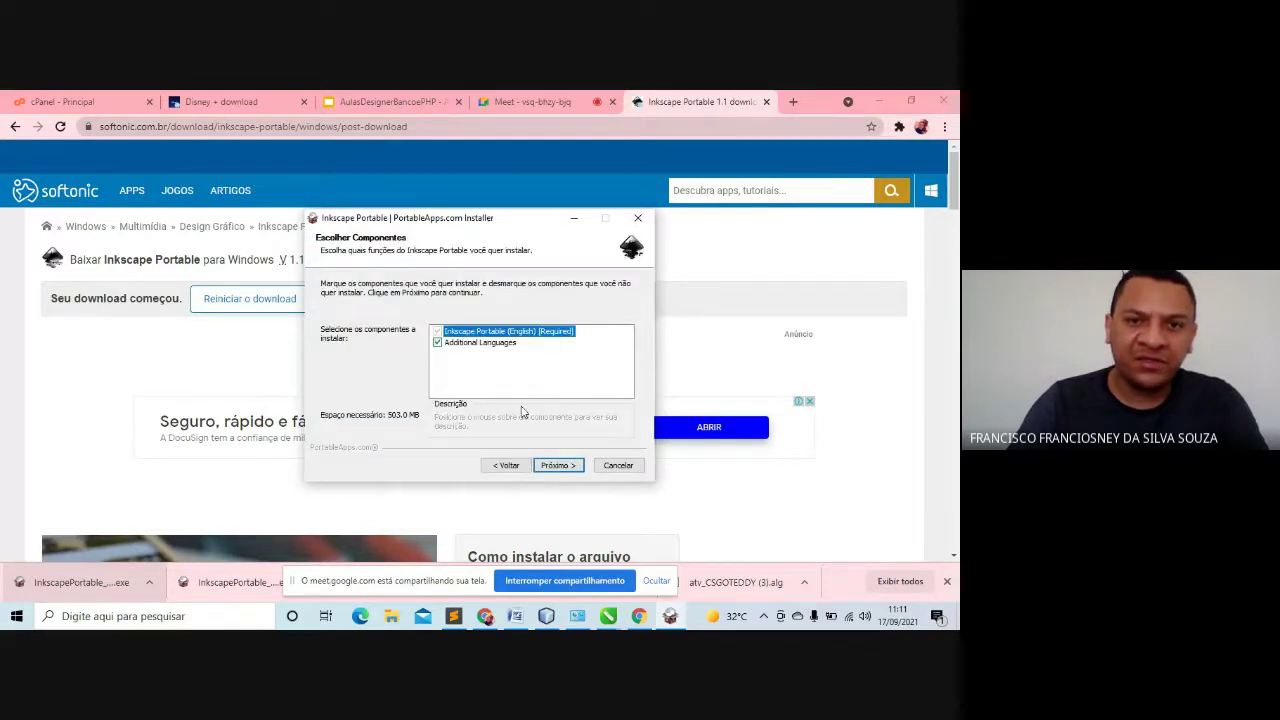
pyautogui.click(557, 466)
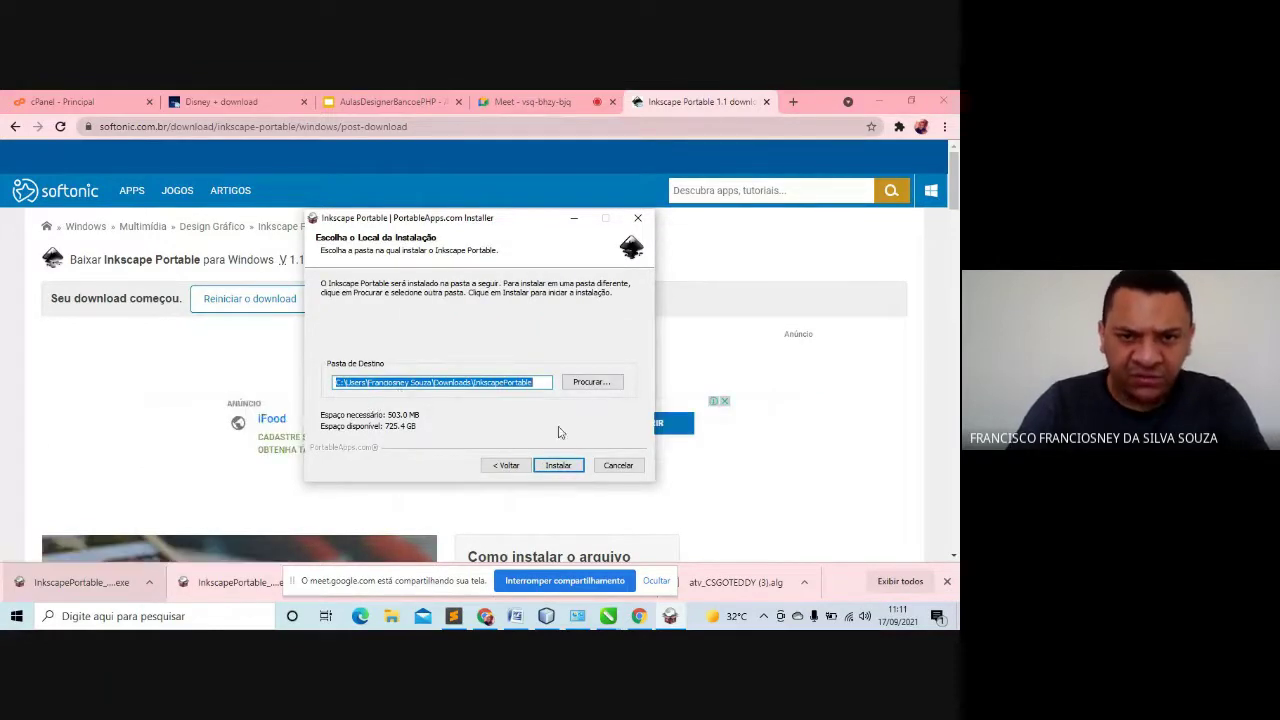
pyautogui.click(557, 467)
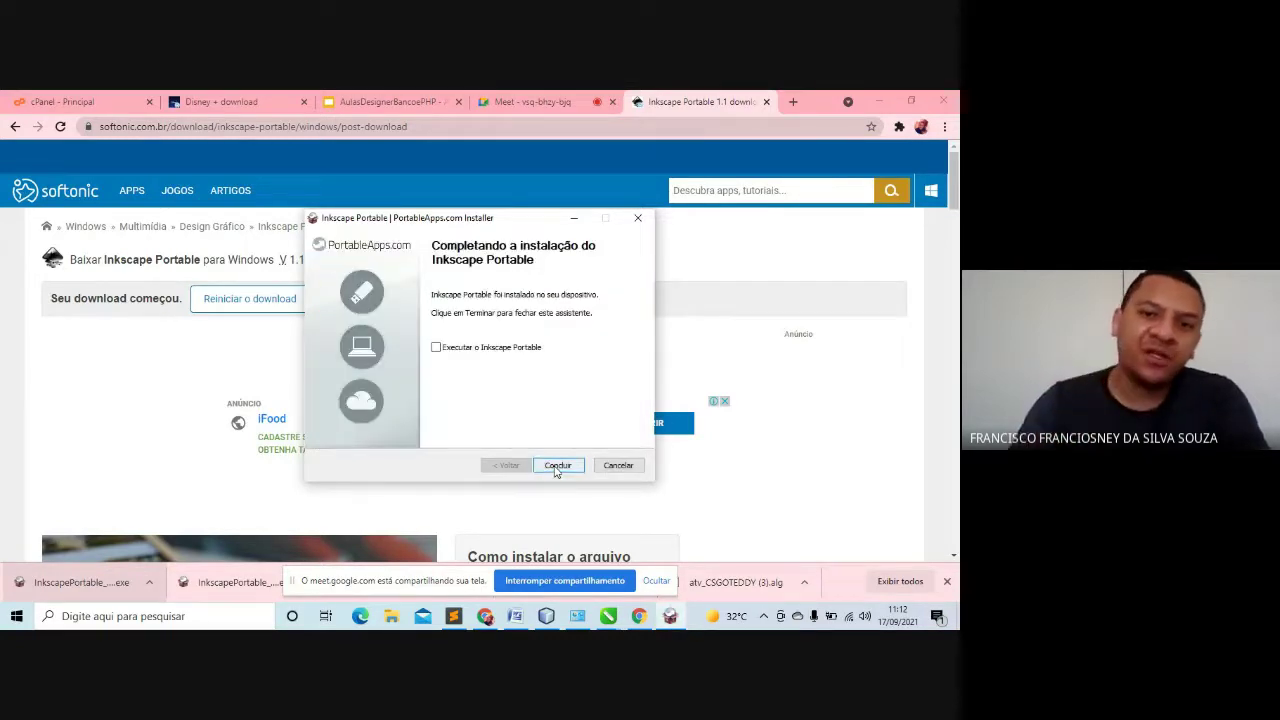
pyautogui.click(558, 465)
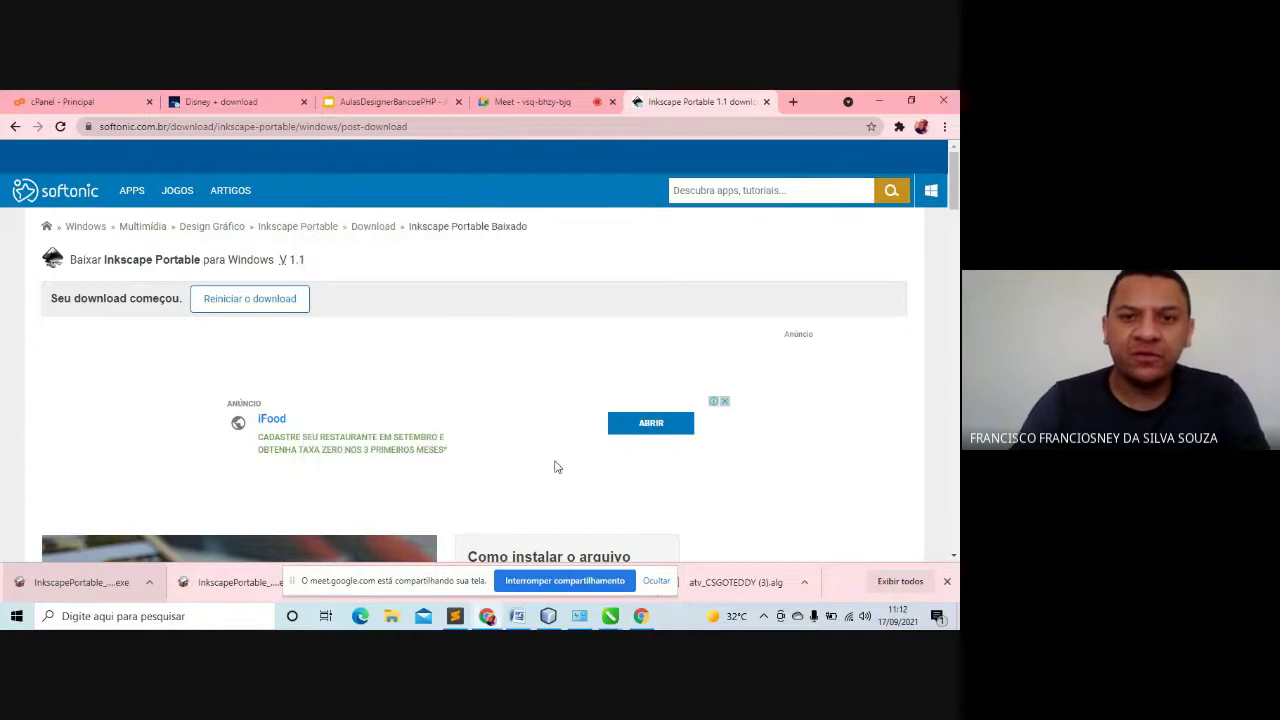
# Look for the Inkscape folder in Arquivos de Programas on Disco Local (C:)
pyautogui.click(400, 616)
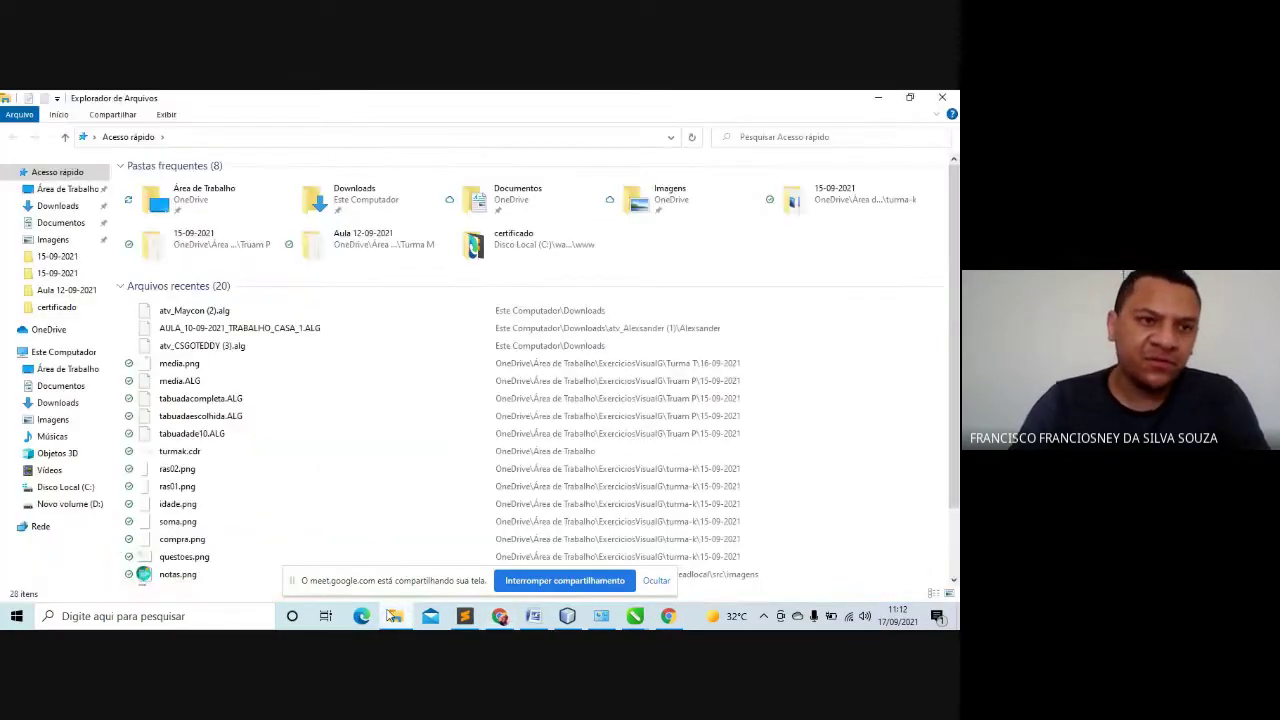
pyautogui.click(53, 353)
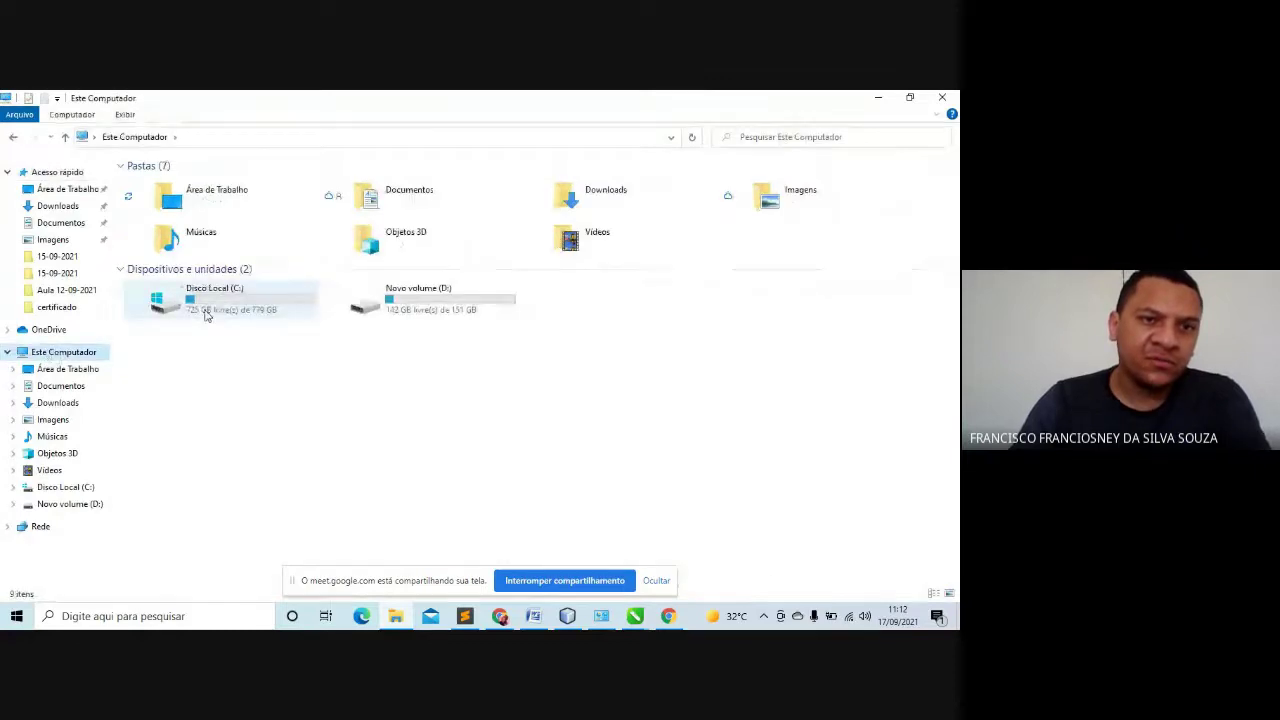
pyautogui.doubleClick(206, 309)
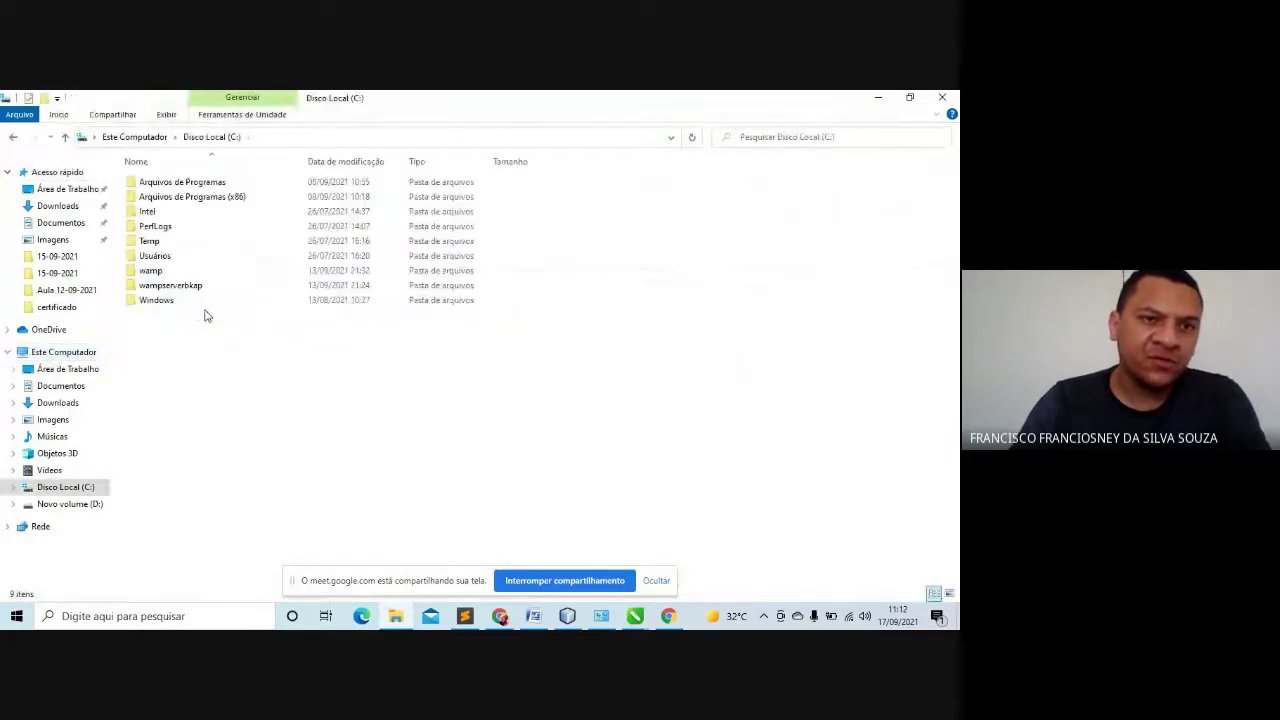
pyautogui.doubleClick(185, 183)
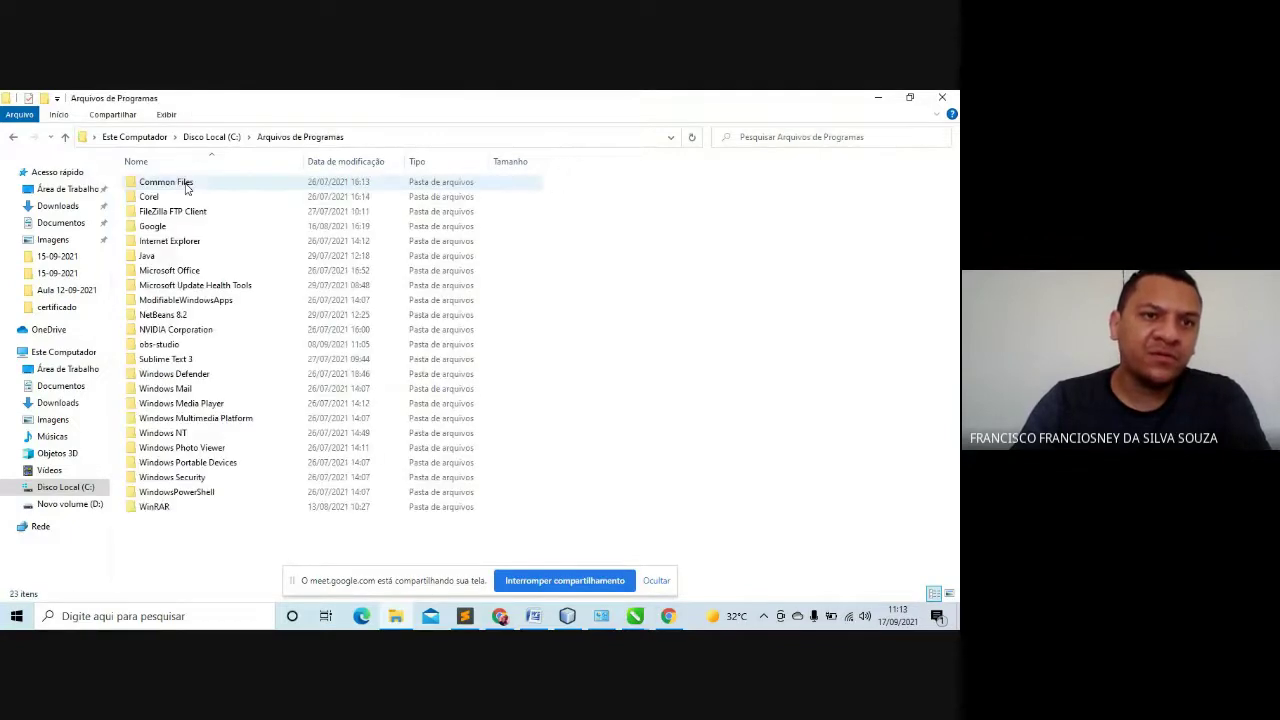
pyautogui.click(178, 237)
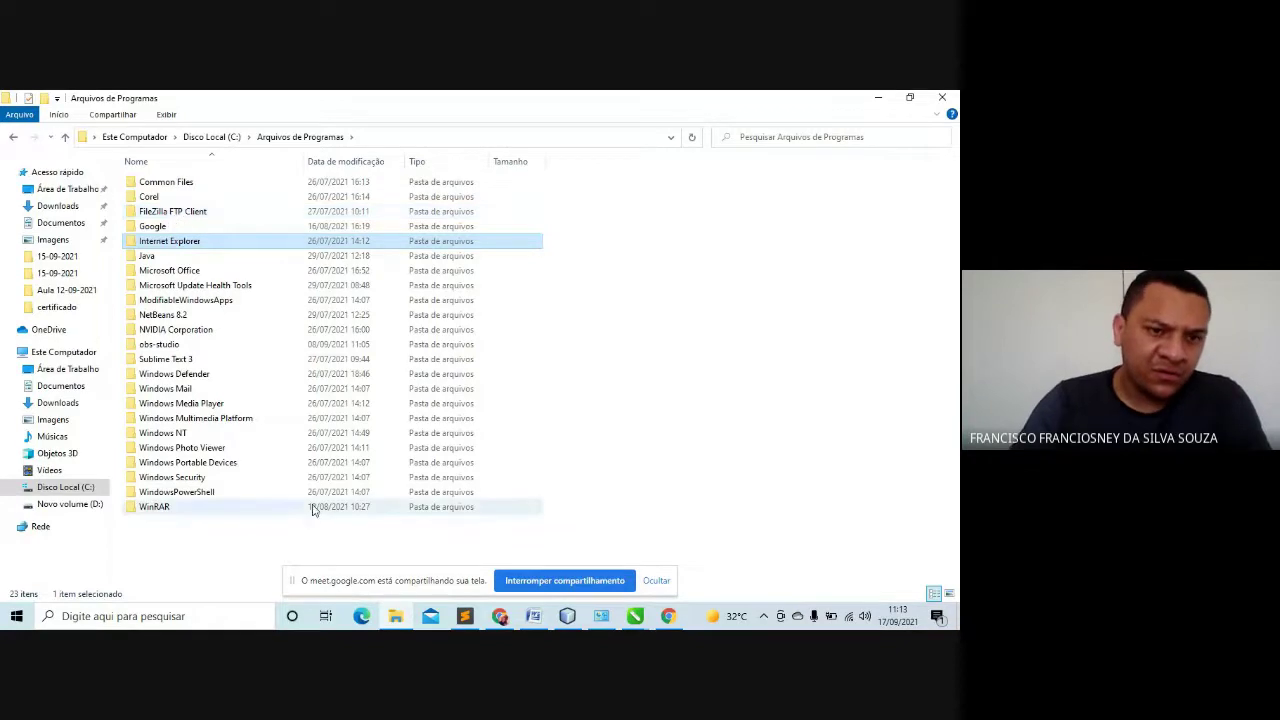
# Search Windows for "inks" and open the file location of InkscapePortable.exe
pyautogui.click(178, 616)
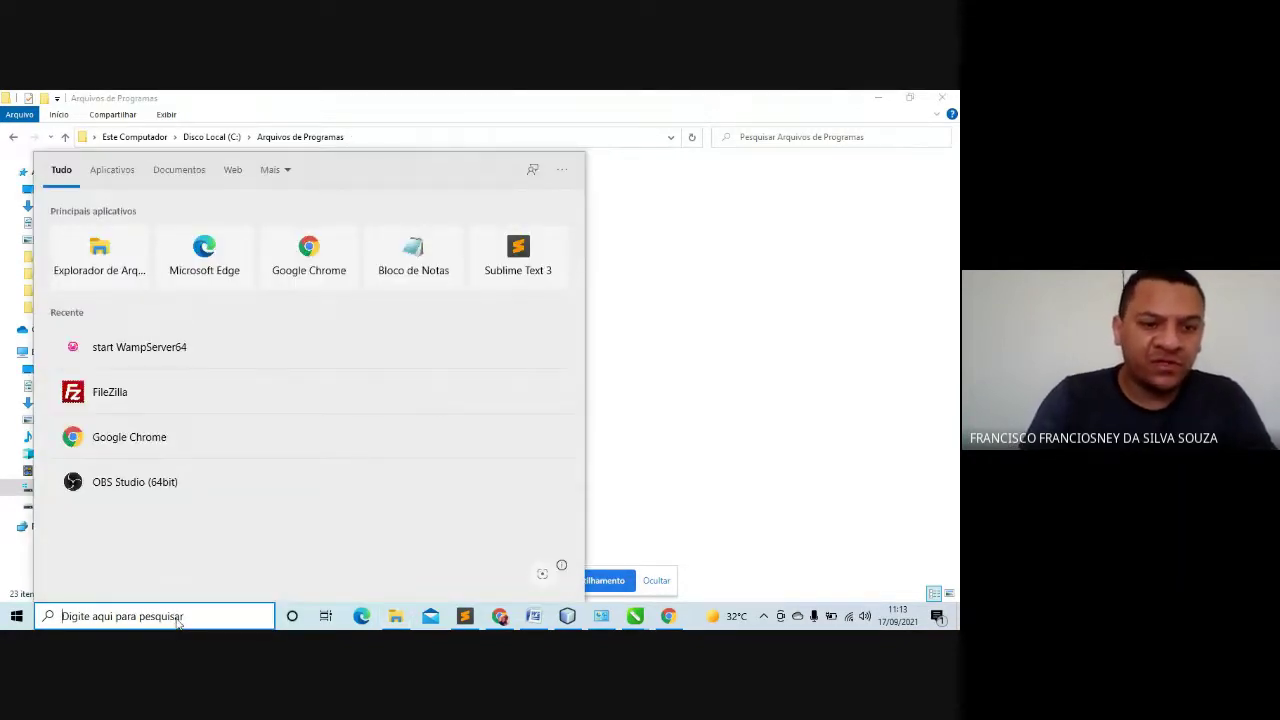
pyautogui.write('inks')
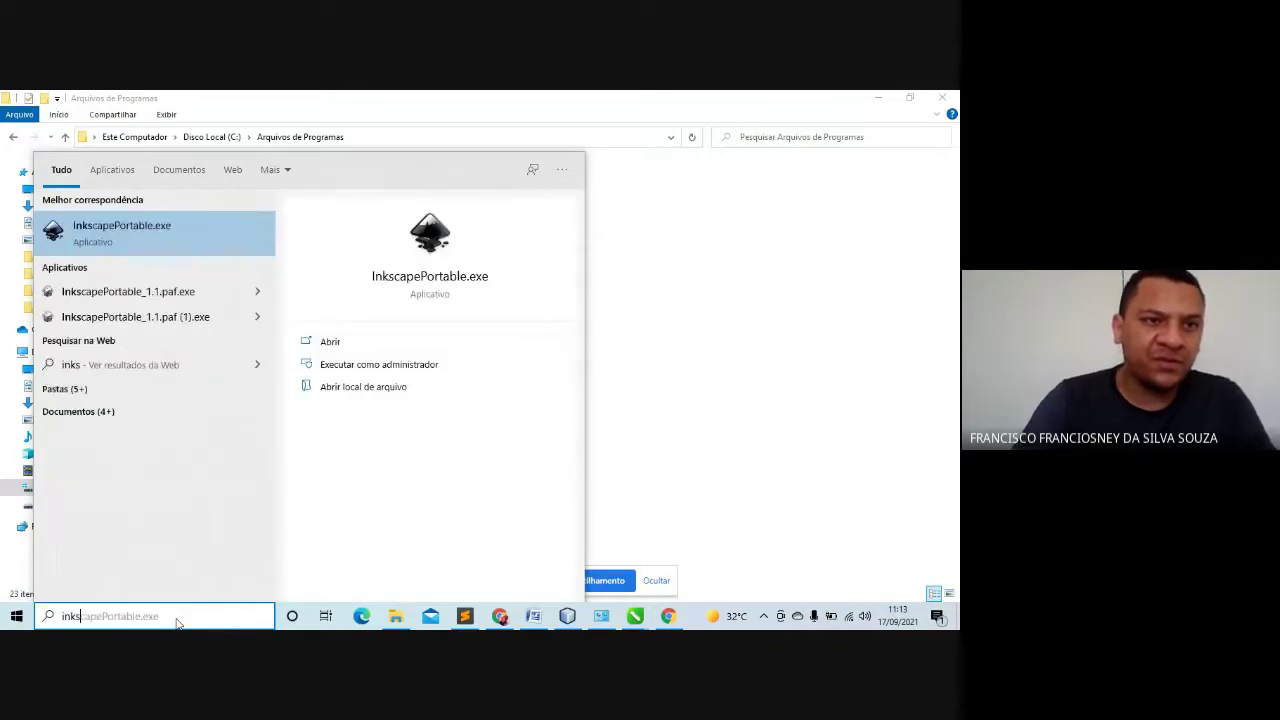
pyautogui.rightClick(118, 230)
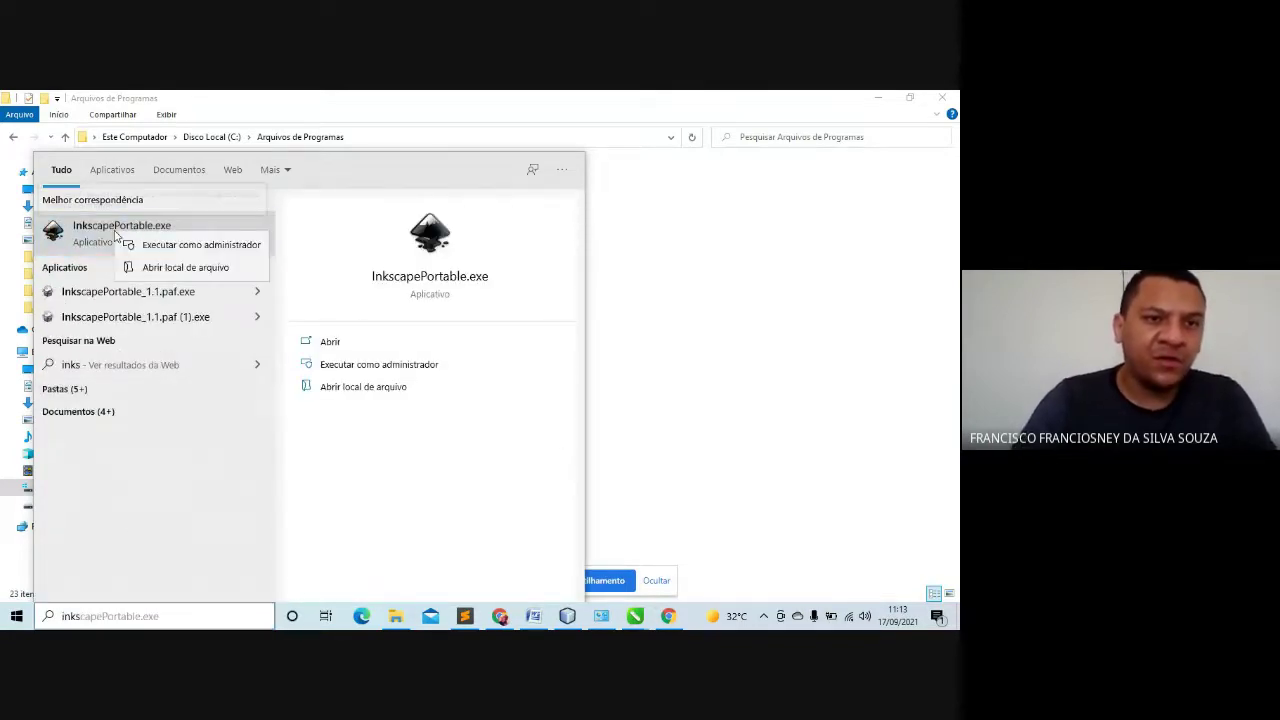
pyautogui.click(172, 268)
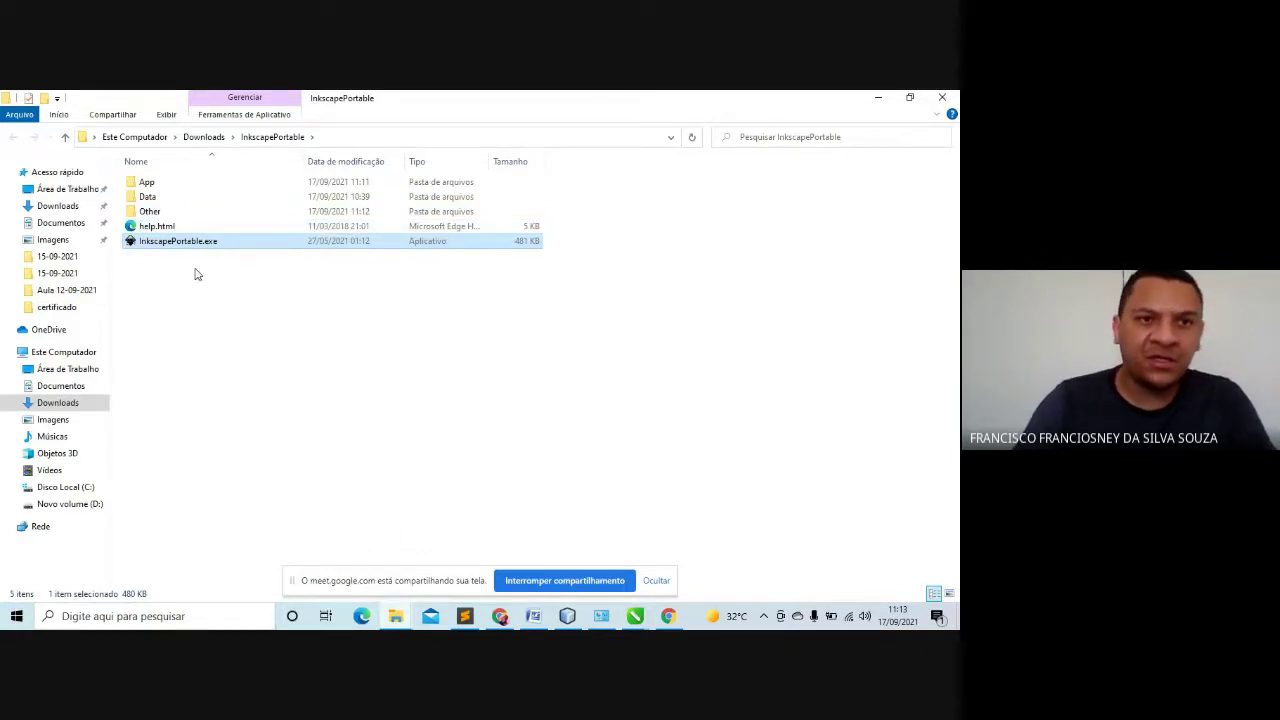
# Launch InkscapePortable.exe and start a new document, with the screen-sharing bar hidden
pyautogui.doubleClick(222, 248)
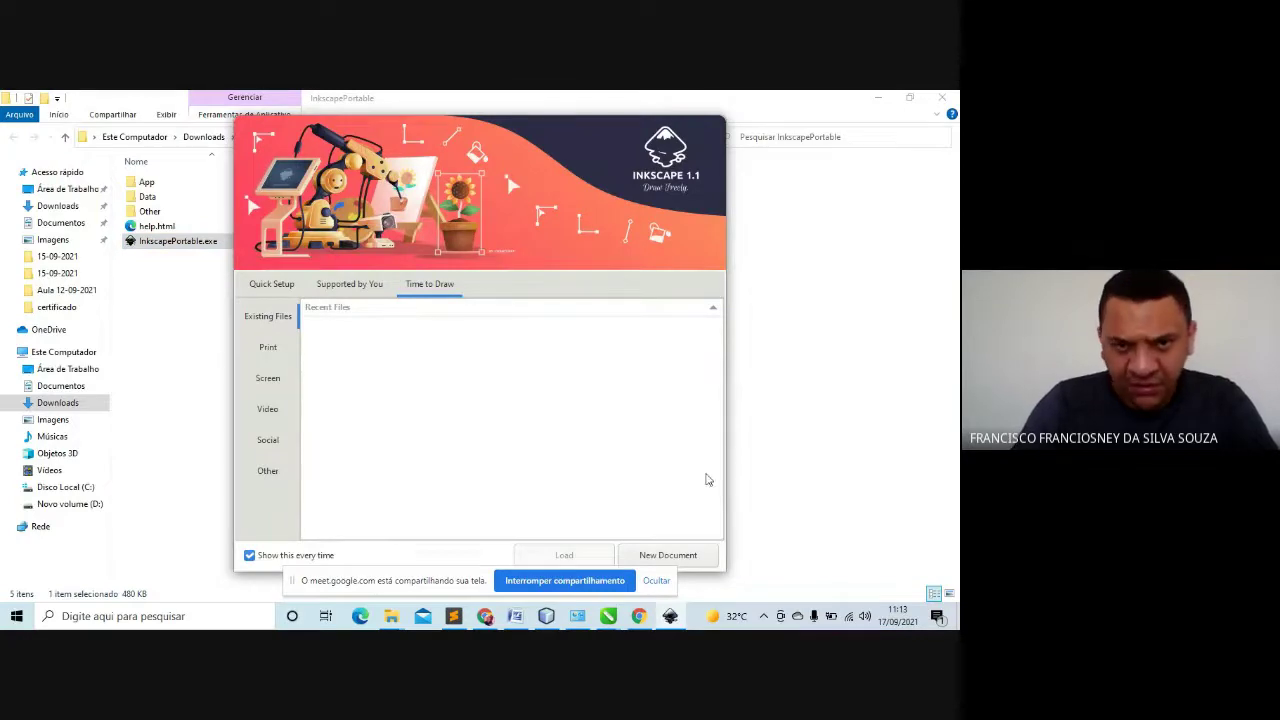
pyautogui.click(684, 555)
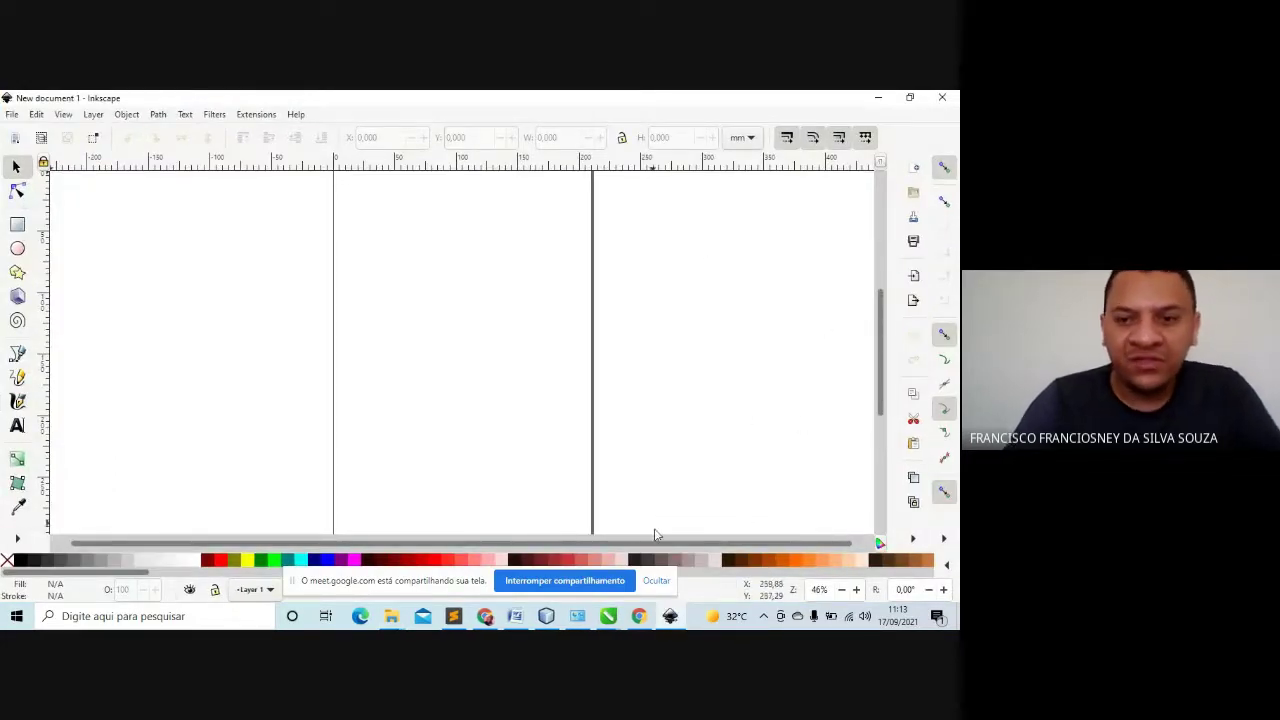
pyautogui.click(656, 580)
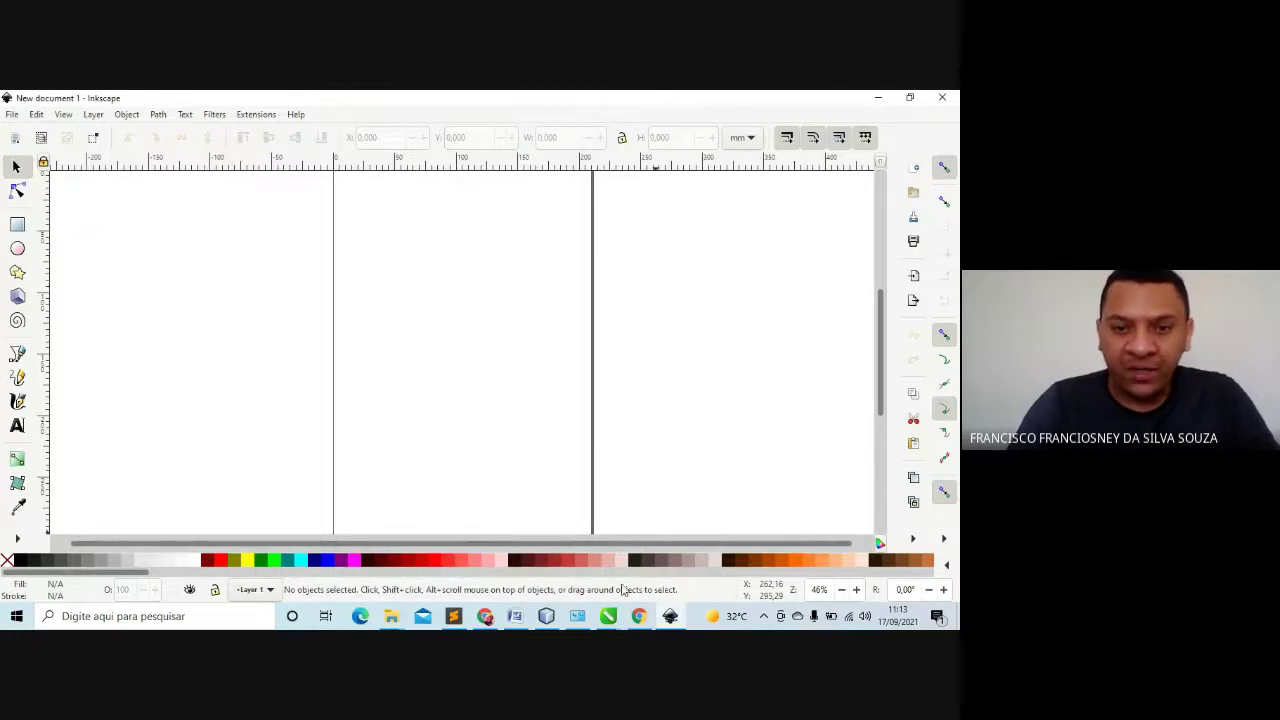
# Switch to CorelDRAW and show the empty Sem título-4 document for comparison
pyautogui.click(608, 616)
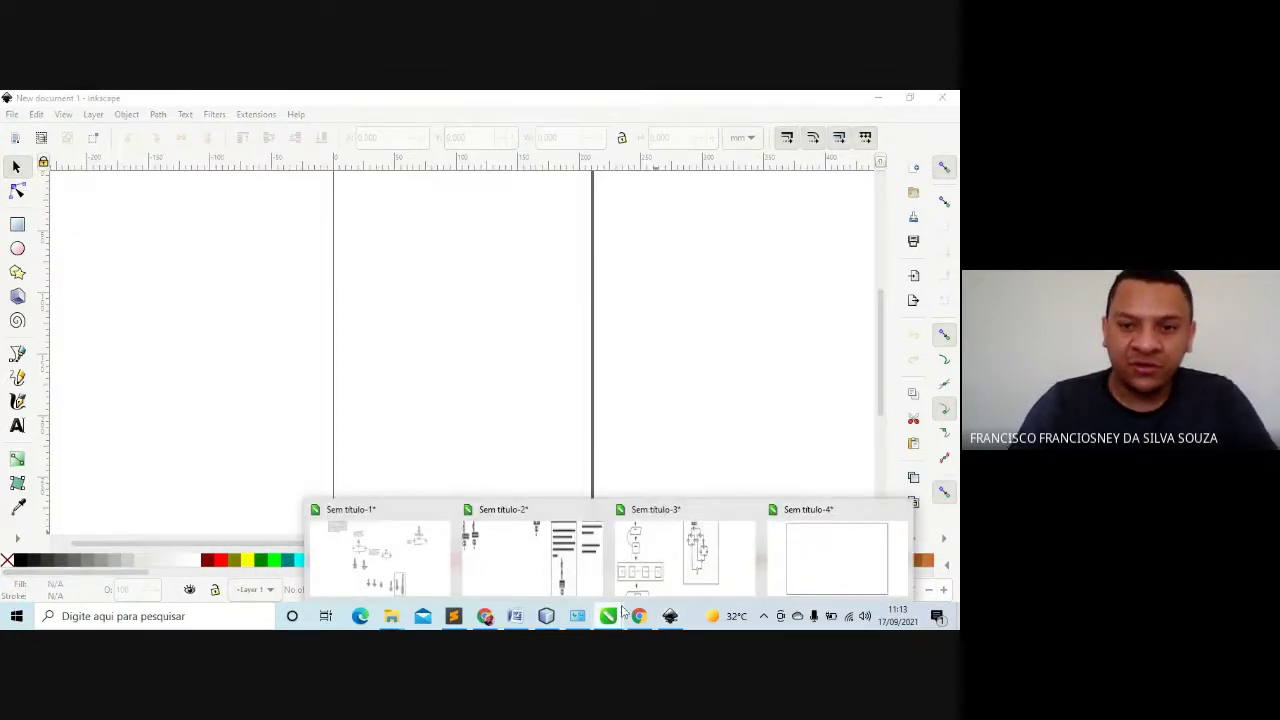
pyautogui.click(663, 577)
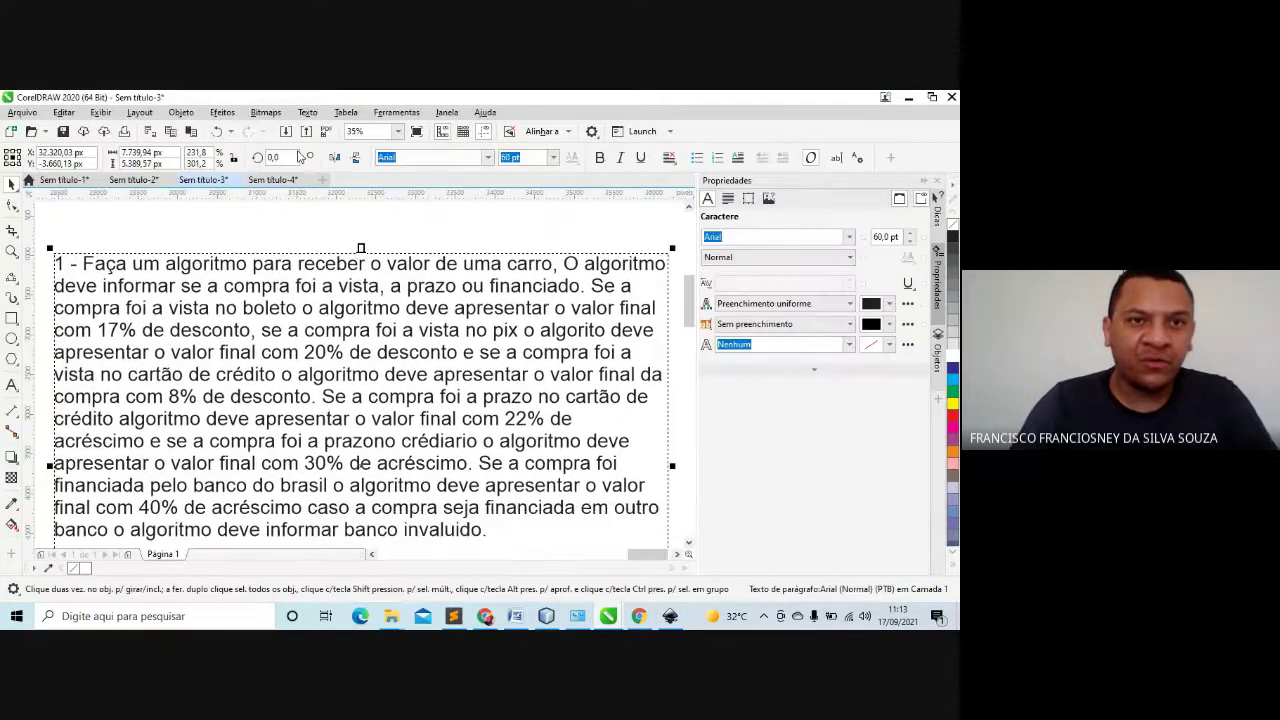
pyautogui.click(280, 179)
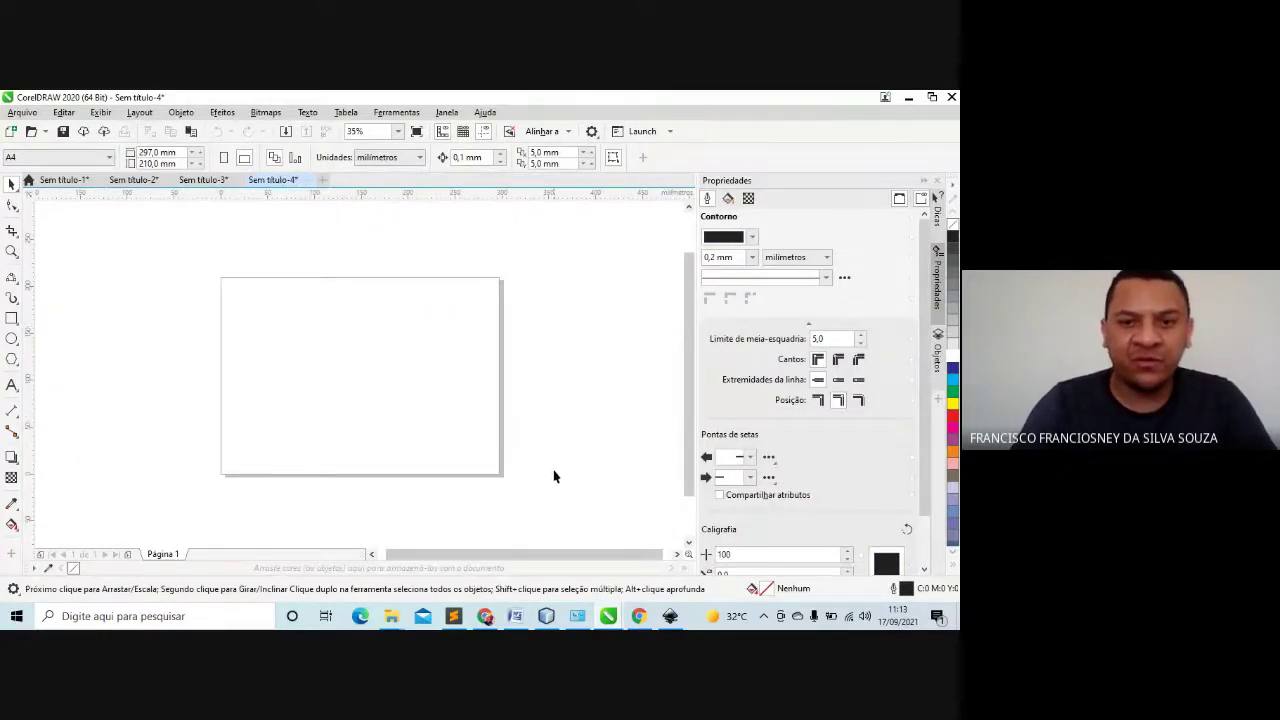
# Switch back to Inkscape and inspect the blank page from its lower edge to its upper edge
pyautogui.click(670, 616)
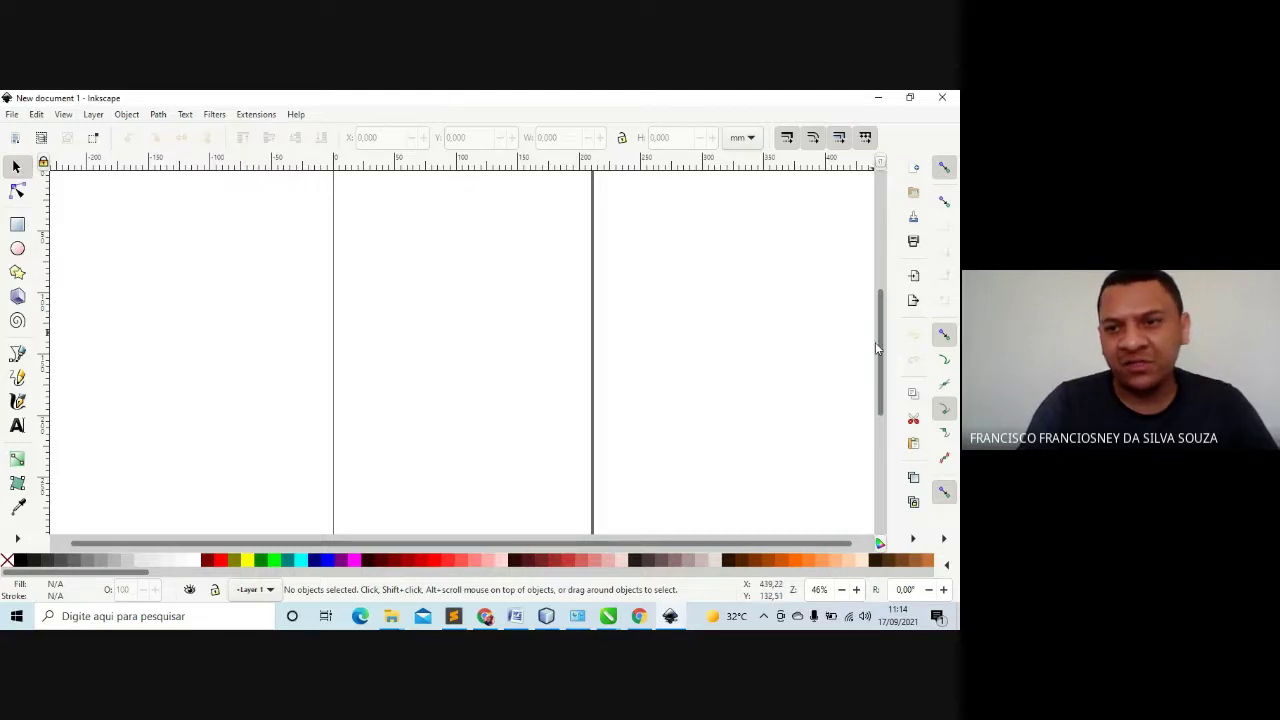
pyautogui.moveTo(875, 347); pyautogui.dragTo(880, 395)
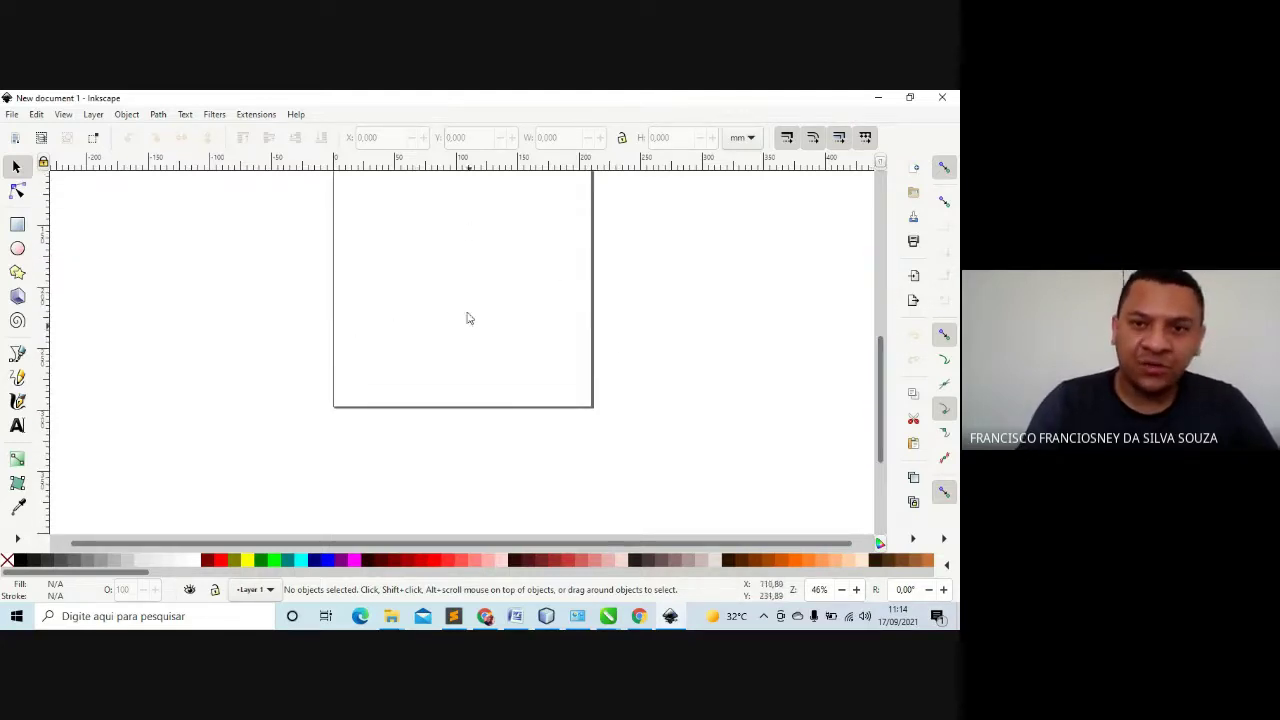
pyautogui.moveTo(883, 425); pyautogui.dragTo(887, 340)
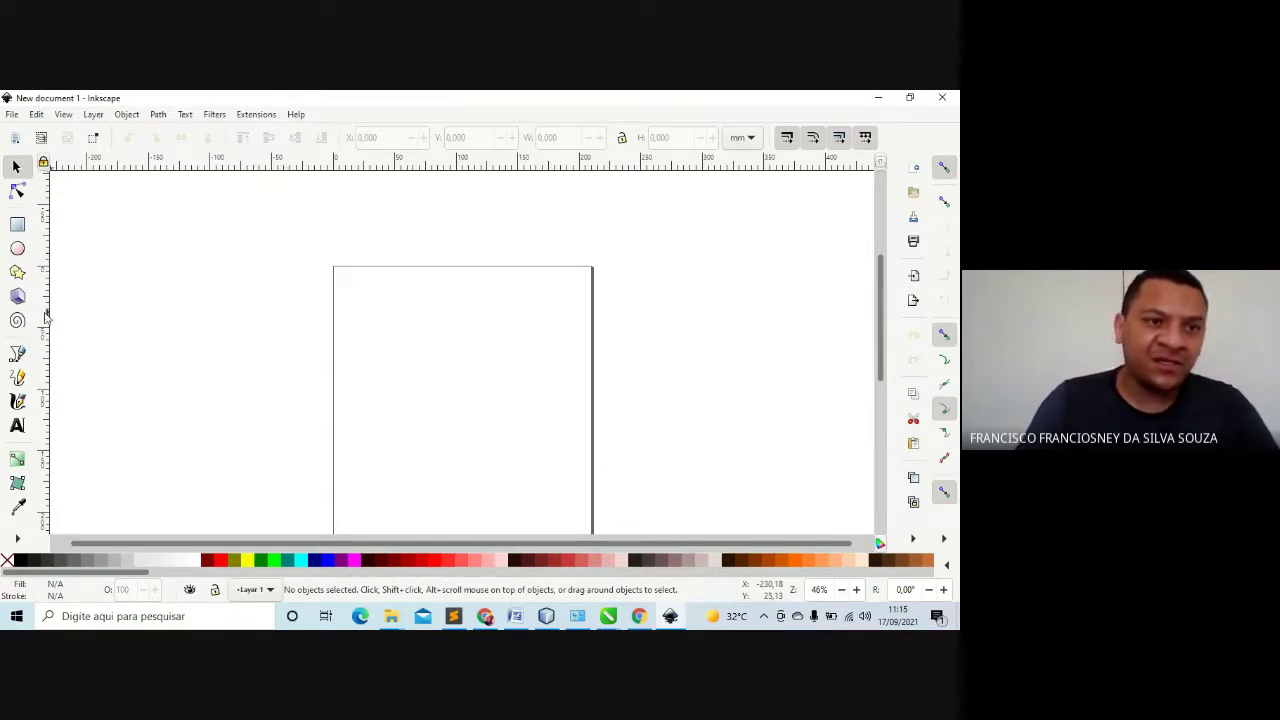
# Place a vertical and a horizontal guide near the page's upper-left corner, and undo both guides
pyautogui.moveTo(45, 313); pyautogui.dragTo(379, 340)
pyautogui.moveTo(474, 172); pyautogui.dragTo(482, 321)
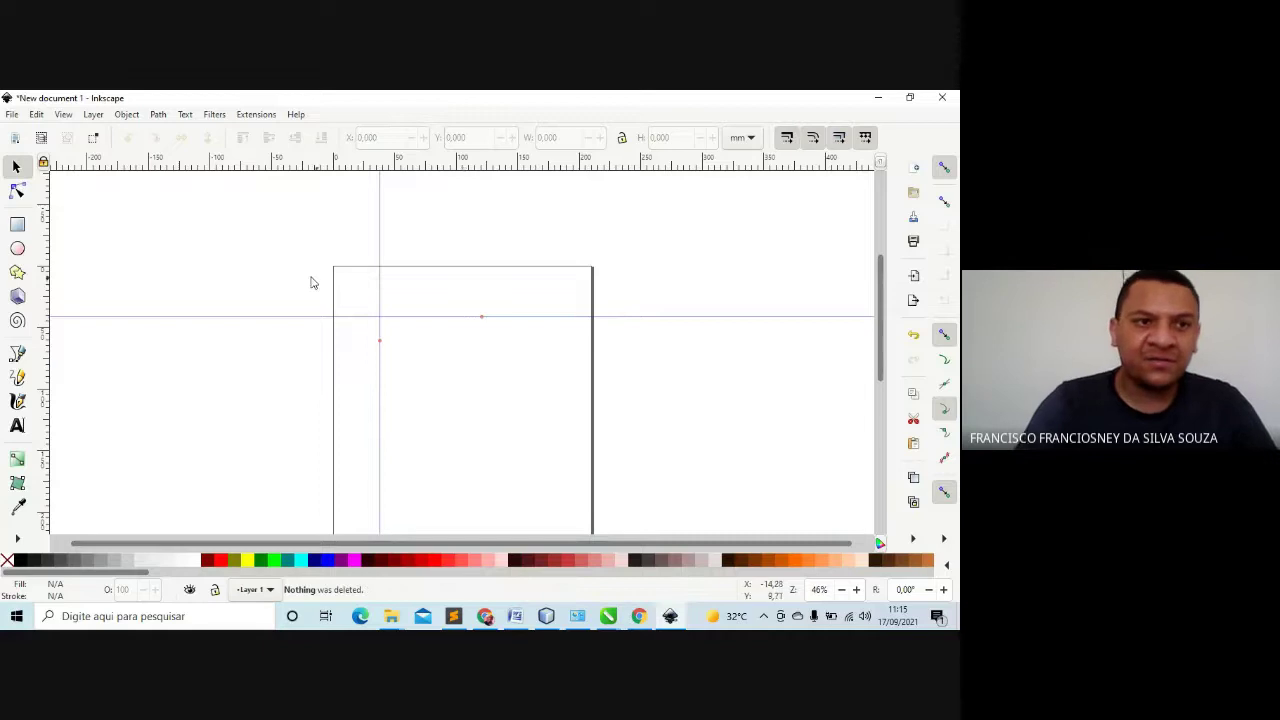
pyautogui.hotkey('ctrl', 'z')
pyautogui.press('Delete')
pyautogui.hotkey('ctrl', 'z')
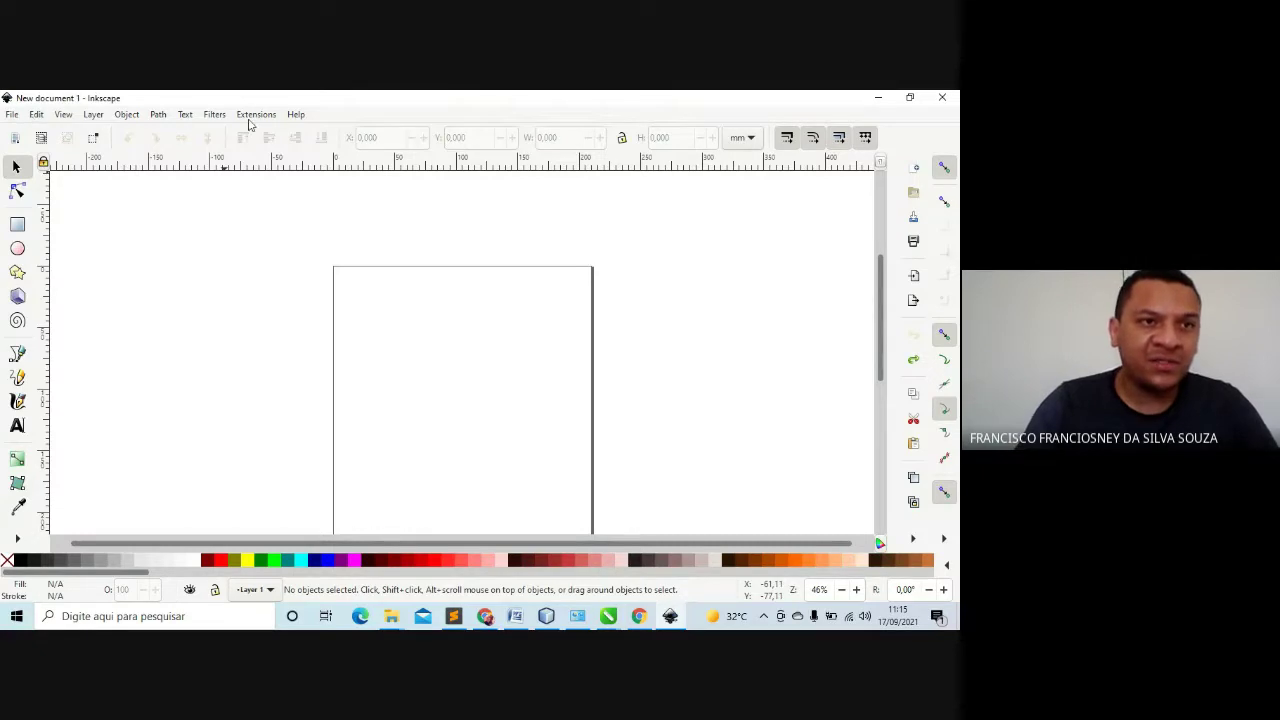
pyautogui.click(11, 115)
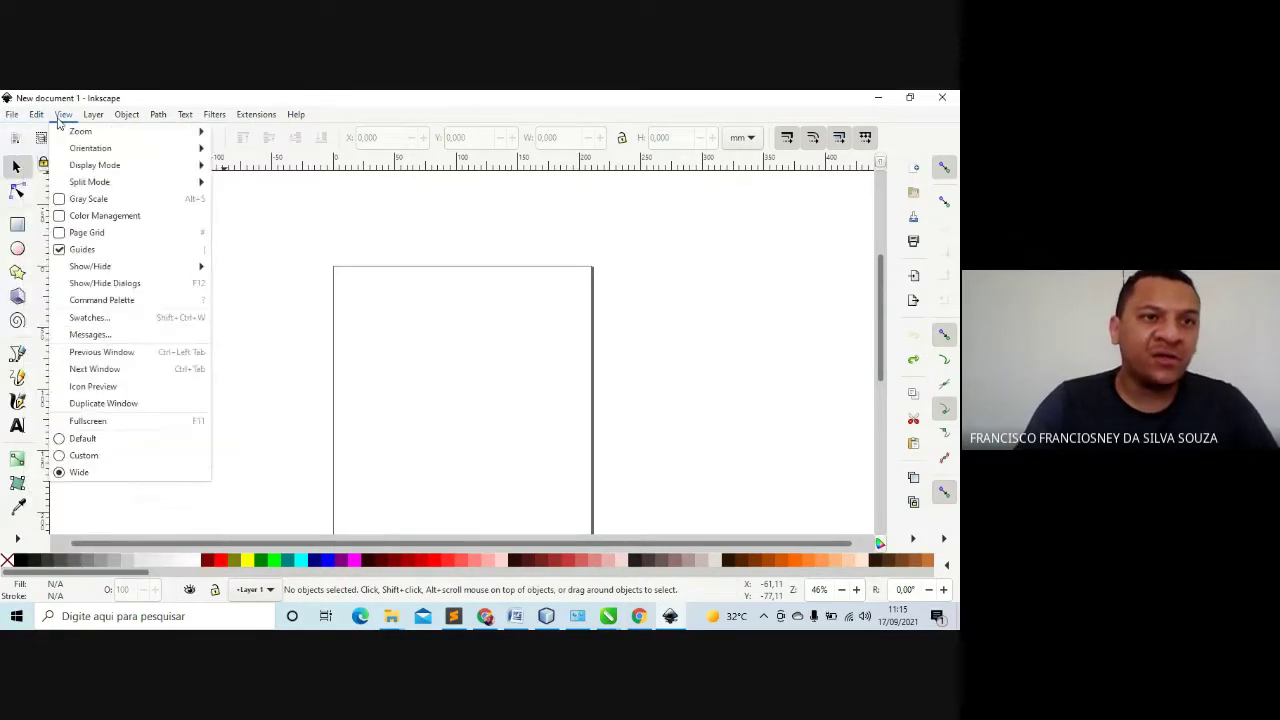
pyautogui.moveTo(90, 121)
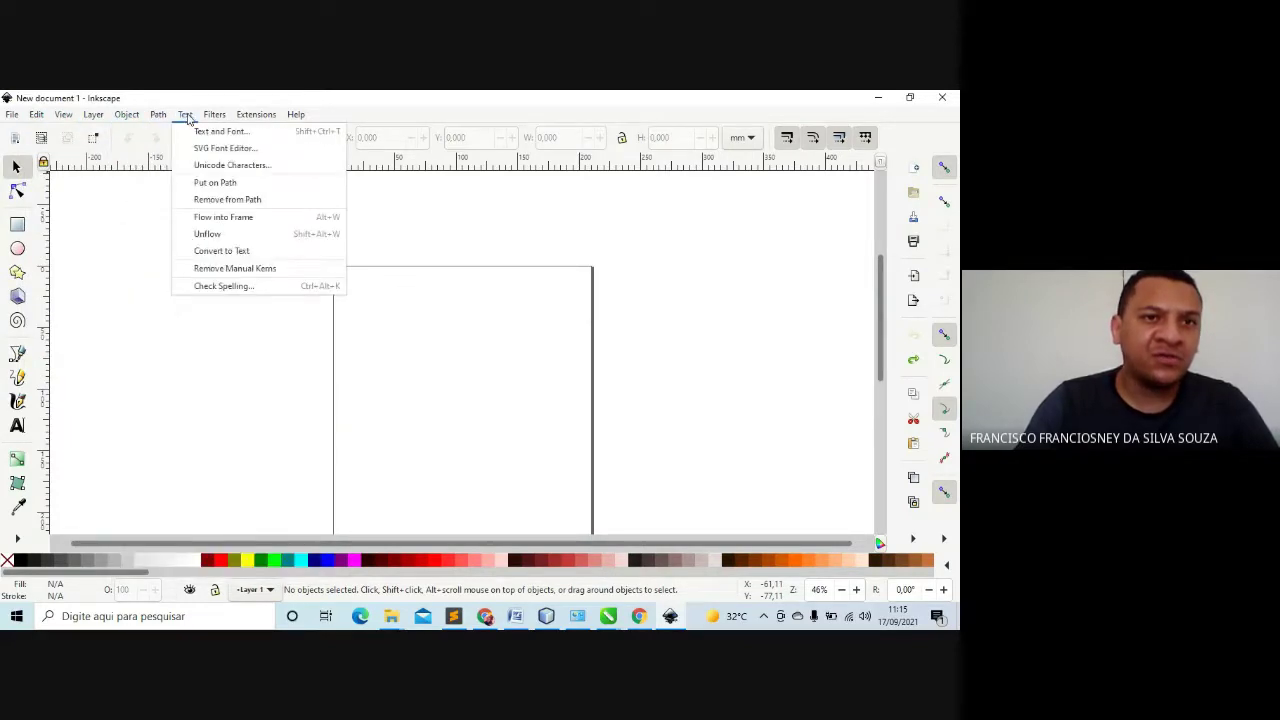
pyautogui.moveTo(257, 119)
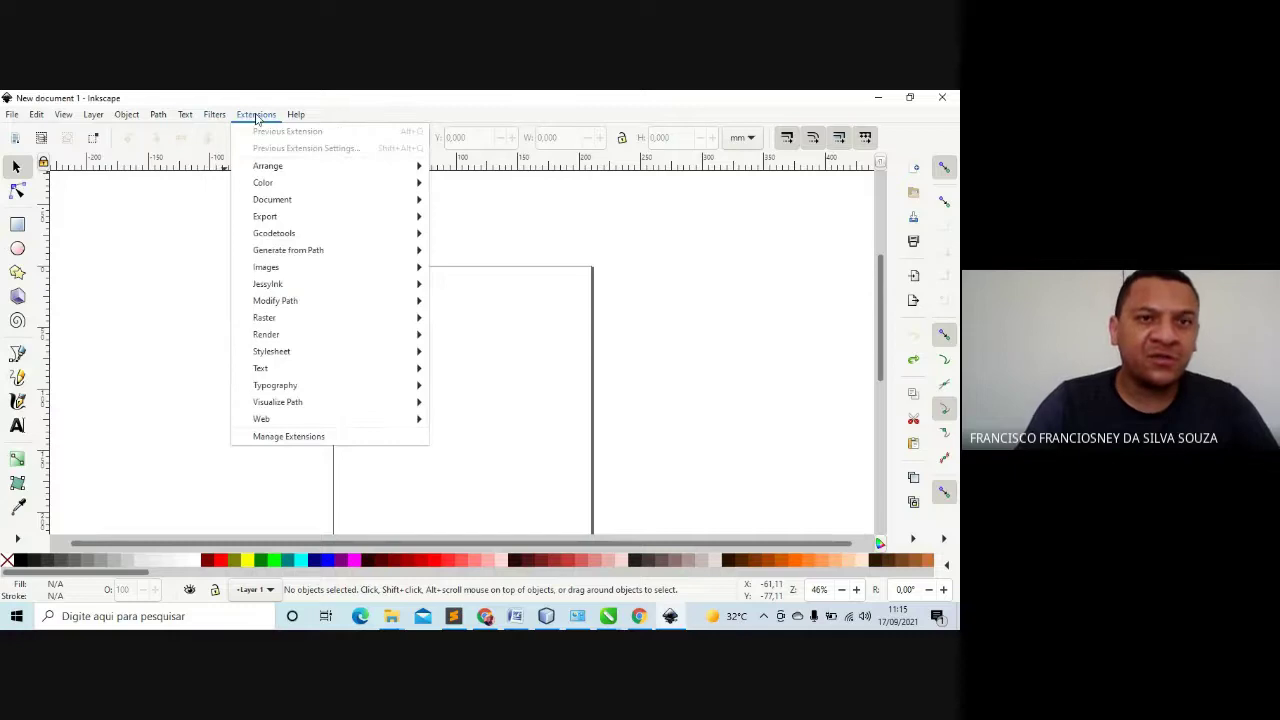
pyautogui.moveTo(297, 119)
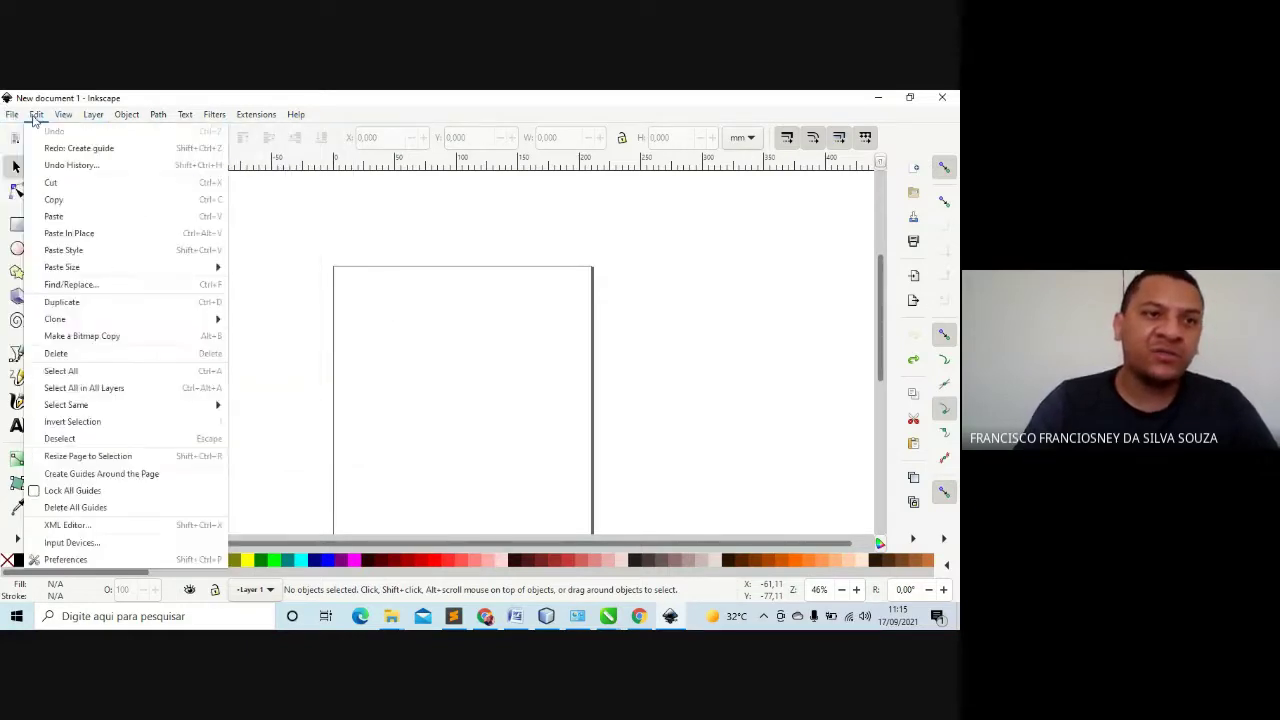
pyautogui.click(393, 303)
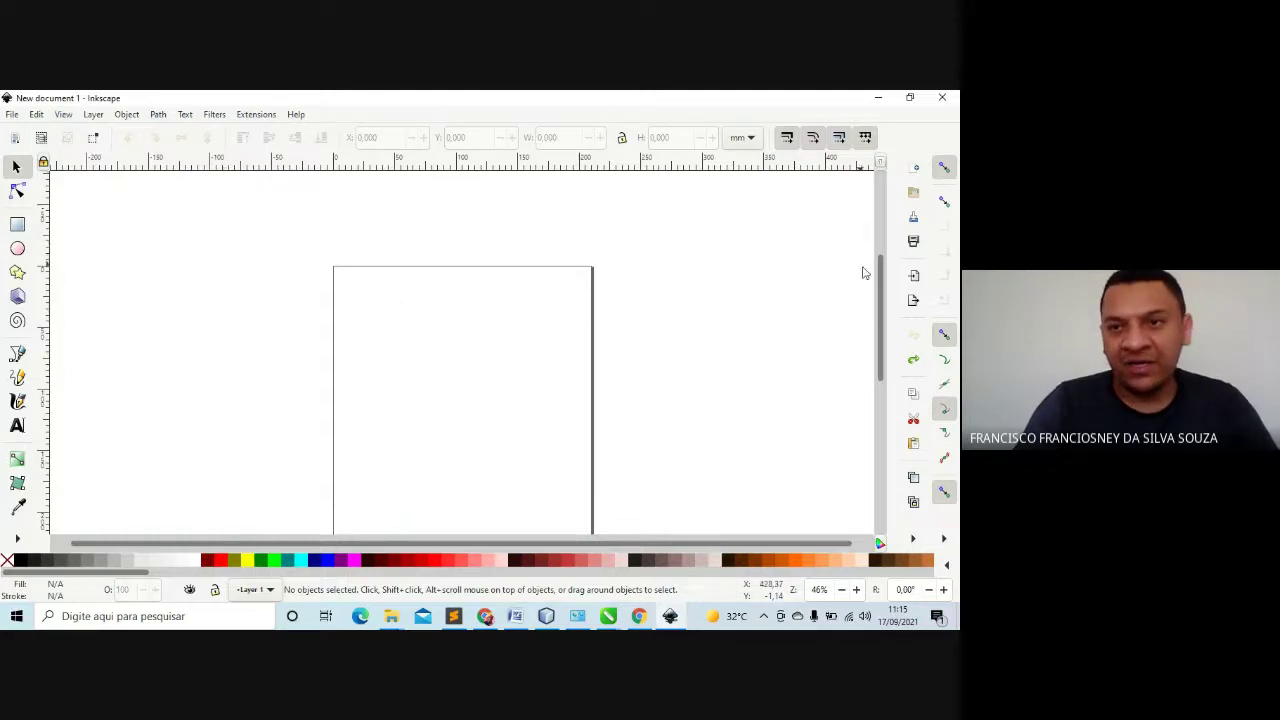
pyautogui.moveTo(884, 290)
pyautogui.mouseDown()
pyautogui.moveTo(885, 335)
pyautogui.moveTo(886, 313)
pyautogui.mouseUp()
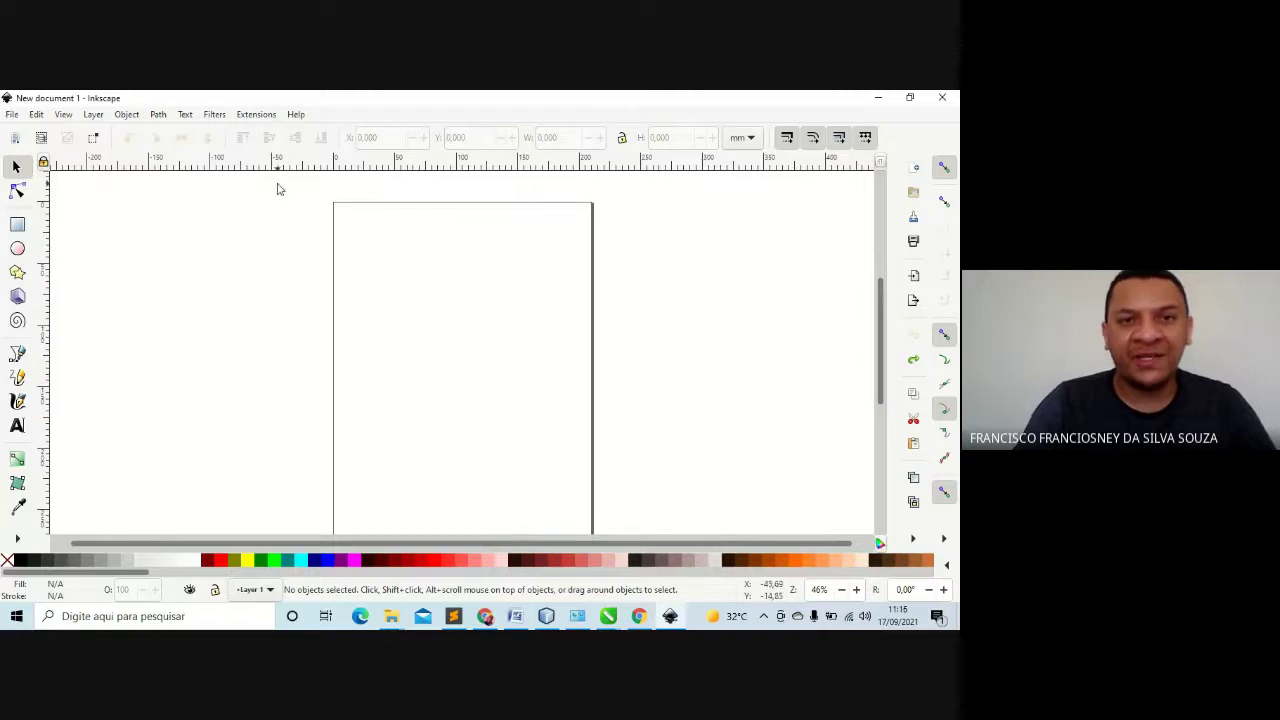
pyautogui.moveTo(276, 184); pyautogui.dragTo(666, 414)
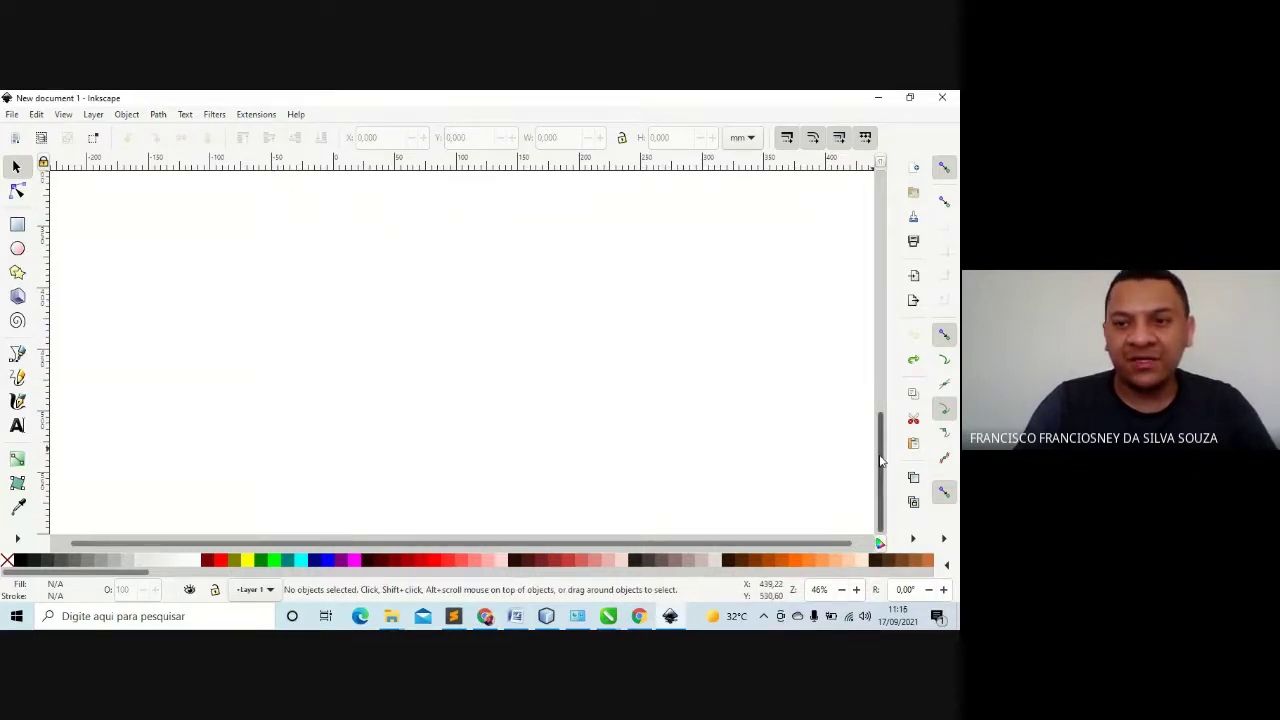
pyautogui.moveTo(880, 460); pyautogui.dragTo(866, 324)
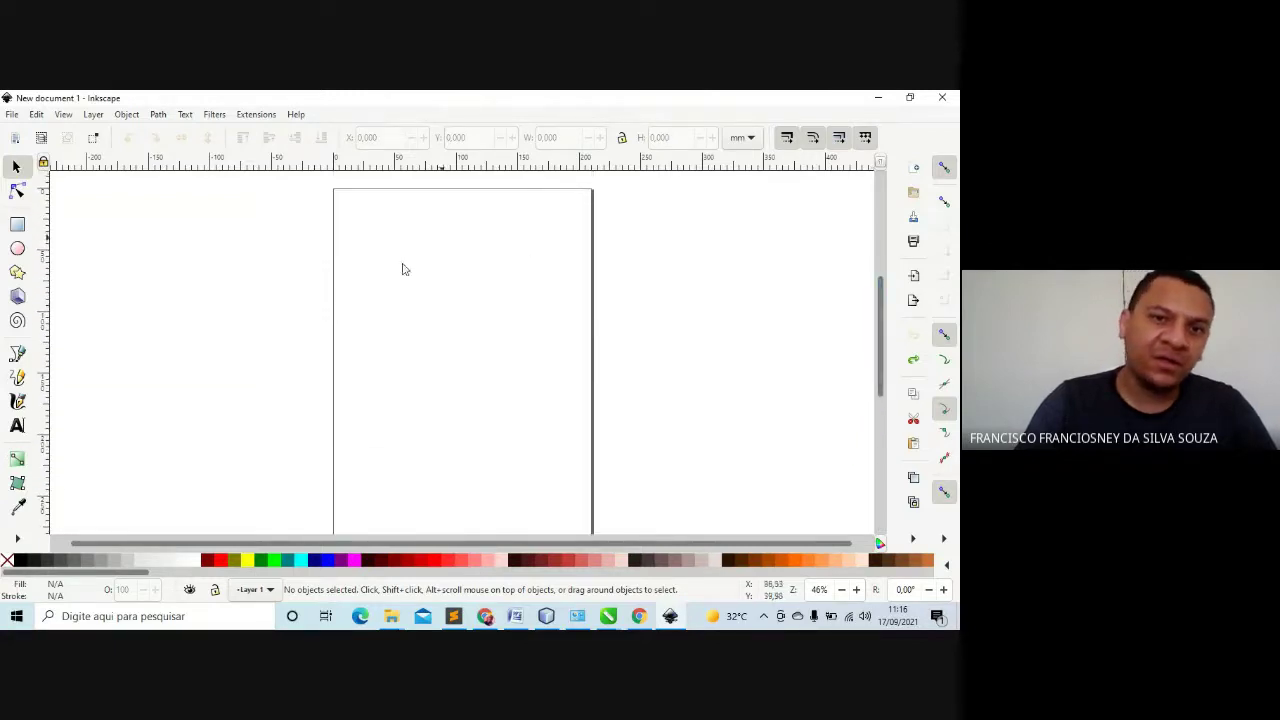
pyautogui.rightClick(407, 231)
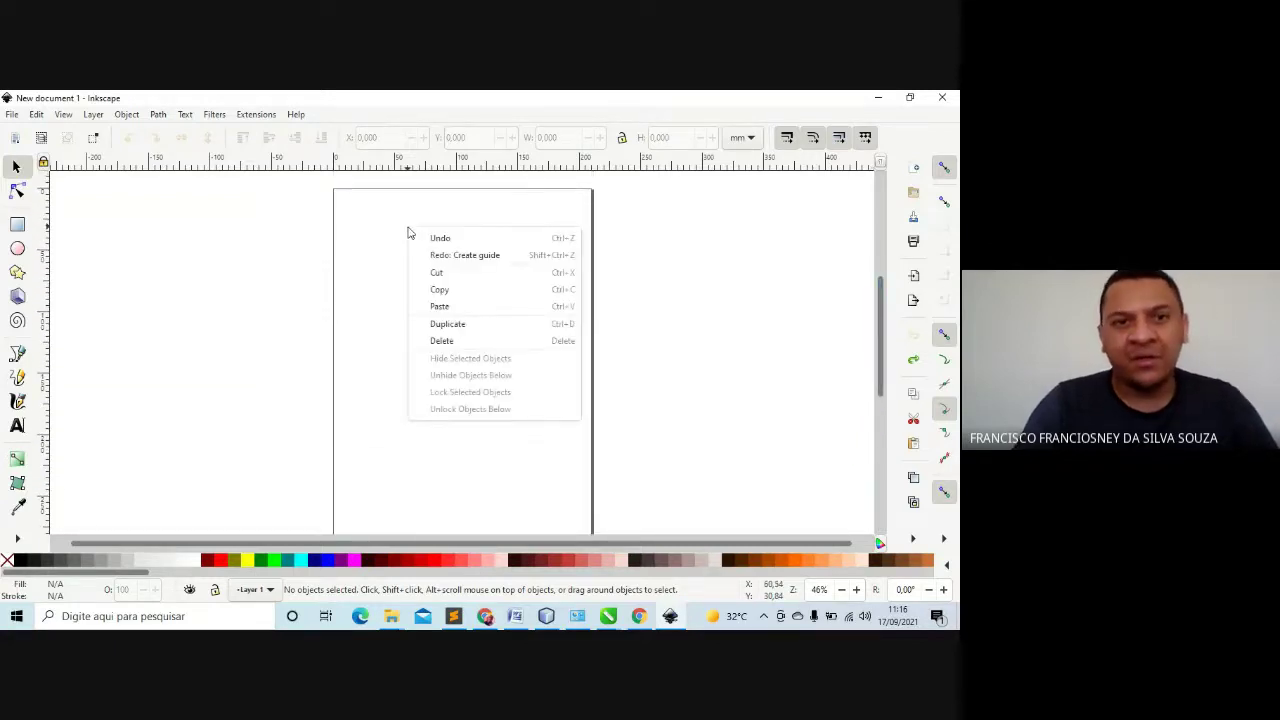
pyautogui.click(354, 243)
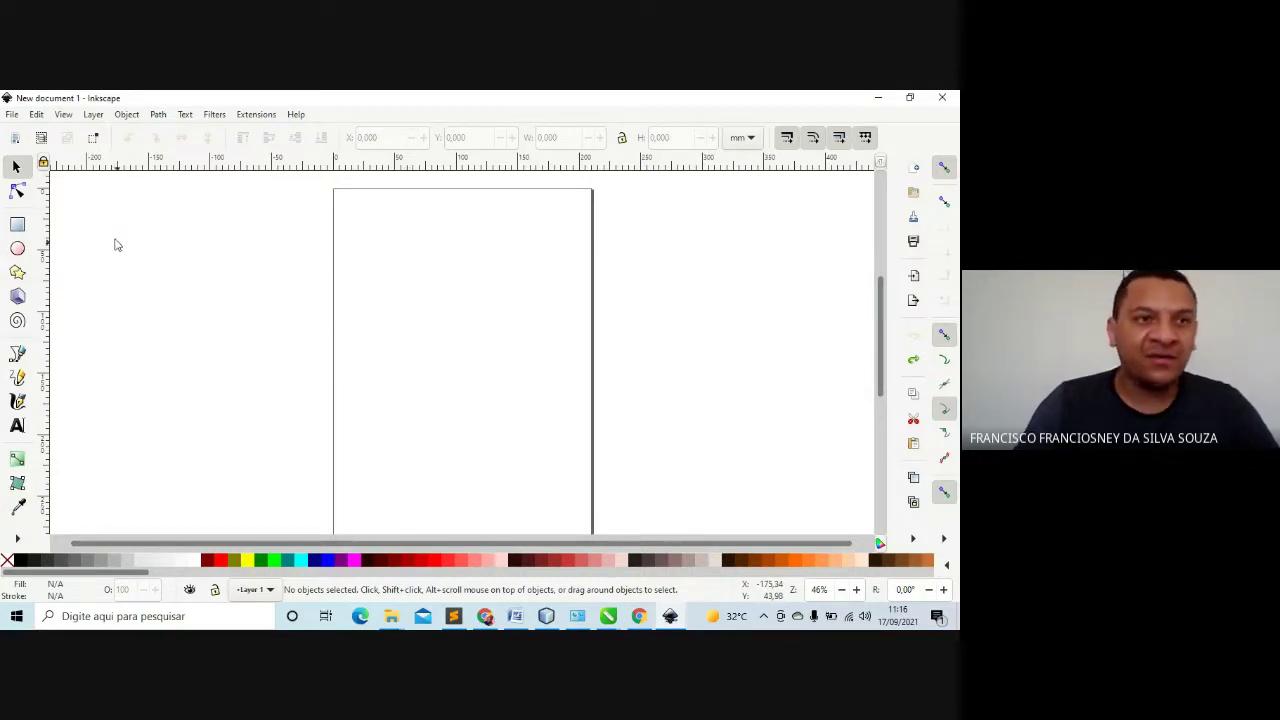
# Open the document properties and set the display units to px
pyautogui.click(13, 116)
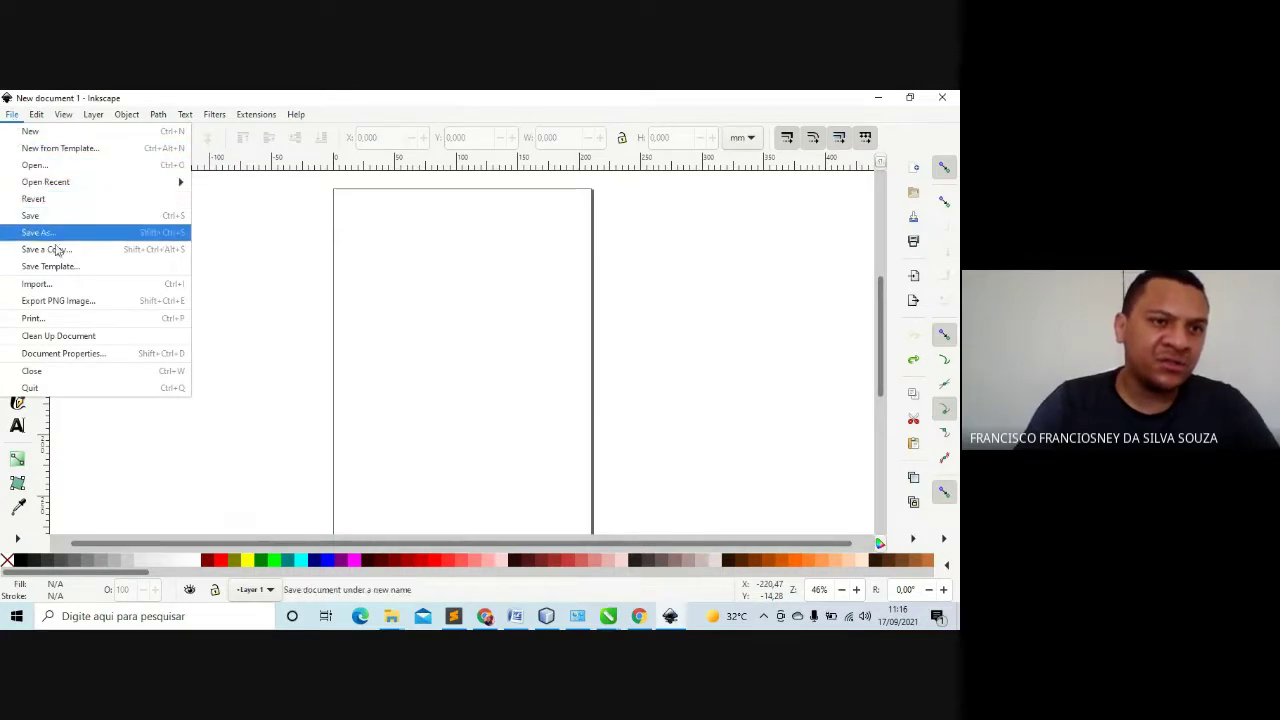
pyautogui.click(84, 361)
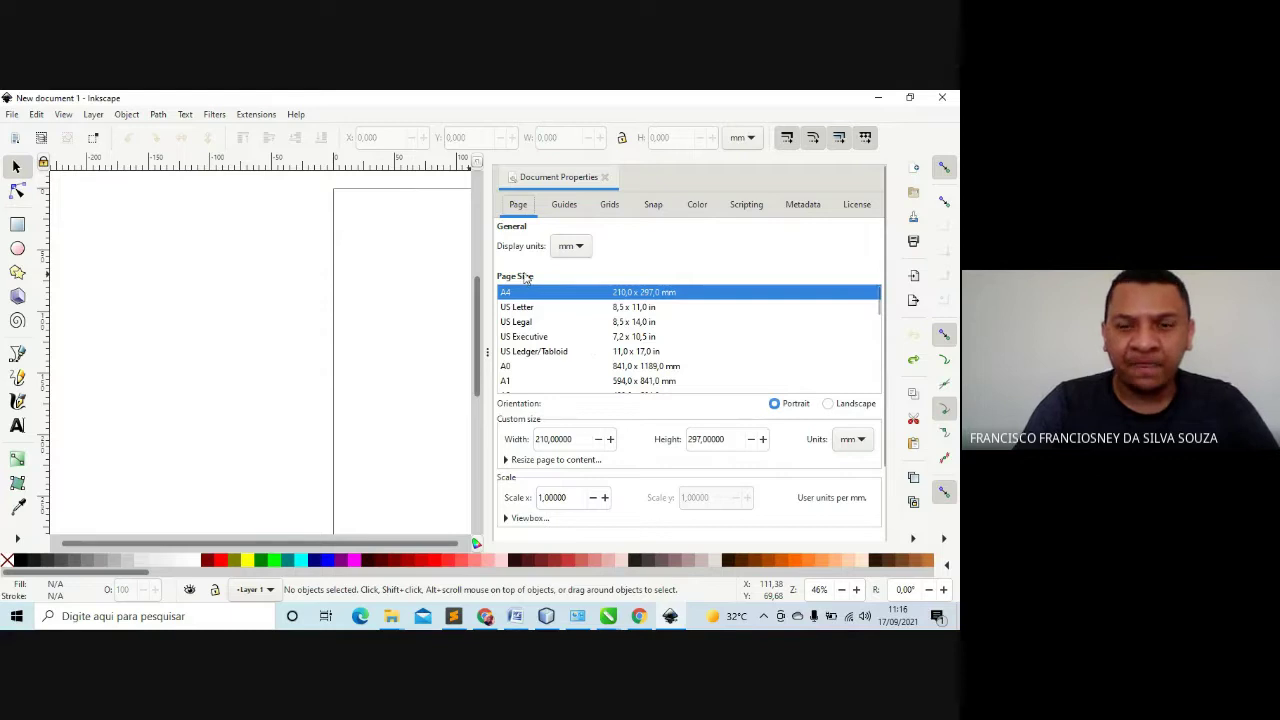
pyautogui.click(580, 247)
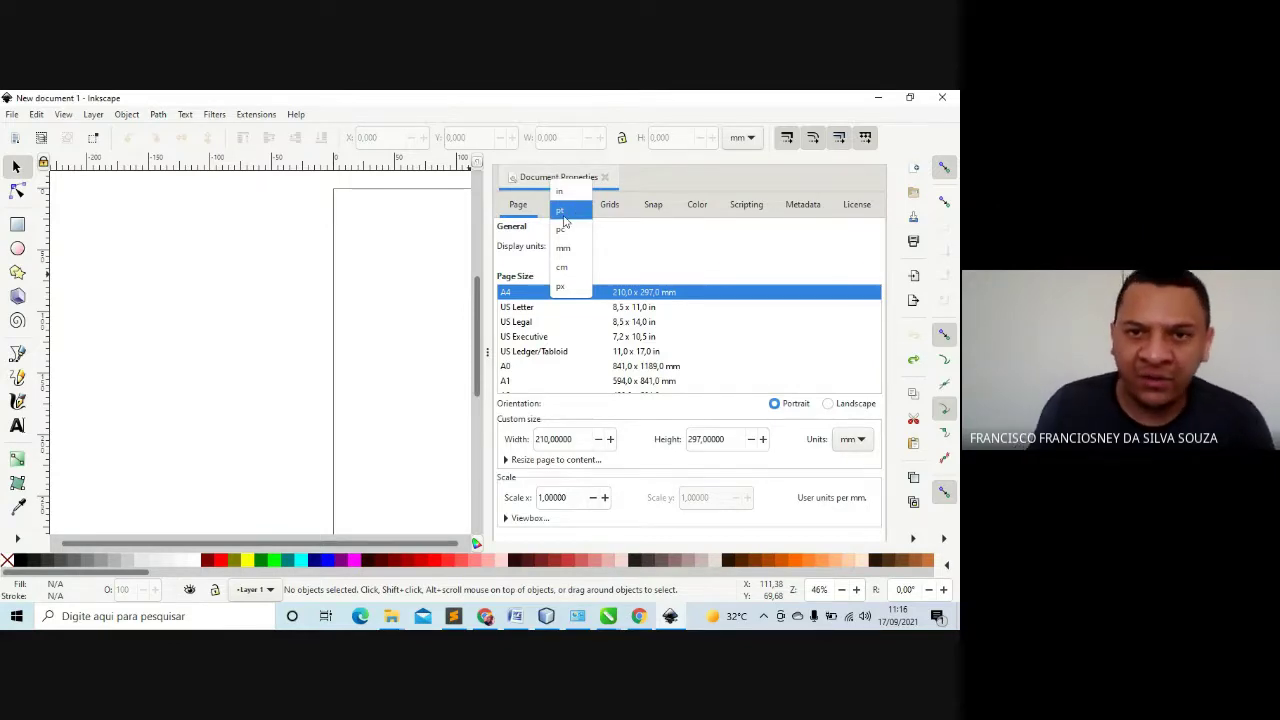
pyautogui.click(576, 289)
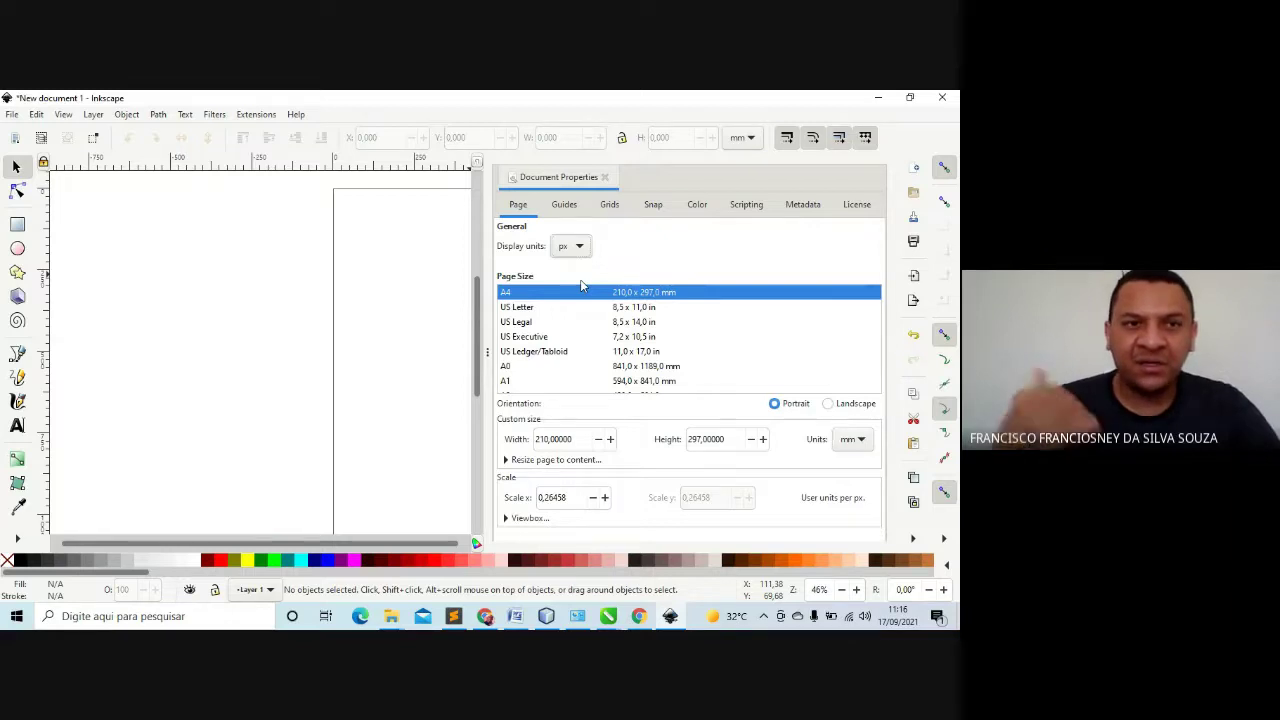
pyautogui.click(578, 246)
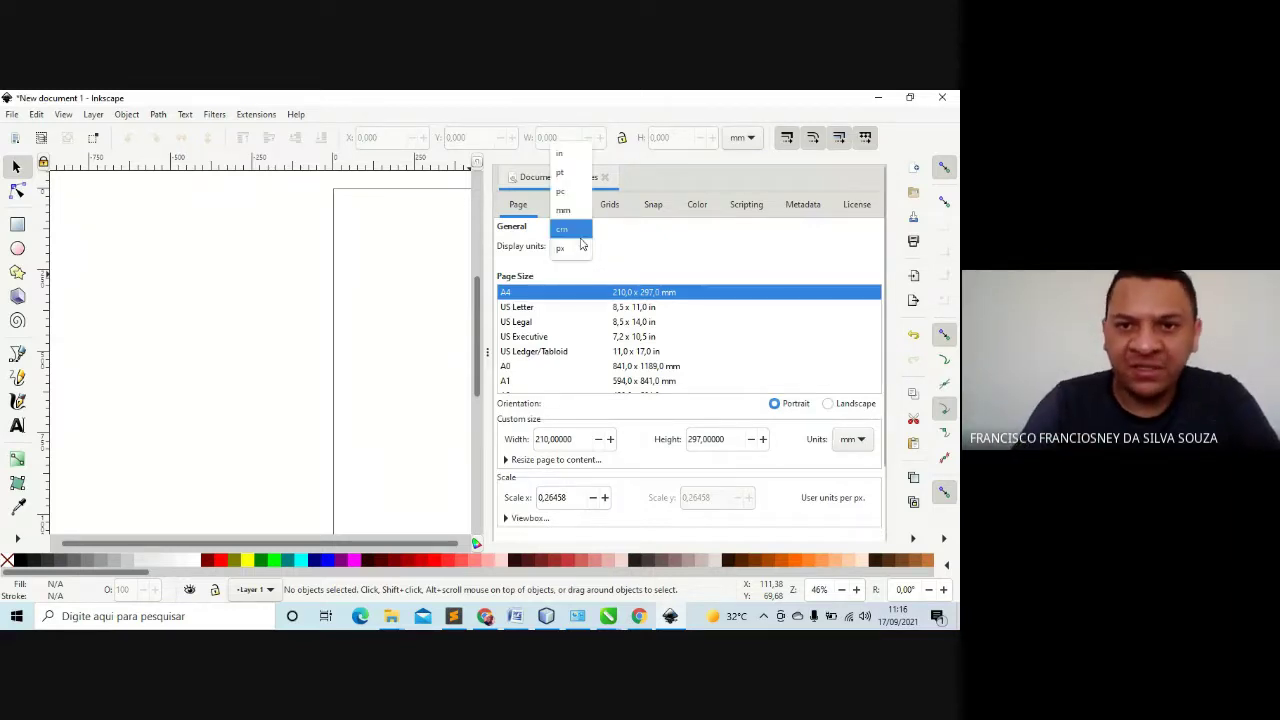
pyautogui.click(645, 264)
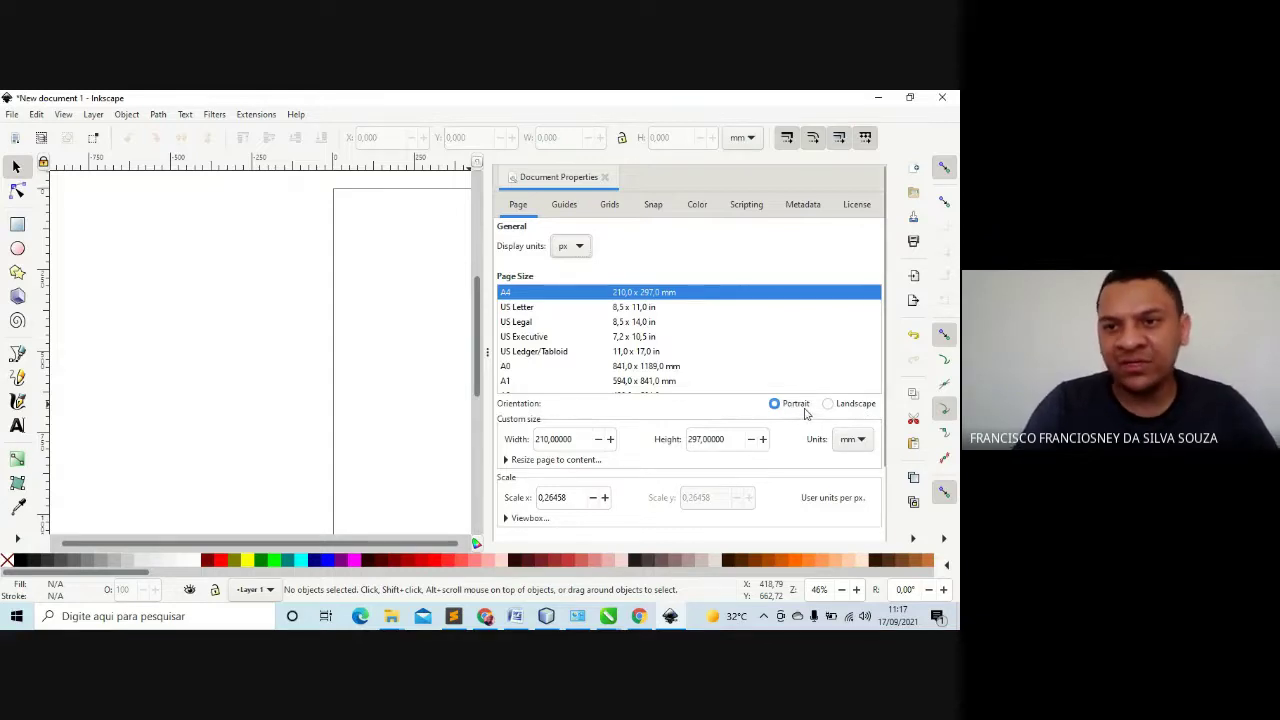
# Switch the A4 page orientation to landscape, close the document properties and check the page on the canvas
pyautogui.click(841, 405)
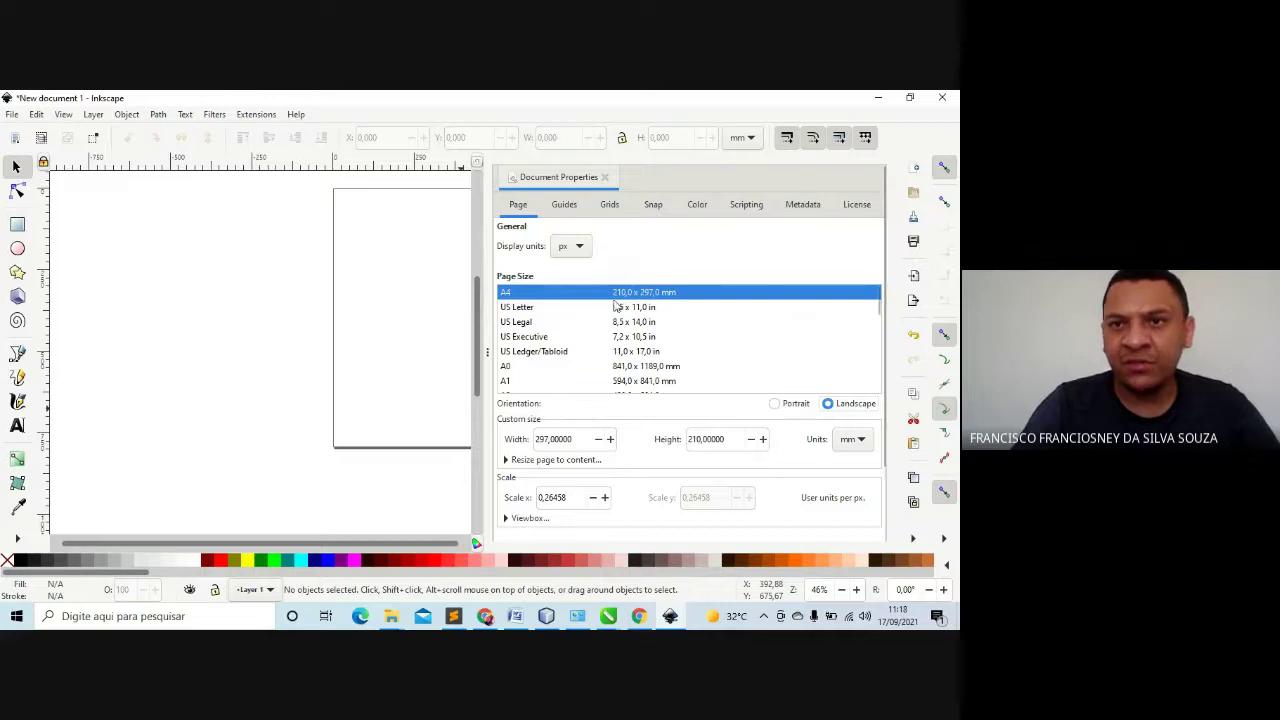
pyautogui.click(605, 177)
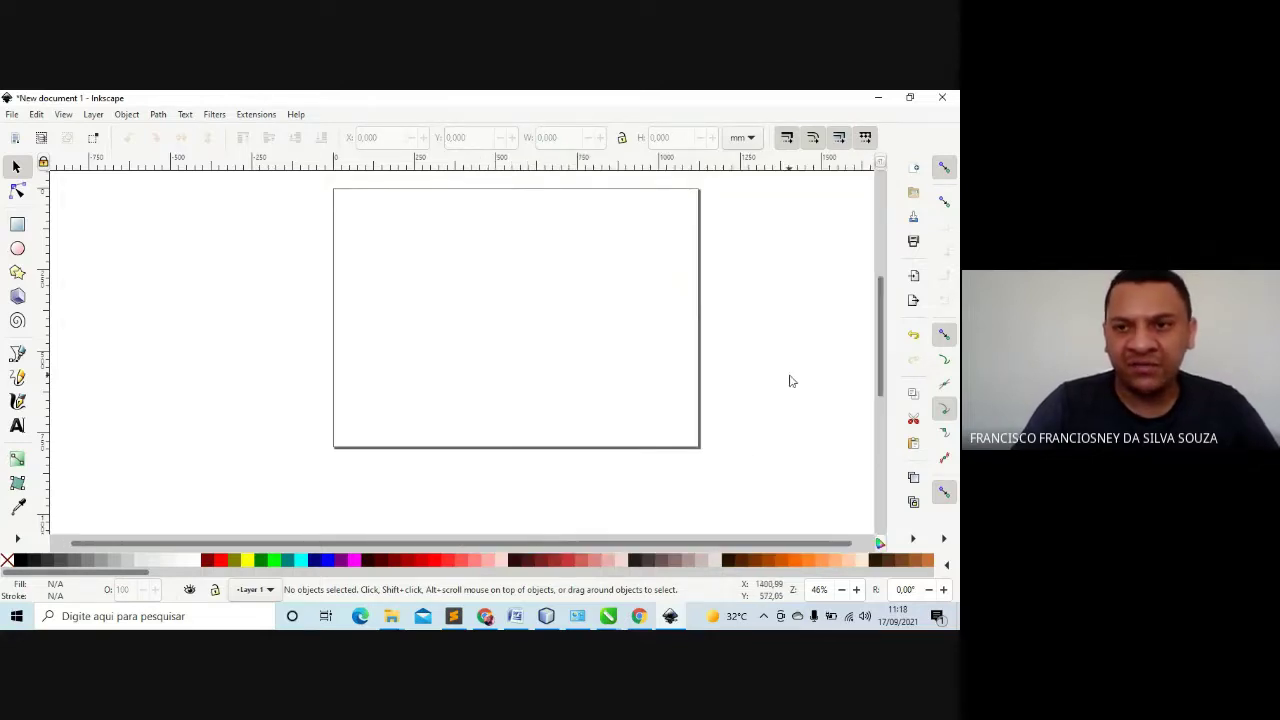
pyautogui.hscroll(5, 820, 380)
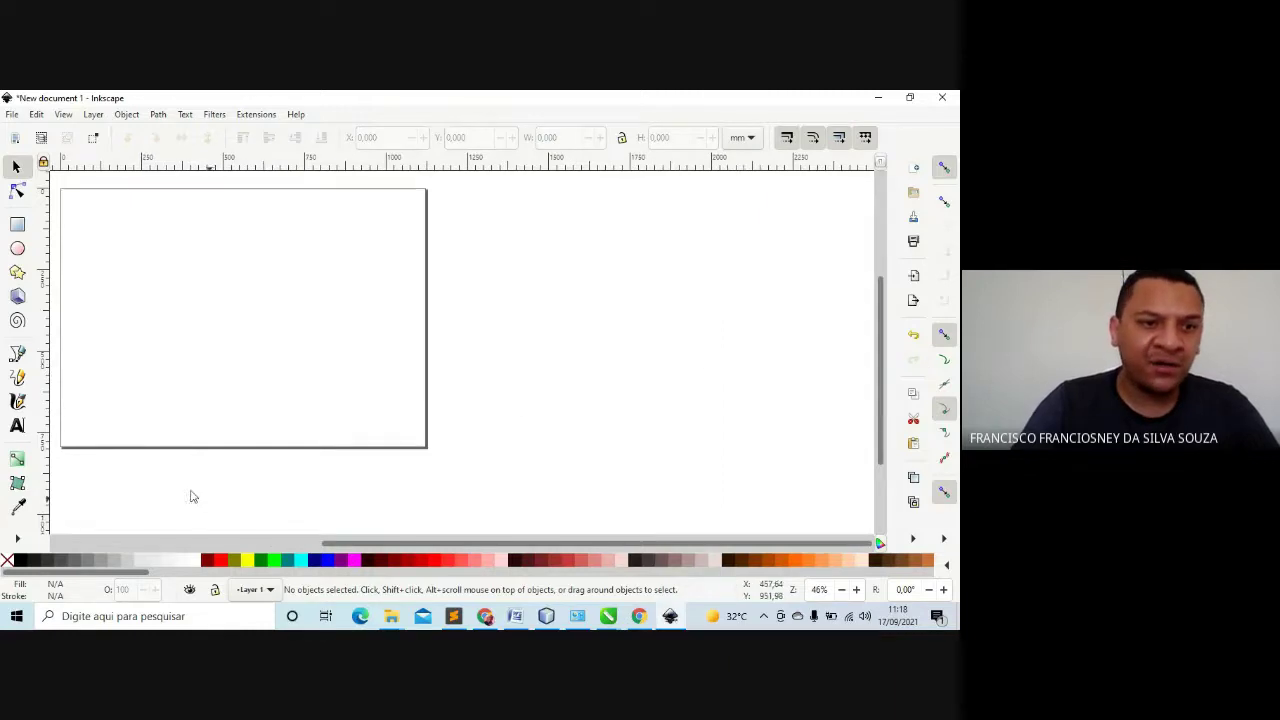
pyautogui.hscroll(-6, 157, 493)
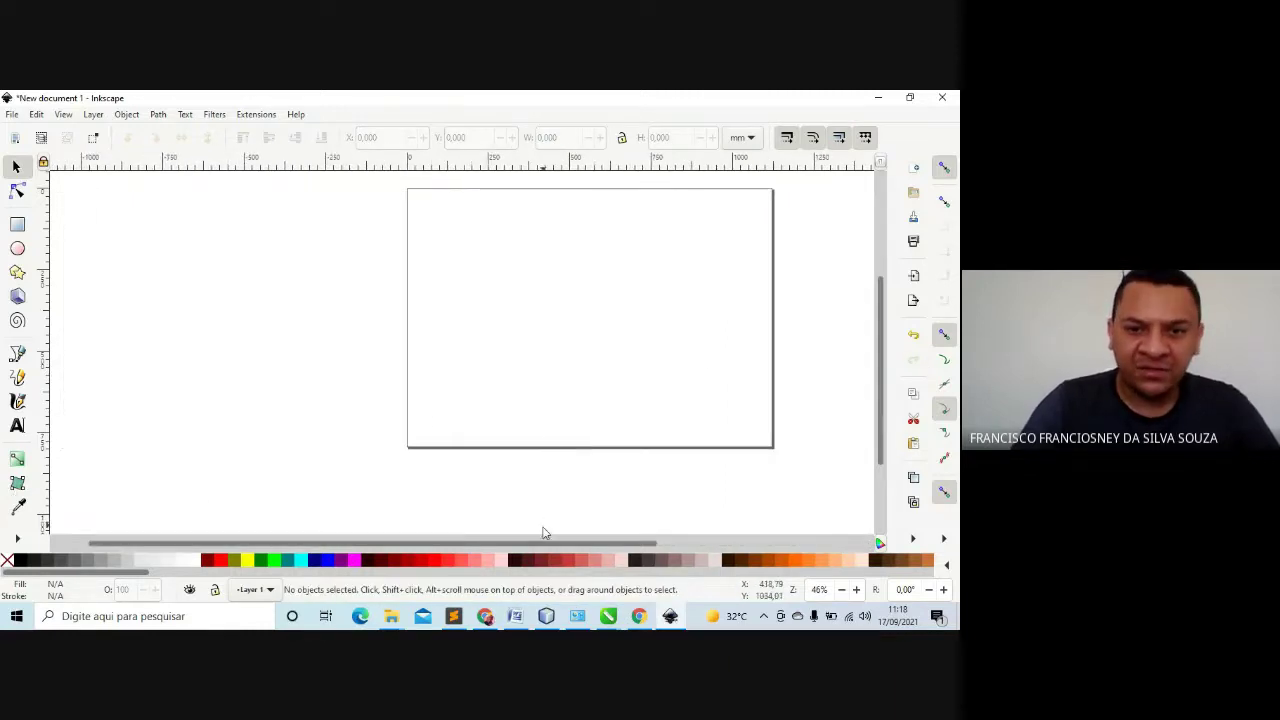
pyautogui.moveTo(545, 534); pyautogui.dragTo(670, 536)
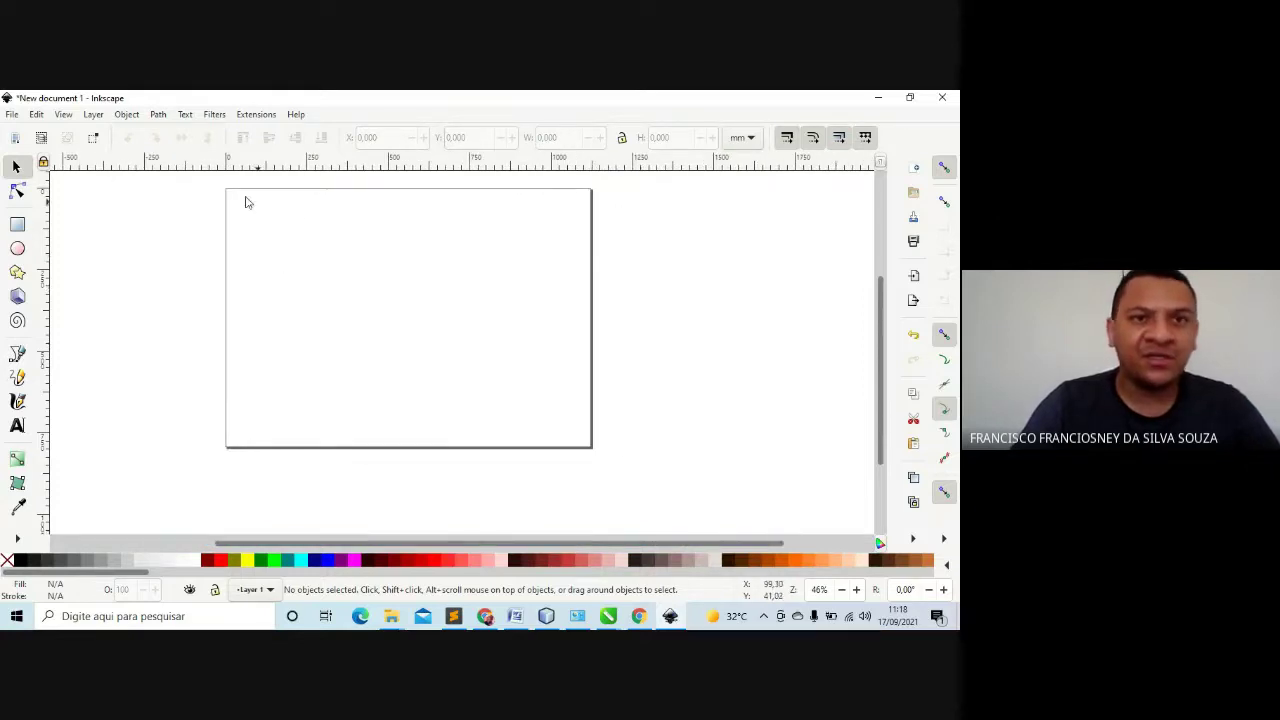
pyautogui.rightClick(345, 288)
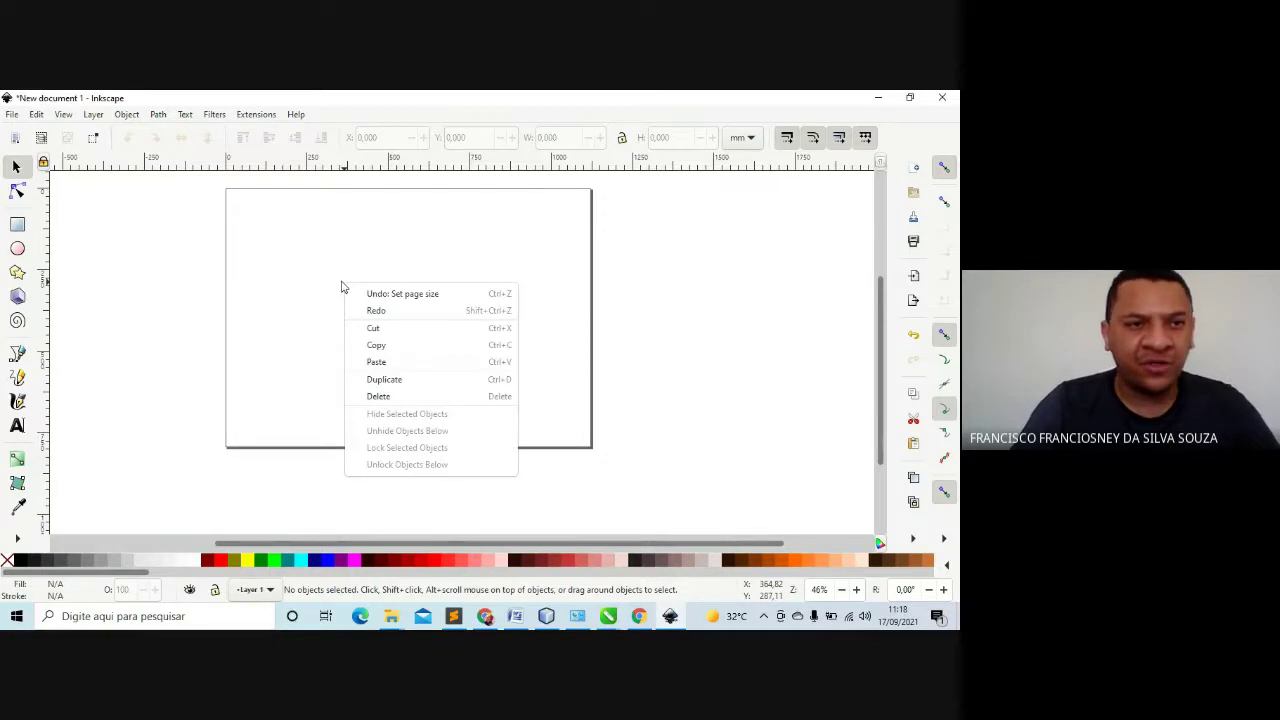
pyautogui.click(13, 118)
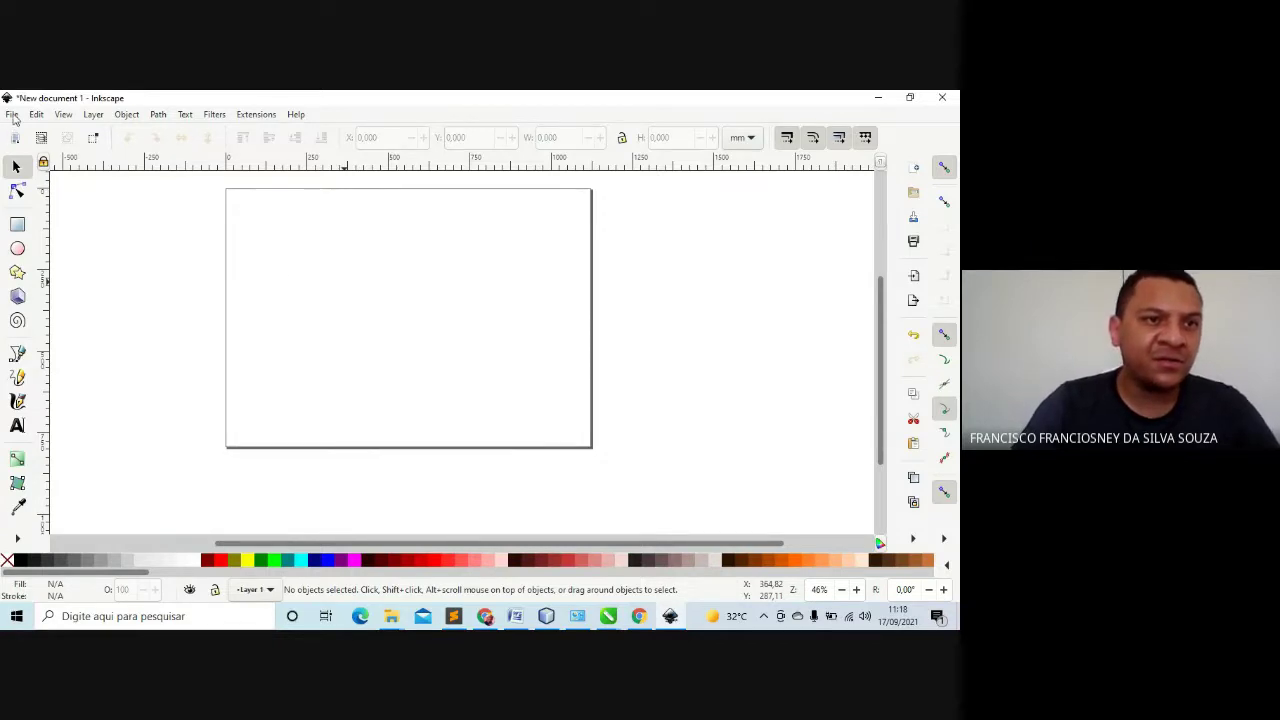
# Set the custom page size in the document properties to 1000 mm wide and 1000 mm high, and view the page
pyautogui.click(12, 116)
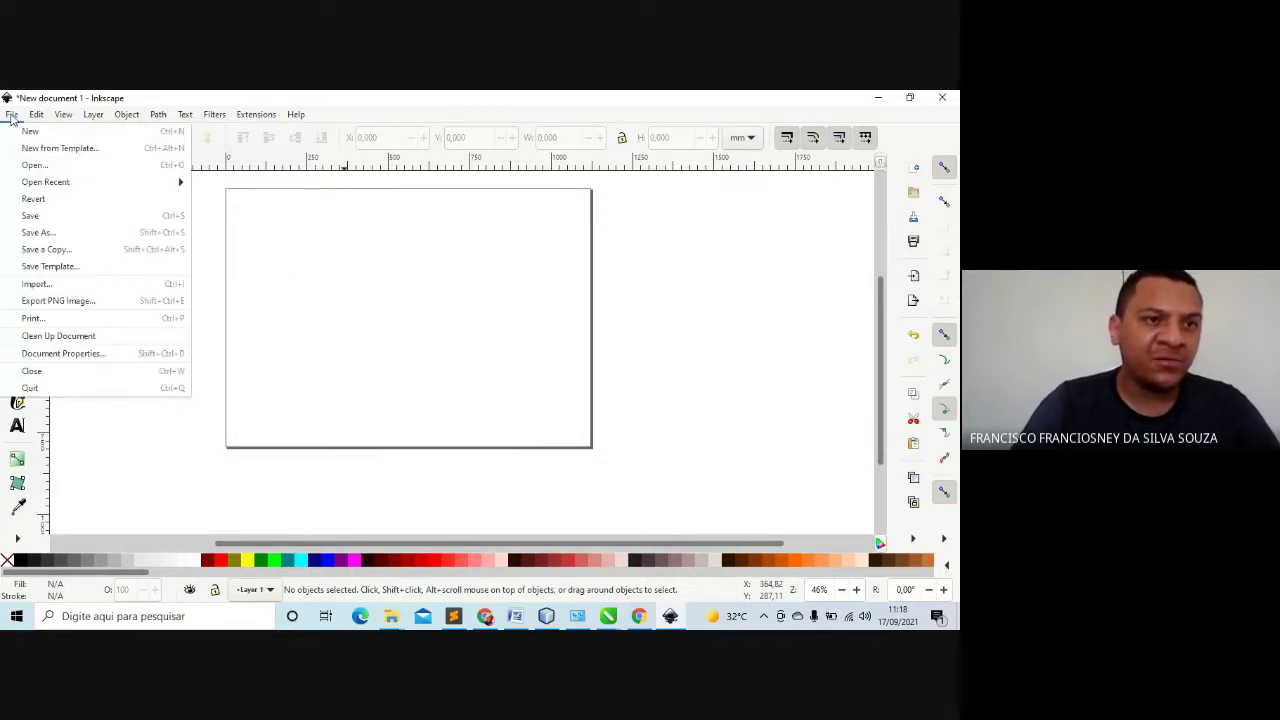
pyautogui.click(72, 354)
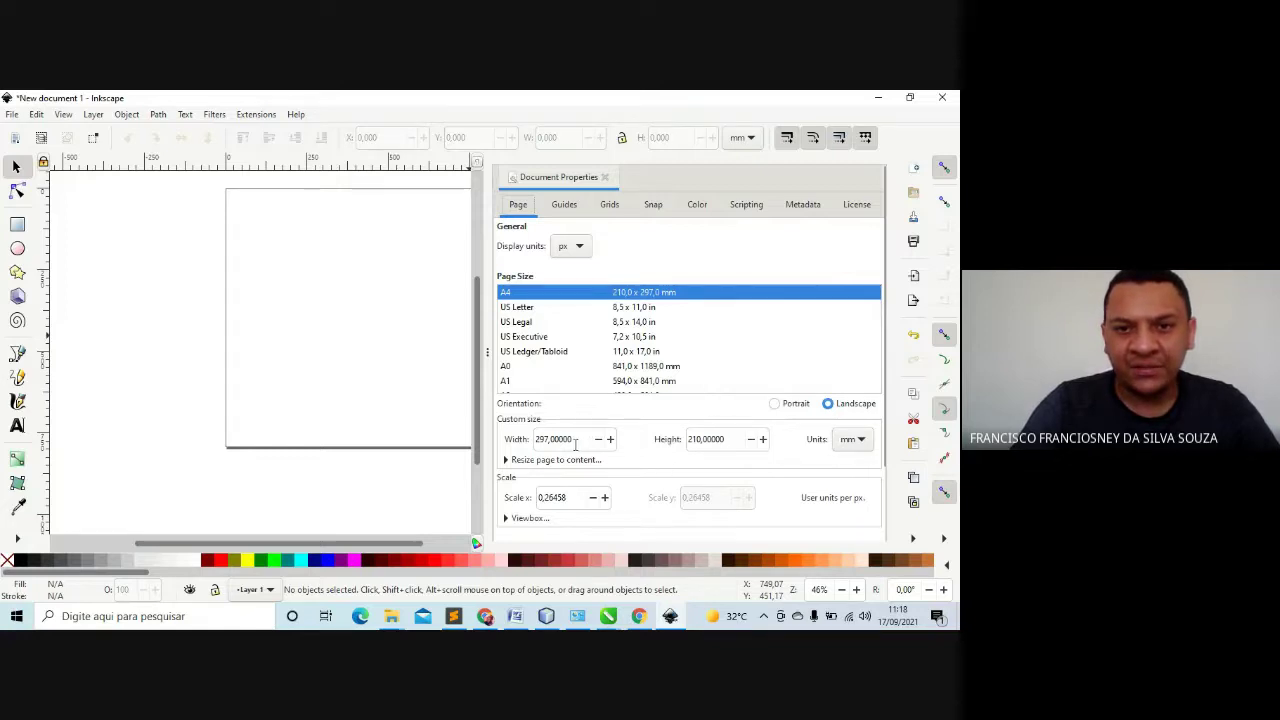
pyautogui.moveTo(586, 442); pyautogui.dragTo(514, 446)
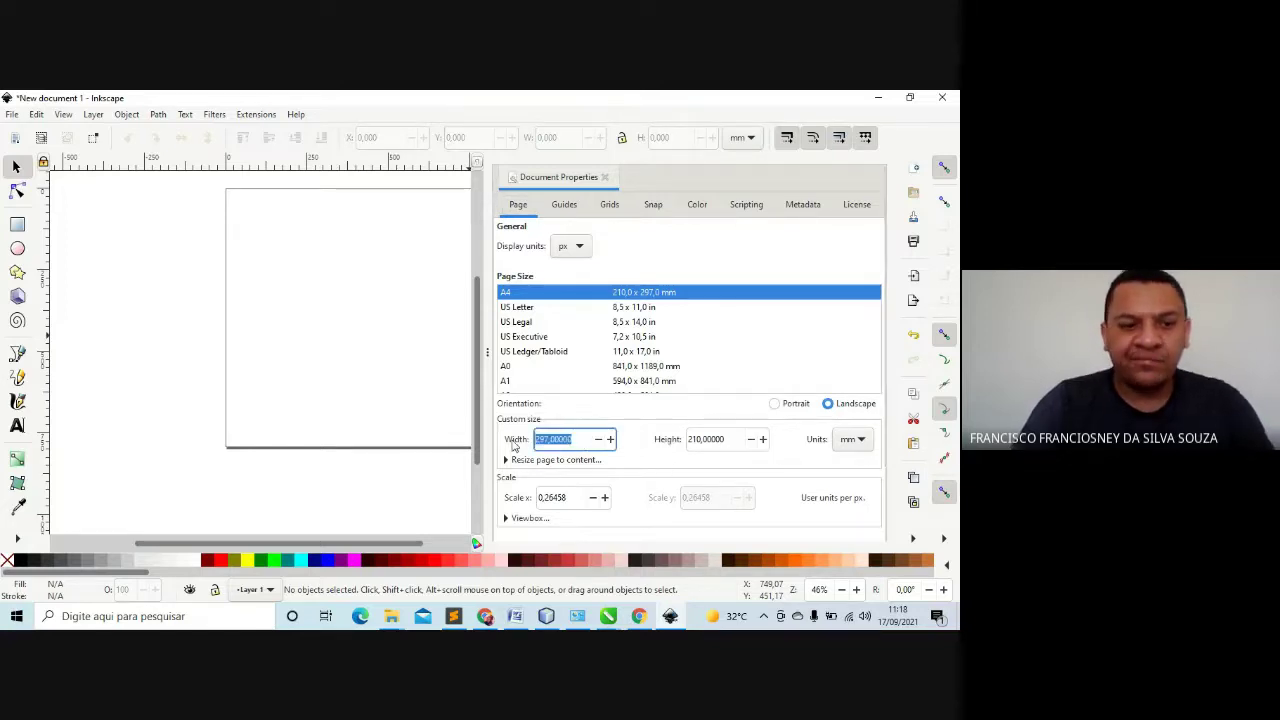
pyautogui.write('1000')
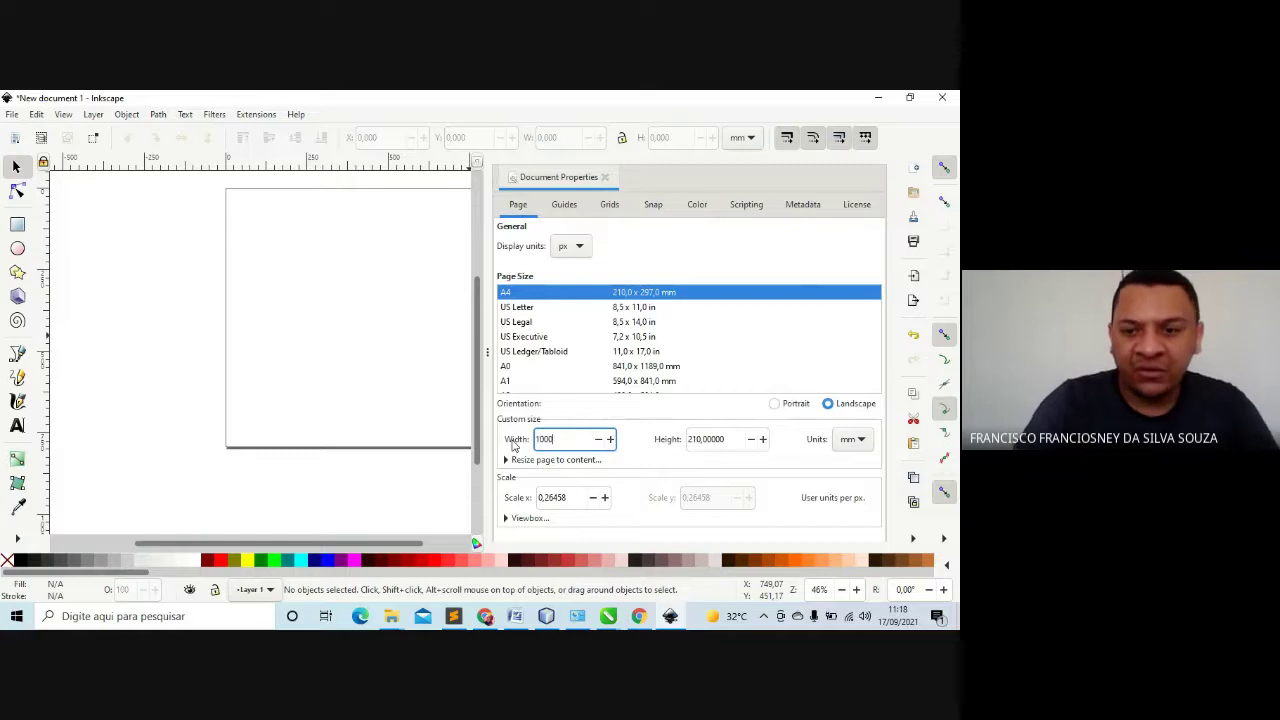
pyautogui.press('Return')
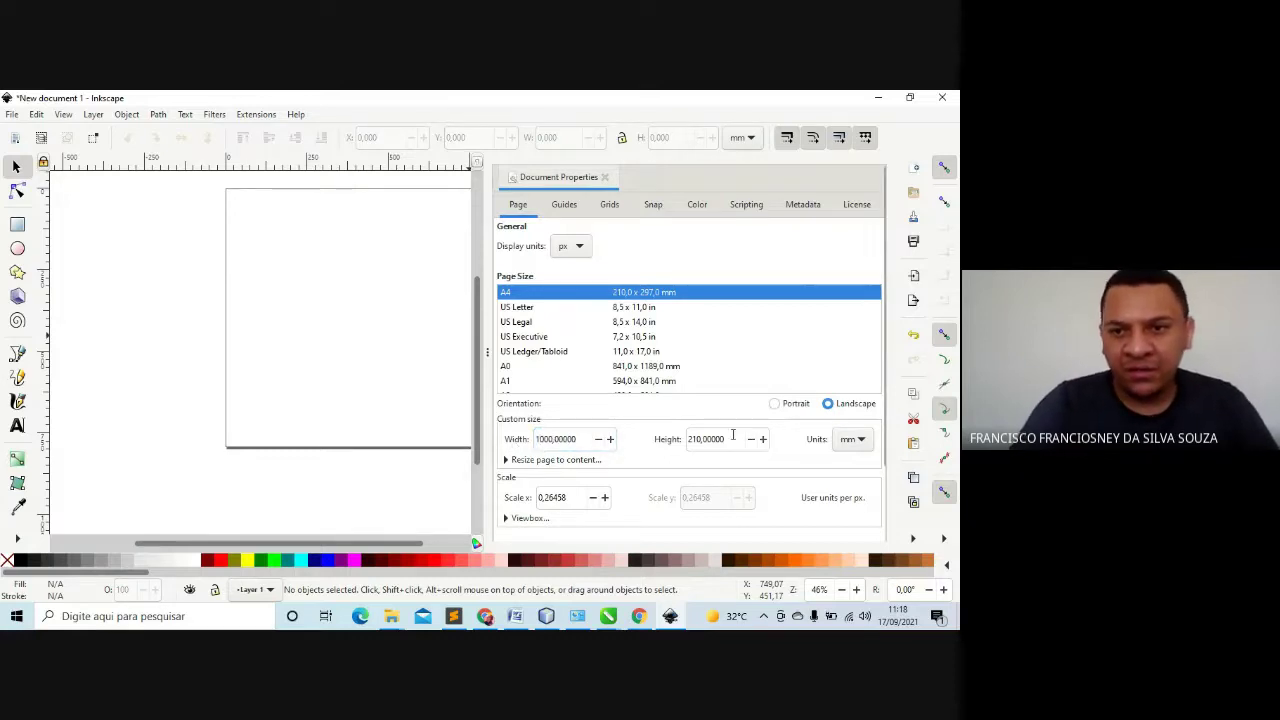
pyautogui.moveTo(733, 435); pyautogui.dragTo(630, 447)
pyautogui.write('10')
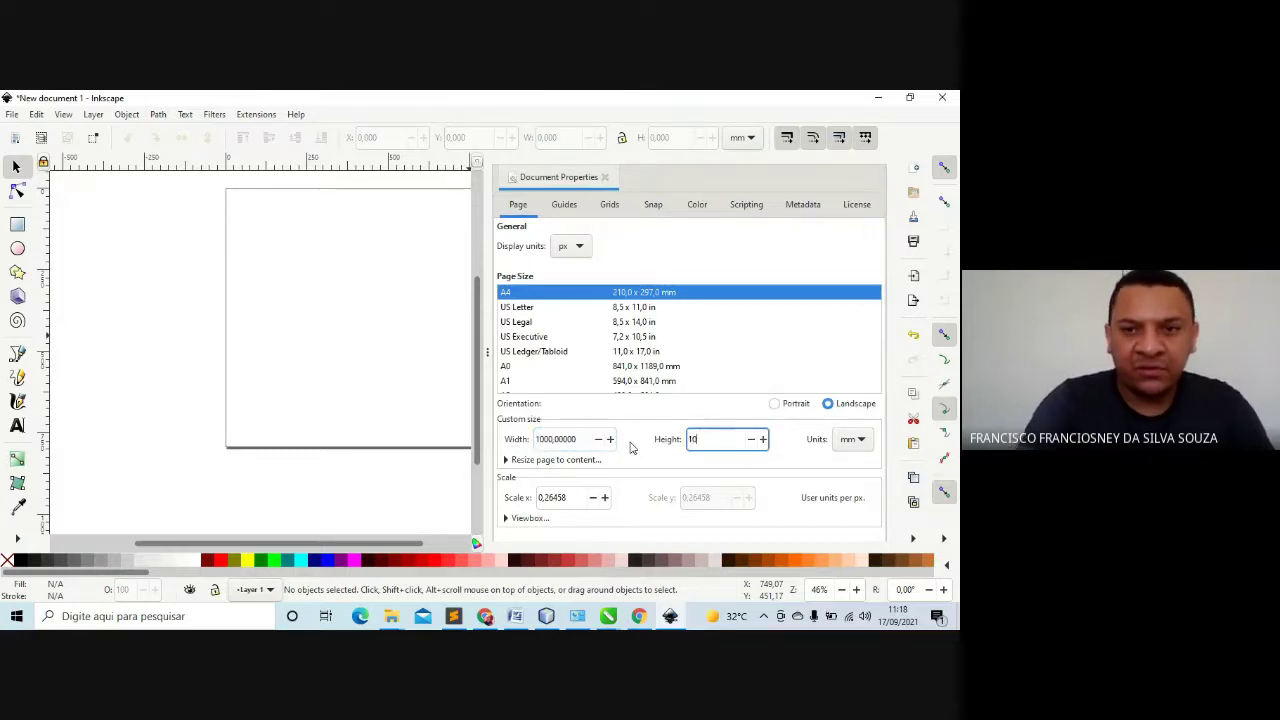
pyautogui.write('00')
pyautogui.press('Return')
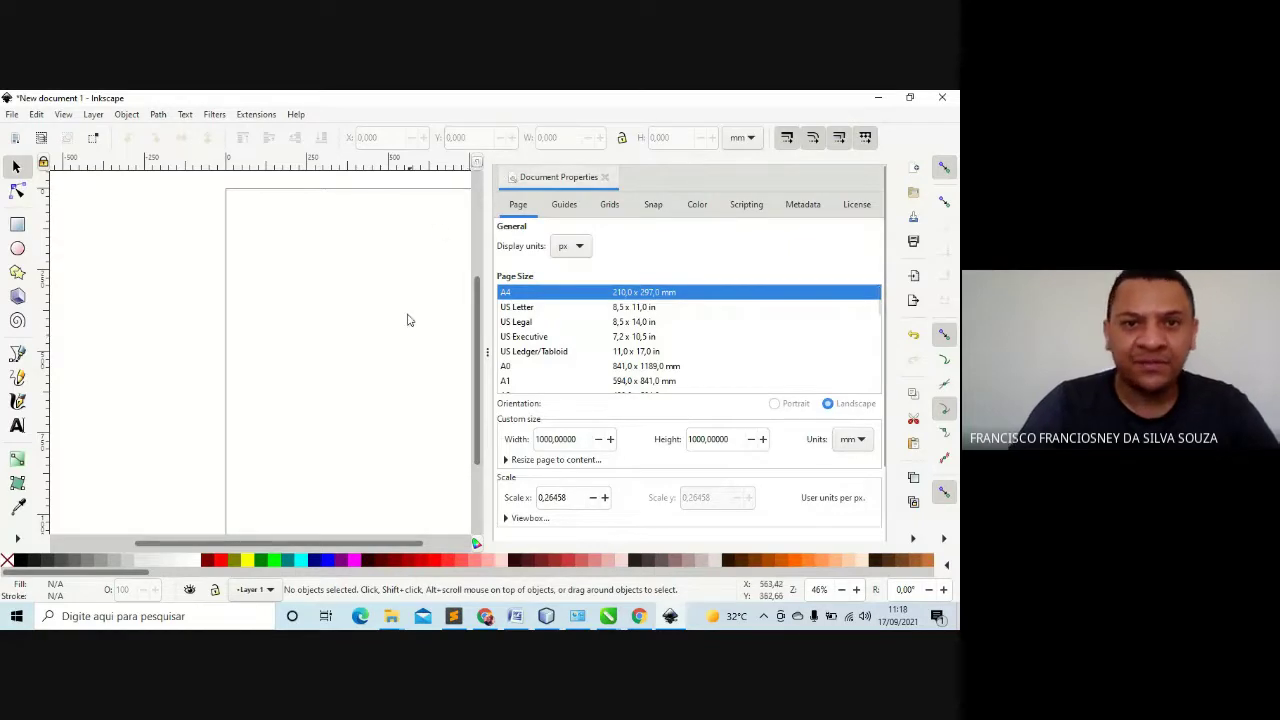
pyautogui.click(605, 177)
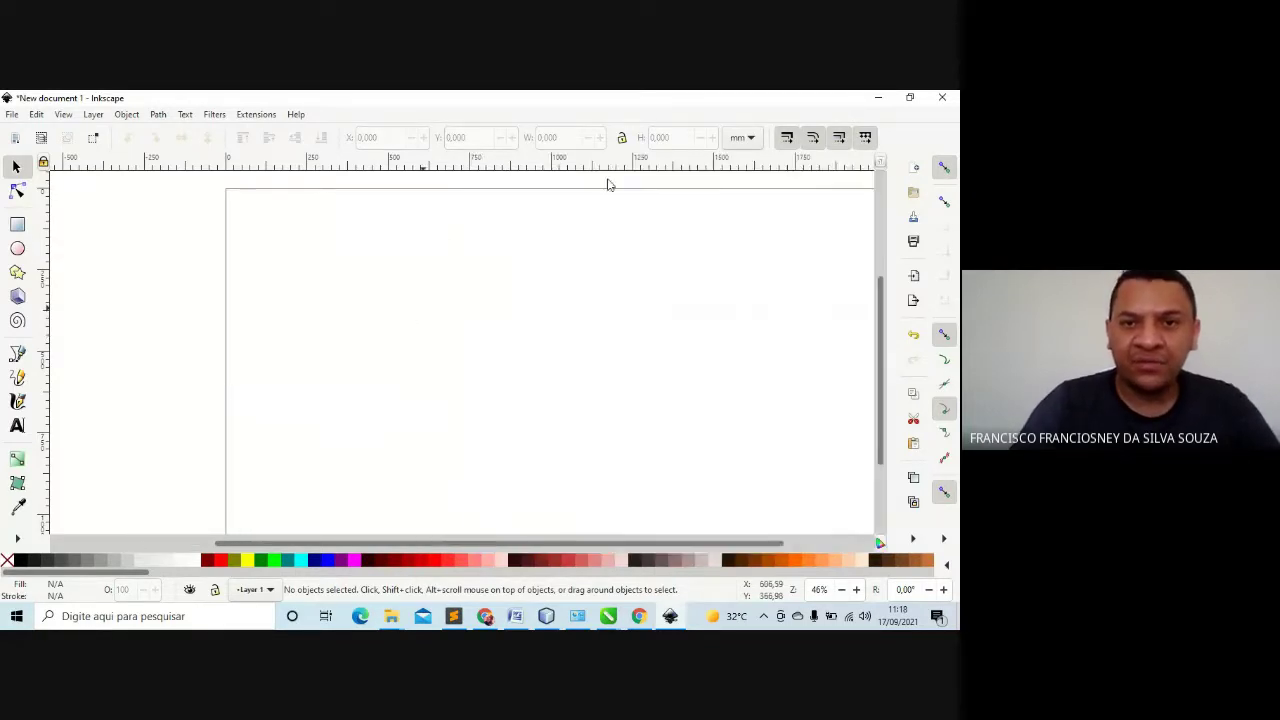
pyautogui.moveTo(496, 541); pyautogui.dragTo(605, 544)
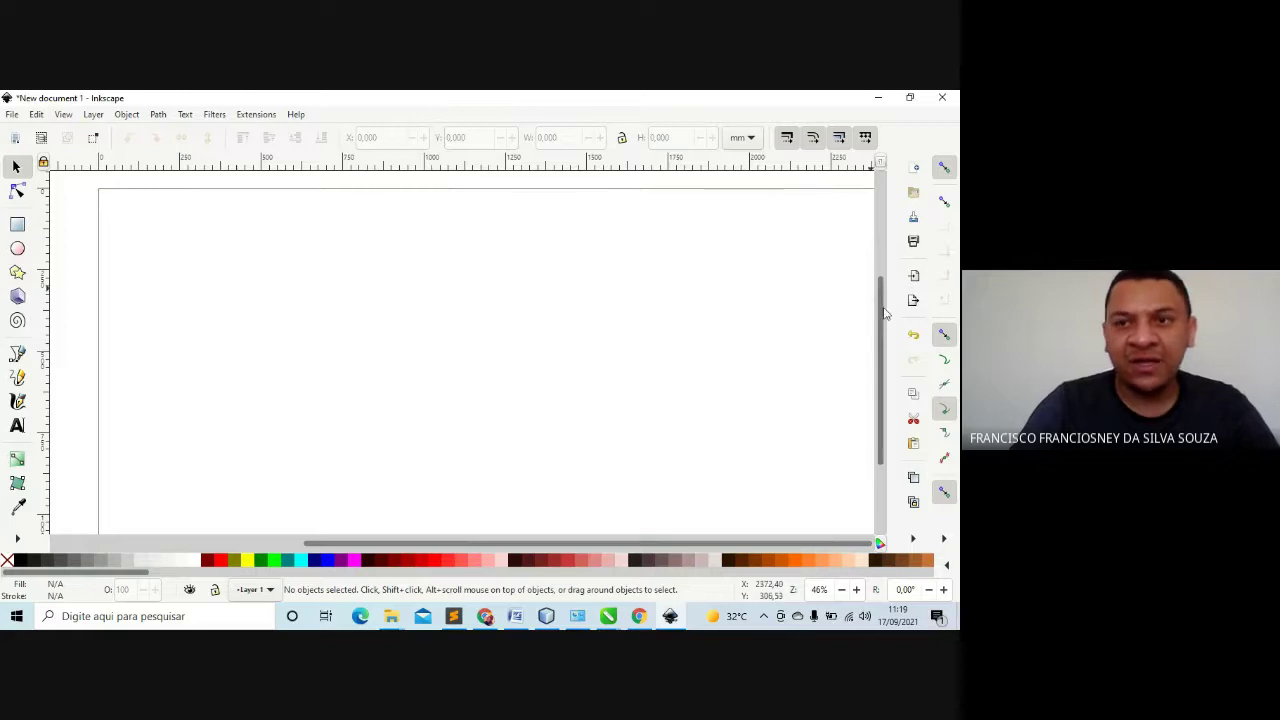
pyautogui.moveTo(884, 312); pyautogui.dragTo(880, 350)
# Resize the page to a custom width of 500 mm and height of 500 mm, and view its lower part
pyautogui.click(10, 115)
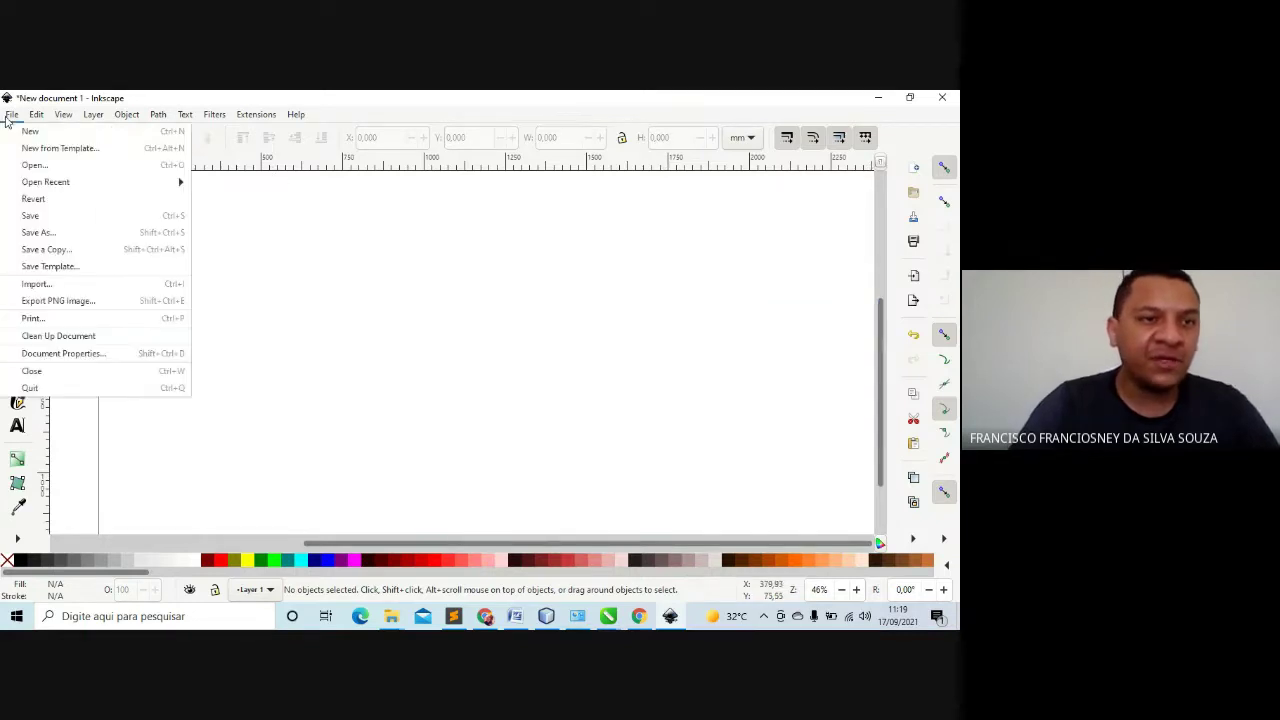
pyautogui.click(58, 355)
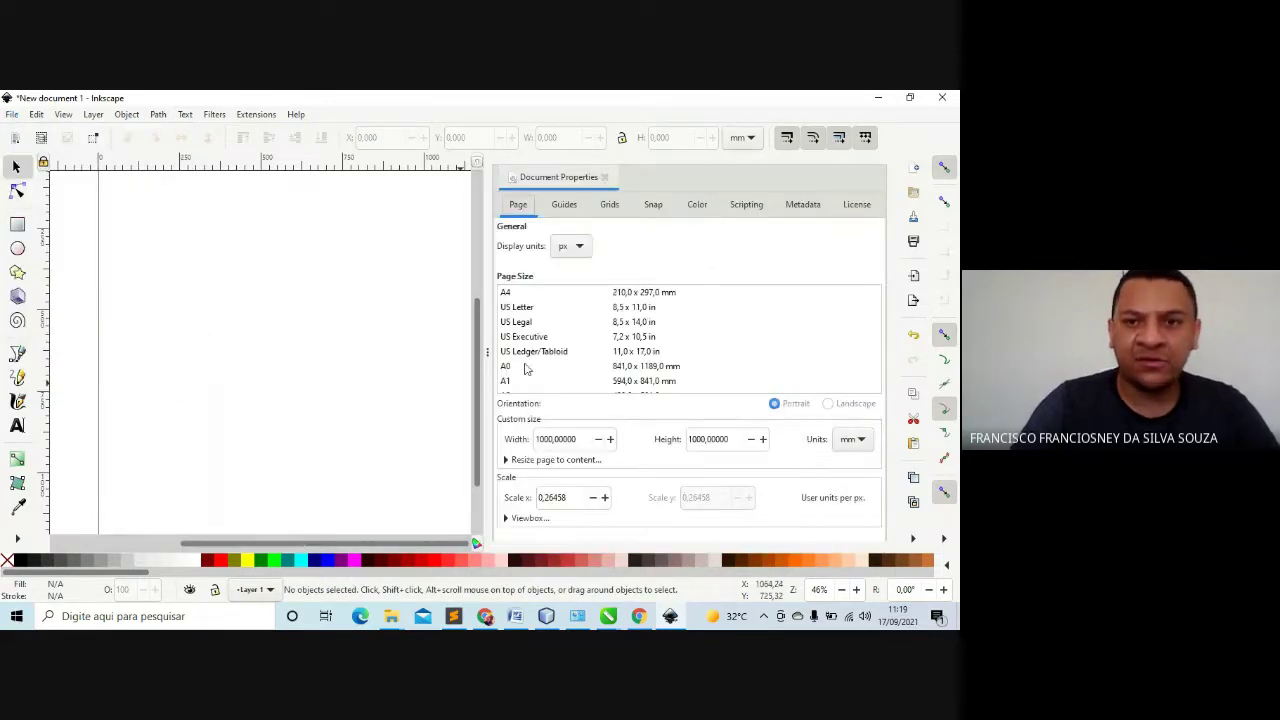
pyautogui.doubleClick(576, 439)
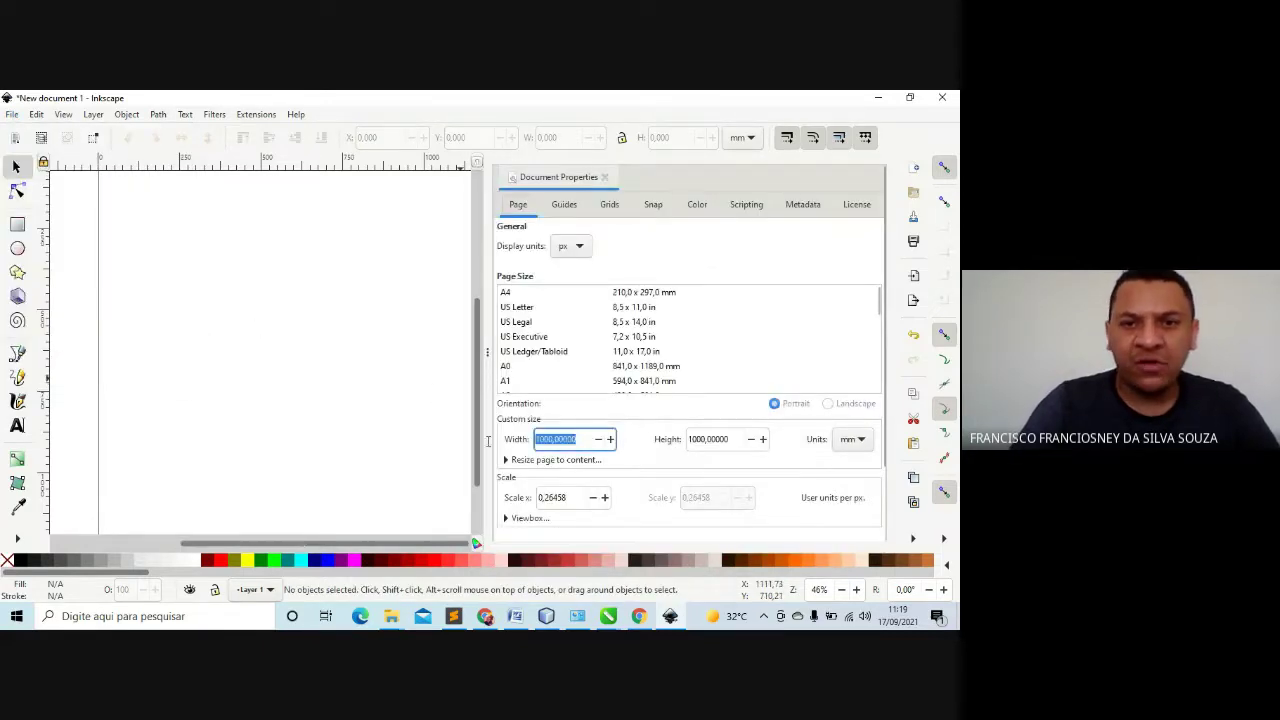
pyautogui.write('500')
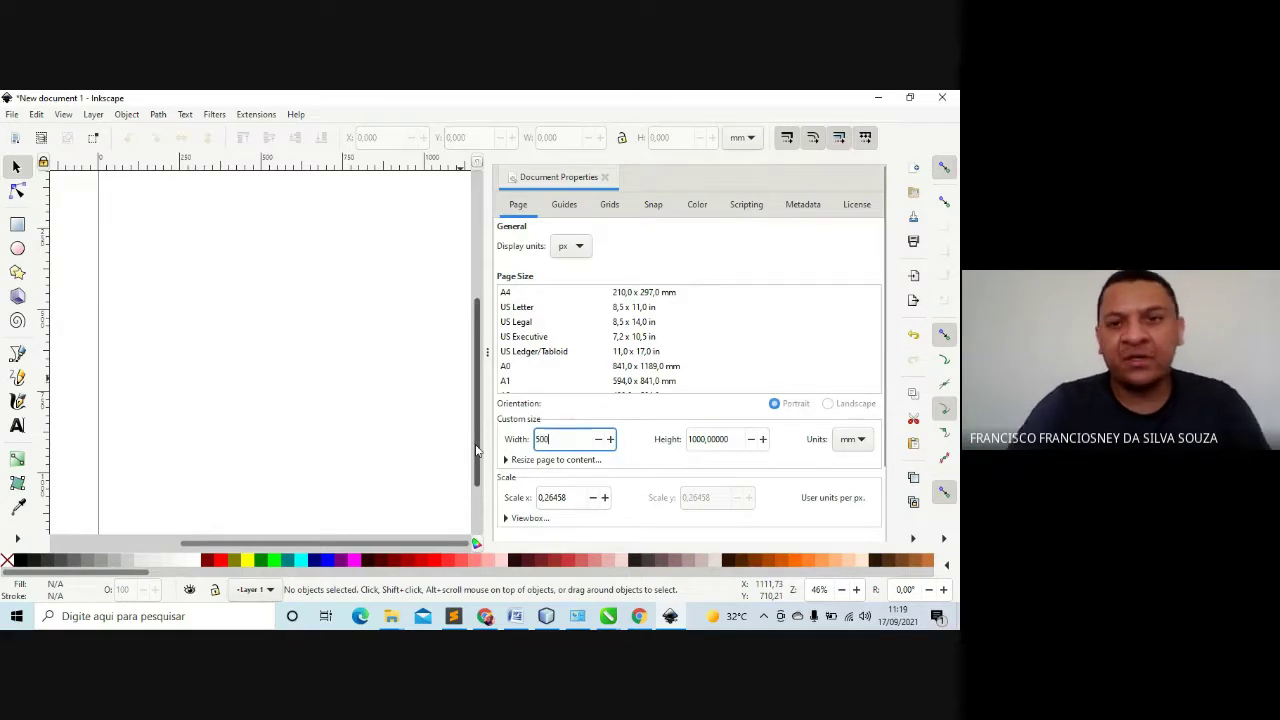
pyautogui.press('Tab')
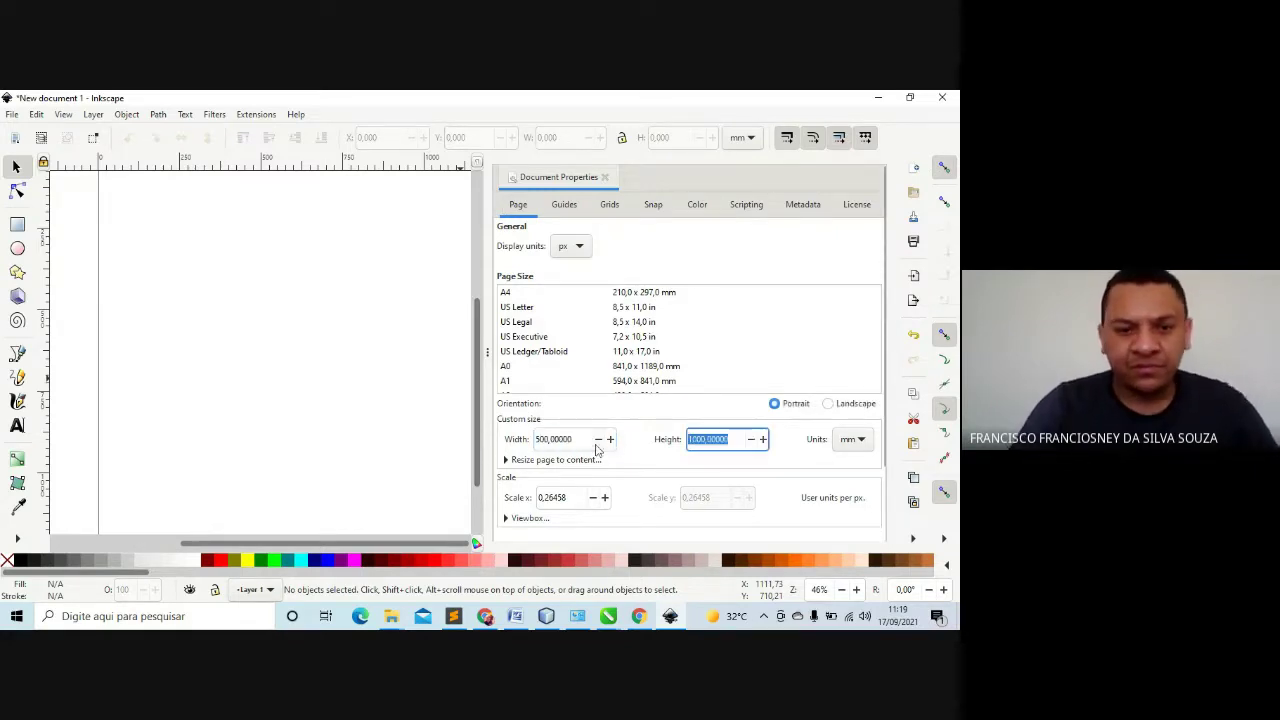
pyautogui.write('500')
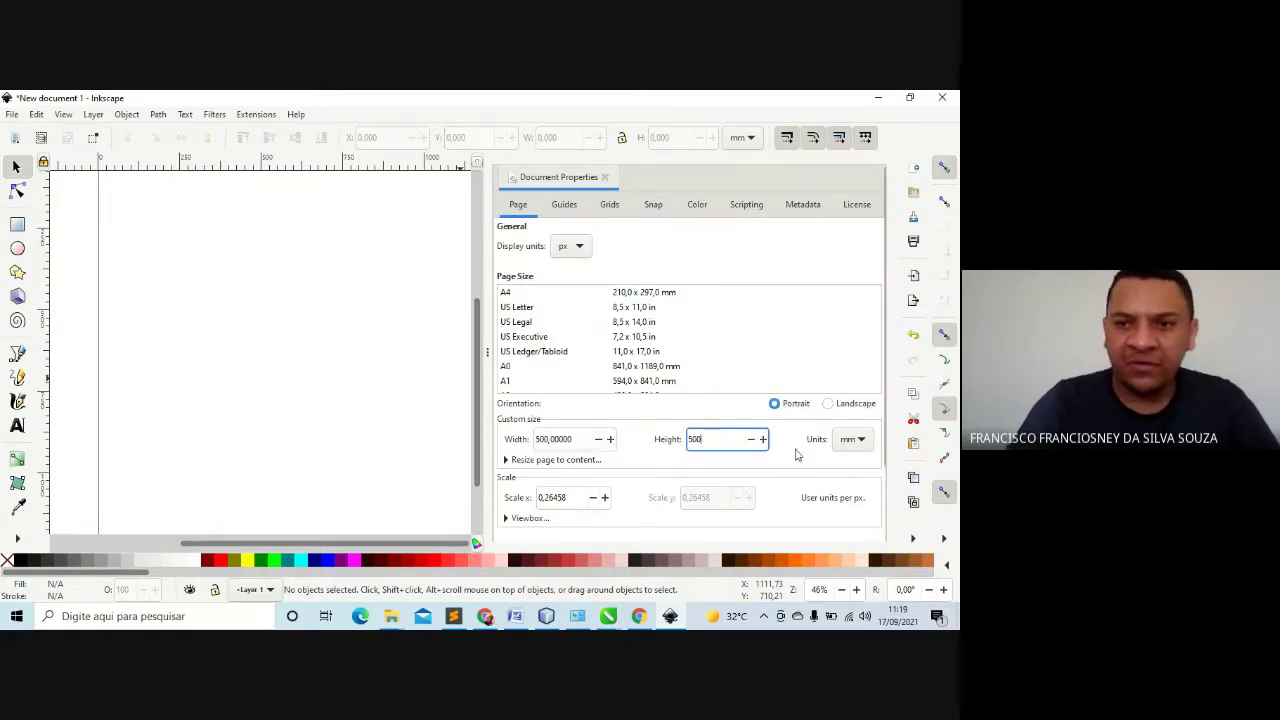
pyautogui.press('Return')
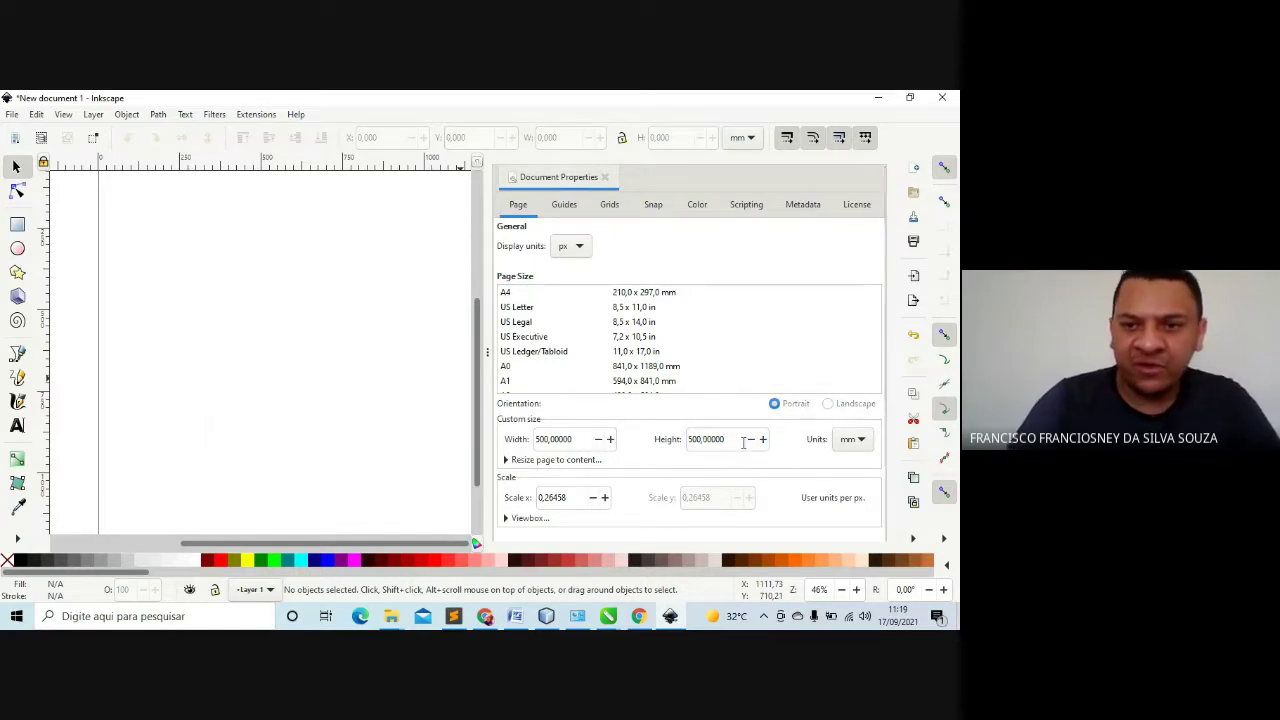
pyautogui.click(604, 177)
pyautogui.moveTo(875, 327); pyautogui.dragTo(888, 400)
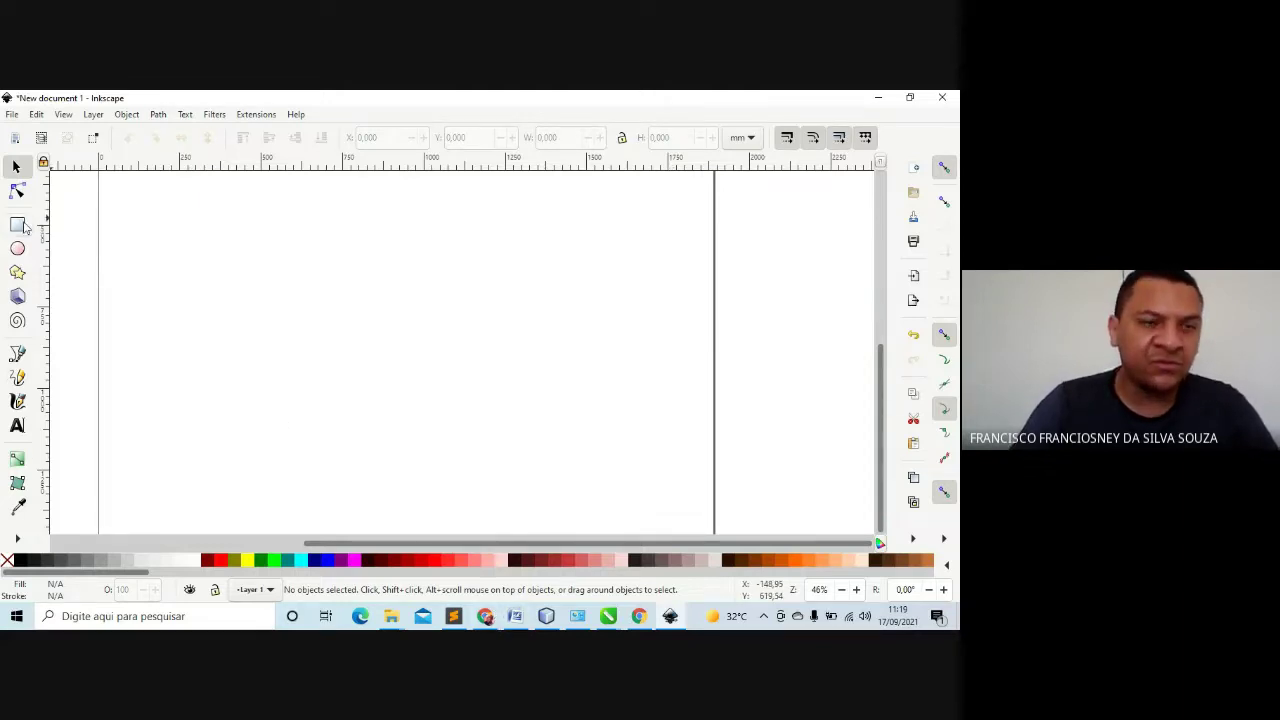
# Reopen the document properties and change the custom page size units to px
pyautogui.click(12, 115)
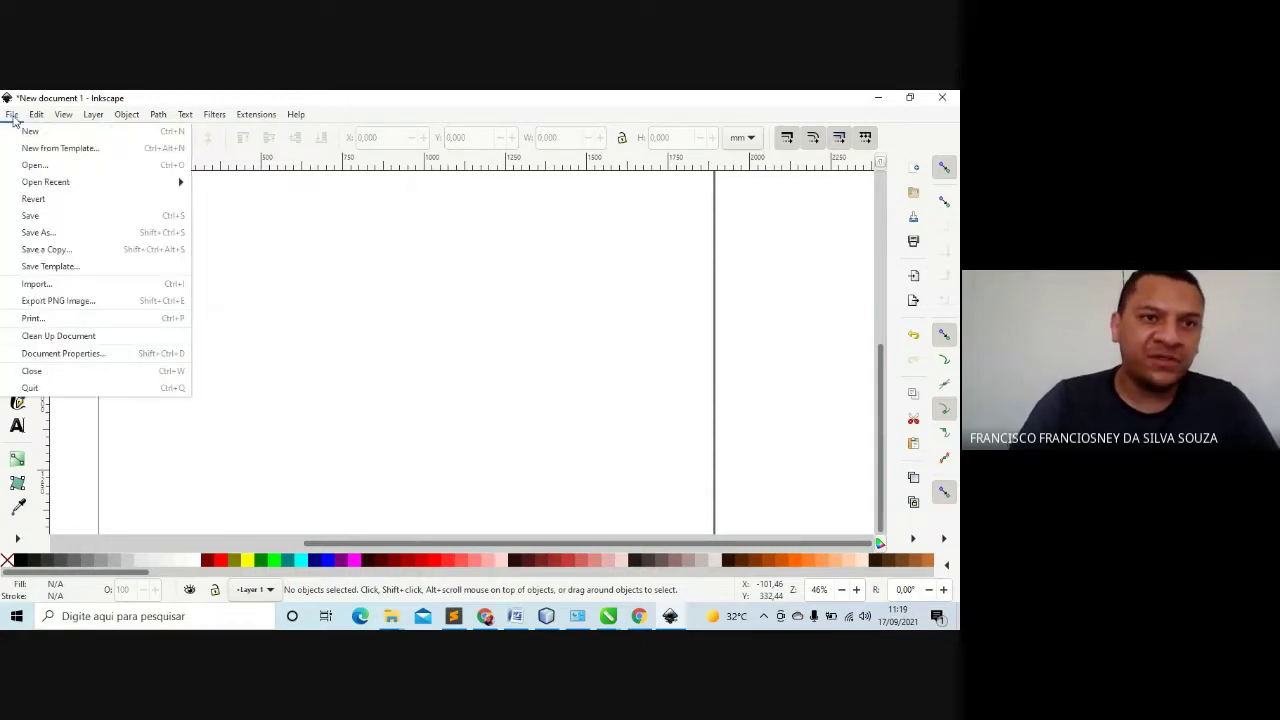
pyautogui.click(106, 336)
pyautogui.click(14, 114)
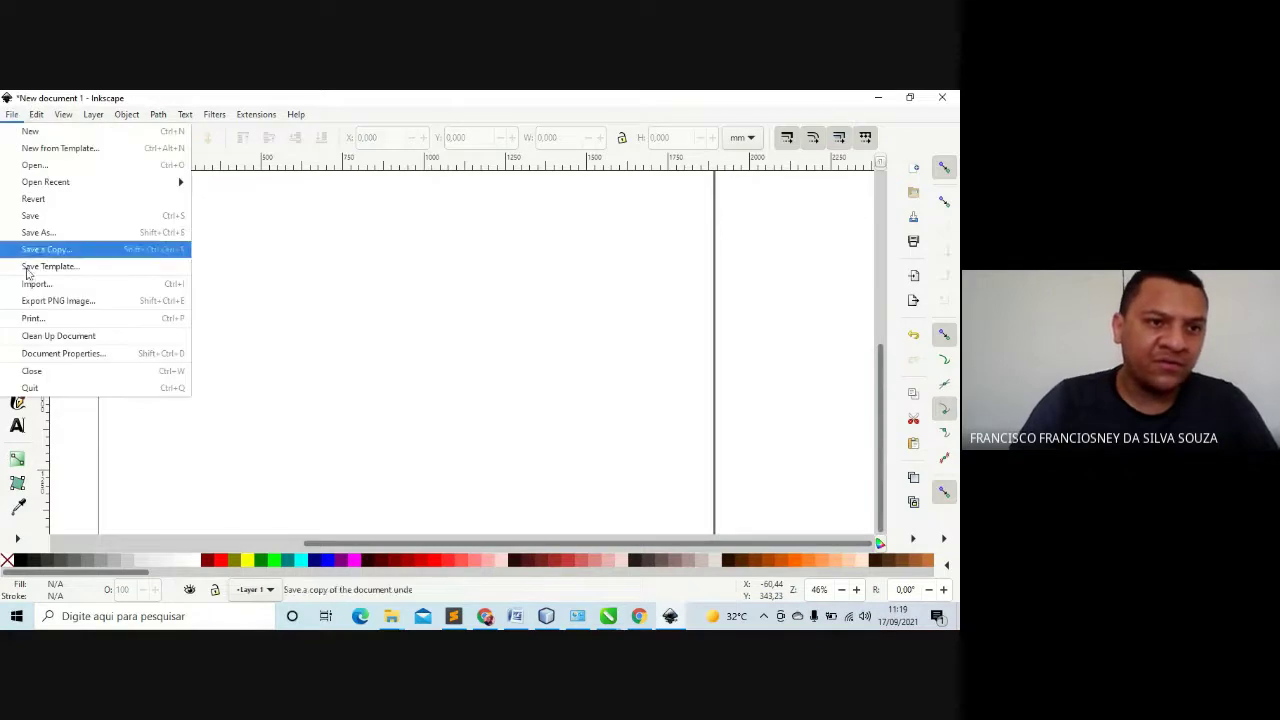
pyautogui.click(60, 353)
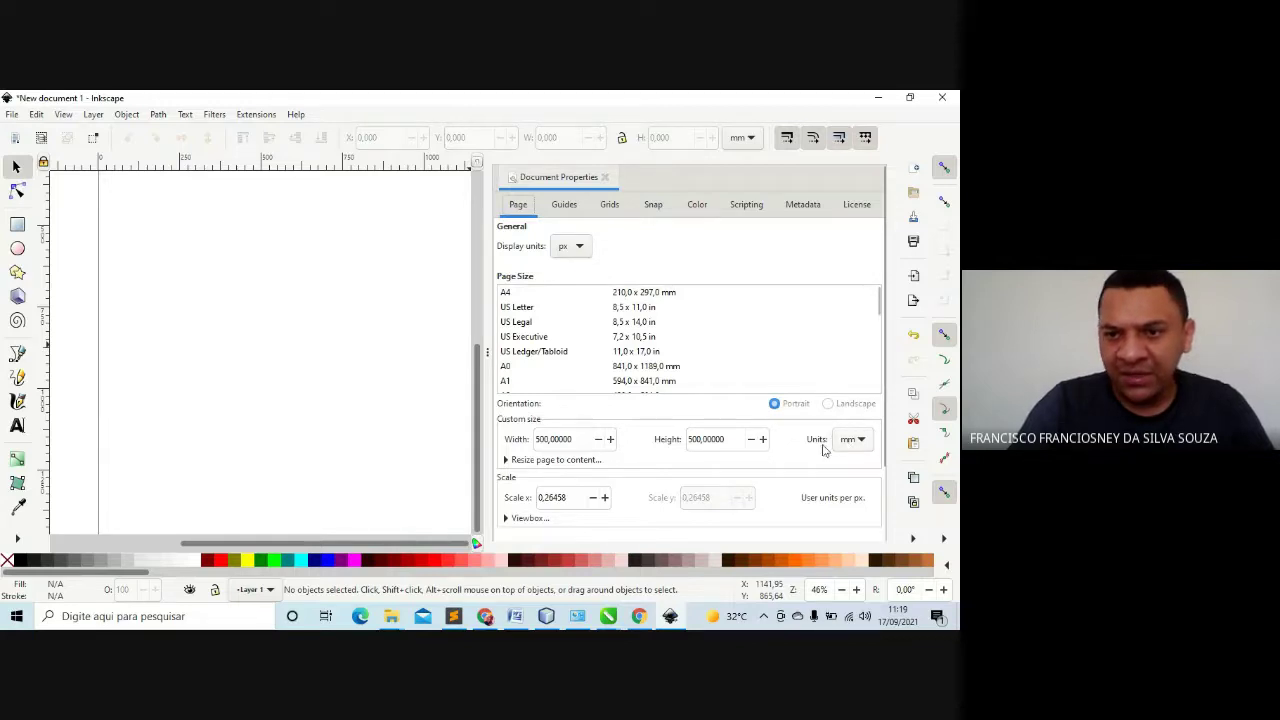
pyautogui.click(858, 448)
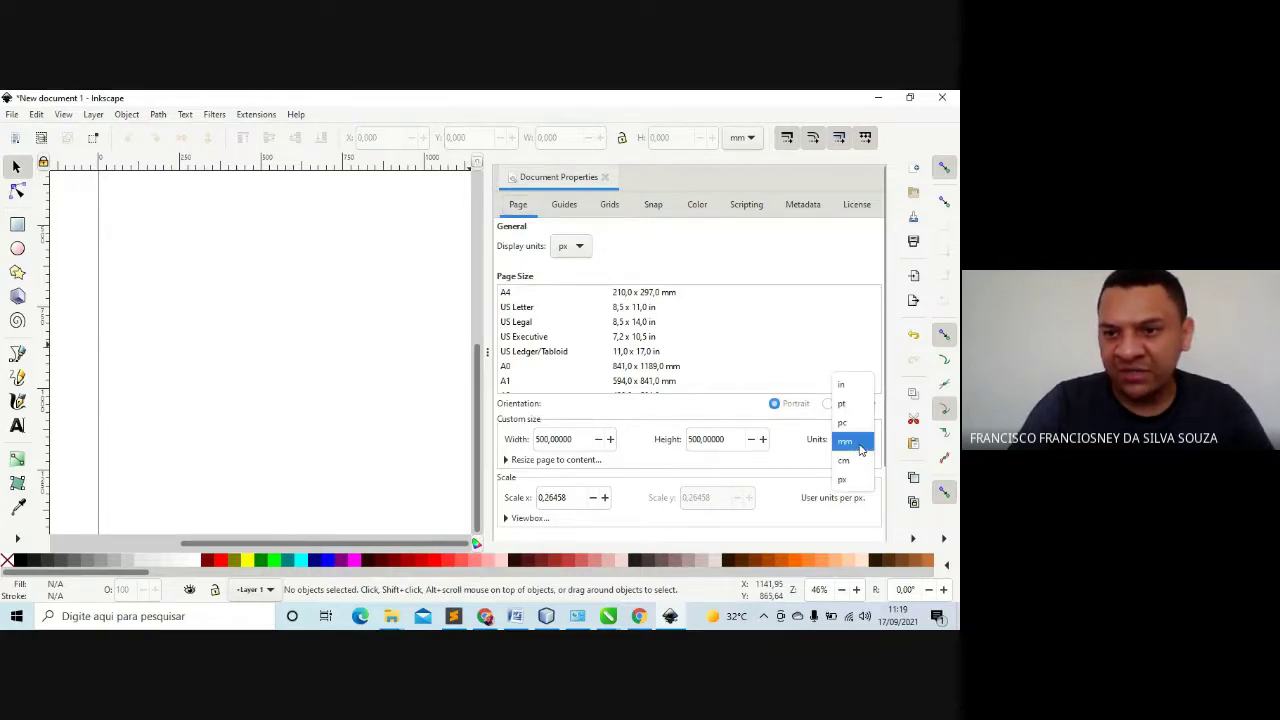
pyautogui.click(855, 479)
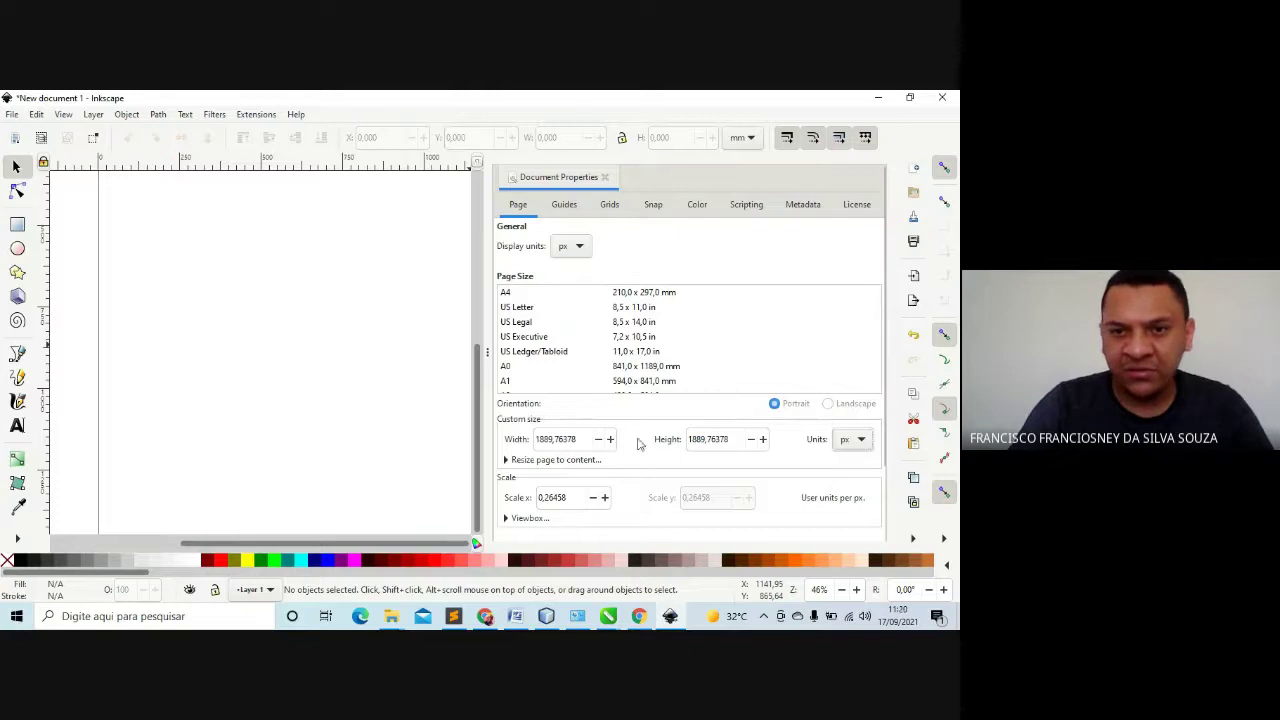
# Set the custom page size to 600 px wide and 400 px high, close the document properties and view the whole page
pyautogui.tripleClick(571, 439)
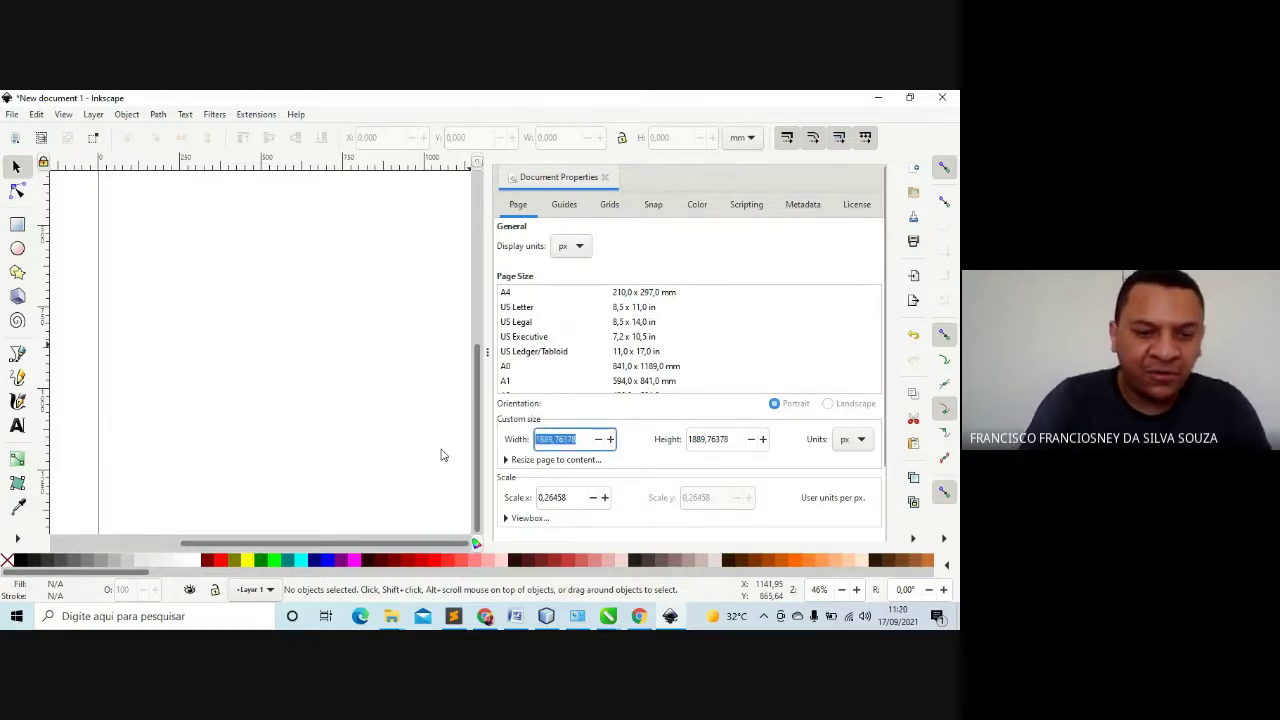
pyautogui.write('400')
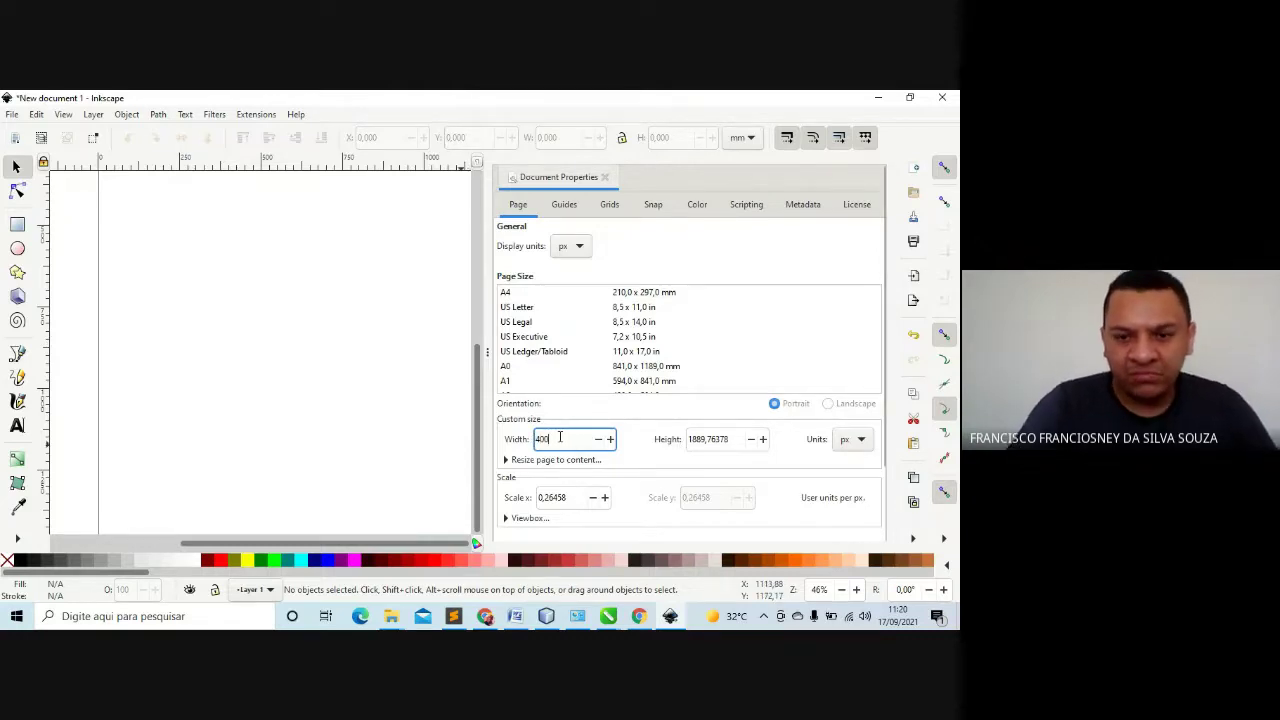
pyautogui.press('BackSpace')
pyautogui.press('BackSpace')
pyautogui.write('6')
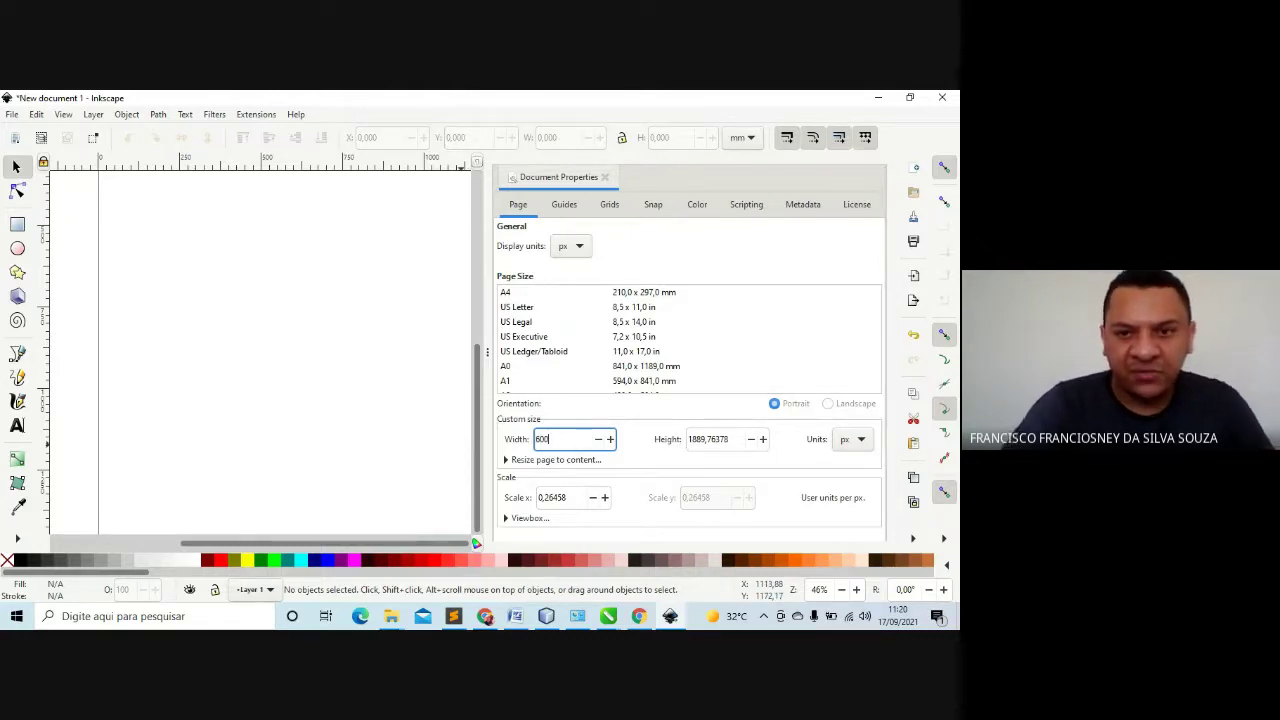
pyautogui.press('Tab')
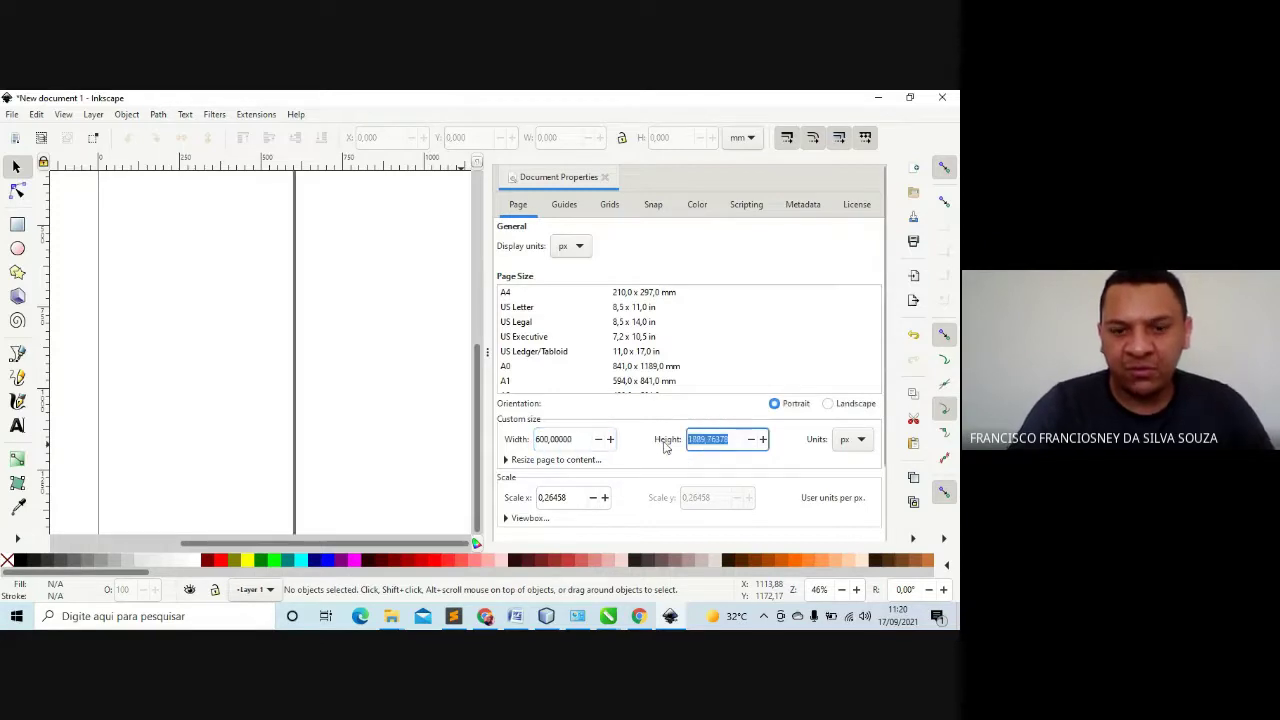
pyautogui.write('40')
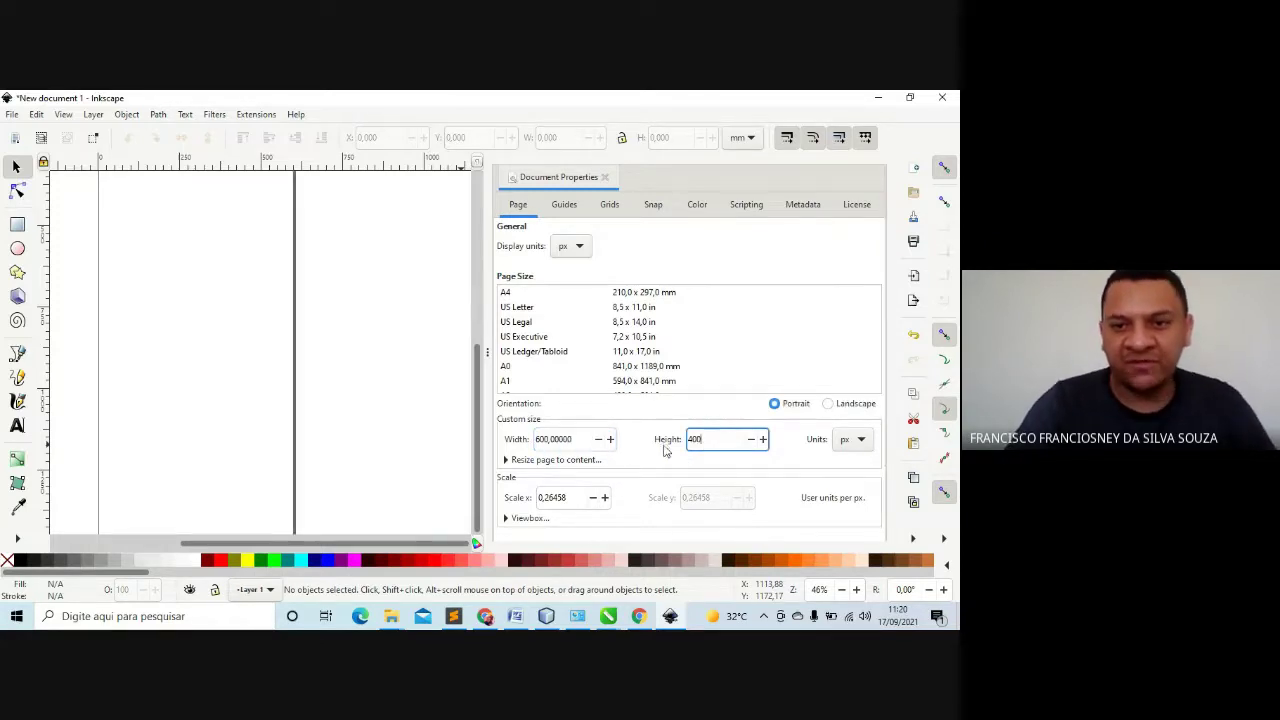
pyautogui.write('0')
pyautogui.press('Return')
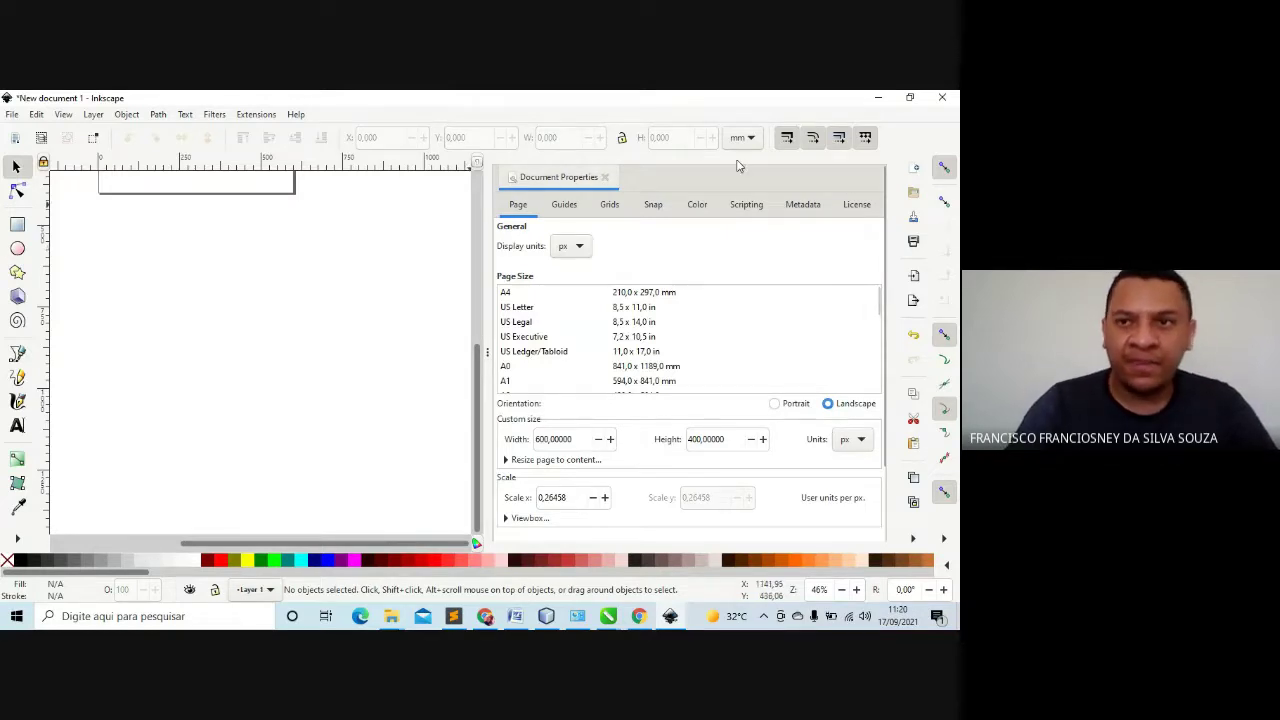
pyautogui.click(604, 177)
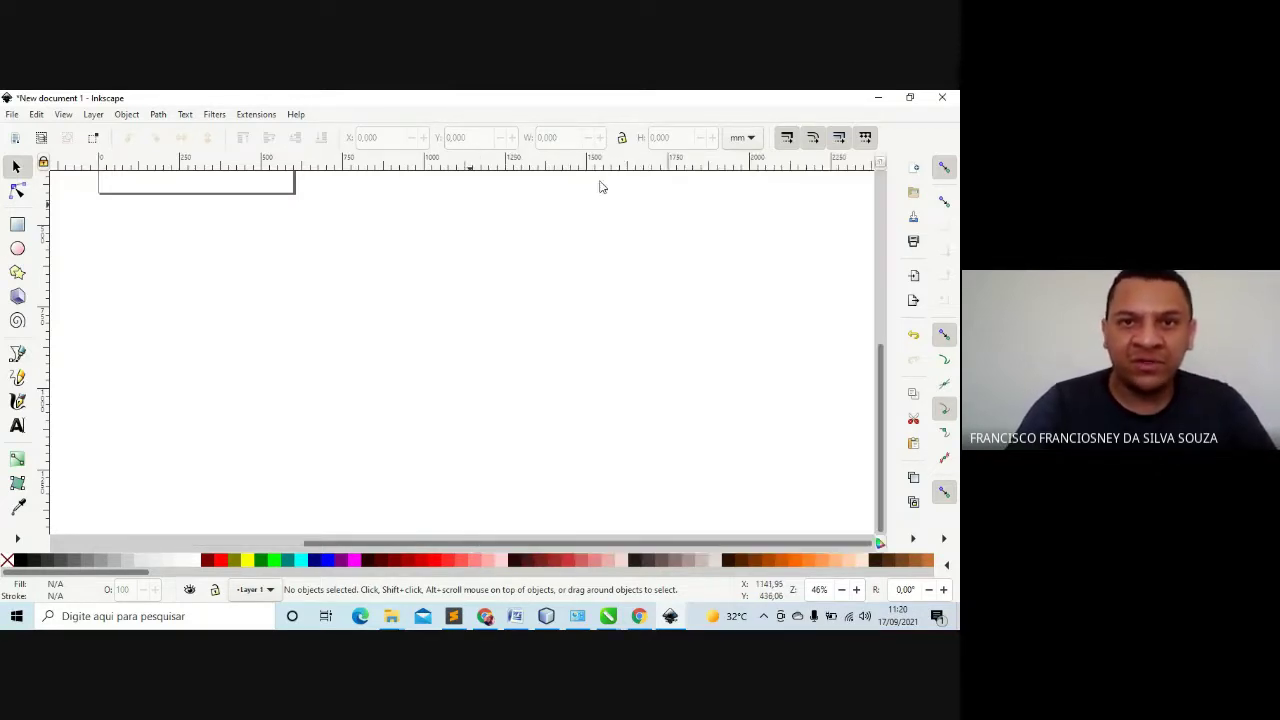
pyautogui.moveTo(197, 249); pyautogui.dragTo(157, 351)
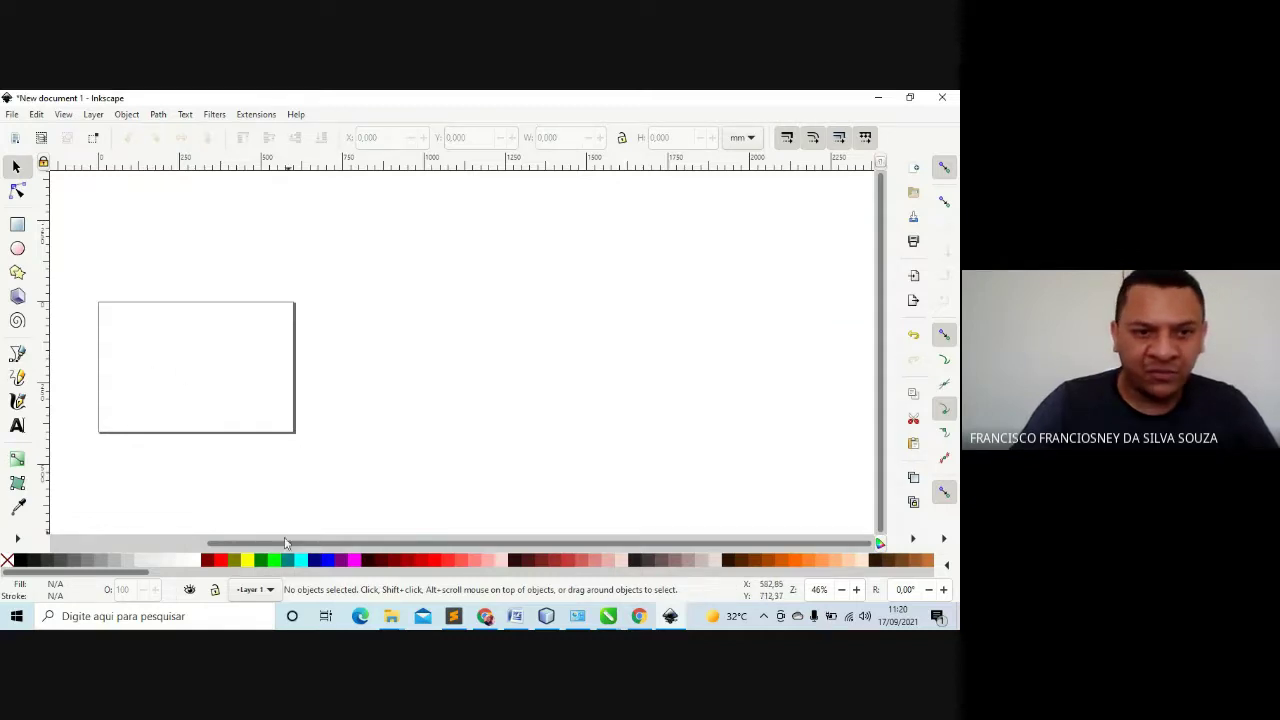
pyautogui.moveTo(284, 543); pyautogui.dragTo(125, 535)
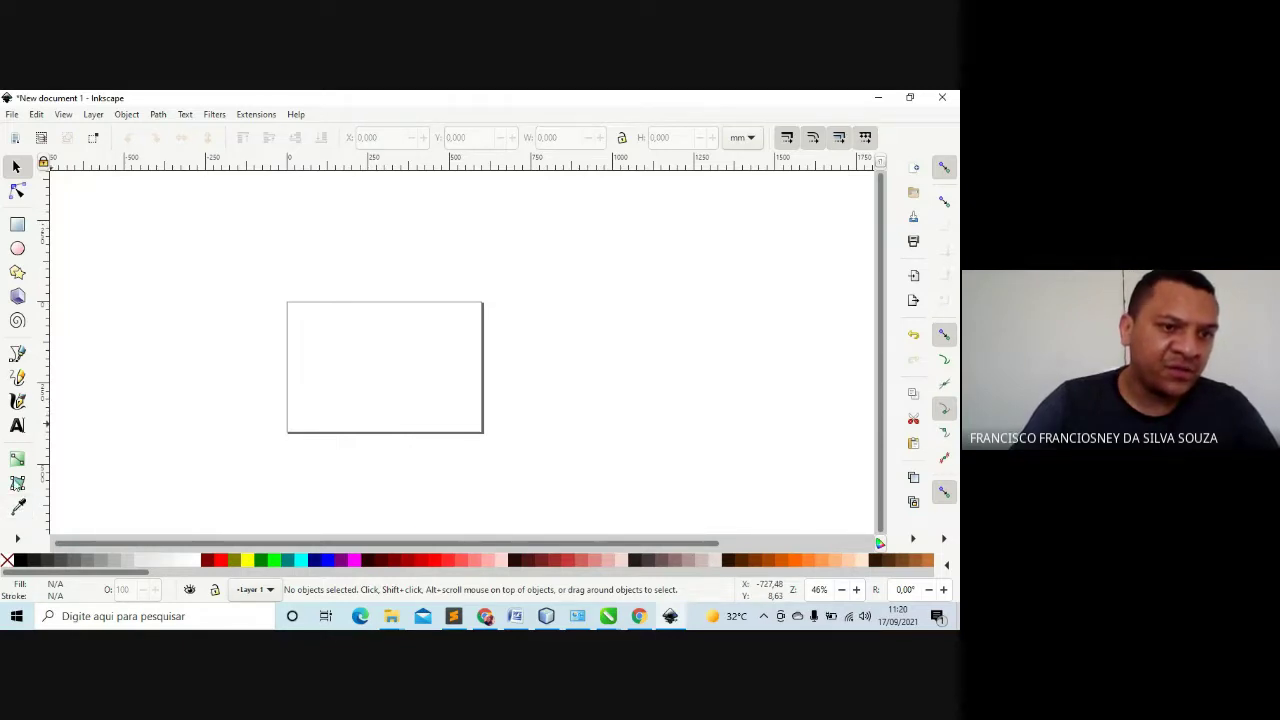
# Set the horizontal scale (Scale x) in the document properties to 1080 user units per px, and close the properties
pyautogui.click(12, 115)
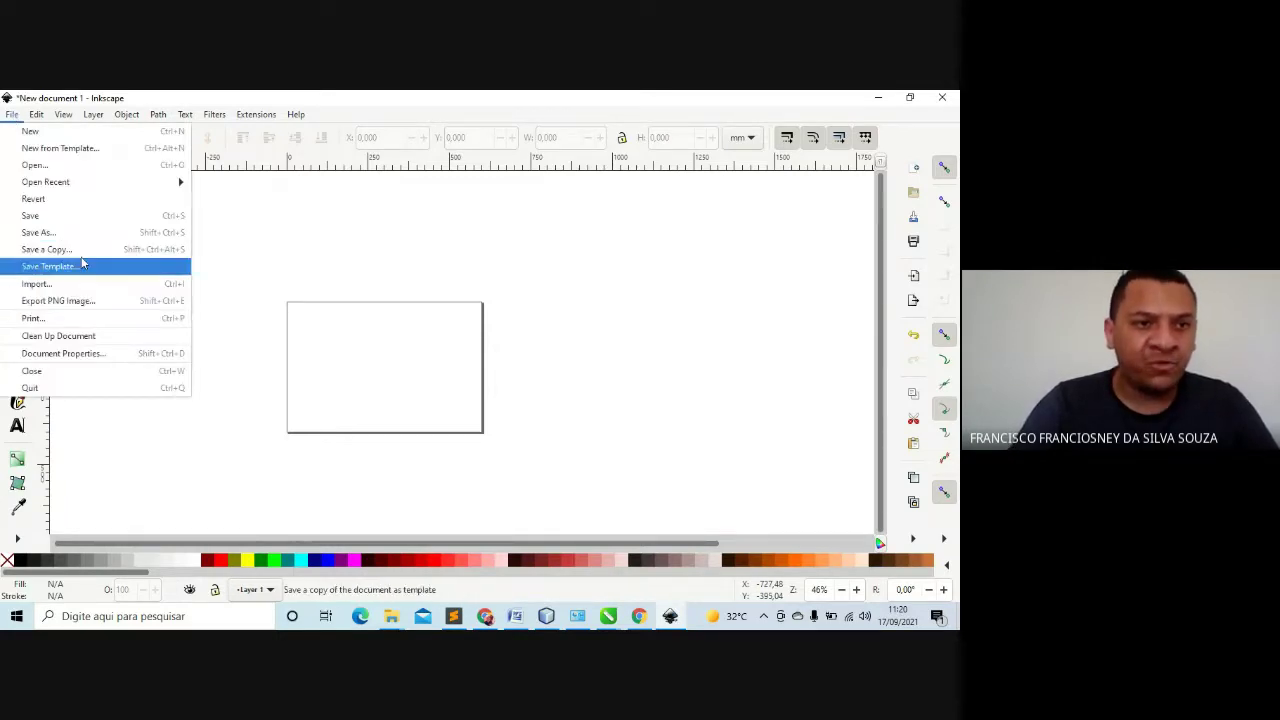
pyautogui.click(72, 358)
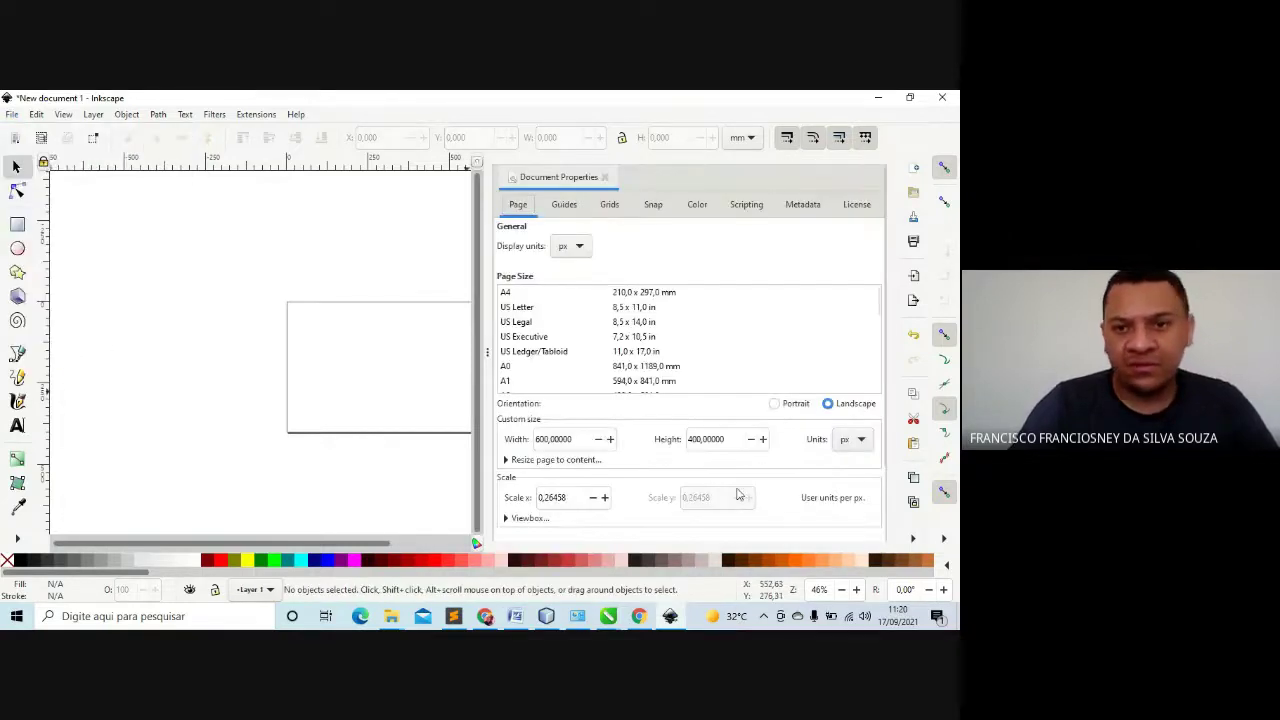
pyautogui.click(575, 503)
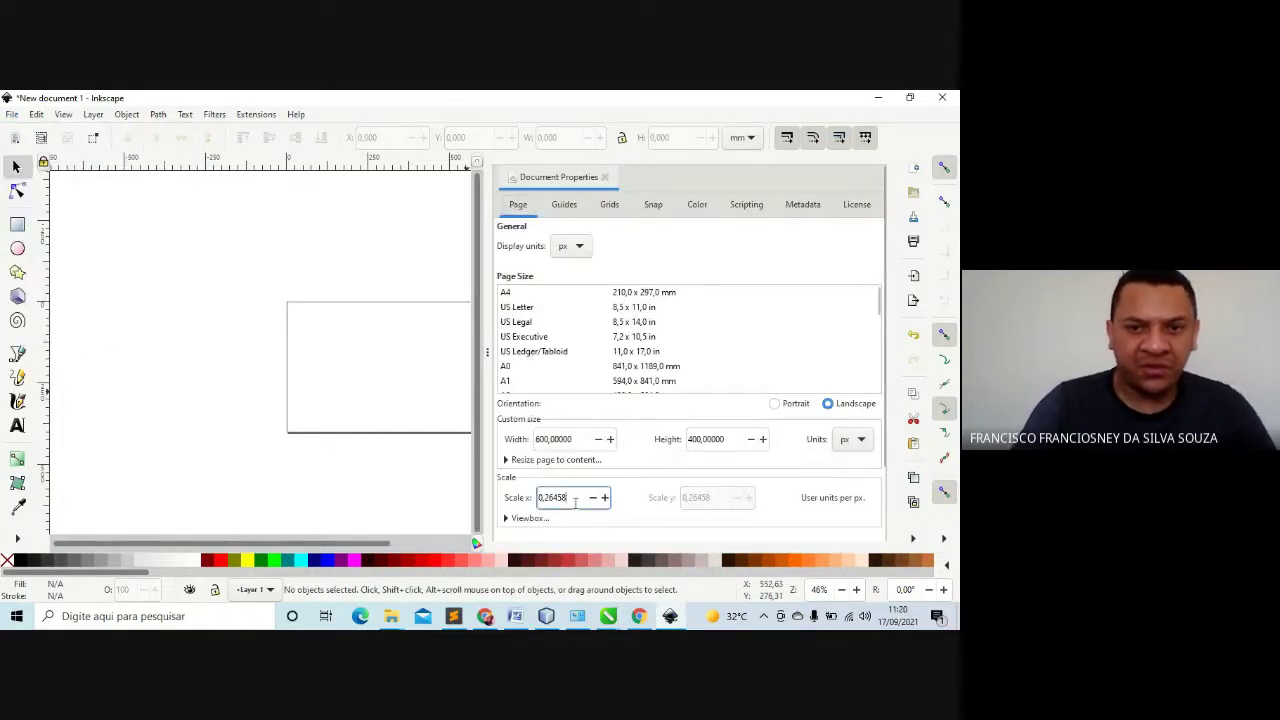
pyautogui.press('BackSpace')
pyautogui.press('BackSpace')
pyautogui.press('BackSpace')
pyautogui.press('BackSpace')
pyautogui.press('BackSpace')
pyautogui.press('BackSpace')
pyautogui.press('BackSpace')
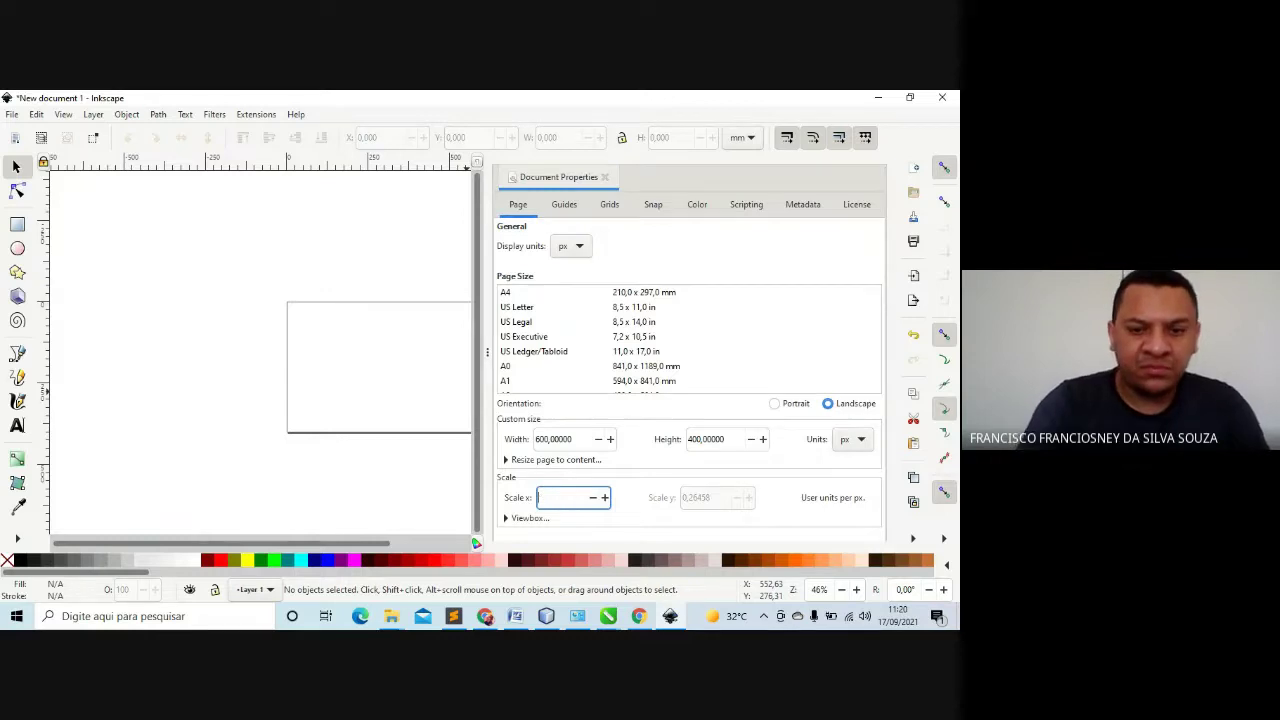
pyautogui.write('1080')
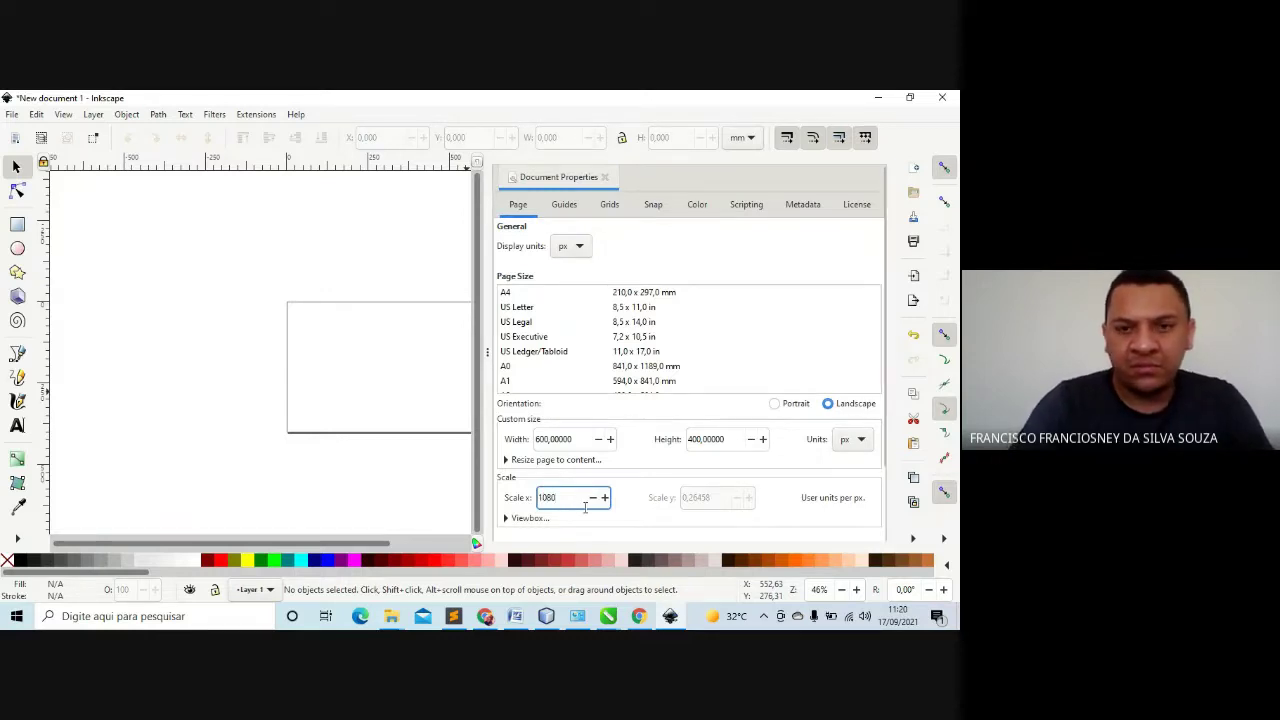
pyautogui.press('Return')
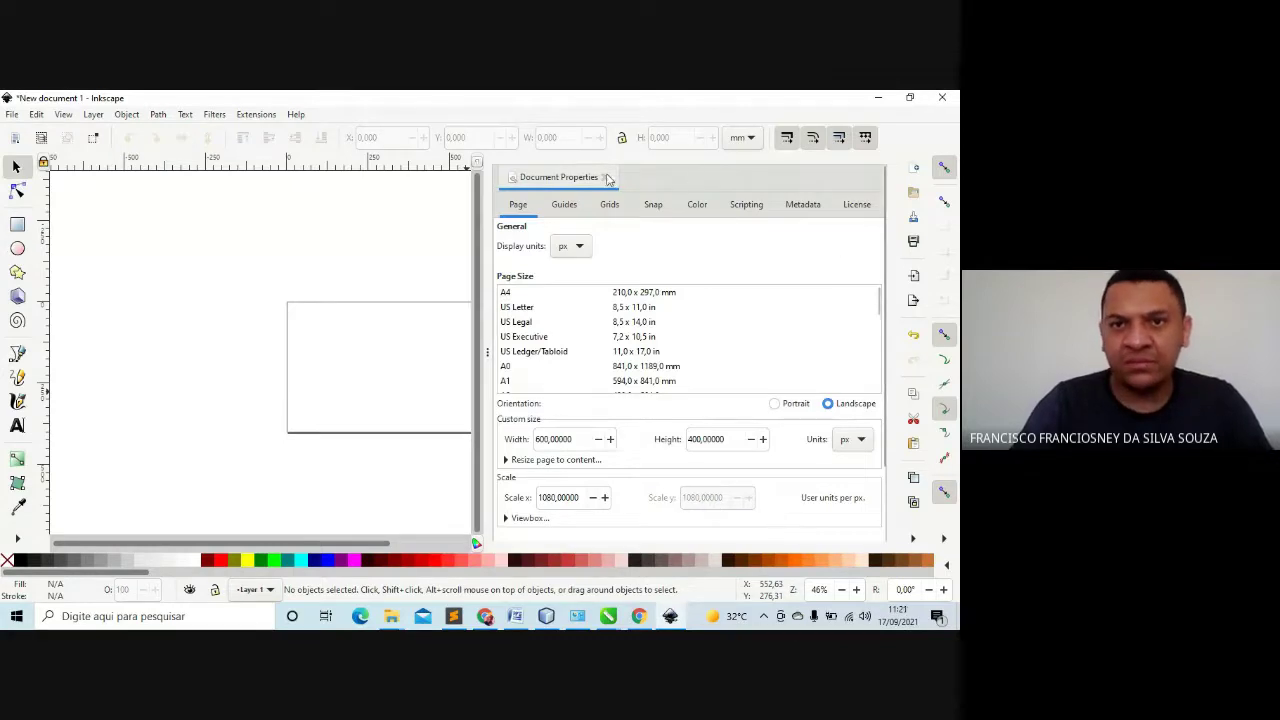
pyautogui.click(606, 178)
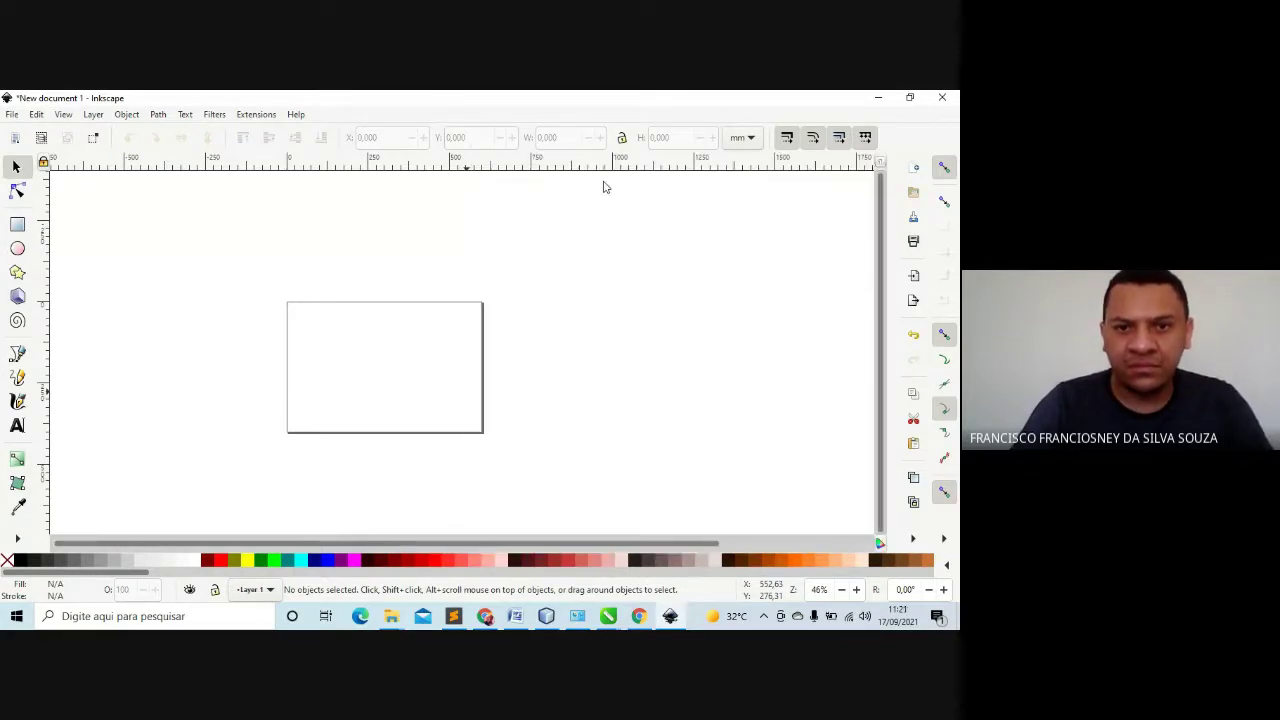
# Choose the A4 page size in the document properties and switch the custom size units to px
pyautogui.click(12, 112)
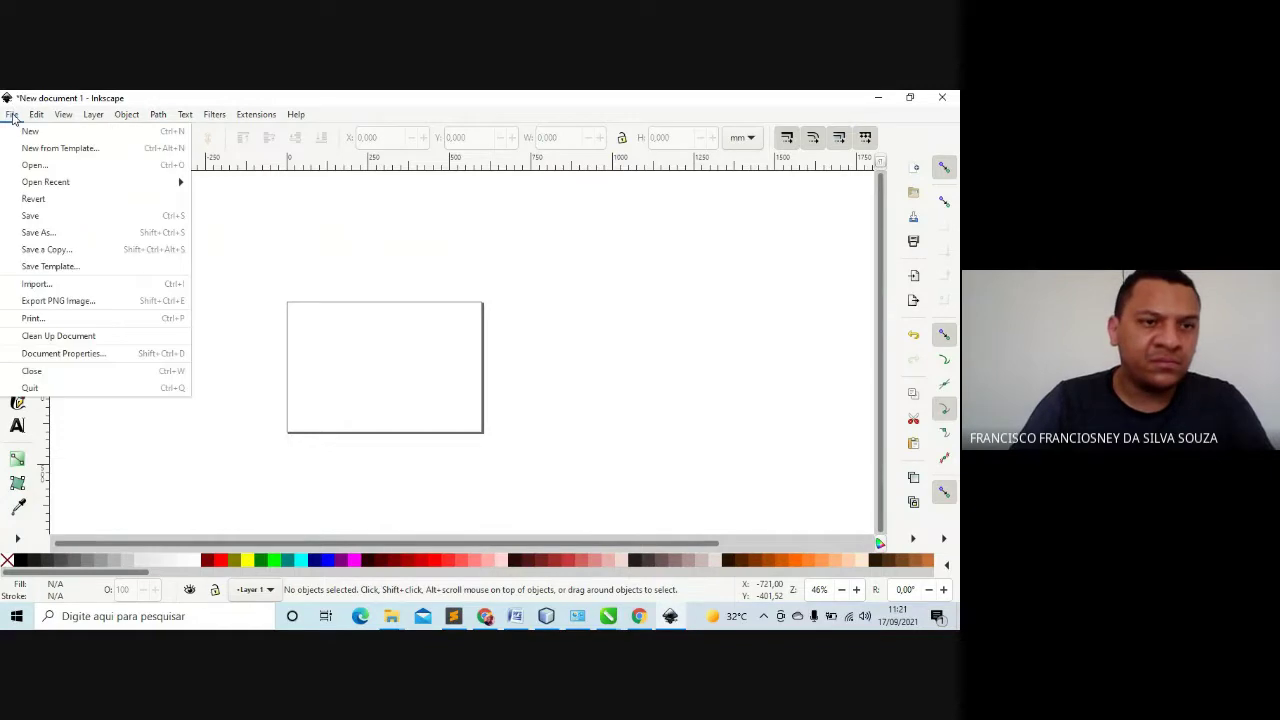
pyautogui.click(86, 357)
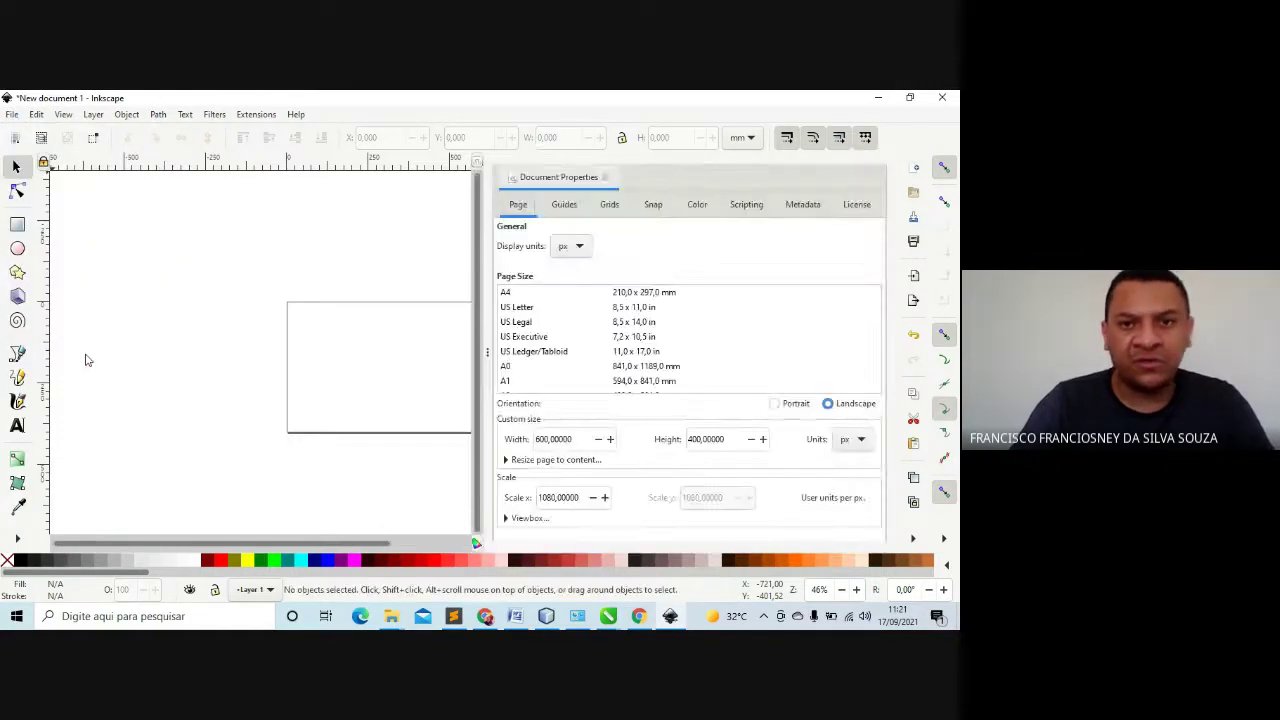
pyautogui.click(514, 295)
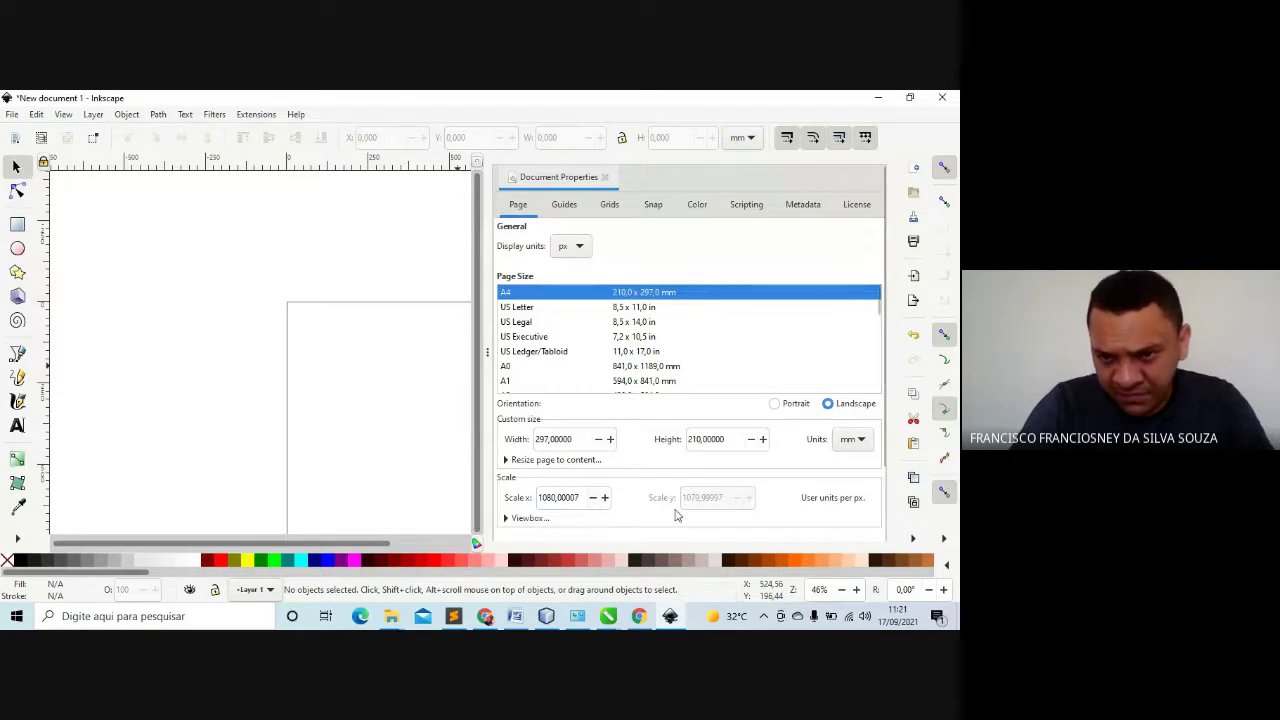
pyautogui.click(852, 439)
pyautogui.click(851, 483)
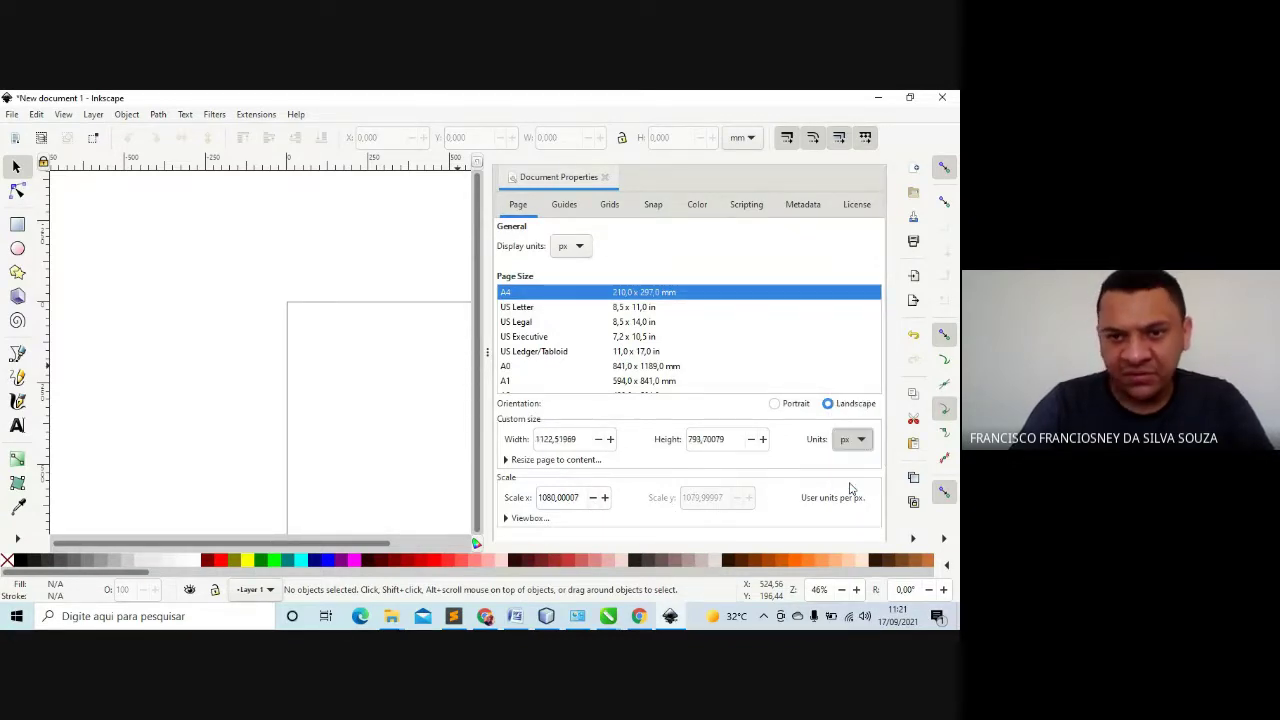
# Set the custom page size to 1080 px wide and 1080 px high, close the document properties and view the page
pyautogui.doubleClick(585, 441)
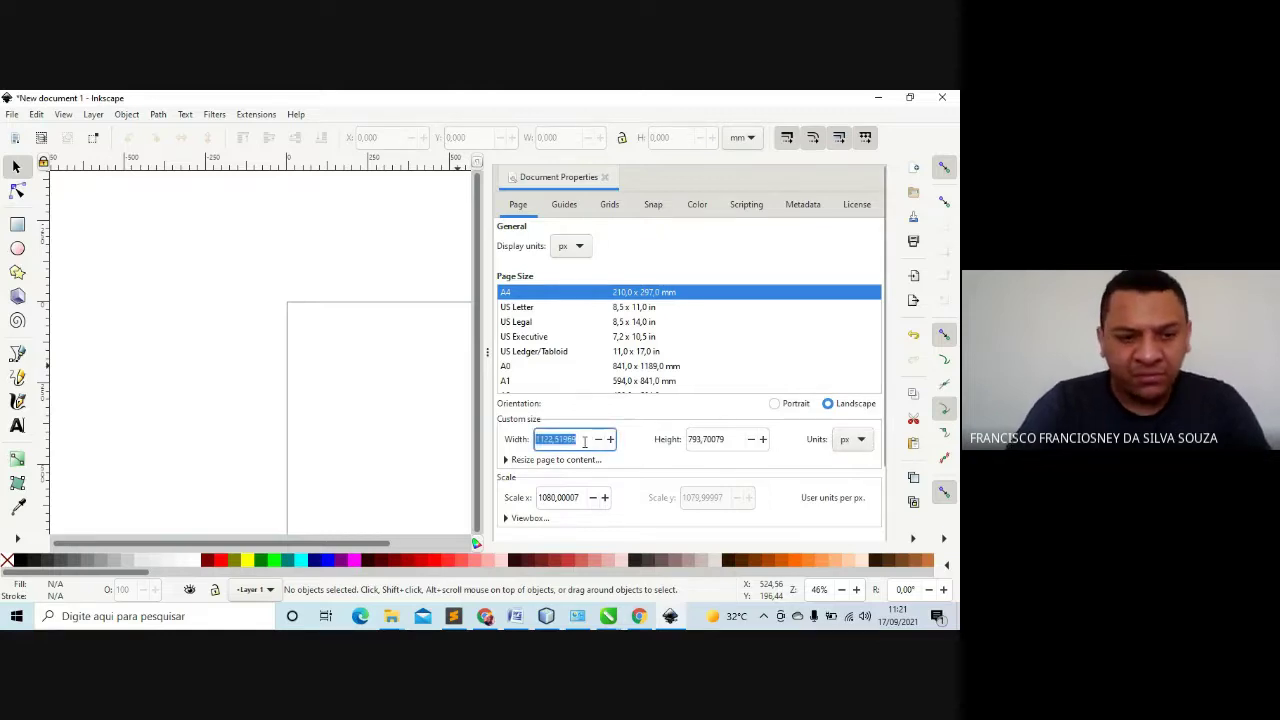
pyautogui.write('1080')
pyautogui.press('Tab')
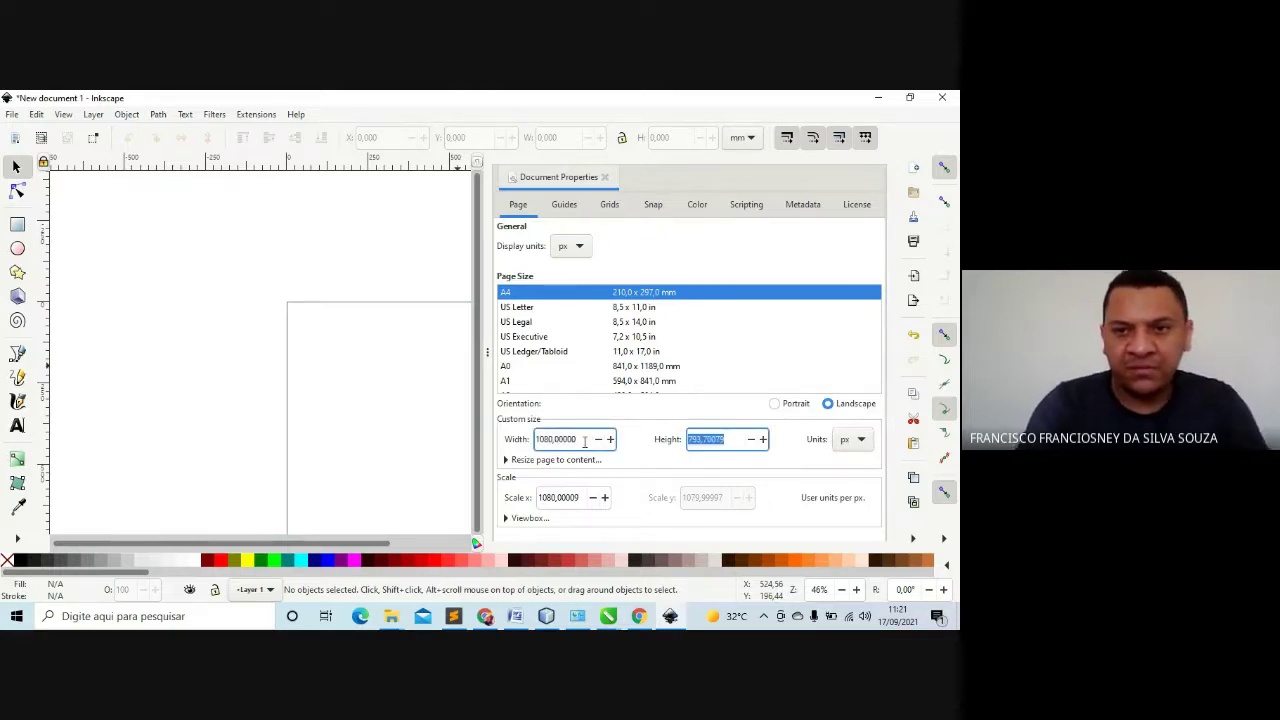
pyautogui.write('1080')
pyautogui.press('Return')
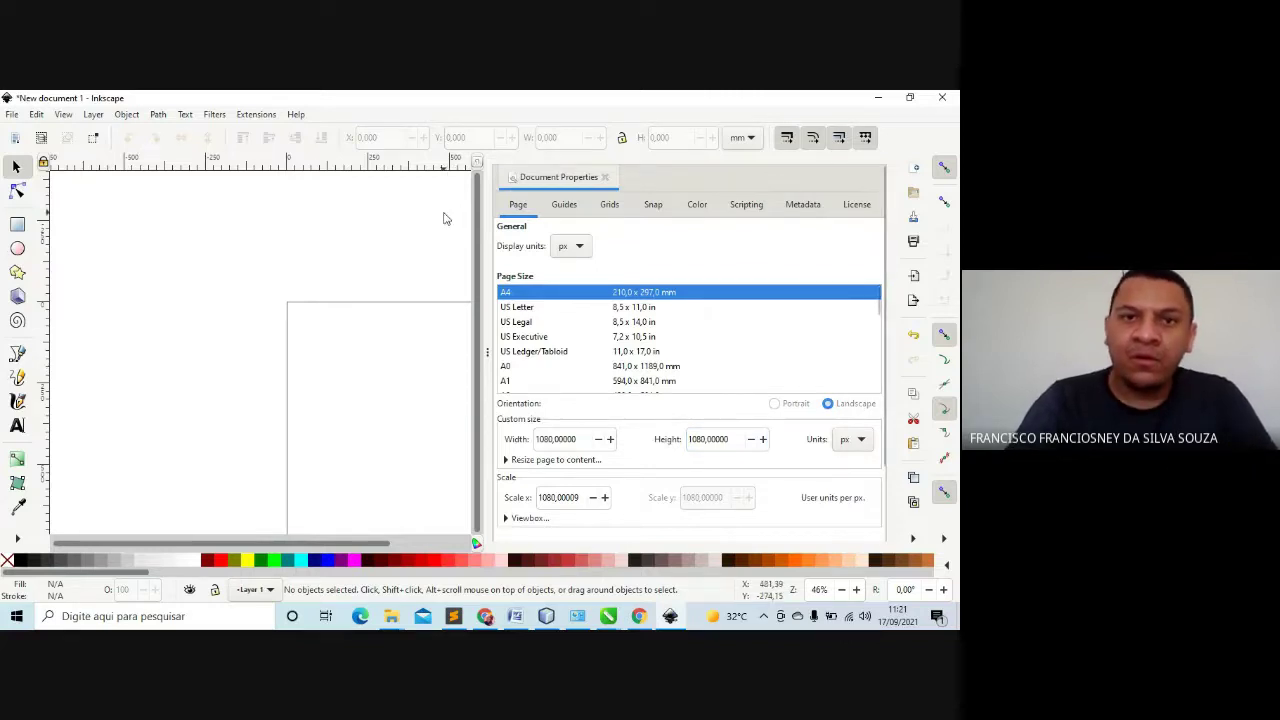
pyautogui.click(605, 177)
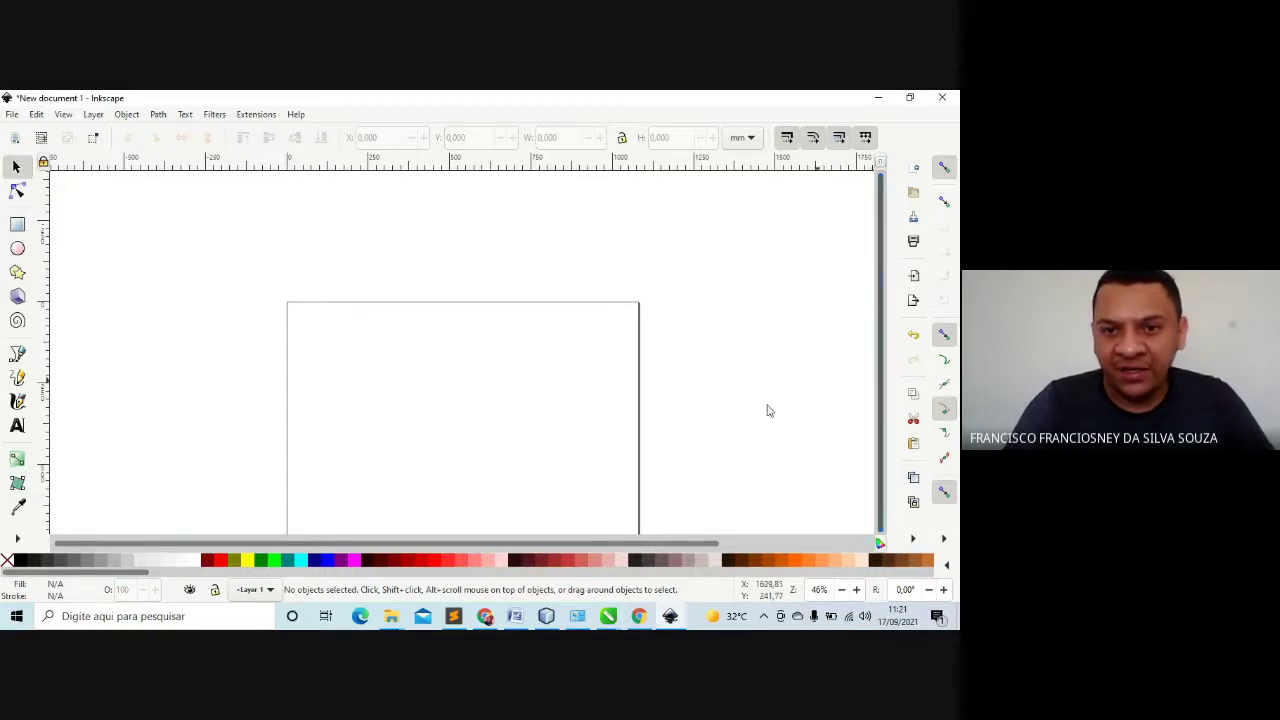
pyautogui.moveTo(700, 501)
pyautogui.mouseDown()
pyautogui.moveTo(716, 543)
pyautogui.moveTo(714, 508)
pyautogui.mouseUp()
pyautogui.scroll(-5, 716, 510)
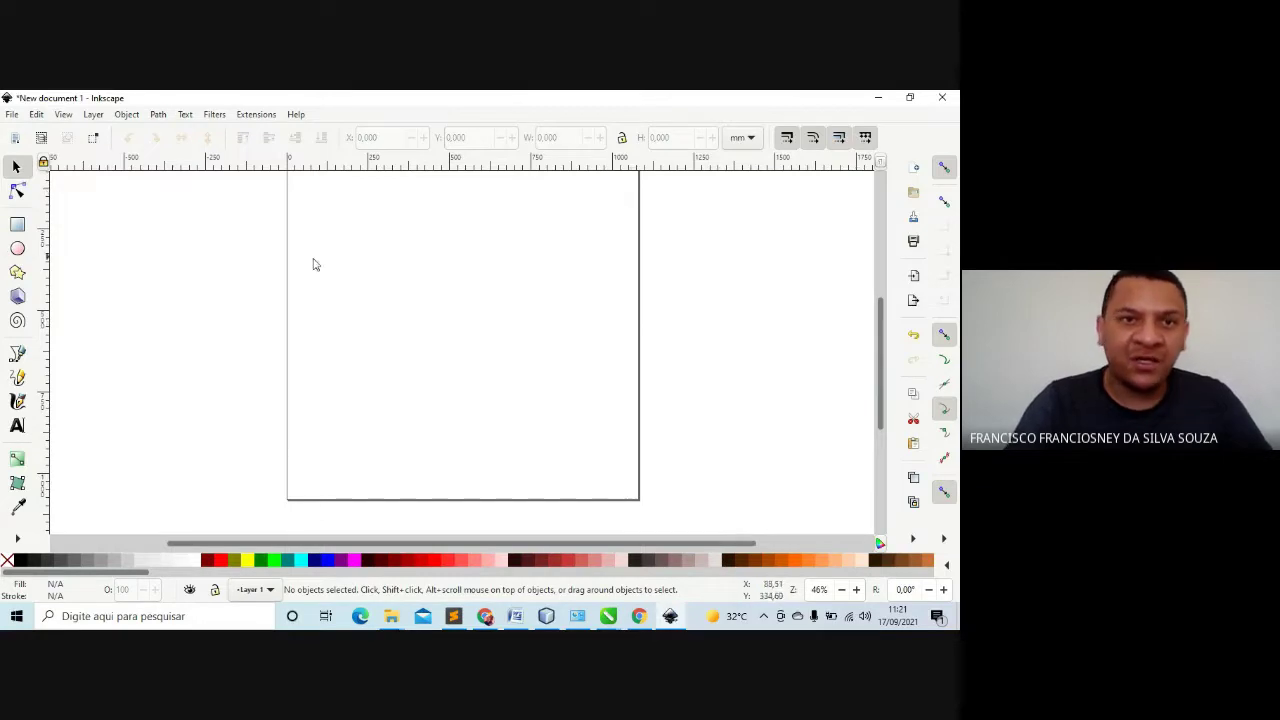
# Change the page height to 800 px in the document properties and close them
pyautogui.click(12, 116)
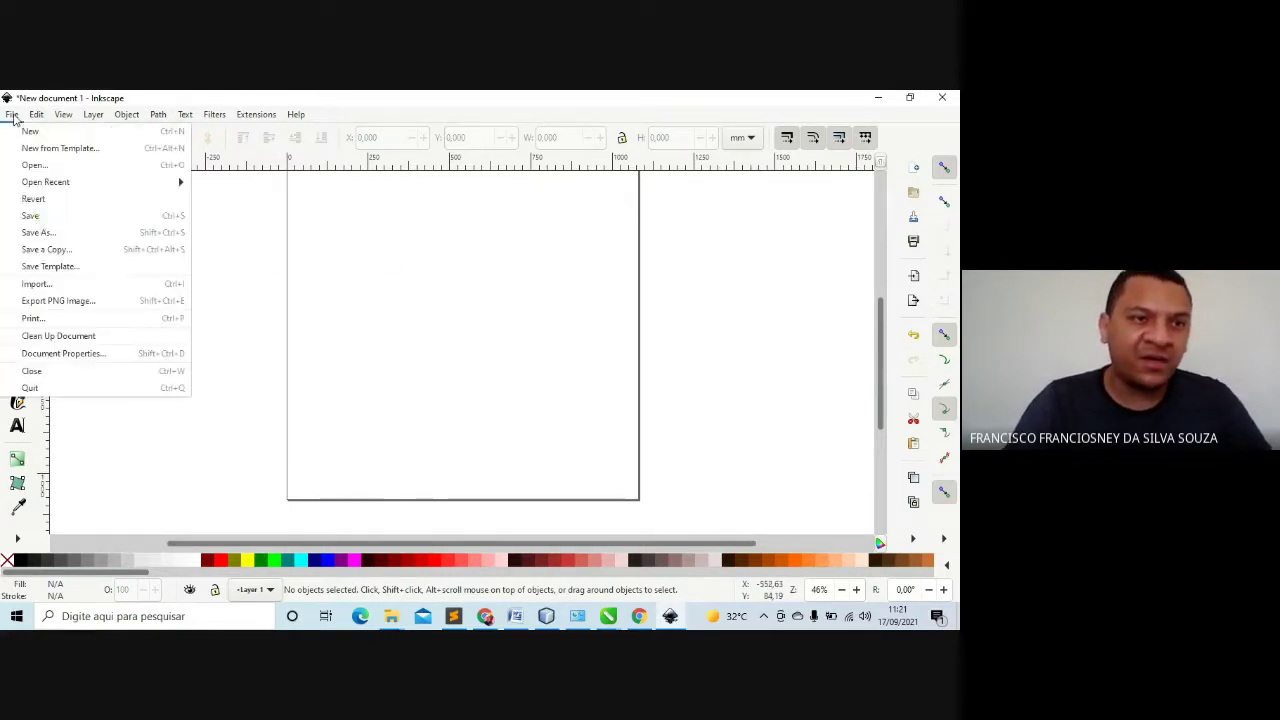
pyautogui.click(80, 355)
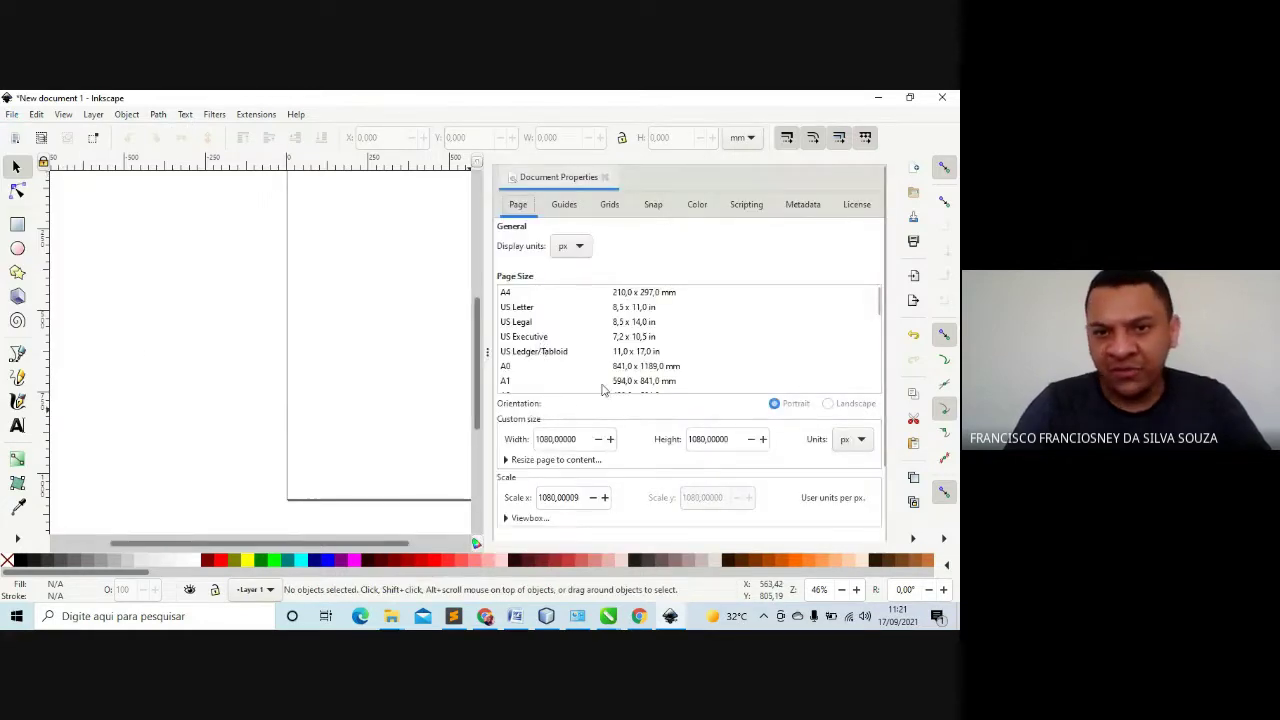
pyautogui.tripleClick(714, 436)
pyautogui.write('800')
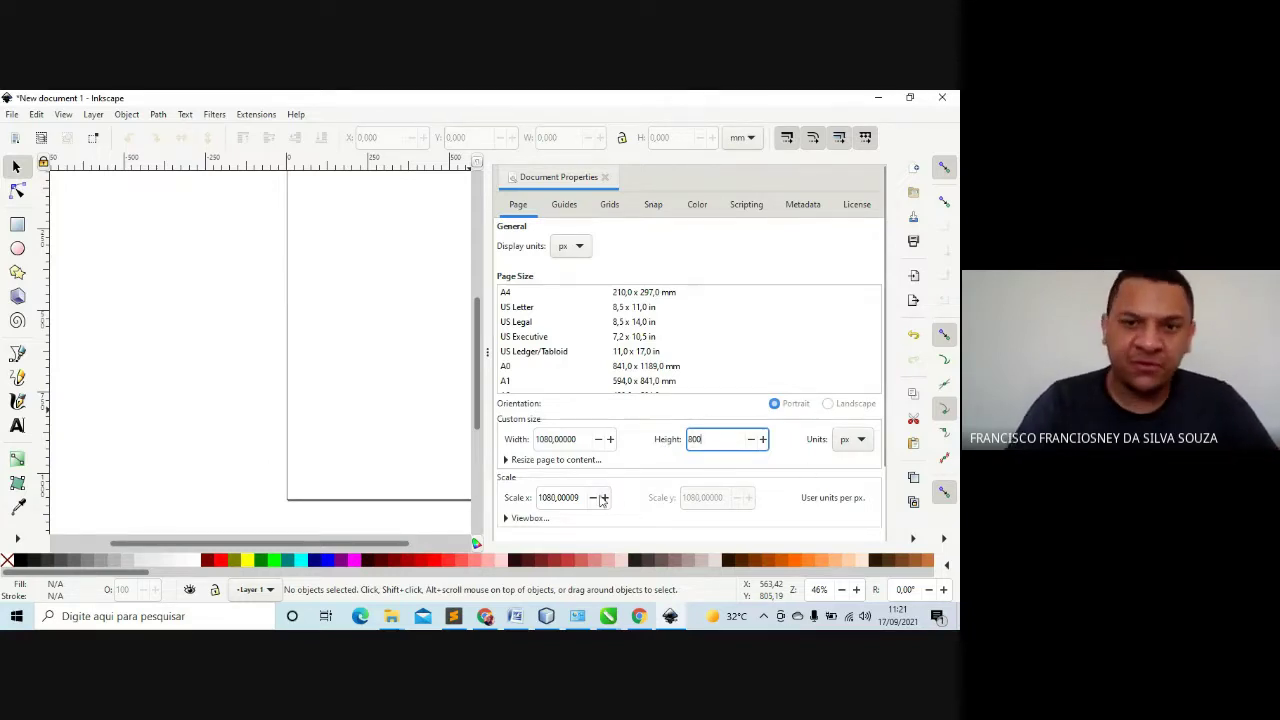
pyautogui.press('Return')
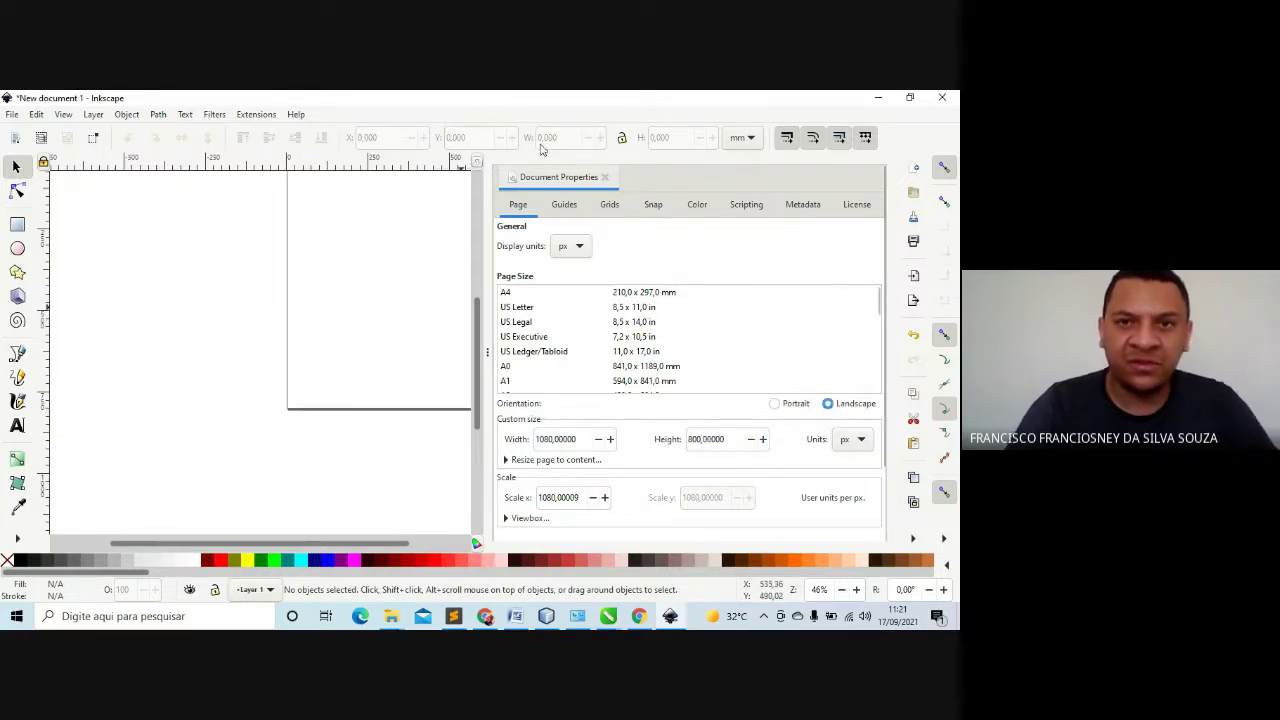
pyautogui.click(606, 177)
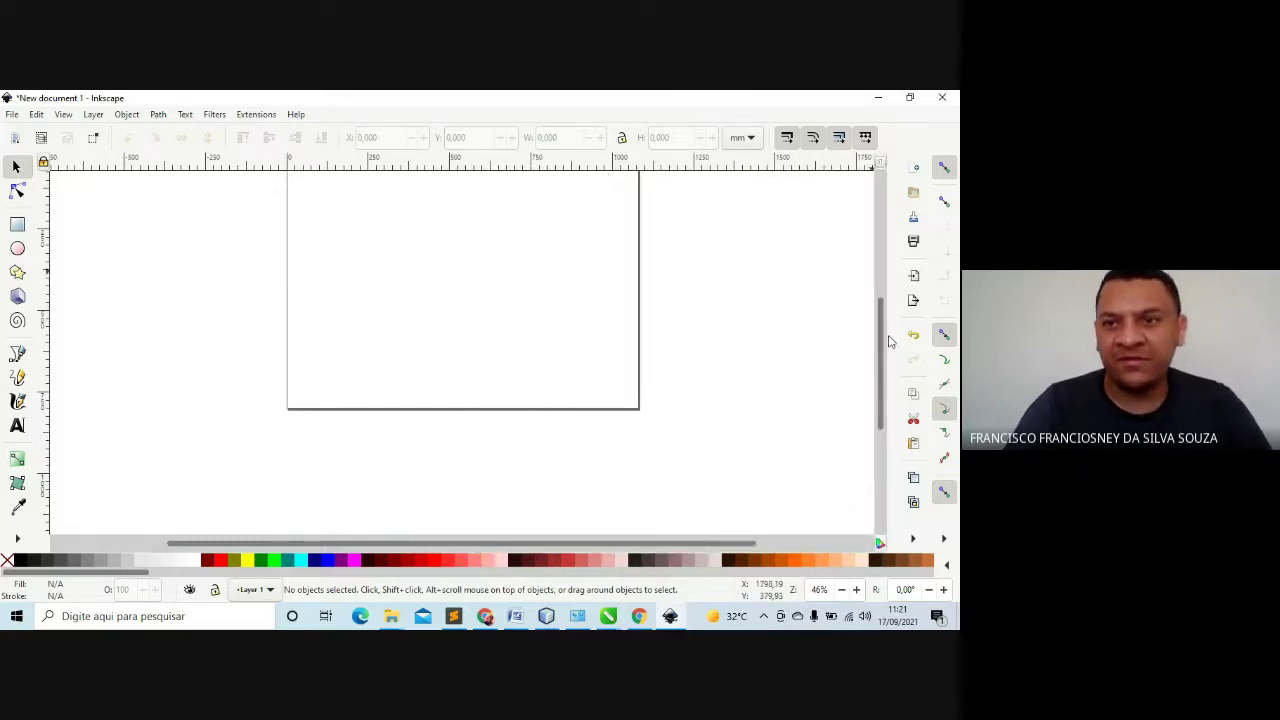
# Draw a rectangle about 256 mm wide and 182 mm high on the page, move it to about X 10.5, Y 10.5 mm, and deselect it
pyautogui.scroll(1, 883, 337)
pyautogui.scroll(2, 883, 337)
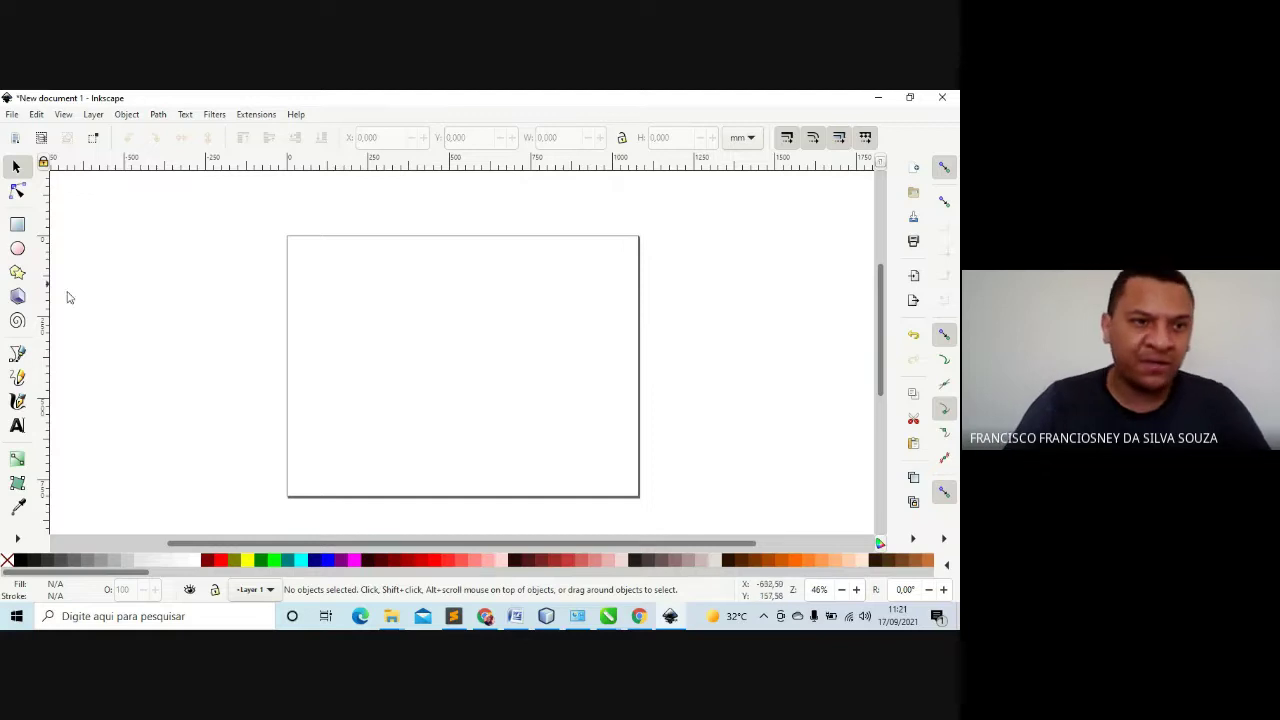
pyautogui.click(17, 226)
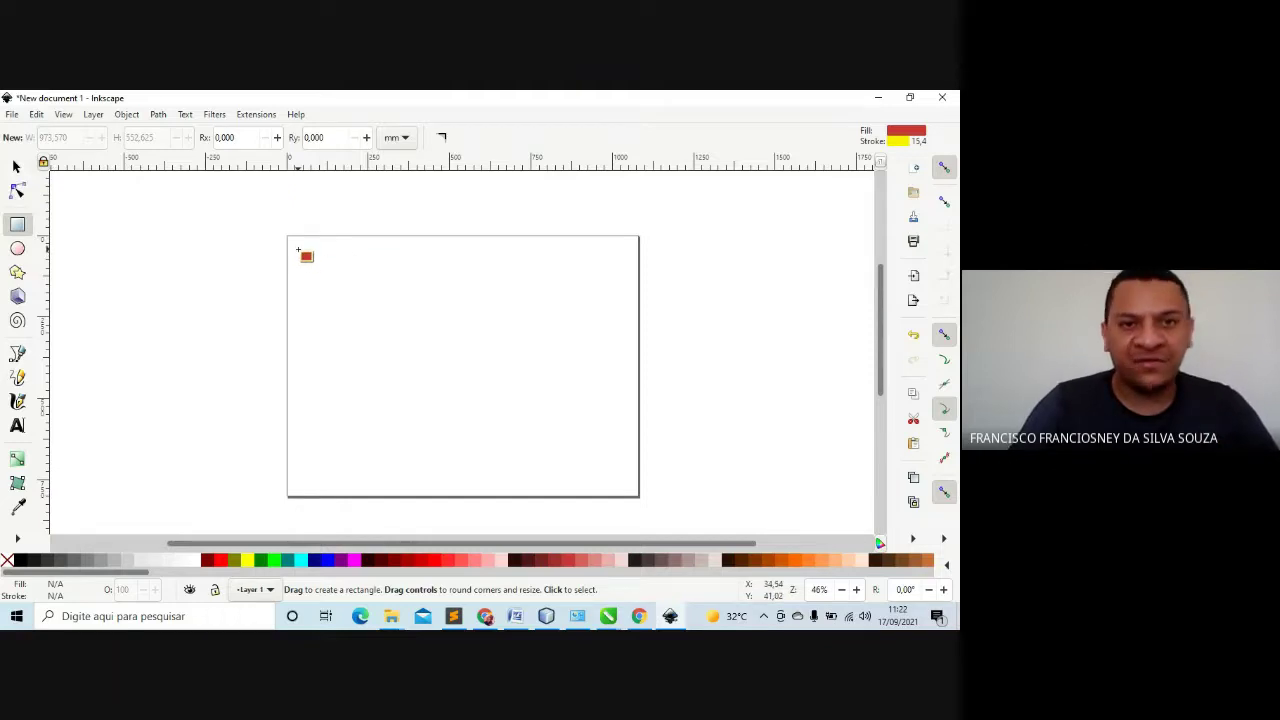
pyautogui.moveTo(298, 249); pyautogui.dragTo(613, 472)
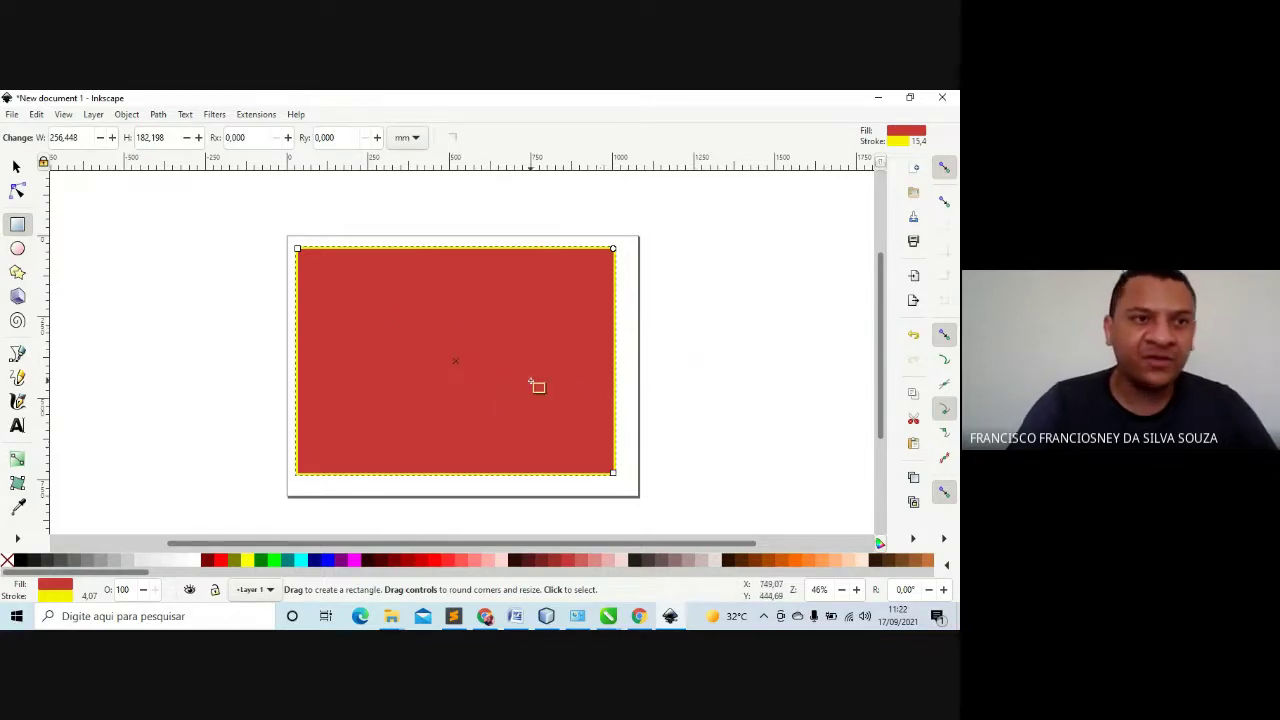
pyautogui.press('s')
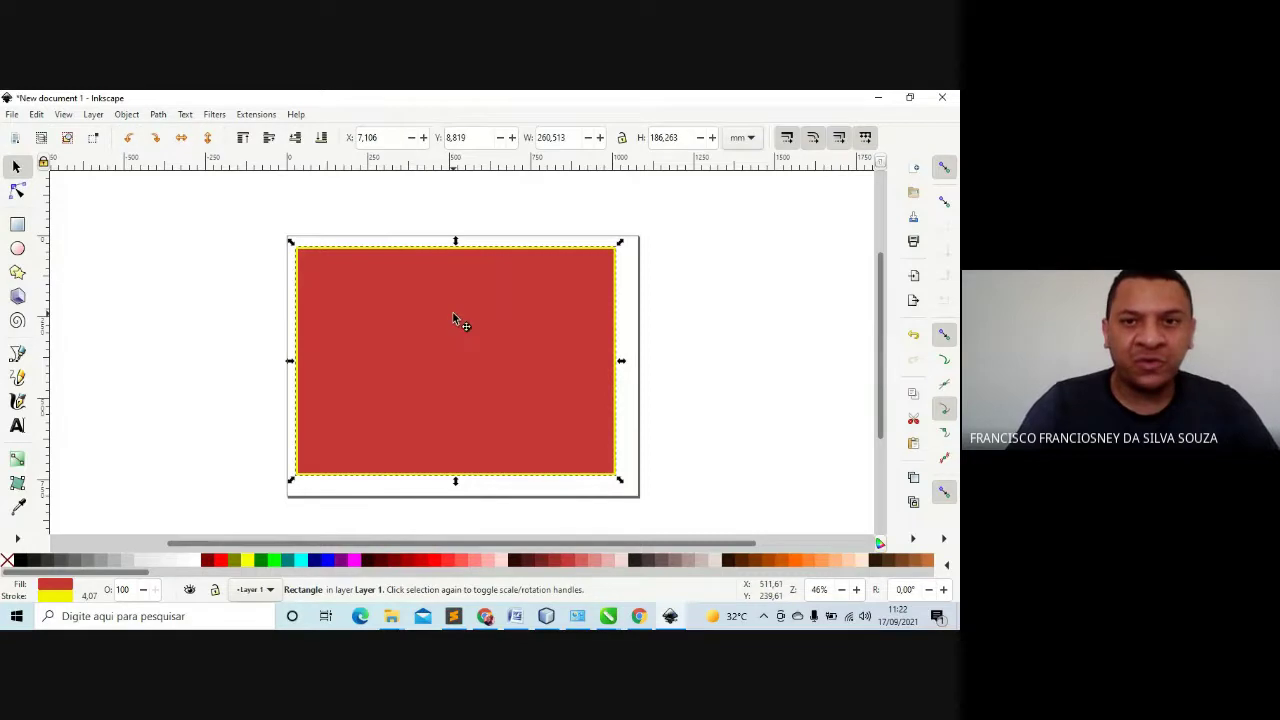
pyautogui.moveTo(453, 316); pyautogui.dragTo(457, 318)
pyautogui.click(656, 356)
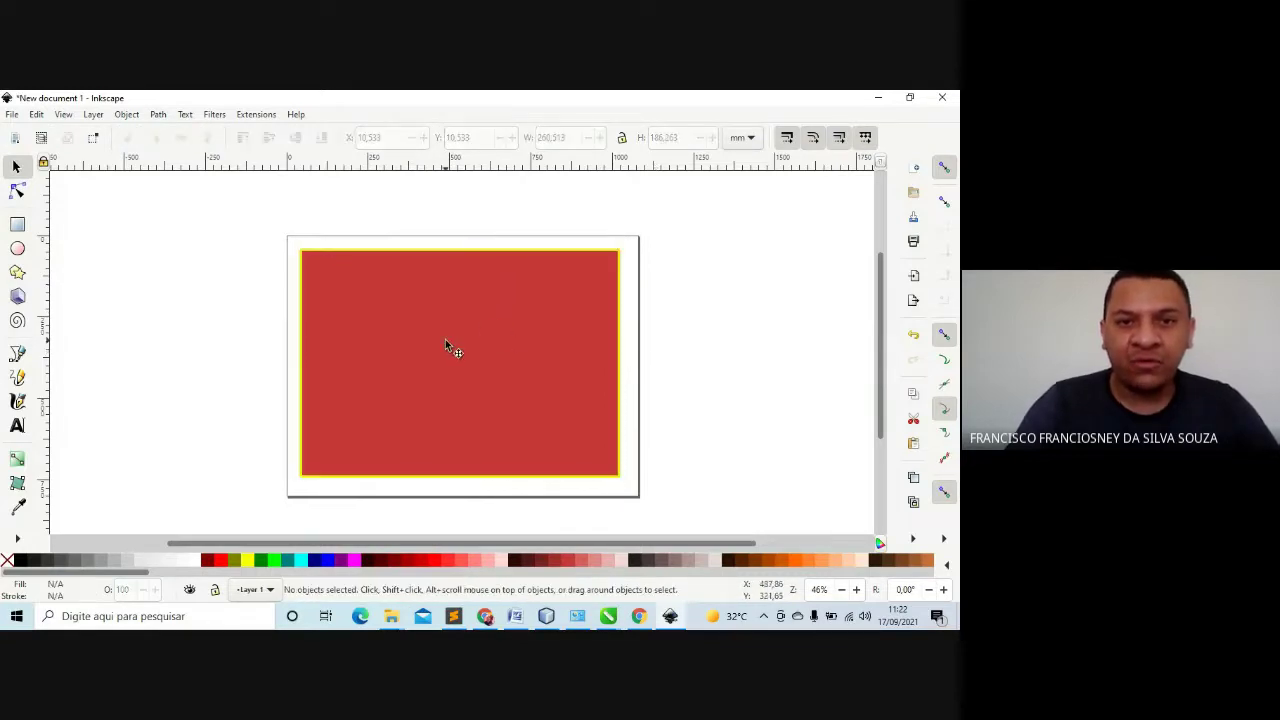
# Try green, navy blue and brown fills on the rectangle, and finish with a teal fill
pyautogui.click(447, 345)
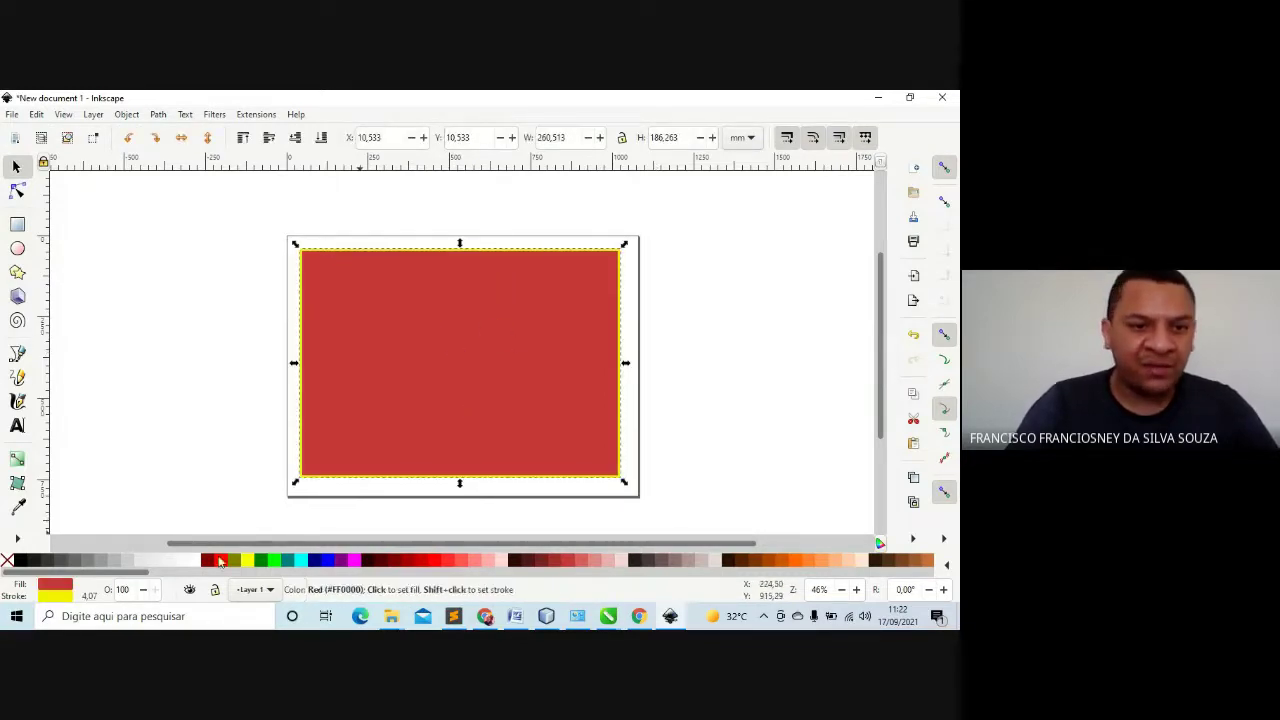
pyautogui.click(266, 566)
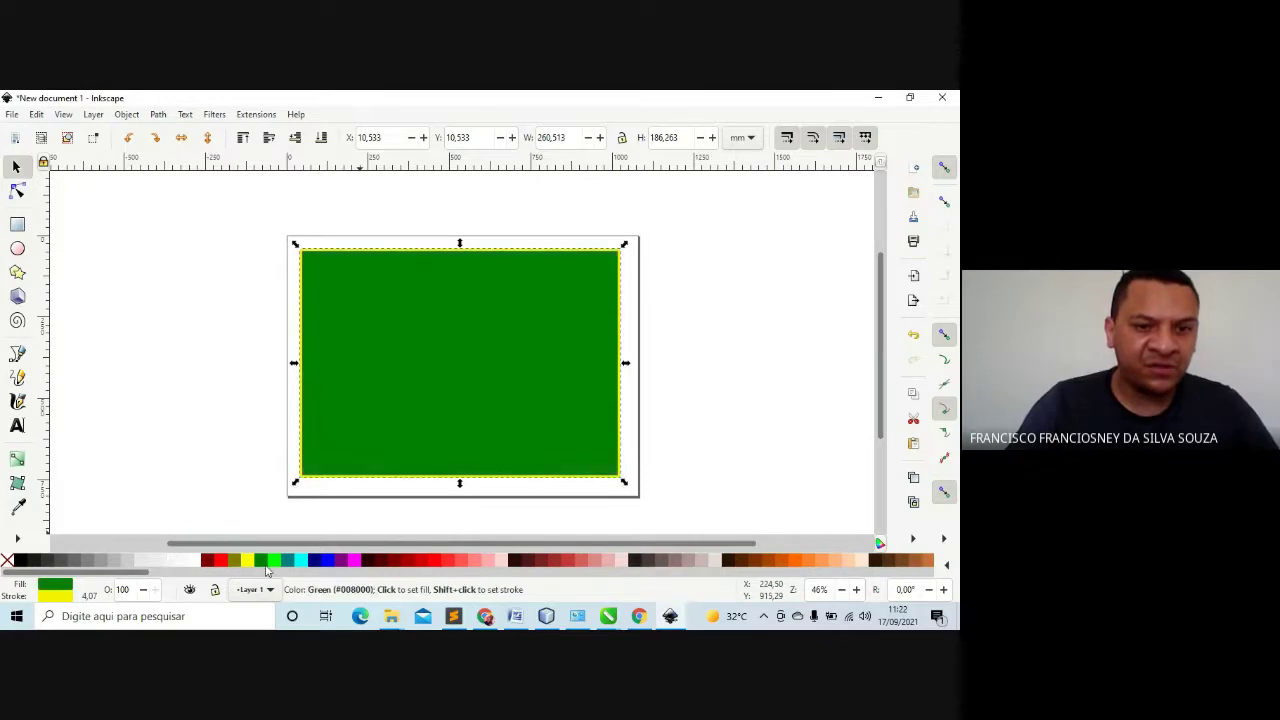
pyautogui.click(317, 563)
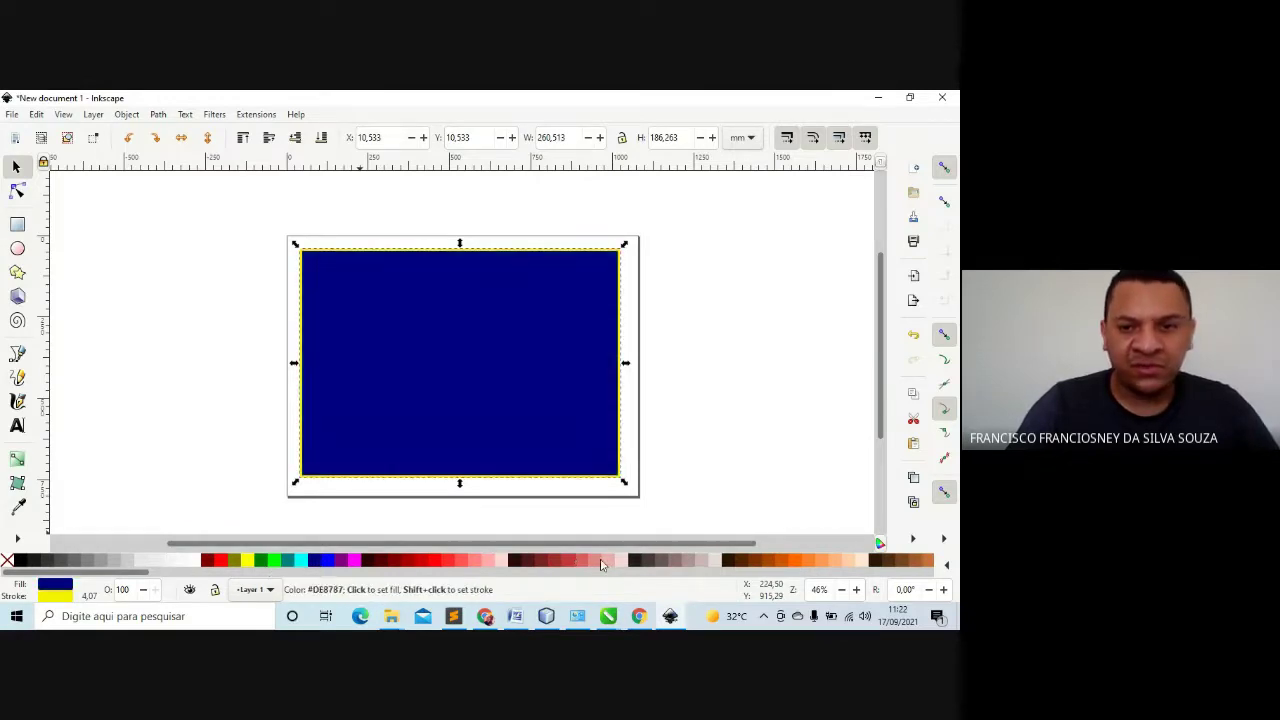
pyautogui.click(759, 563)
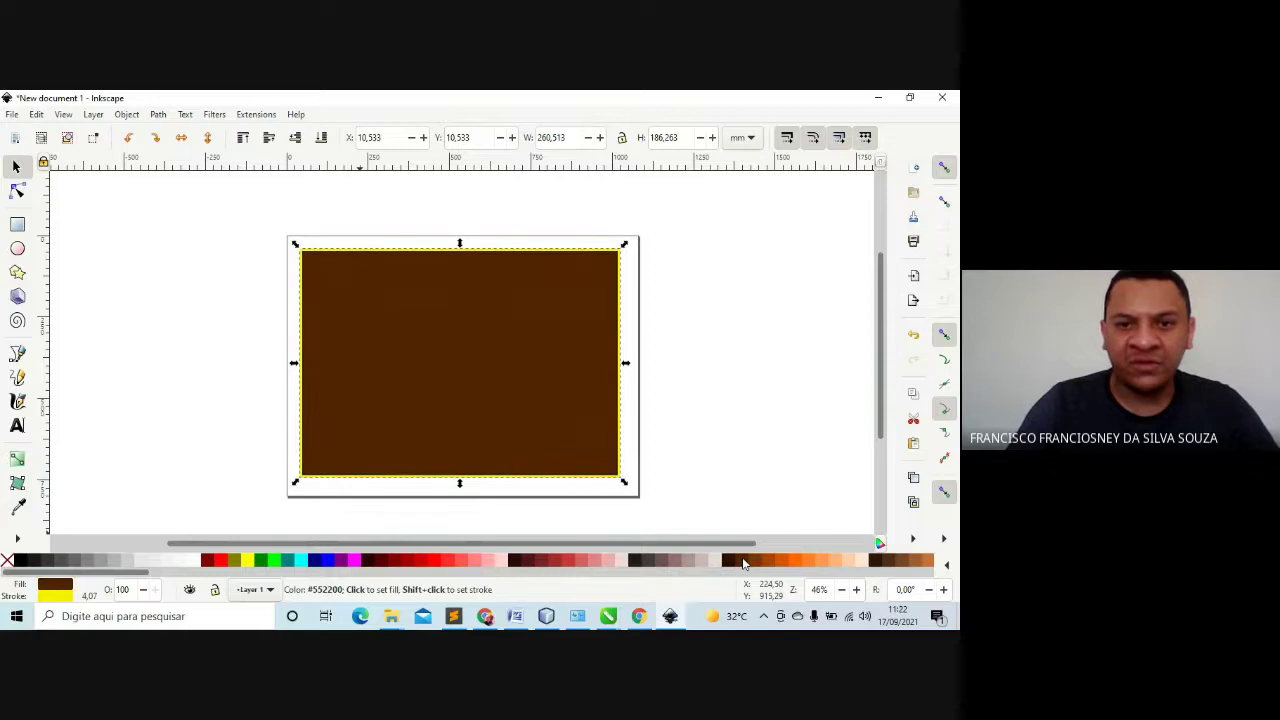
pyautogui.click(300, 562)
pyautogui.click(287, 562)
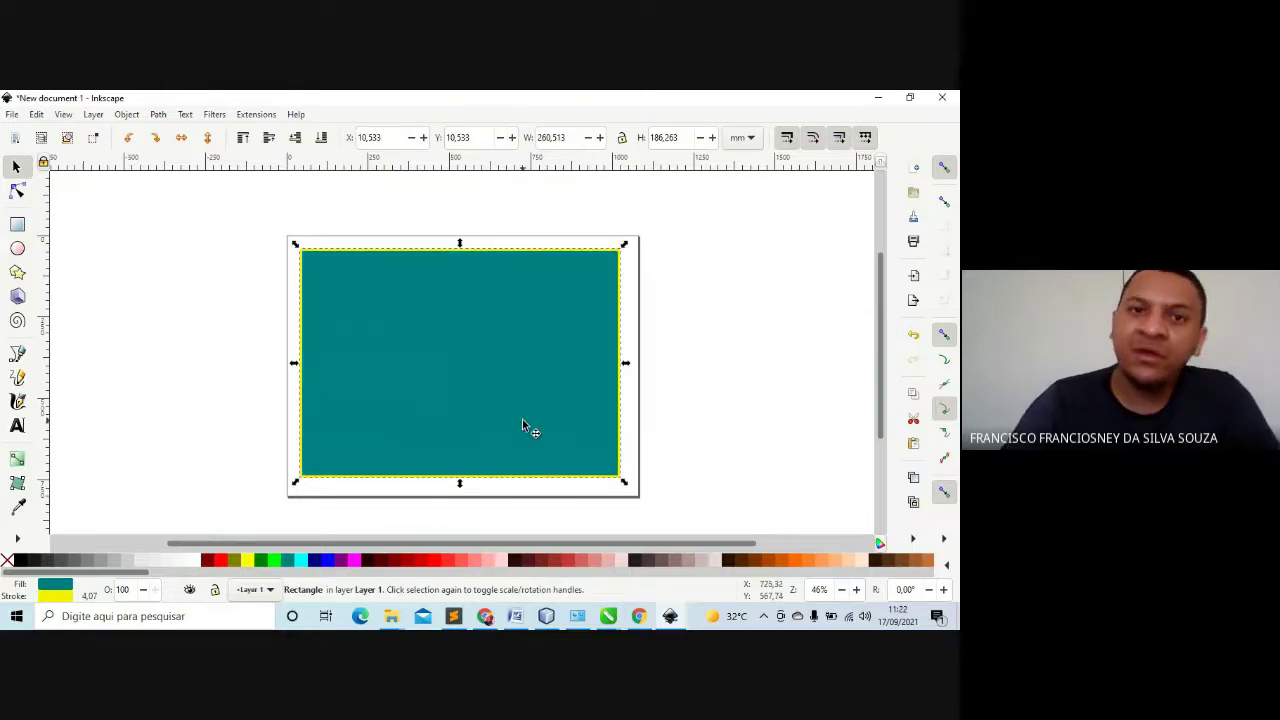
# Open the teal rectangle's object properties, examine the available fields, and close them
pyautogui.rightClick(432, 333)
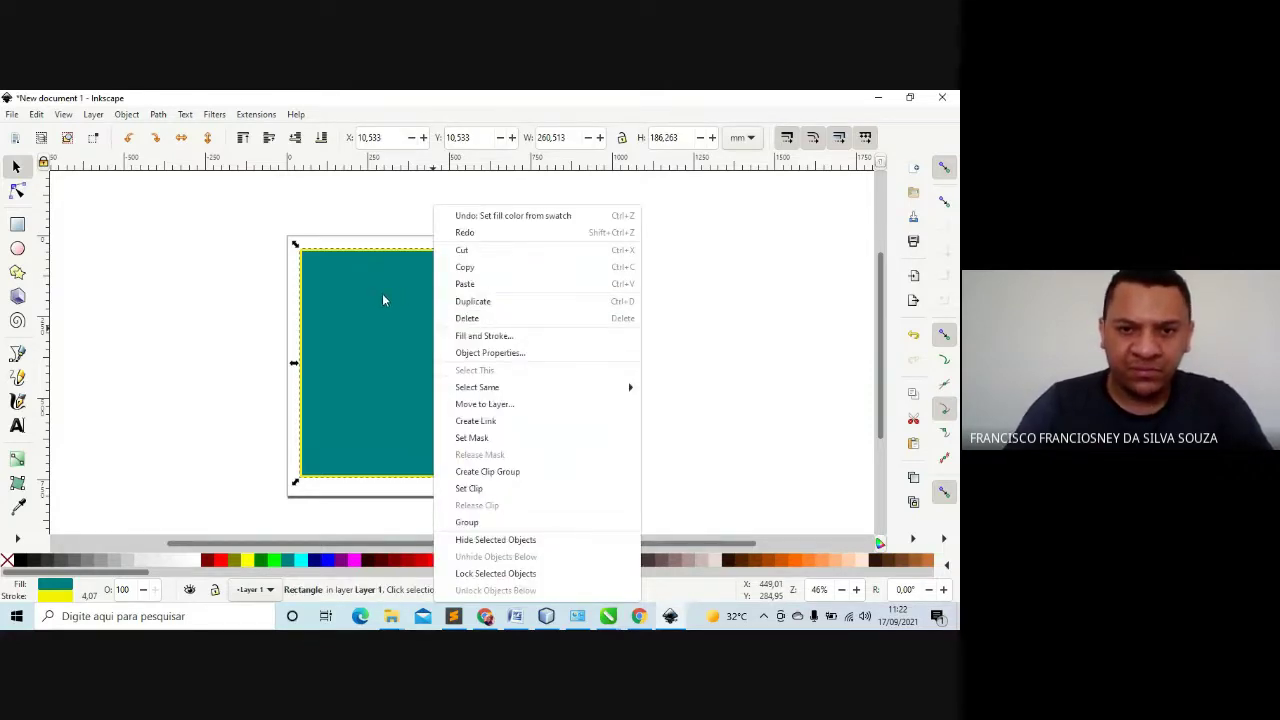
pyautogui.click(350, 283)
pyautogui.rightClick(350, 283)
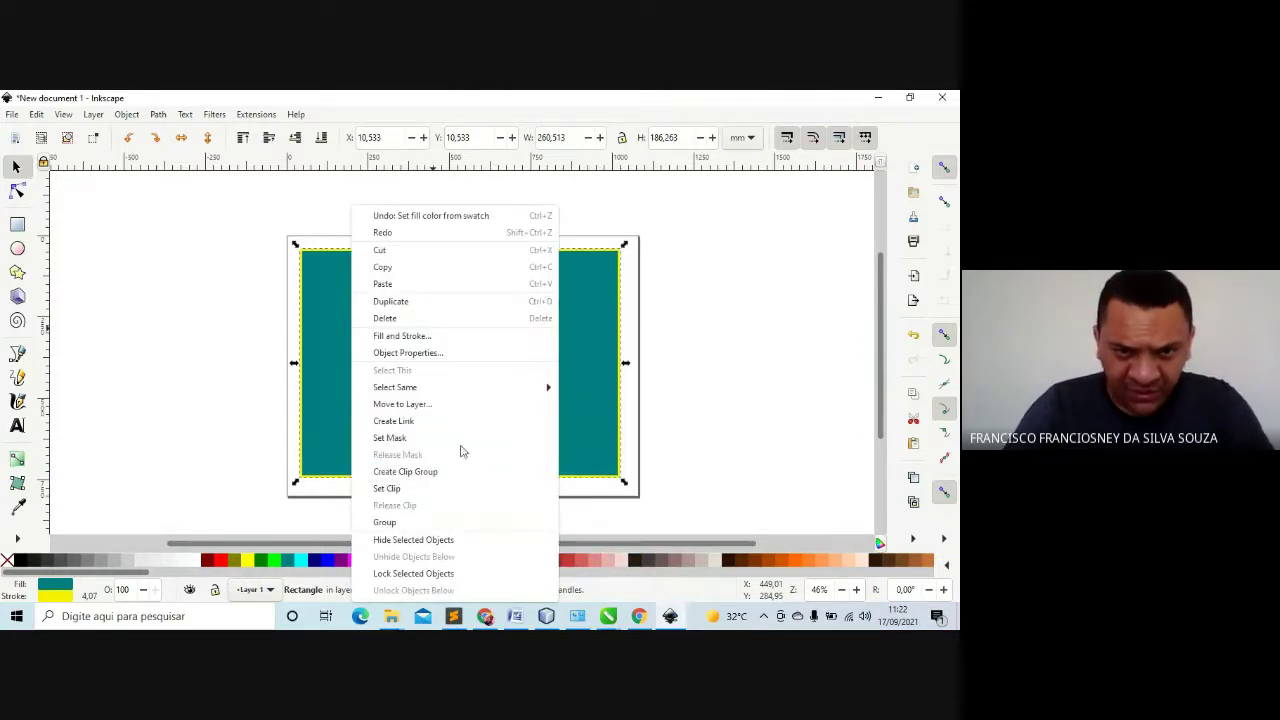
pyautogui.click(419, 355)
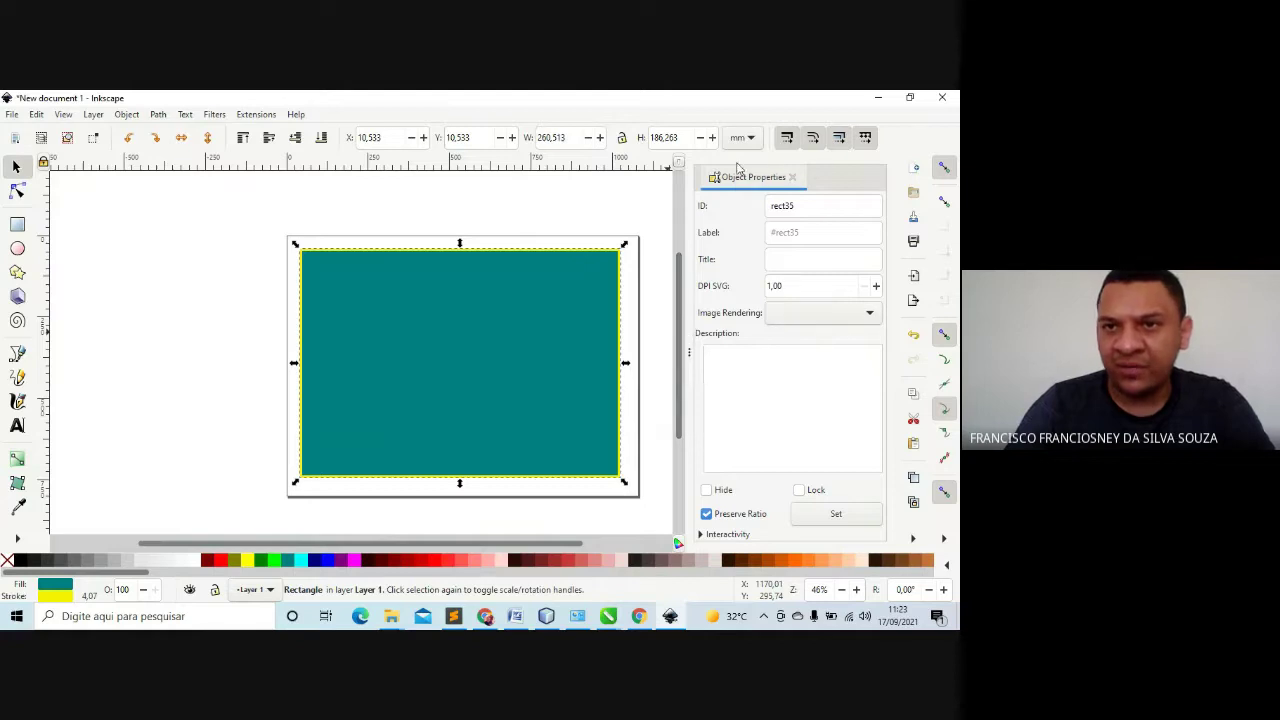
pyautogui.click(792, 178)
# Hide the teal rectangle, undo the hiding and clear the selection
pyautogui.rightClick(404, 319)
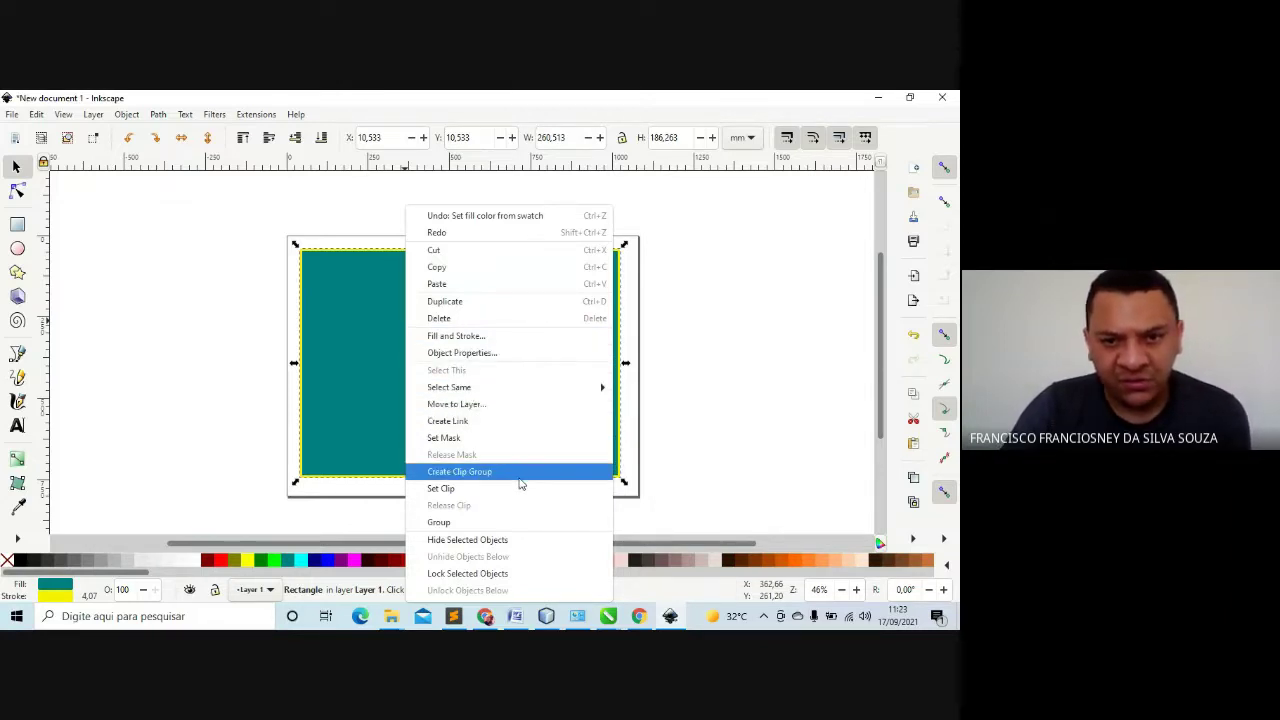
pyautogui.click(502, 544)
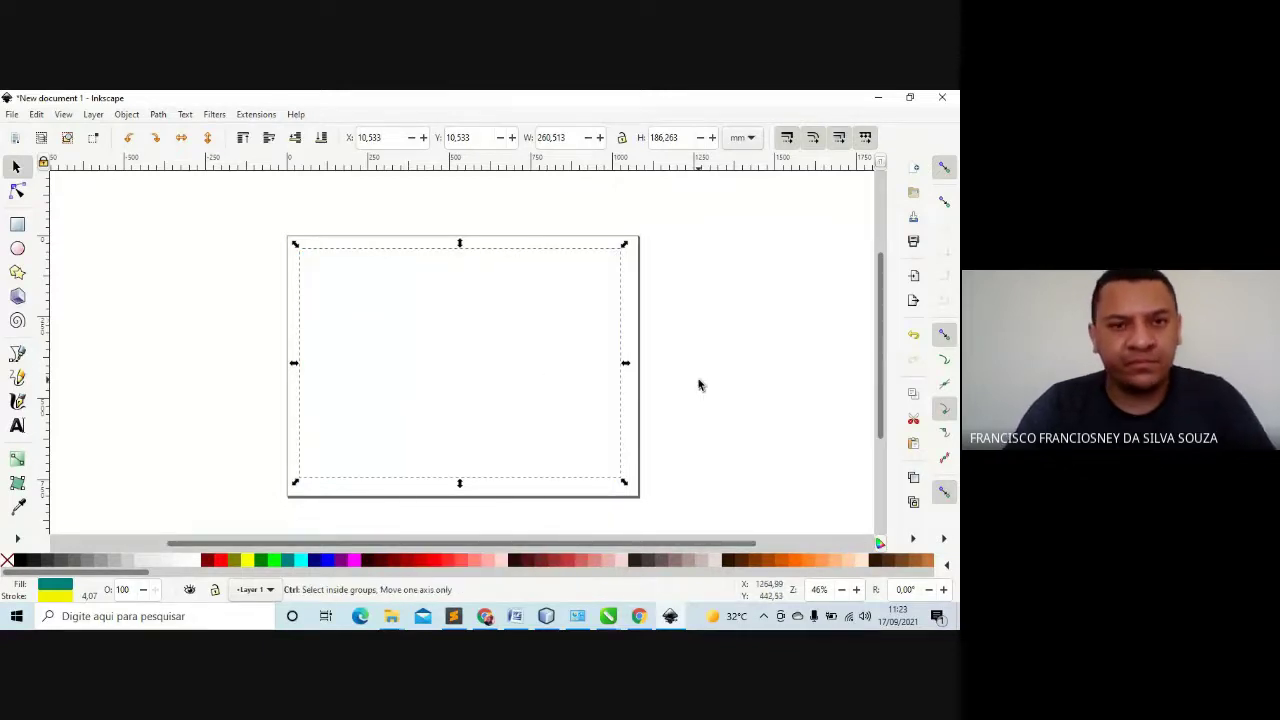
pyautogui.hotkey('ctrl', 'z')
pyautogui.press('Escape')
# Review the teal rectangle's object properties again, close them and deselect the rectangle
pyautogui.rightClick(455, 311)
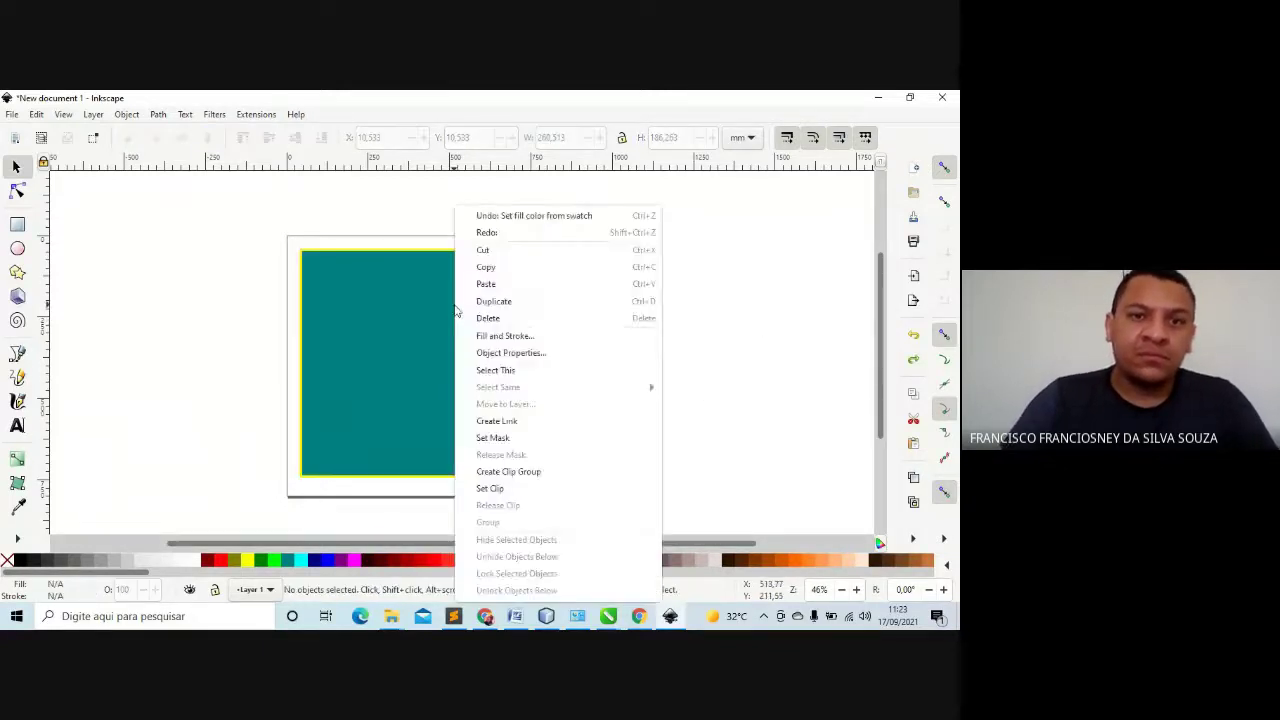
pyautogui.click(540, 353)
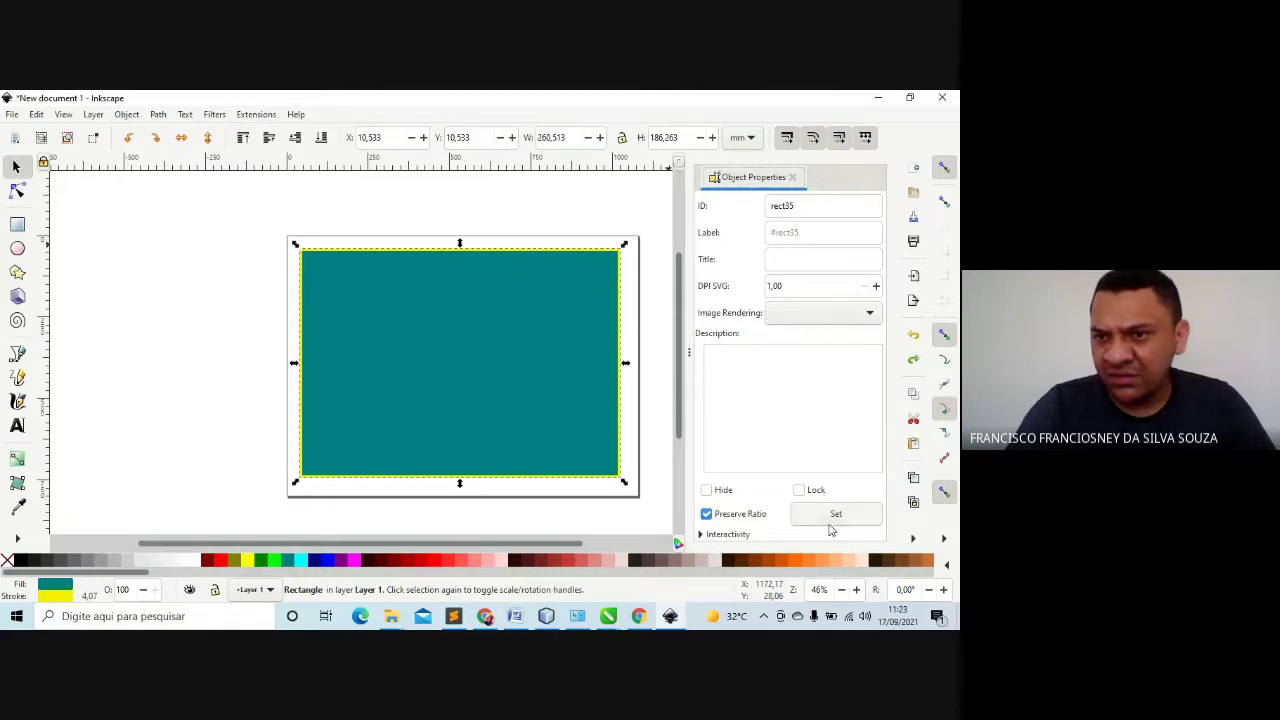
pyautogui.click(468, 290)
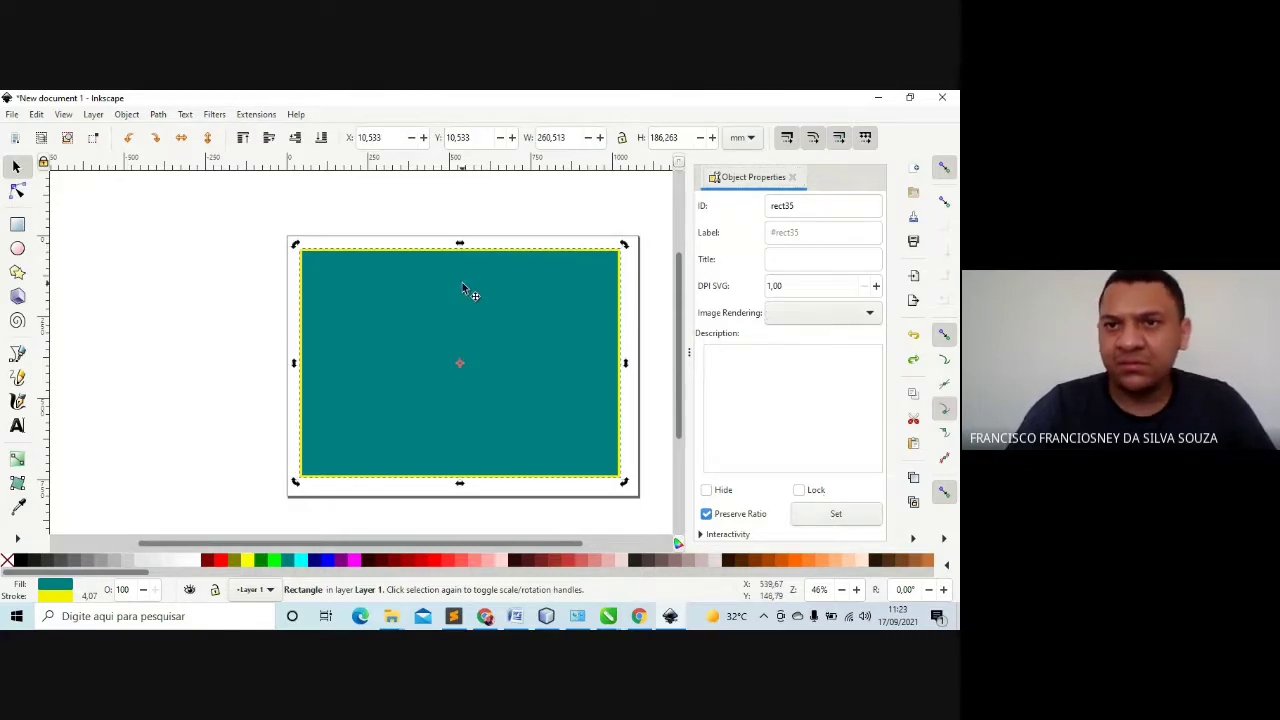
pyautogui.click(792, 177)
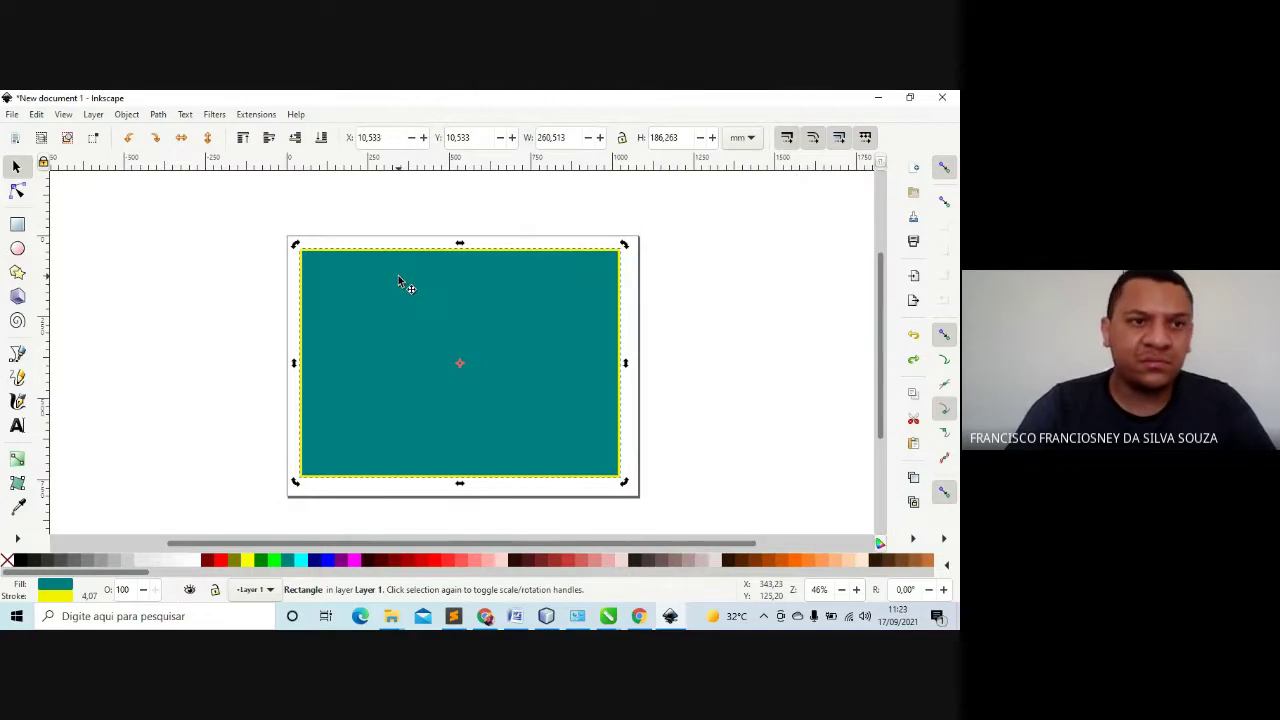
pyautogui.click(216, 248)
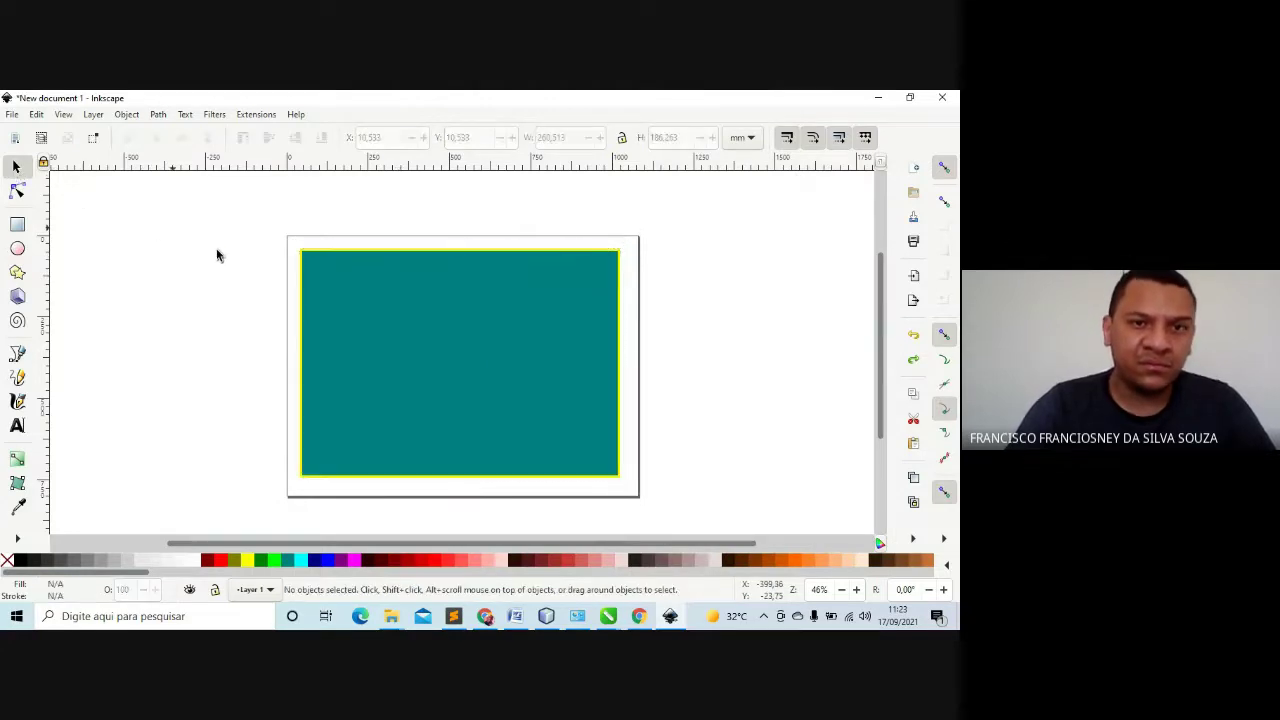
# Move the teal rectangle partly off the page's left edge, to about X -99, Y -8 mm, and deselect it
pyautogui.rightClick(374, 304)
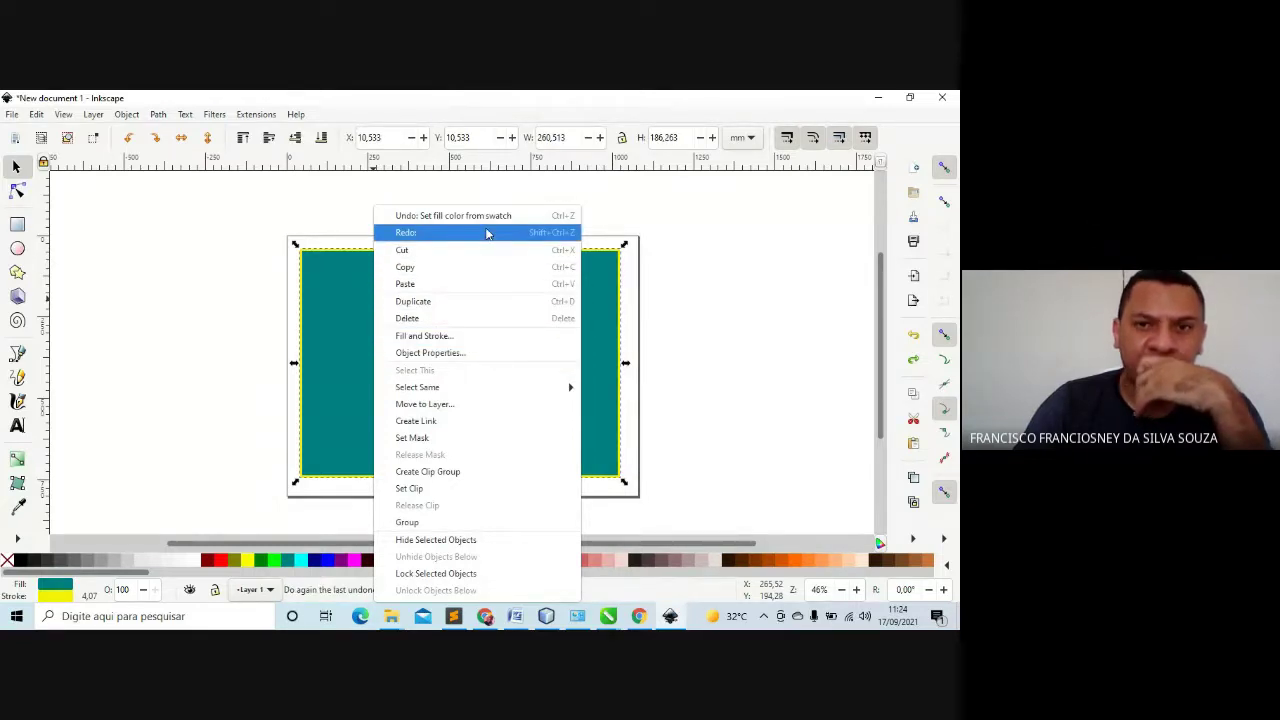
pyautogui.click(703, 330)
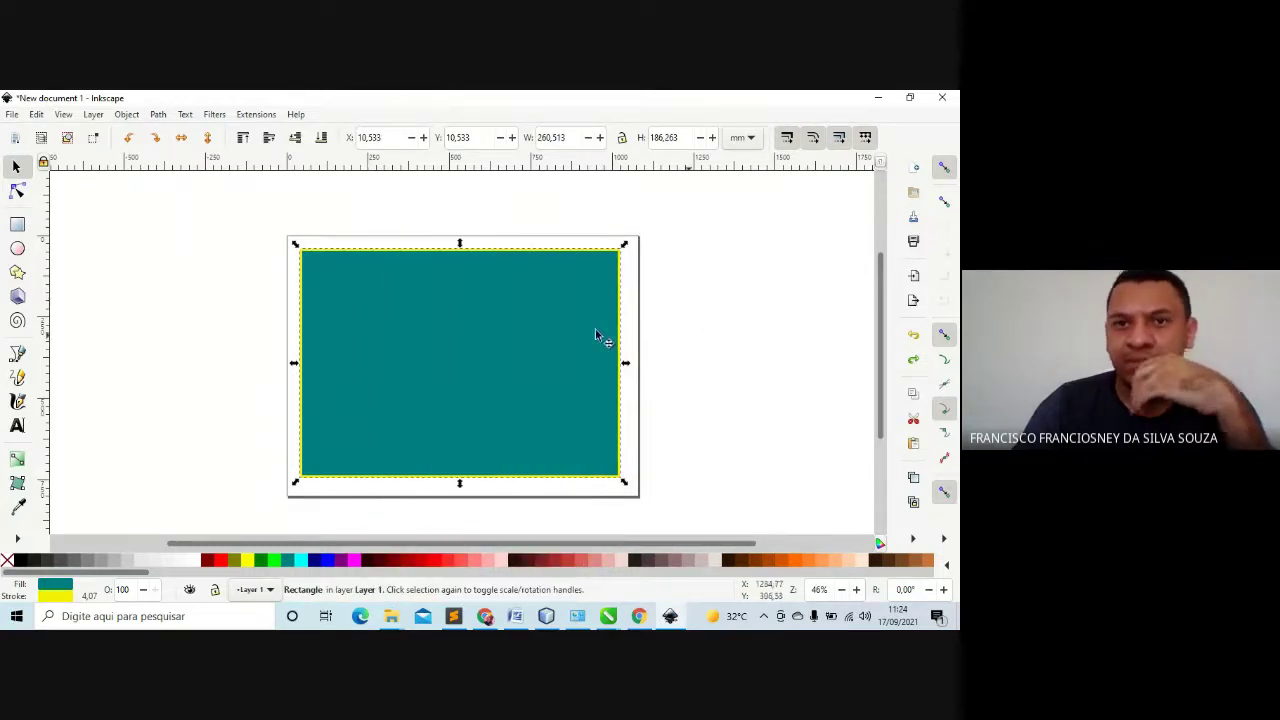
pyautogui.moveTo(500, 328); pyautogui.dragTo(358, 300)
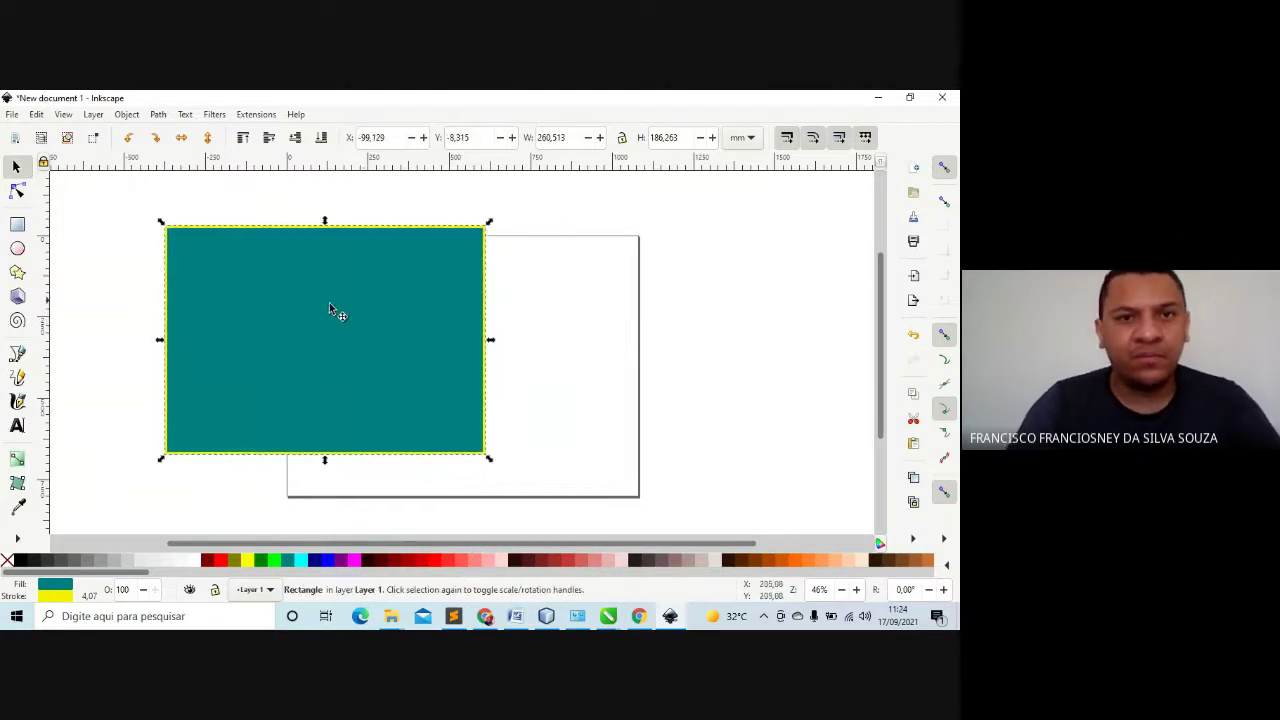
pyautogui.click(389, 207)
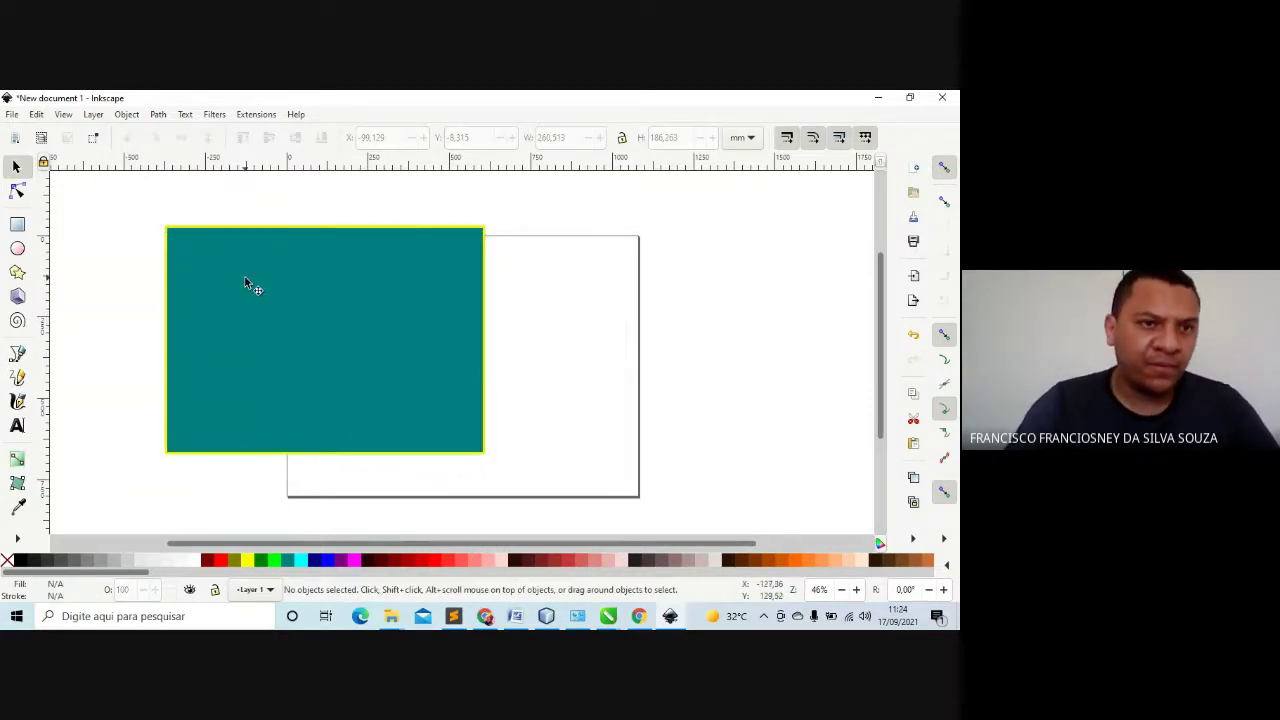
# Select the teal rectangle and lock it against editing
pyautogui.rightClick(248, 285)
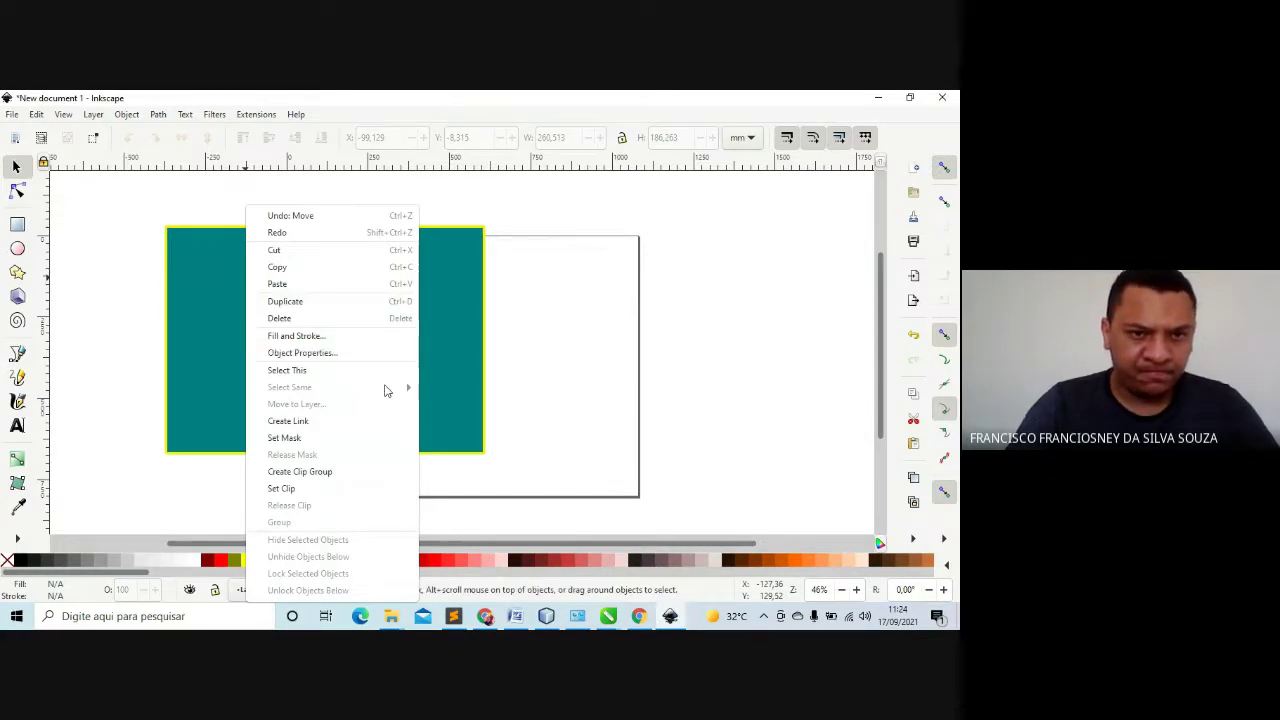
pyautogui.click(221, 269)
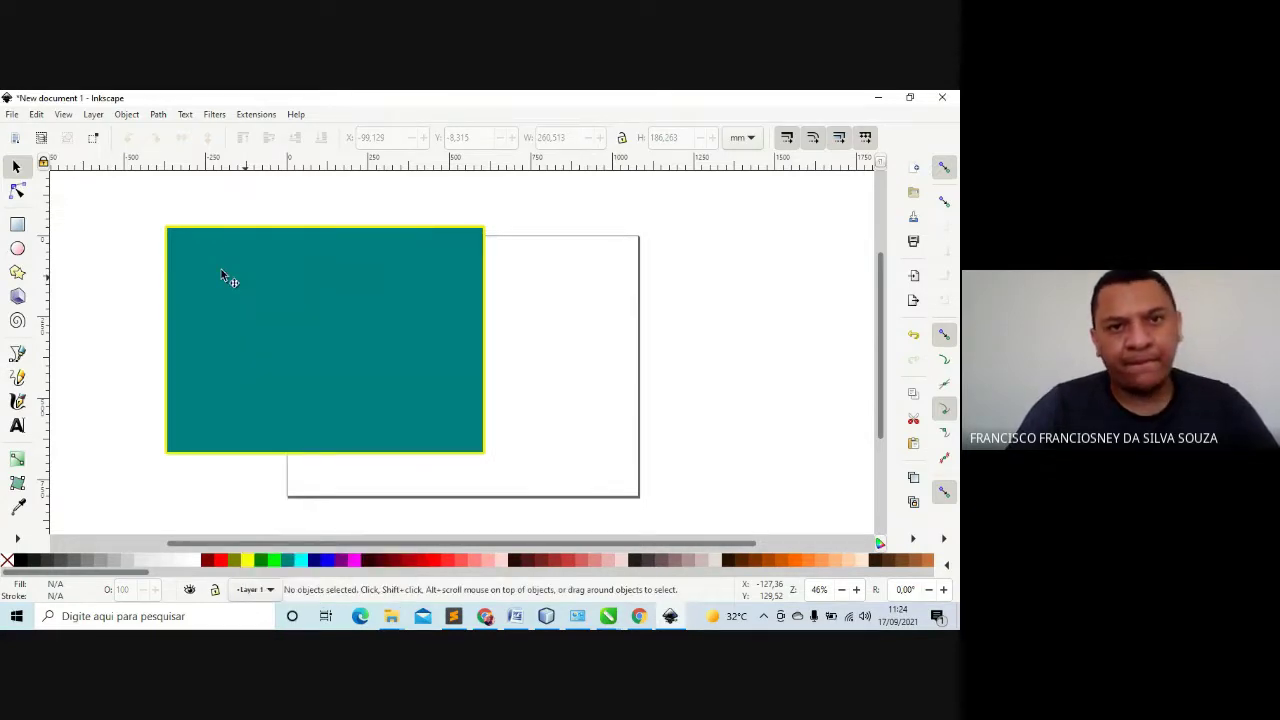
pyautogui.click(381, 282)
pyautogui.rightClick(381, 282)
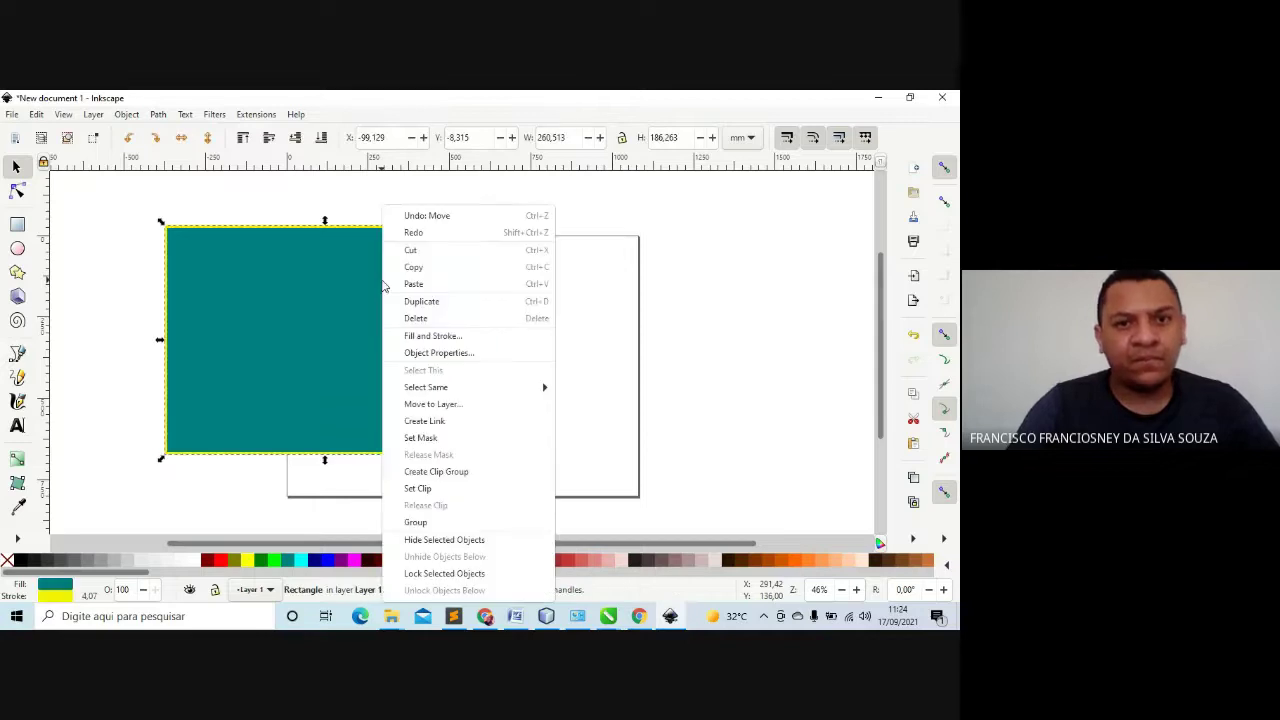
pyautogui.click(475, 575)
# Unlock the teal rectangle and check which object commands are available for it again
pyautogui.rightClick(387, 320)
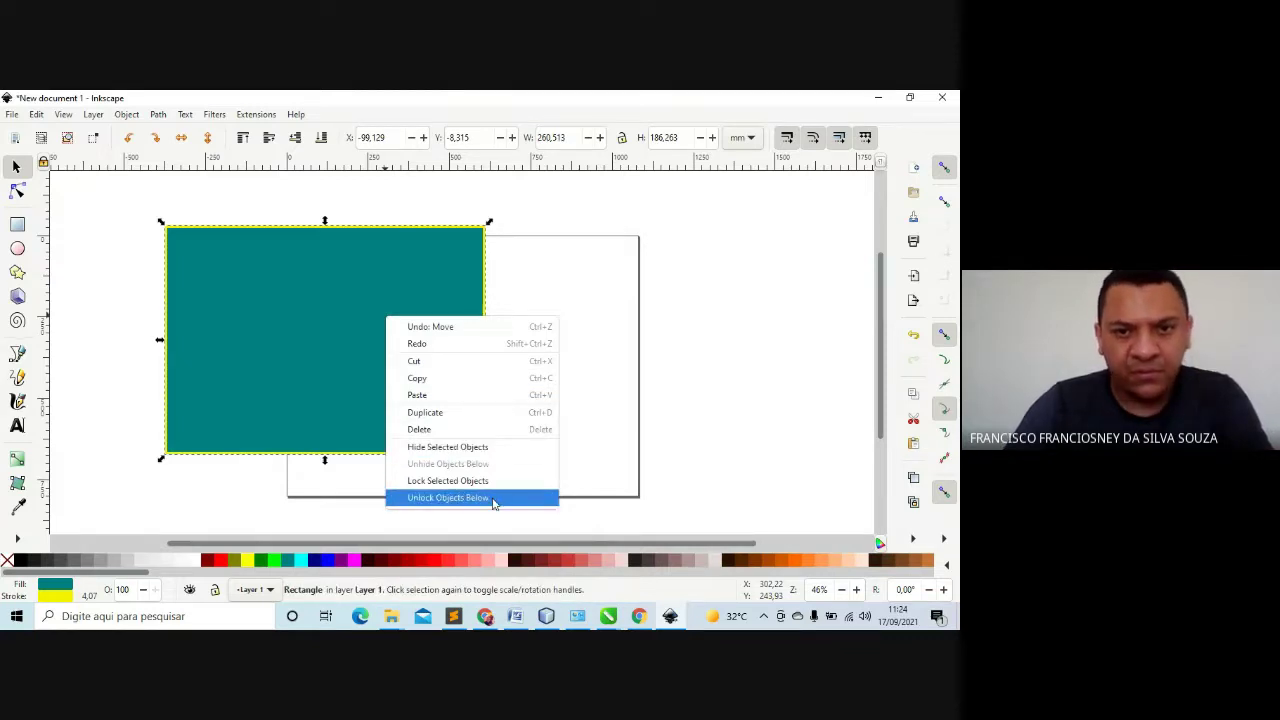
pyautogui.click(263, 292)
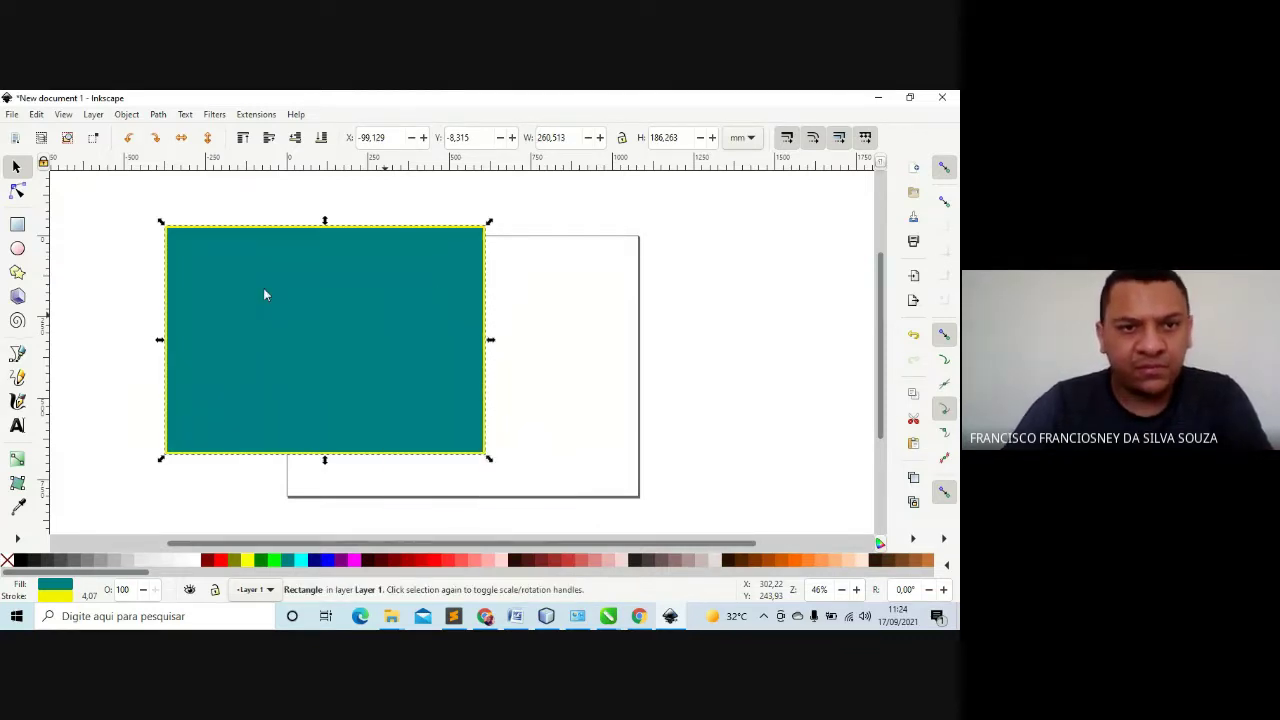
pyautogui.rightClick(264, 289)
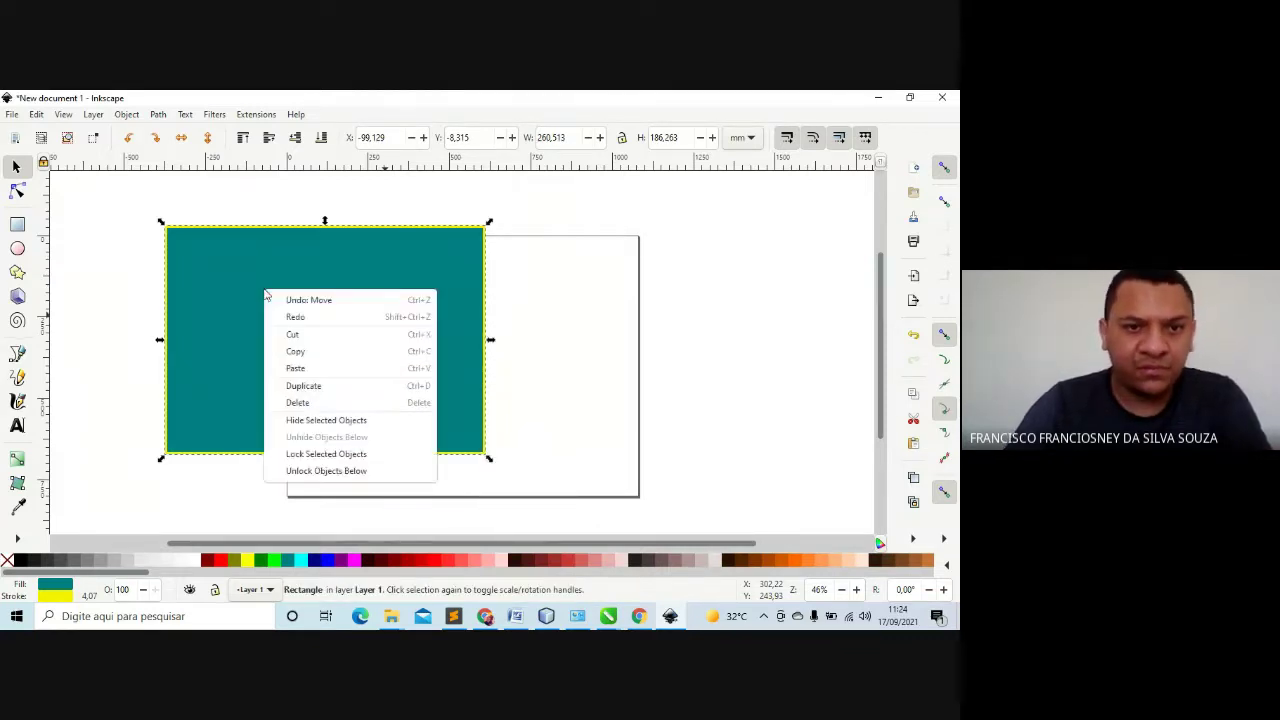
pyautogui.click(345, 473)
pyautogui.rightClick(371, 321)
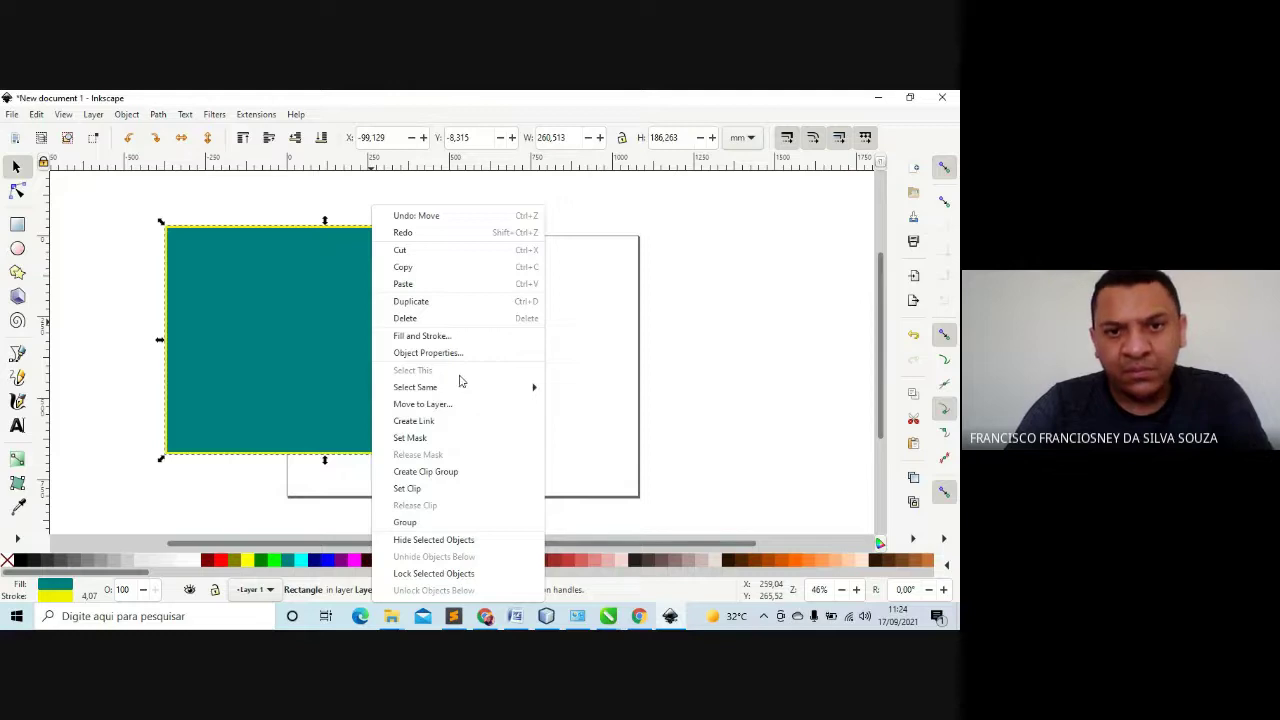
pyautogui.click(612, 317)
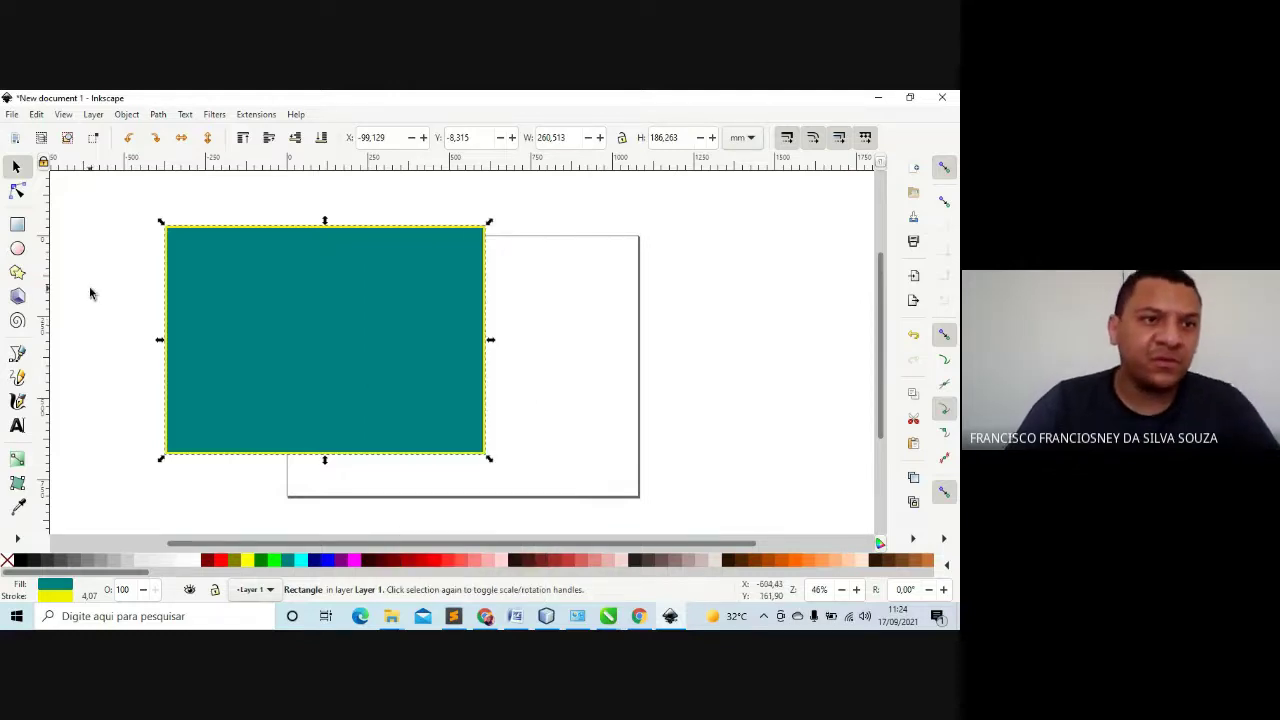
# Draw an ellipse with radii of about 71 by 66 mm across the page's right edge and open its object properties
pyautogui.click(17, 249)
pyautogui.moveTo(548, 273); pyautogui.dragTo(731, 443)
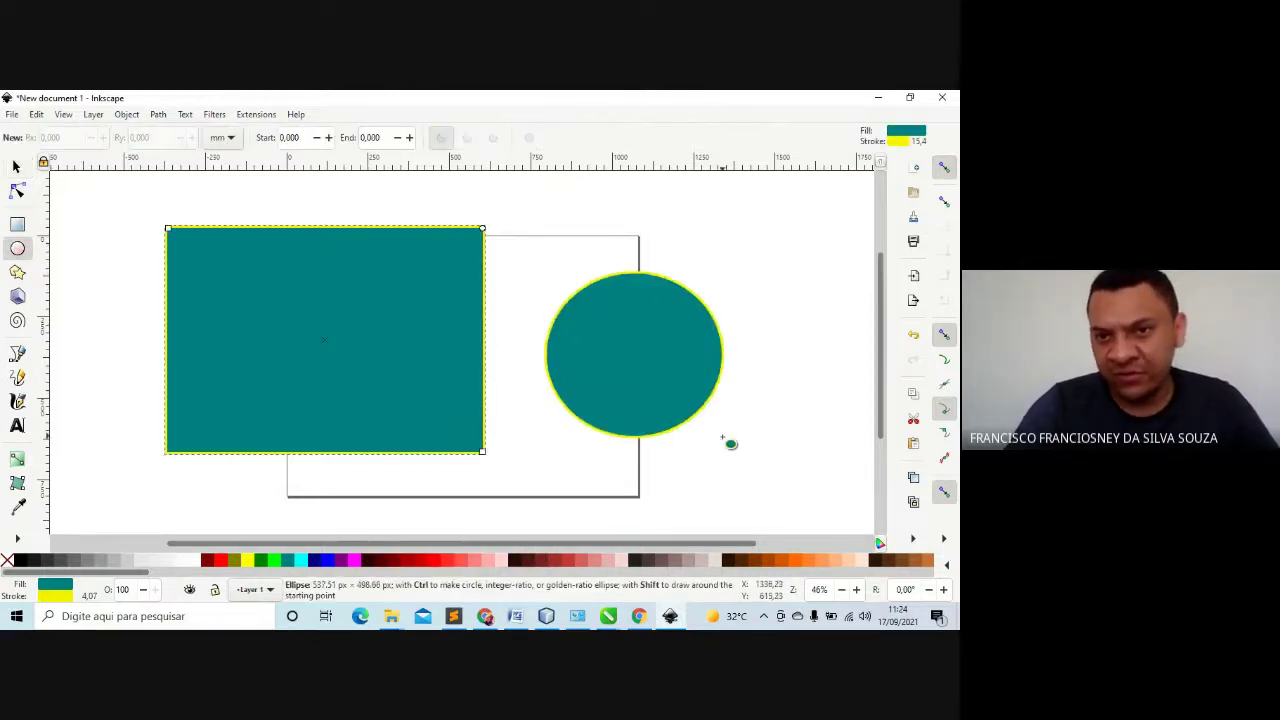
pyautogui.rightClick(615, 360)
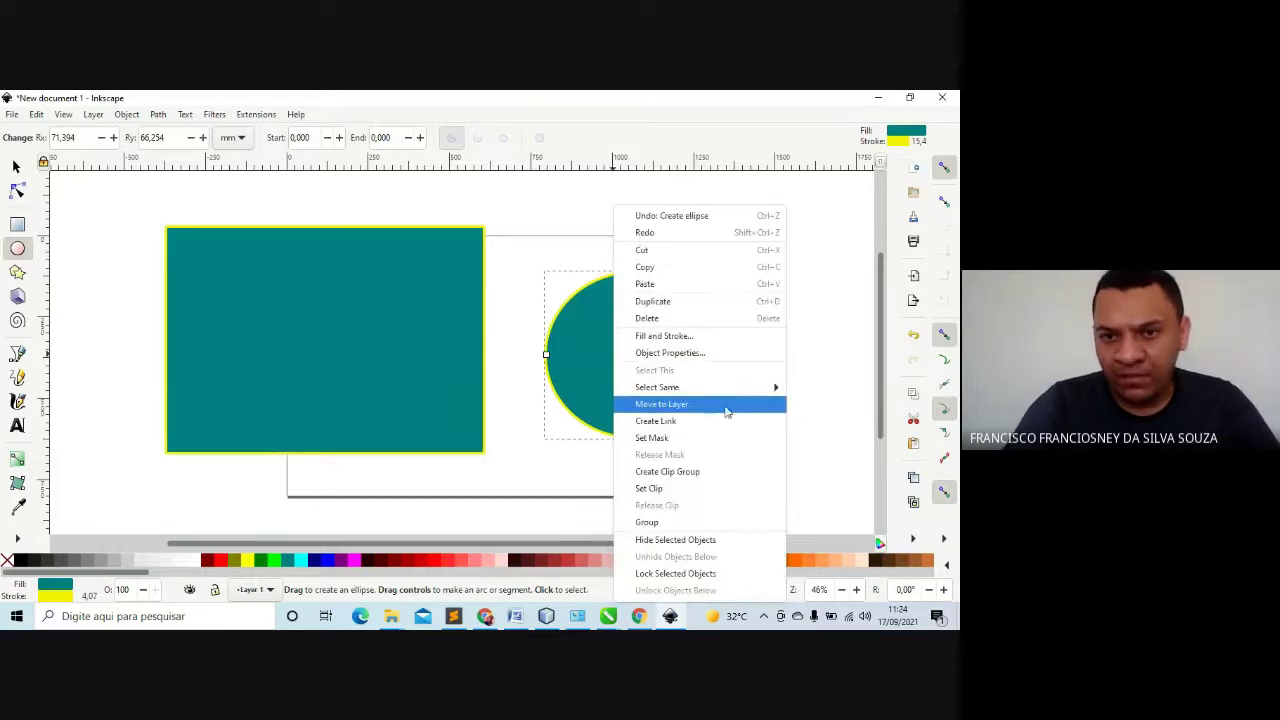
pyautogui.moveTo(745, 392)
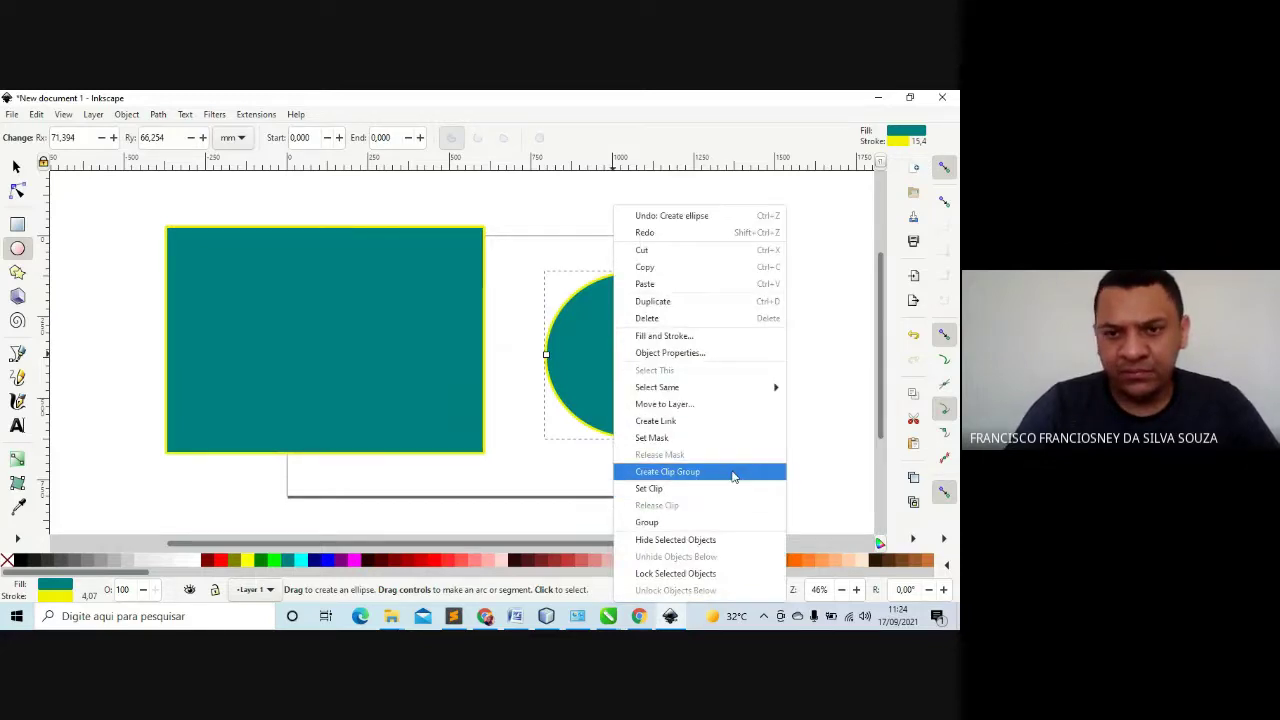
pyautogui.click(735, 356)
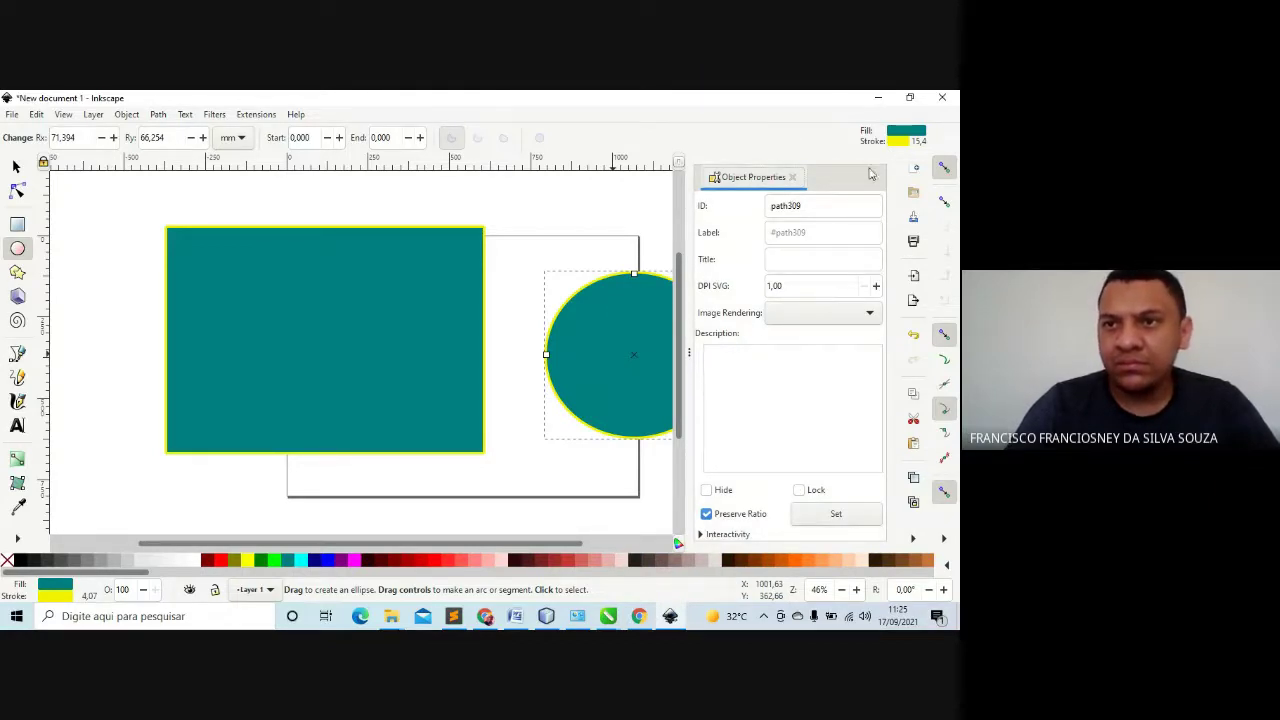
pyautogui.click(903, 131)
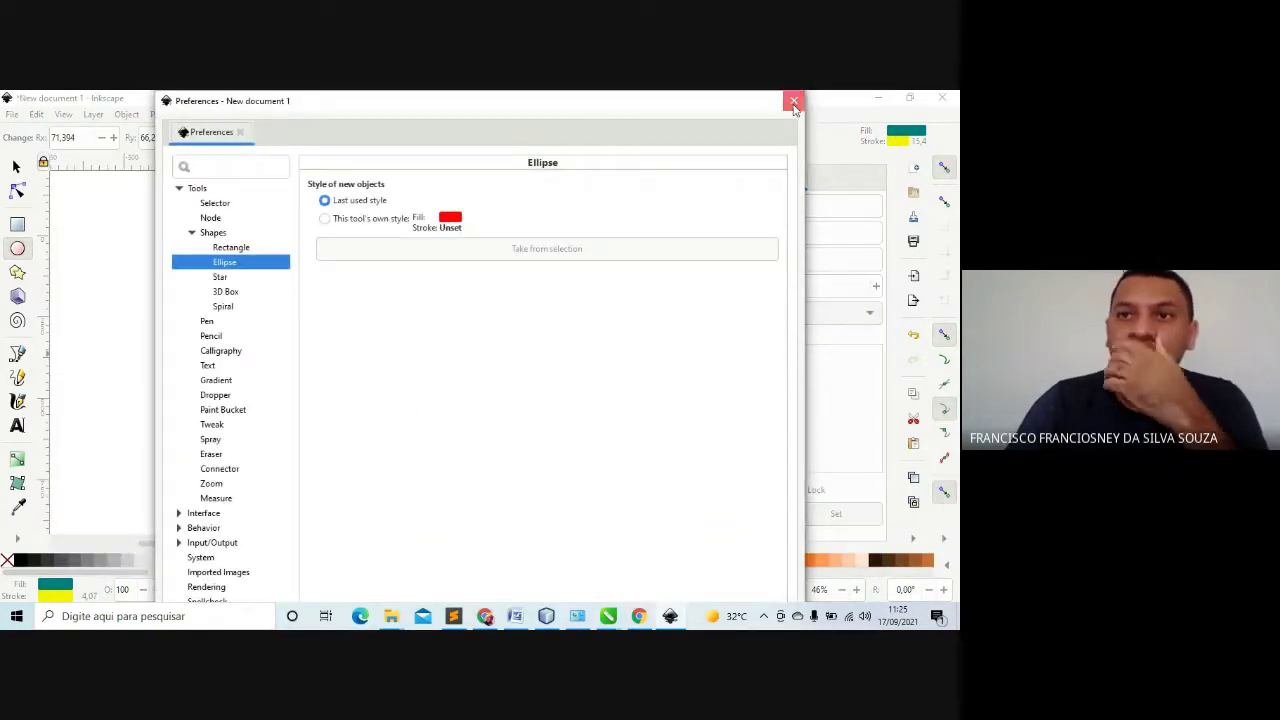
pyautogui.click(810, 112)
pyautogui.click(793, 101)
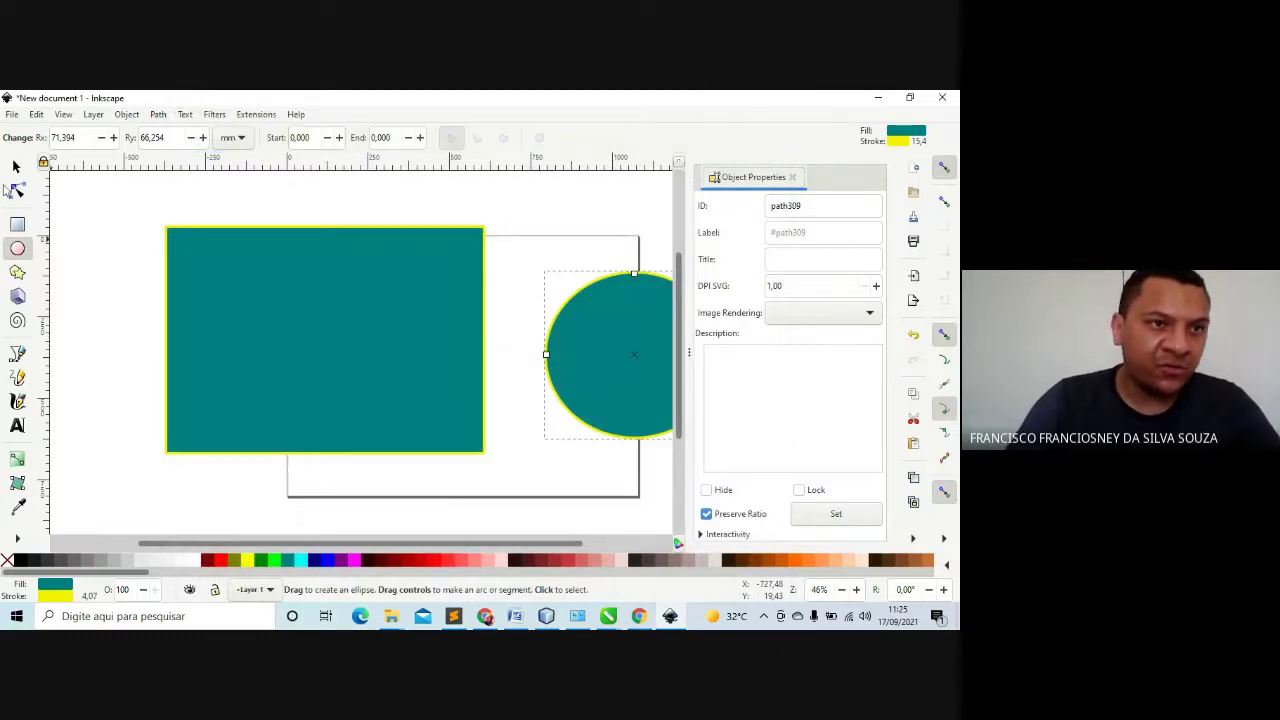
# Shrink the teal rectangle to about 131 by 89 mm and move it inside the page, to about X 10, Y 12 mm
pyautogui.click(16, 166)
pyautogui.click(449, 308)
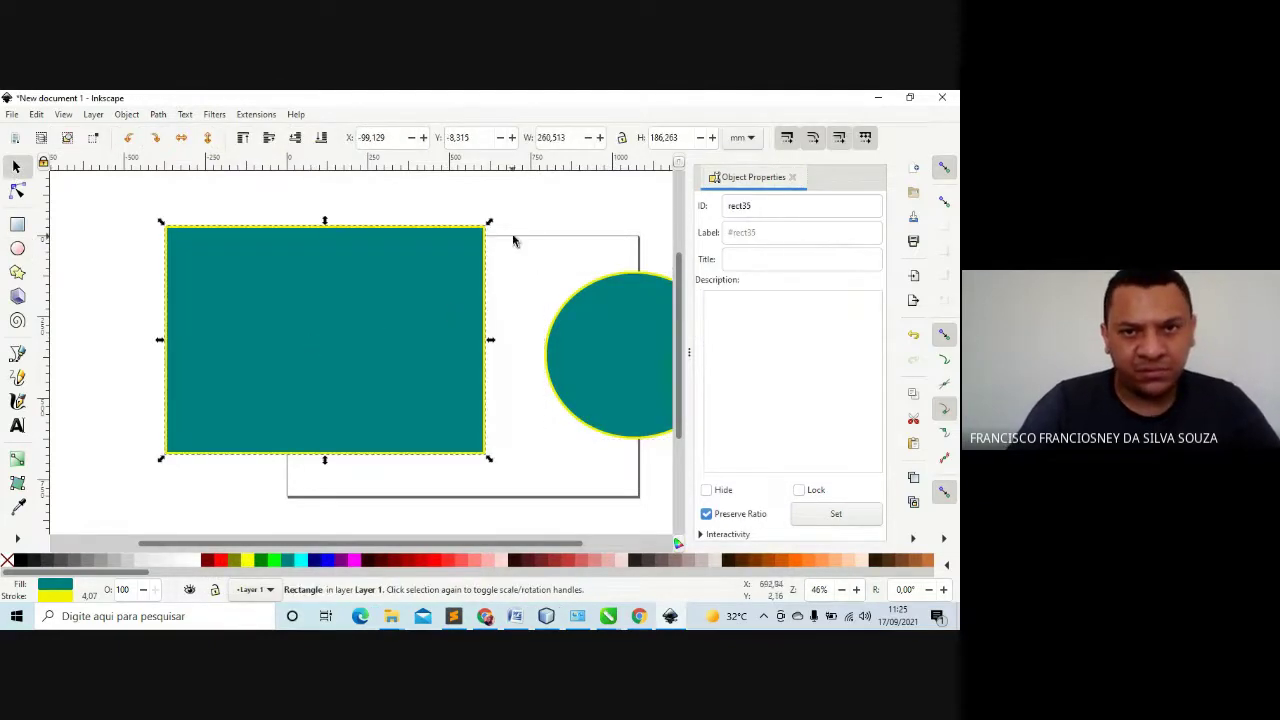
pyautogui.moveTo(489, 222); pyautogui.dragTo(330, 342)
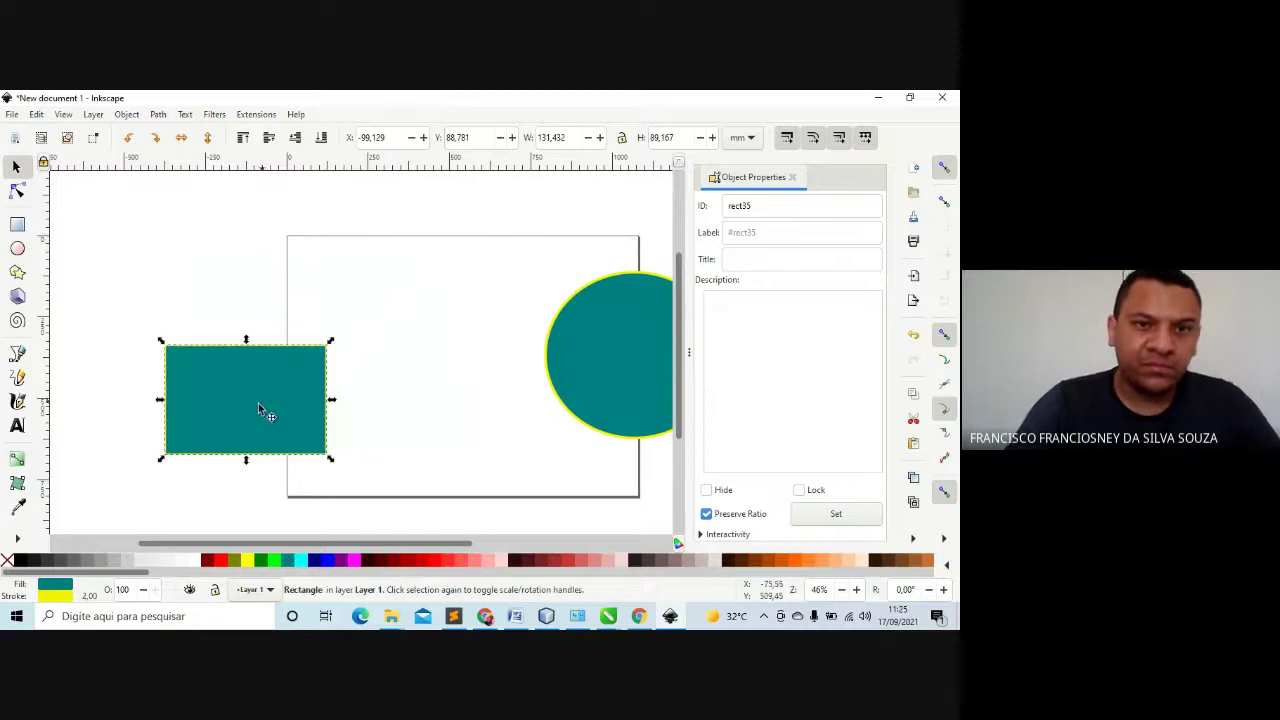
pyautogui.moveTo(258, 408); pyautogui.dragTo(396, 308)
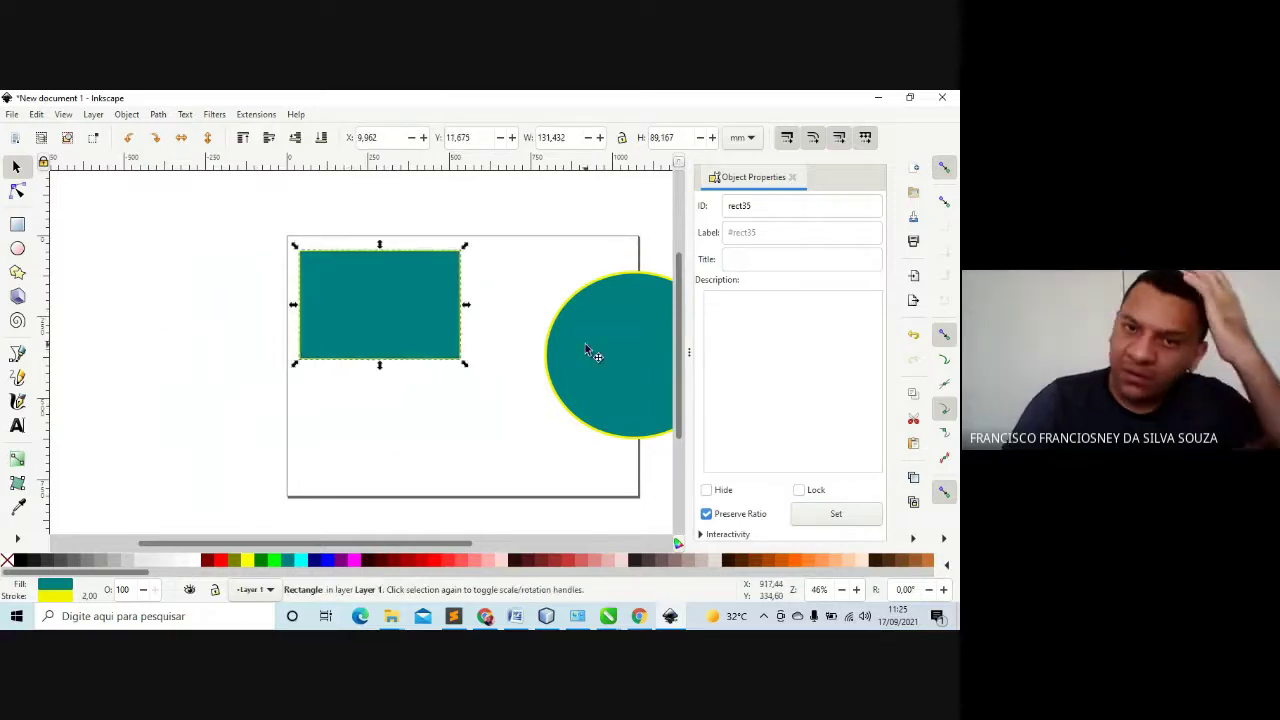
pyautogui.click(472, 260)
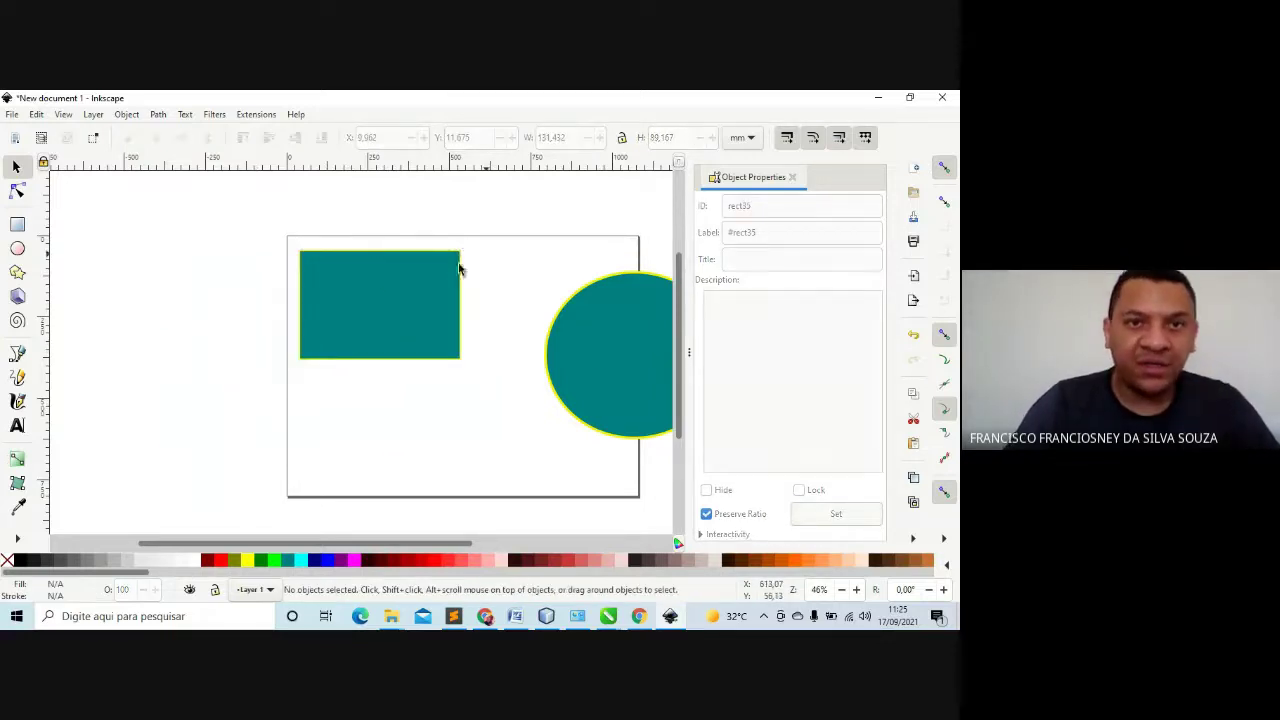
# Stretch the teal rectangle from its corners and then each side to about 274 by 140 mm, and deselect it
pyautogui.click(381, 280)
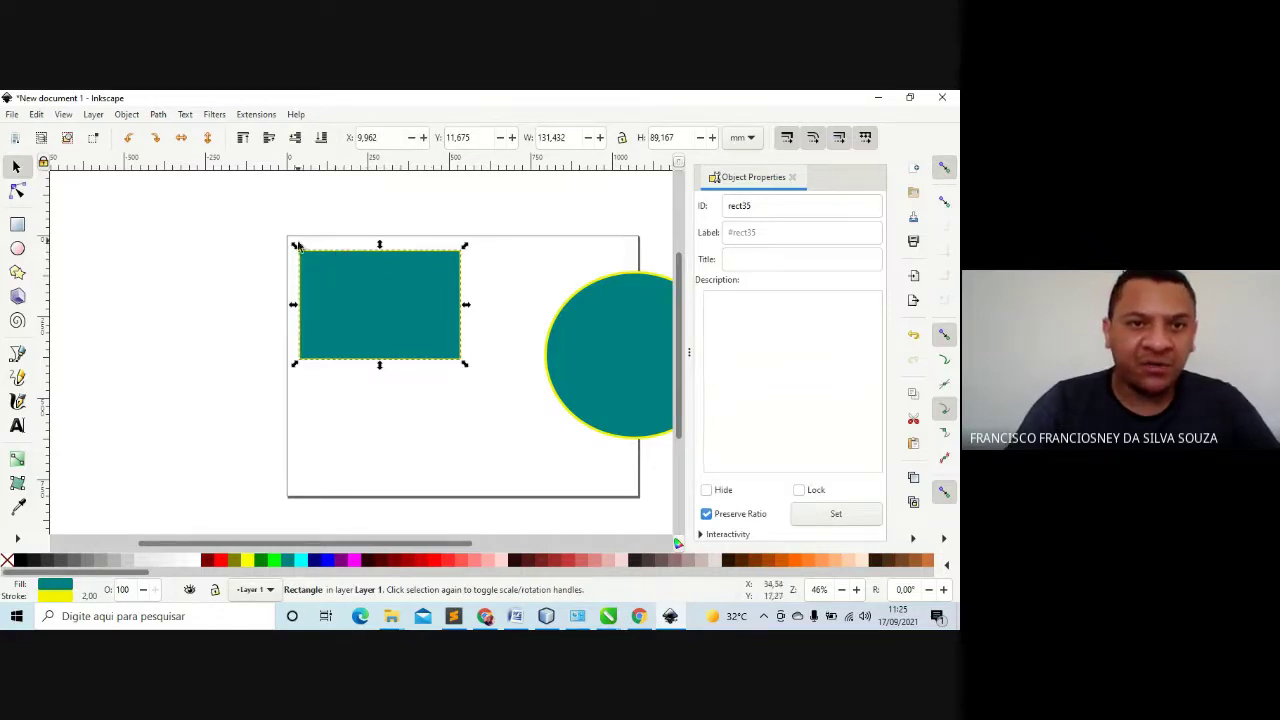
pyautogui.moveTo(293, 247); pyautogui.dragTo(256, 240)
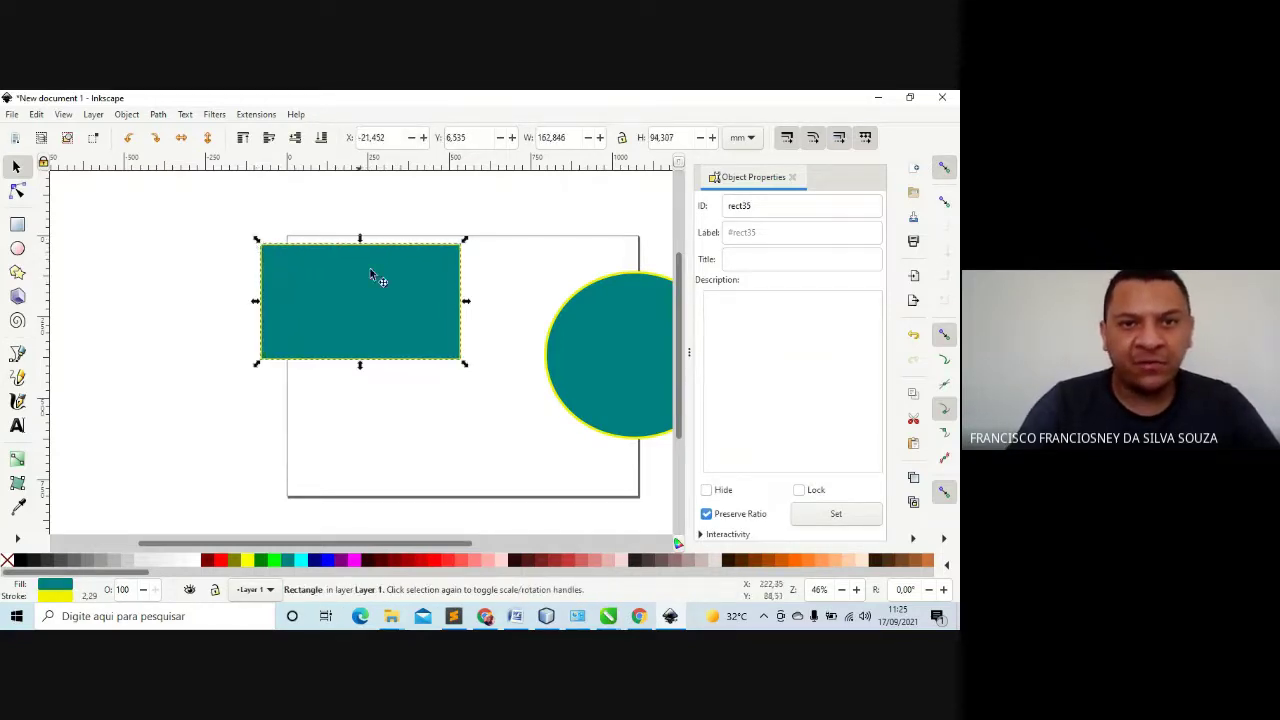
pyautogui.moveTo(466, 370); pyautogui.dragTo(494, 378)
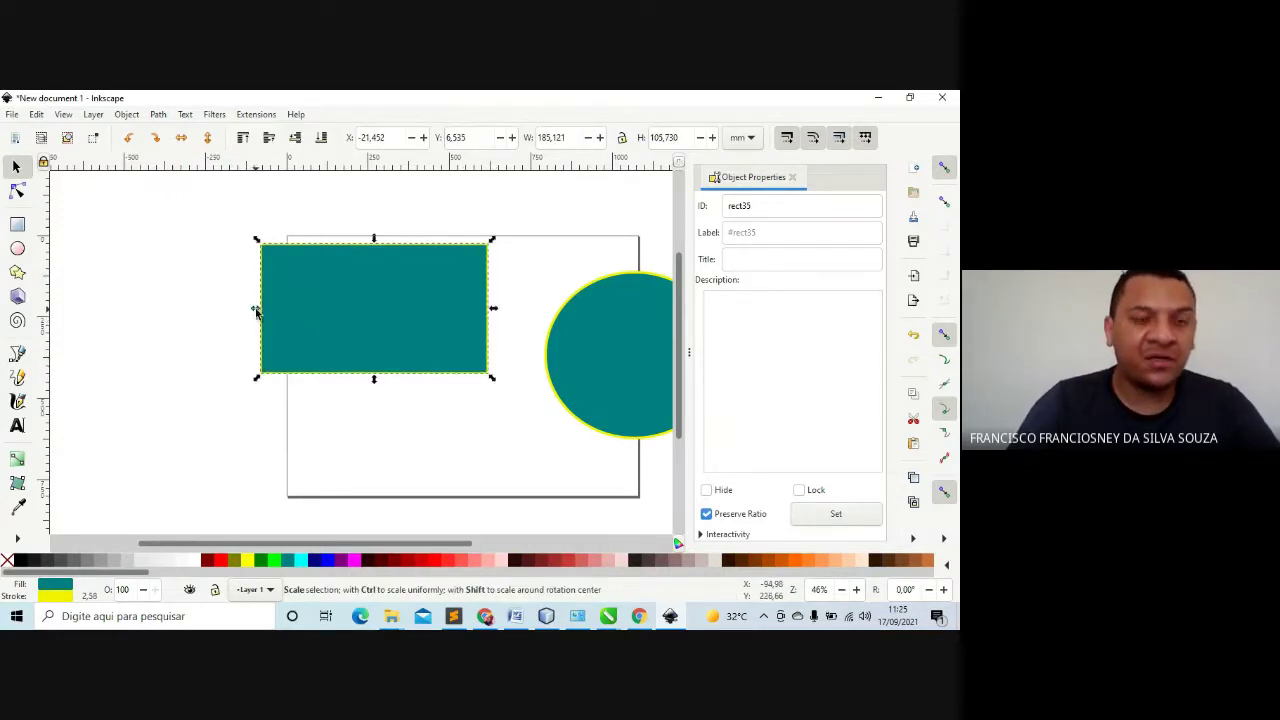
pyautogui.moveTo(256, 312); pyautogui.dragTo(184, 312)
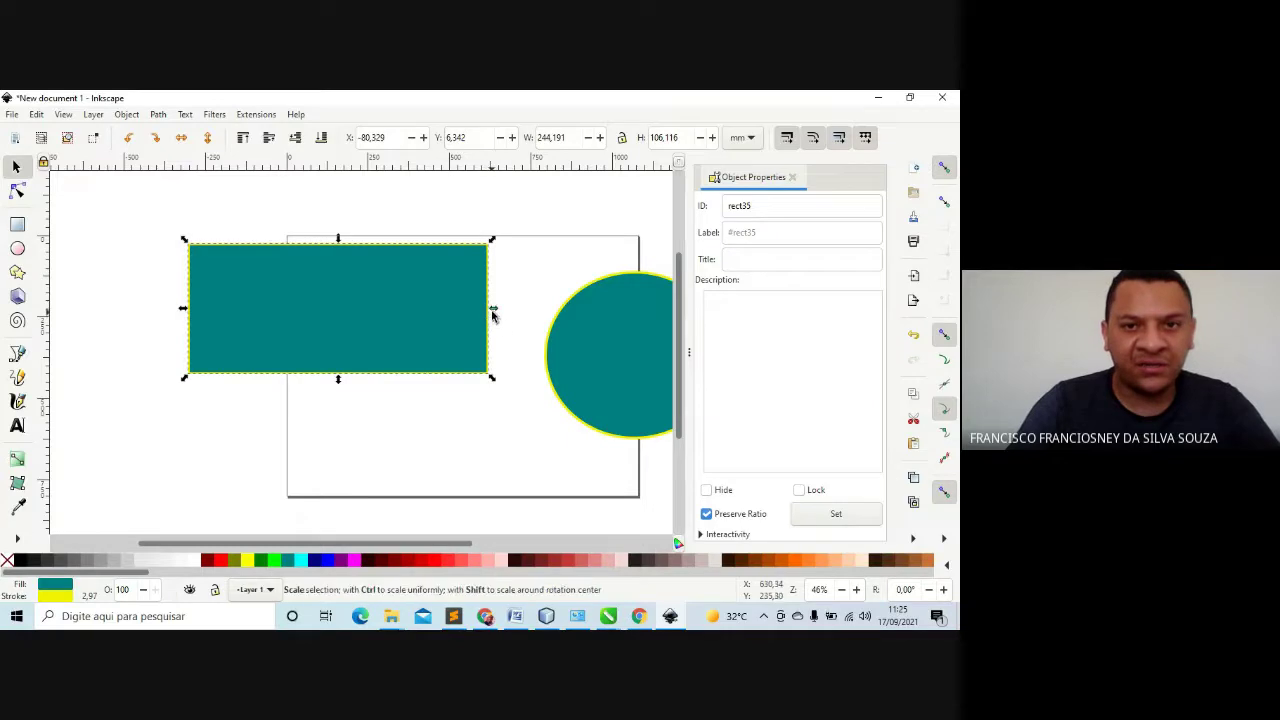
pyautogui.moveTo(494, 312); pyautogui.dragTo(530, 313)
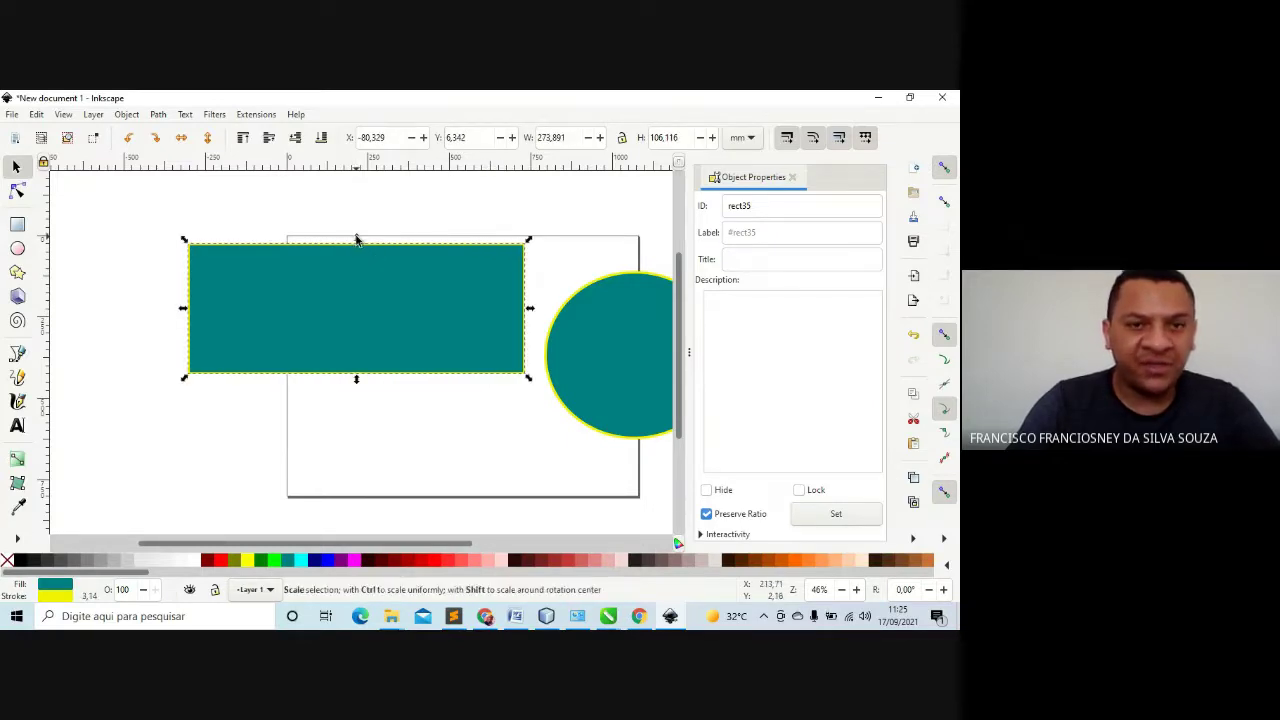
pyautogui.moveTo(356, 239); pyautogui.dragTo(356, 221)
pyautogui.moveTo(356, 380); pyautogui.dragTo(356, 404)
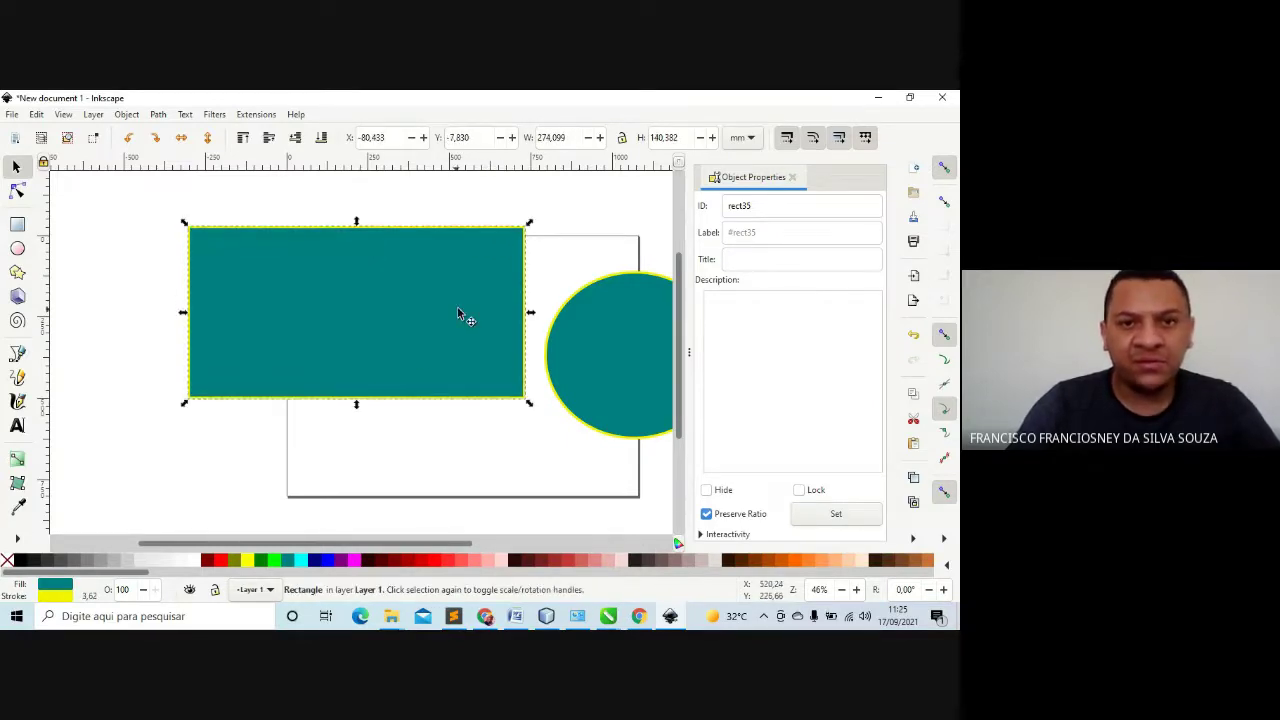
pyautogui.click(247, 191)
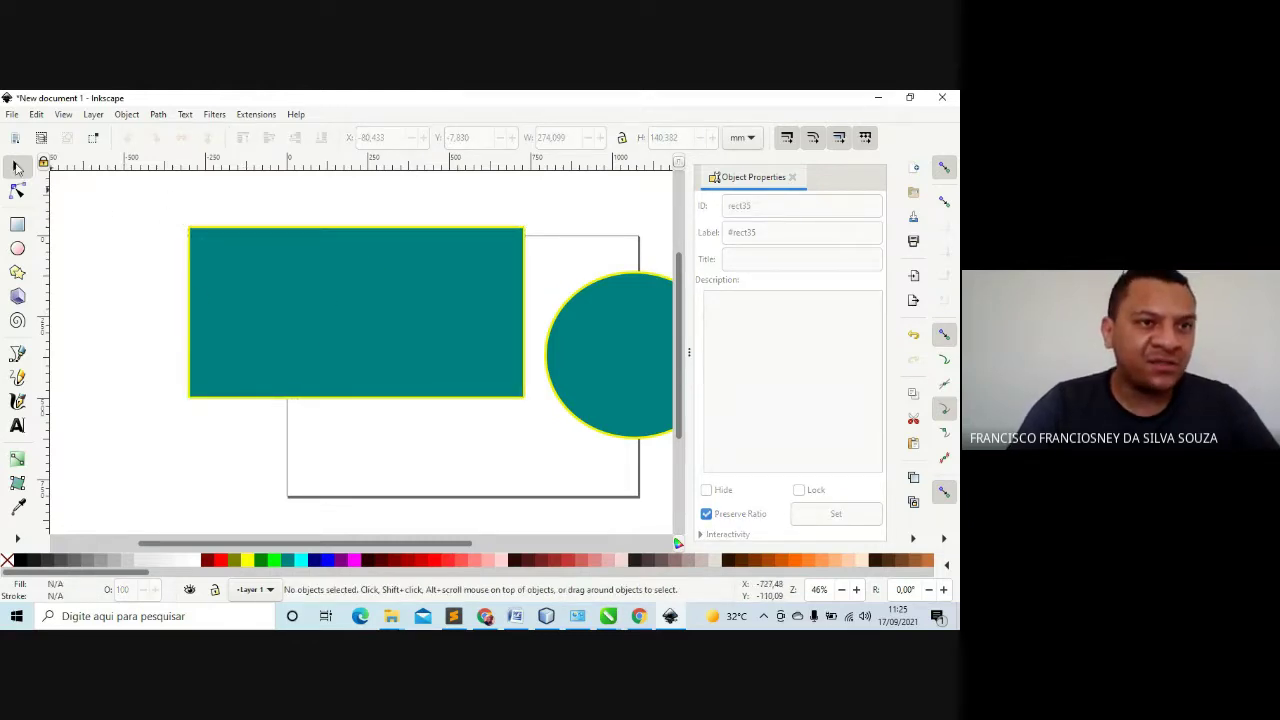
# Move the teal rectangle up and leftward to about X -169, Y -24 mm, and narrow it to about 195 mm wide
pyautogui.click(359, 271)
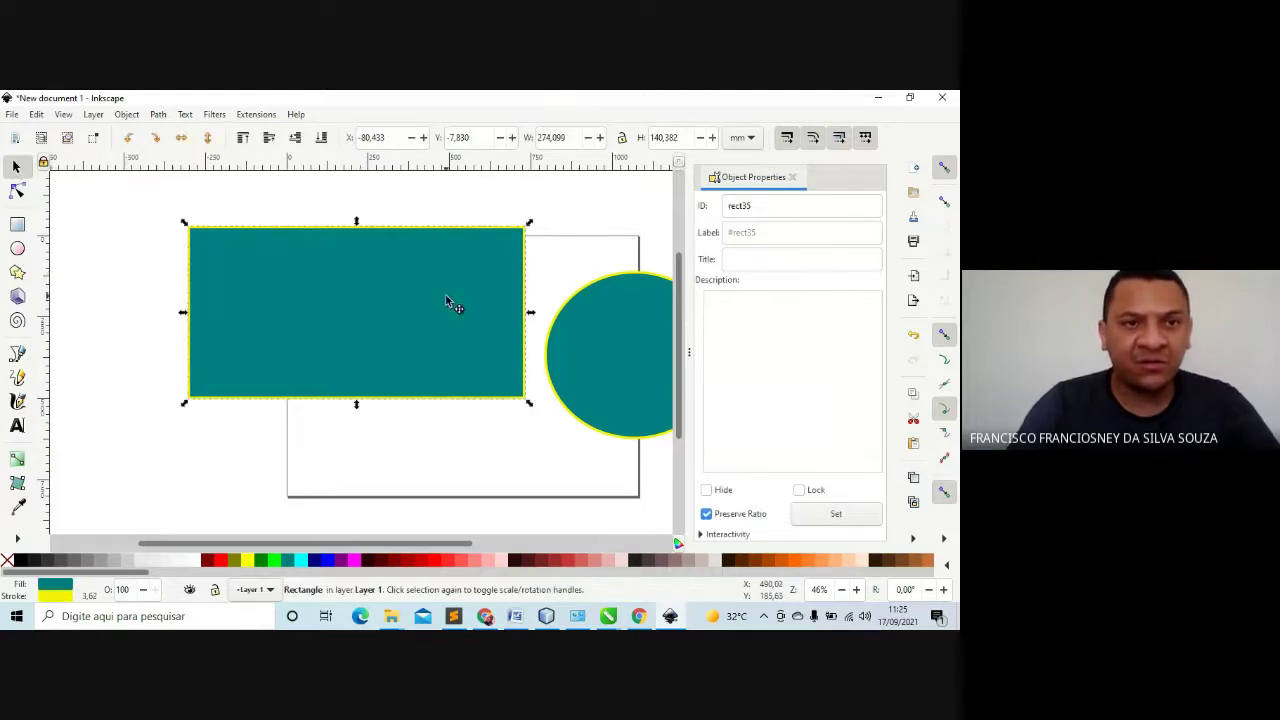
pyautogui.moveTo(443, 300); pyautogui.dragTo(329, 273)
pyautogui.click(511, 289)
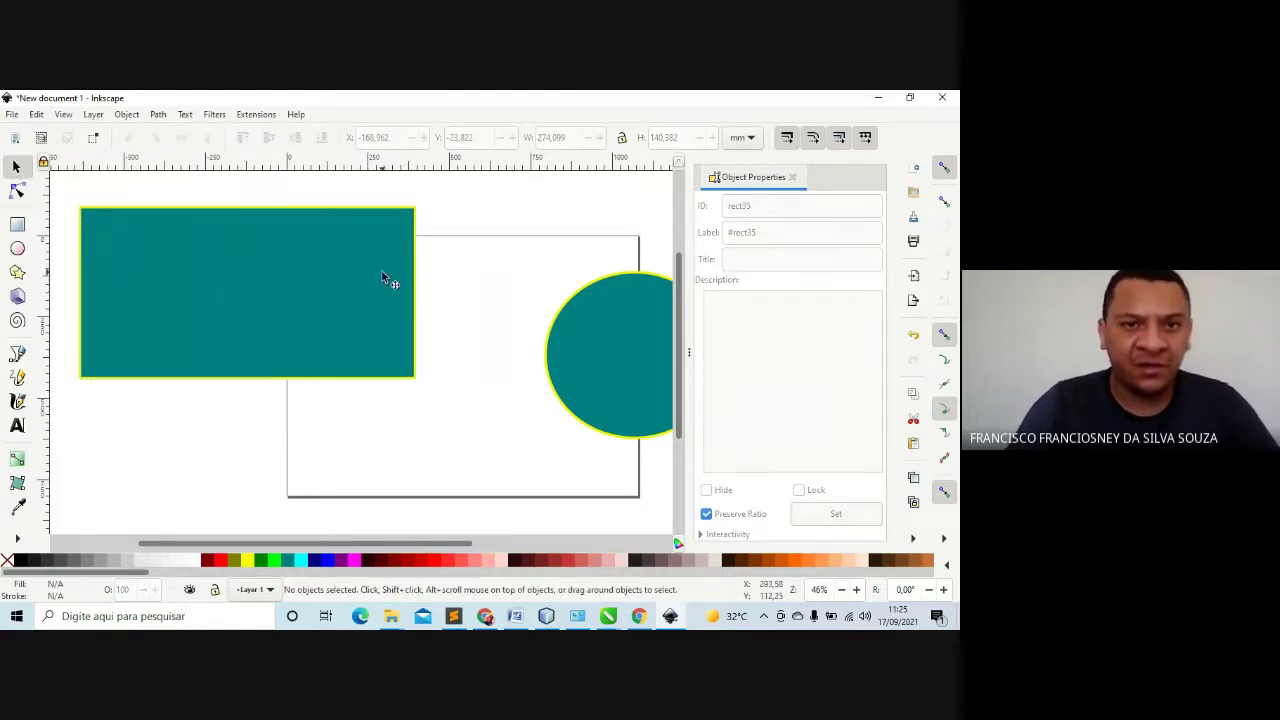
pyautogui.click(382, 277)
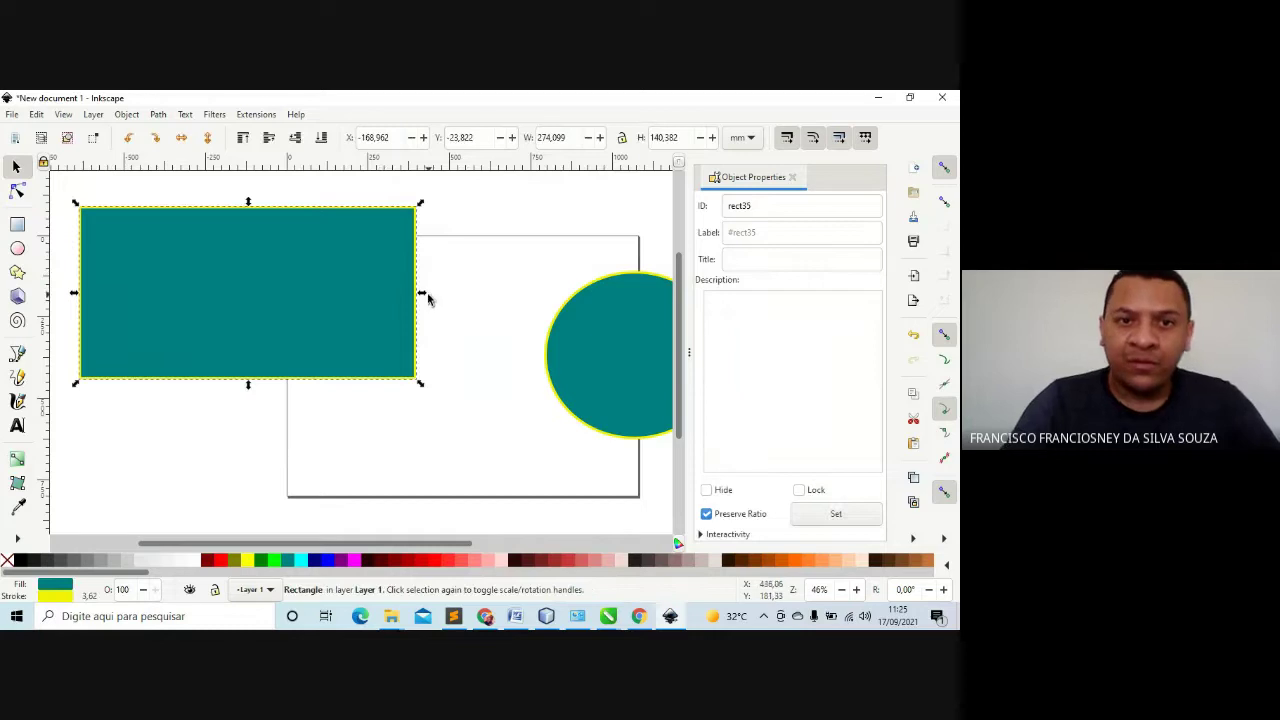
pyautogui.moveTo(424, 296); pyautogui.dragTo(324, 293)
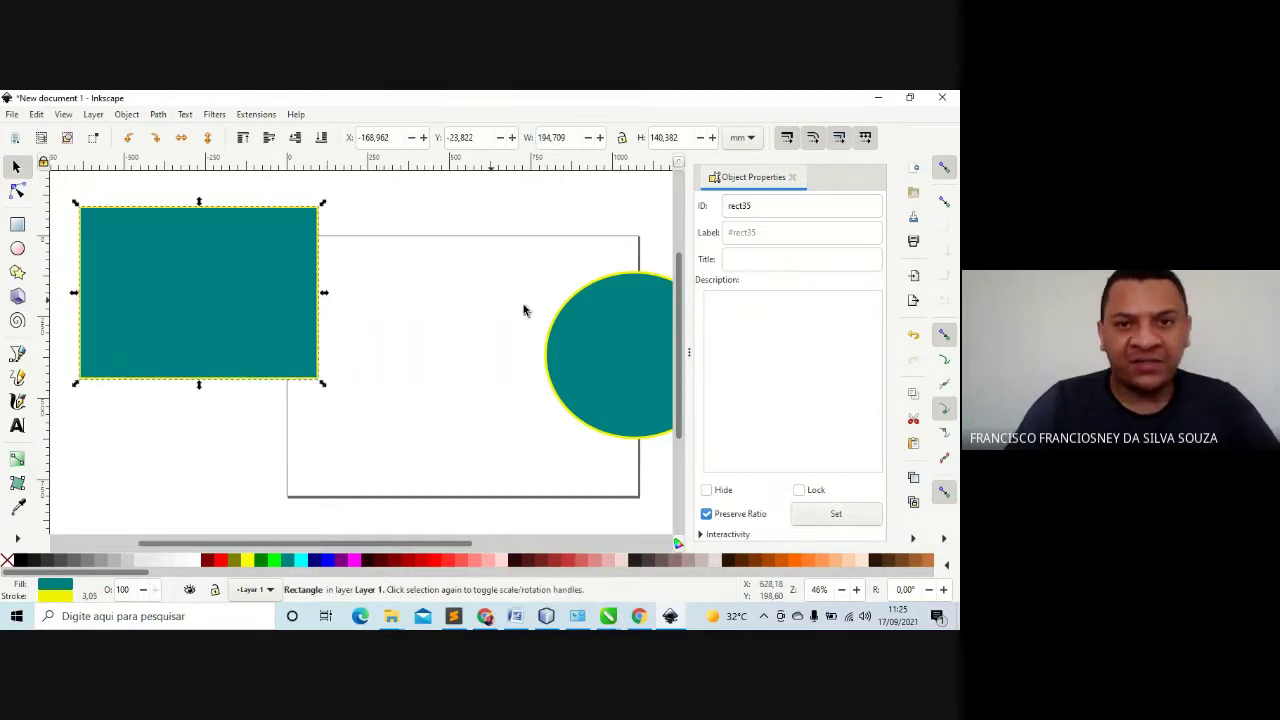
# Move the ellipse to about X 51, Y -17 mm and enlarge it to about 163 by 145 mm
pyautogui.click(630, 350)
pyautogui.moveTo(660, 337); pyautogui.dragTo(457, 281)
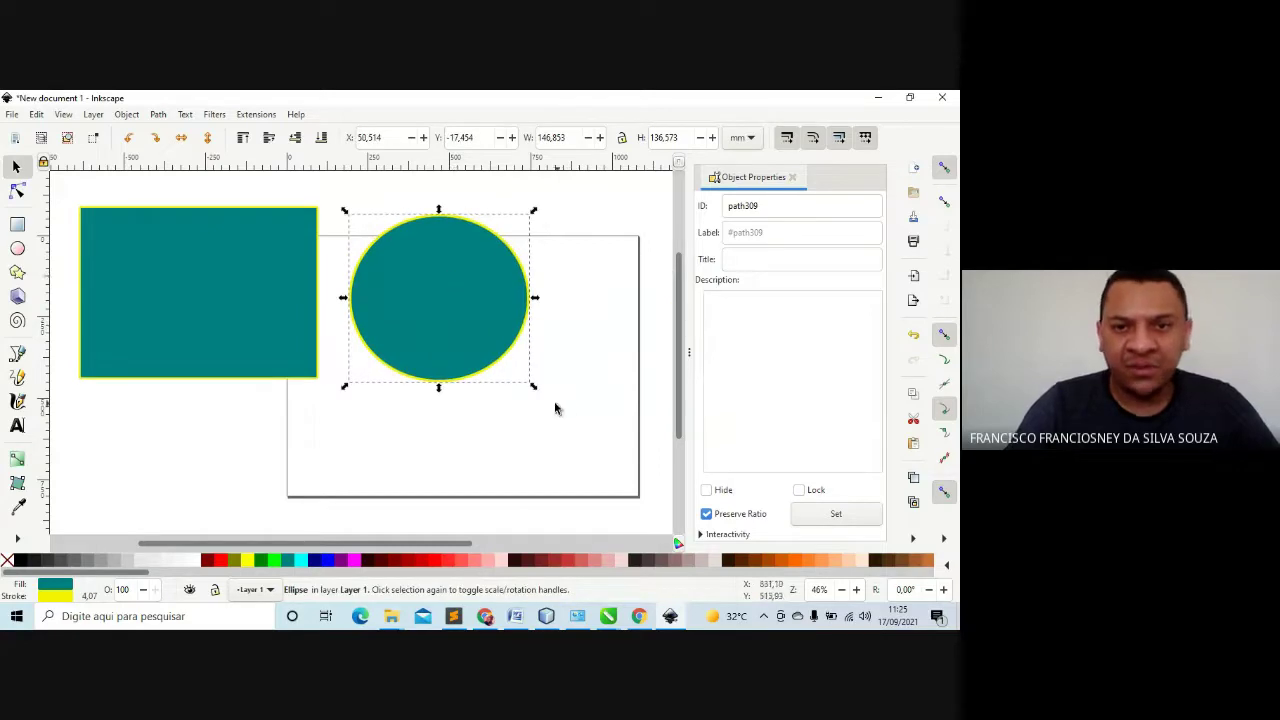
pyautogui.moveTo(539, 392); pyautogui.dragTo(554, 399)
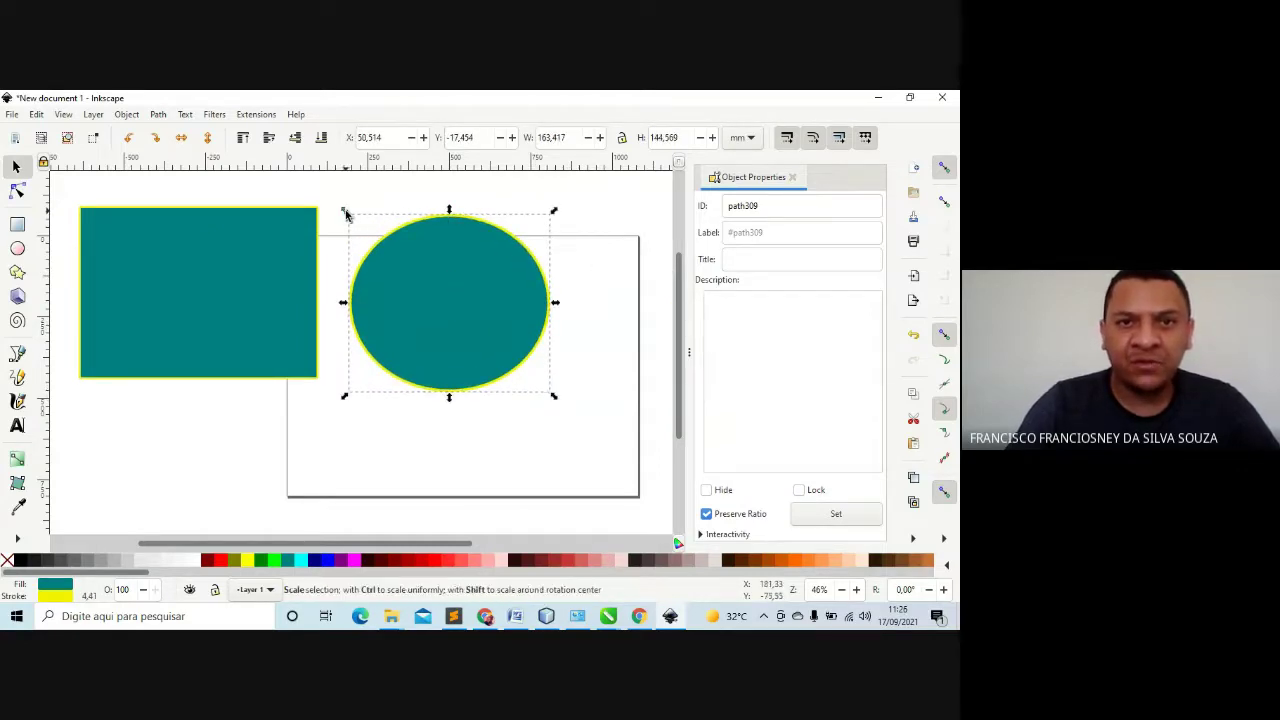
# Try enlarging the ellipse from its upper-left corner to about 174 by 146 mm, deselect it and undo the enlargement
pyautogui.moveTo(345, 214); pyautogui.dragTo(331, 208)
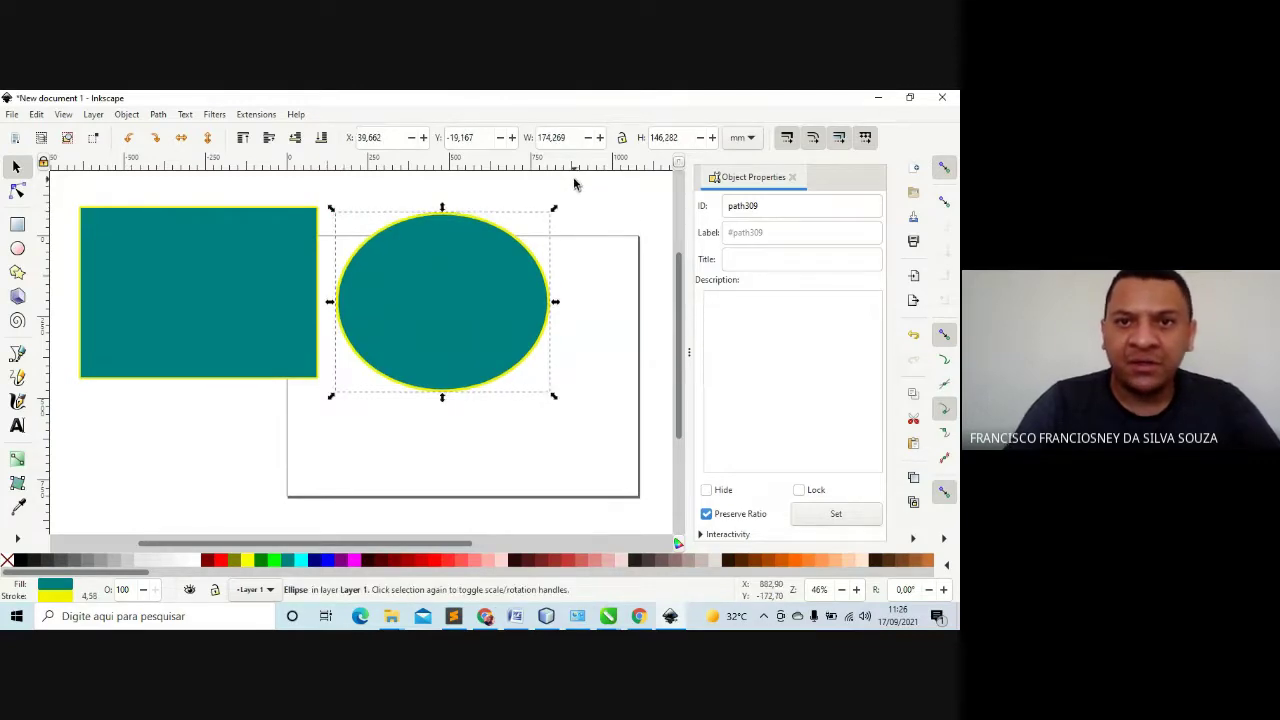
pyautogui.click(588, 222)
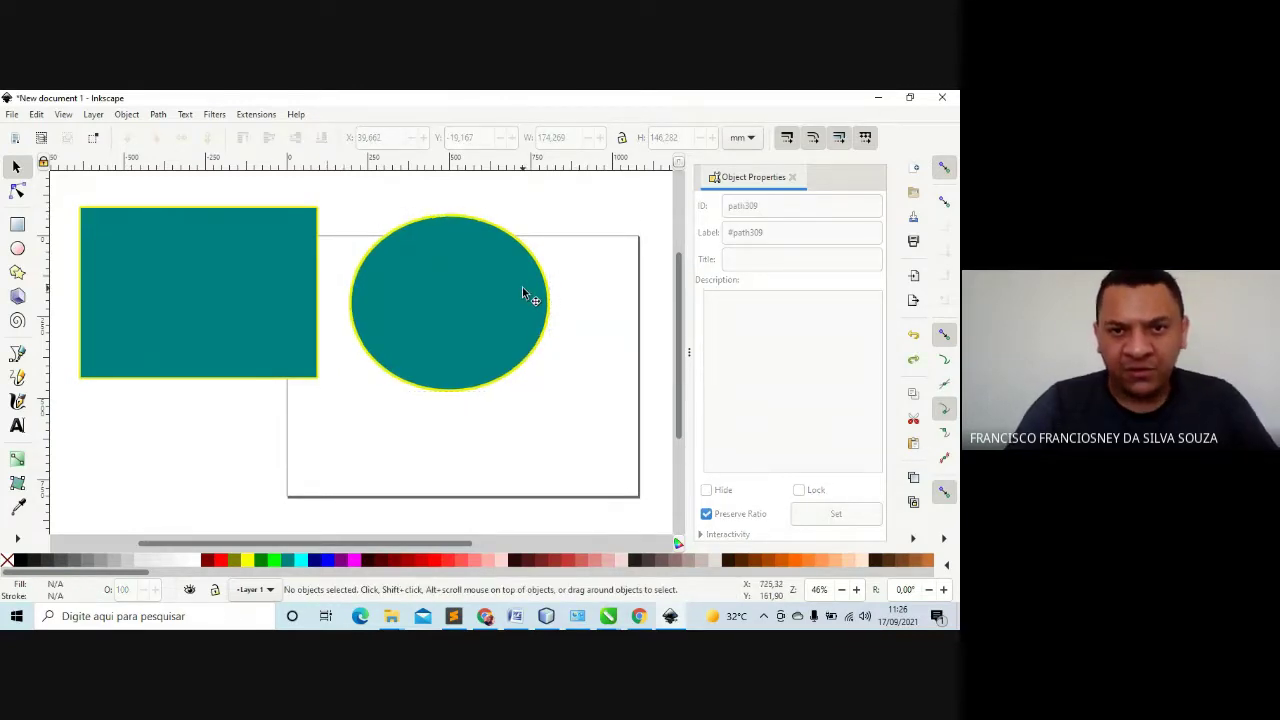
pyautogui.hotkey('ctrl', 'z')
# Move the ellipse to about X 49, Y -10 mm, turning the width-to-height ratio lock on and off again
pyautogui.moveTo(467, 313); pyautogui.dragTo(457, 297)
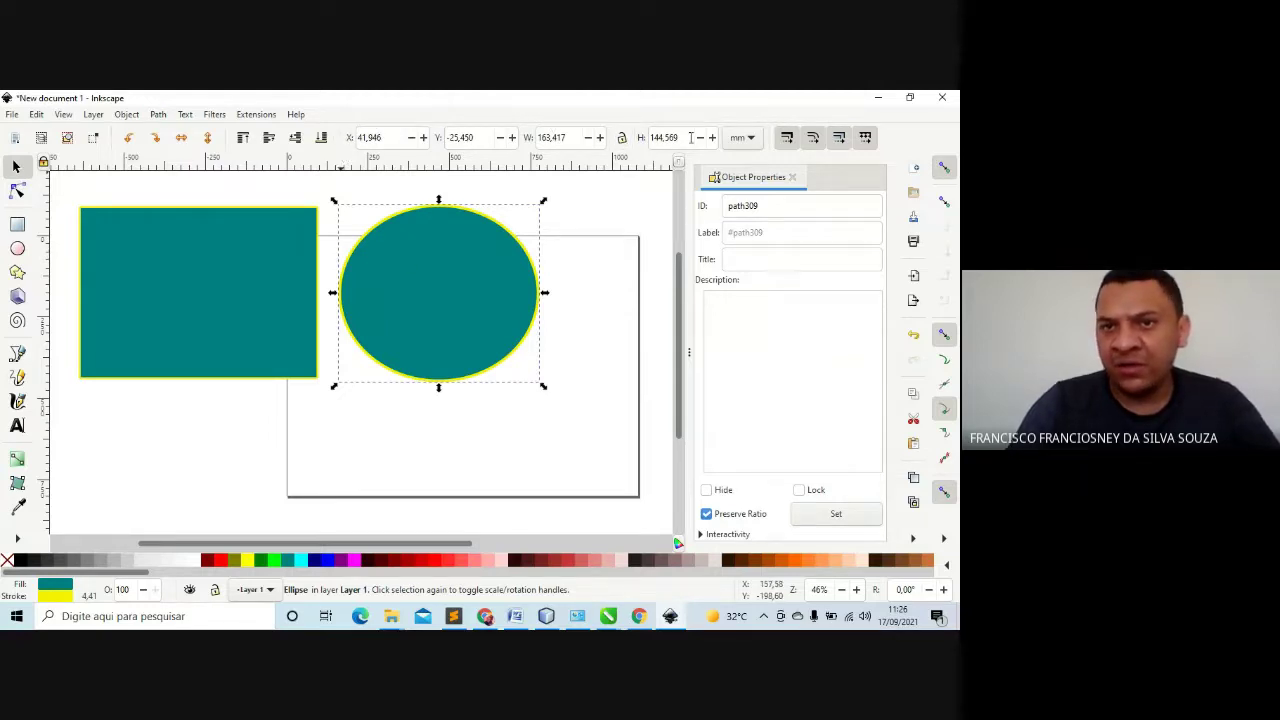
pyautogui.click(621, 141)
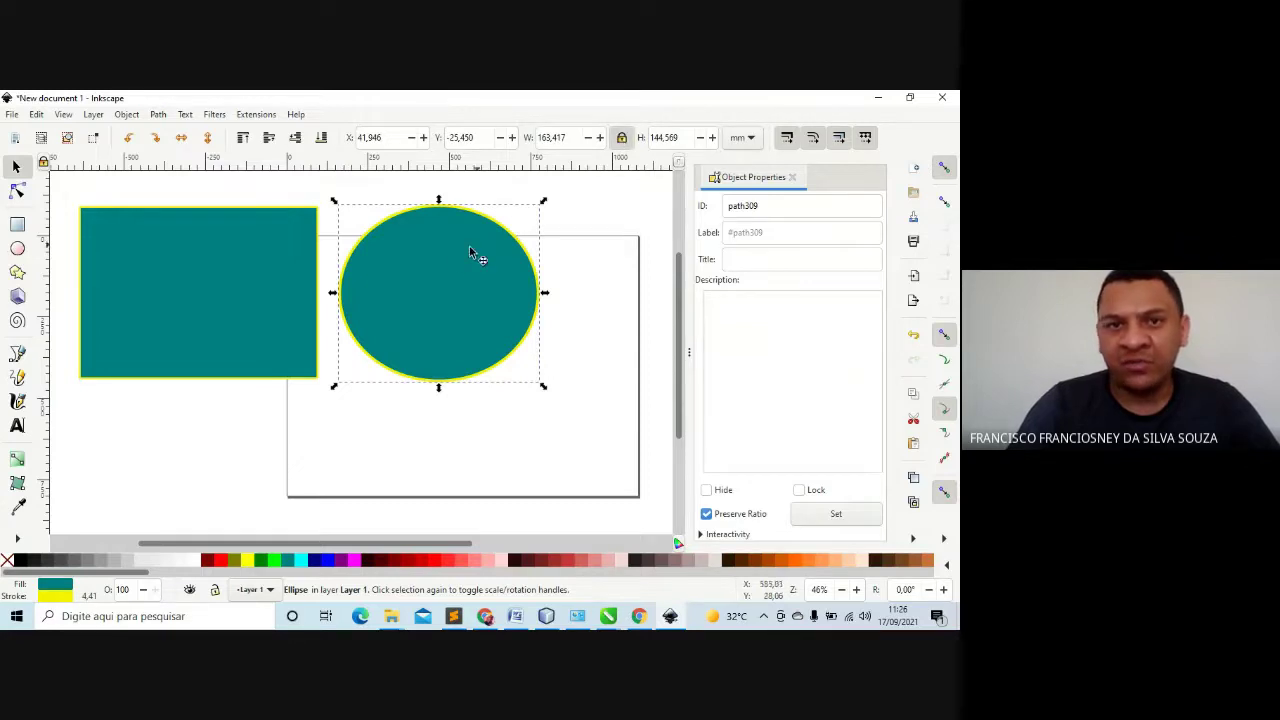
pyautogui.moveTo(469, 246); pyautogui.dragTo(466, 297)
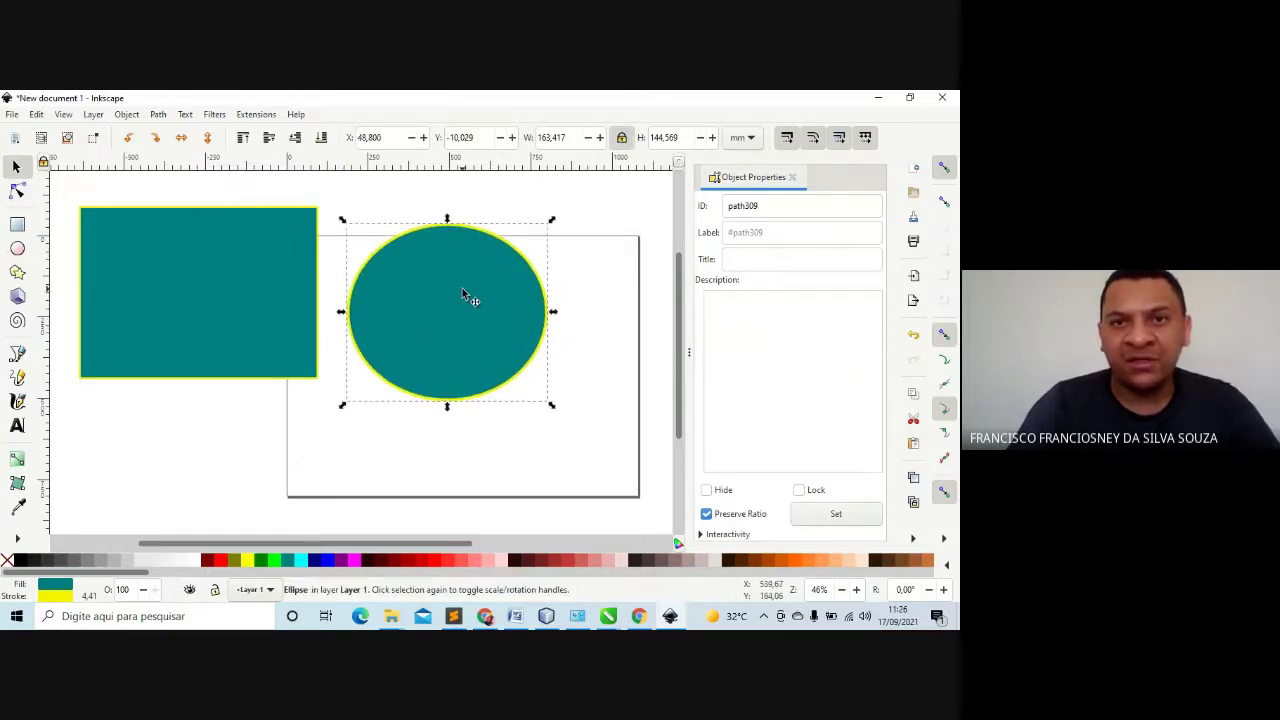
pyautogui.click(622, 139)
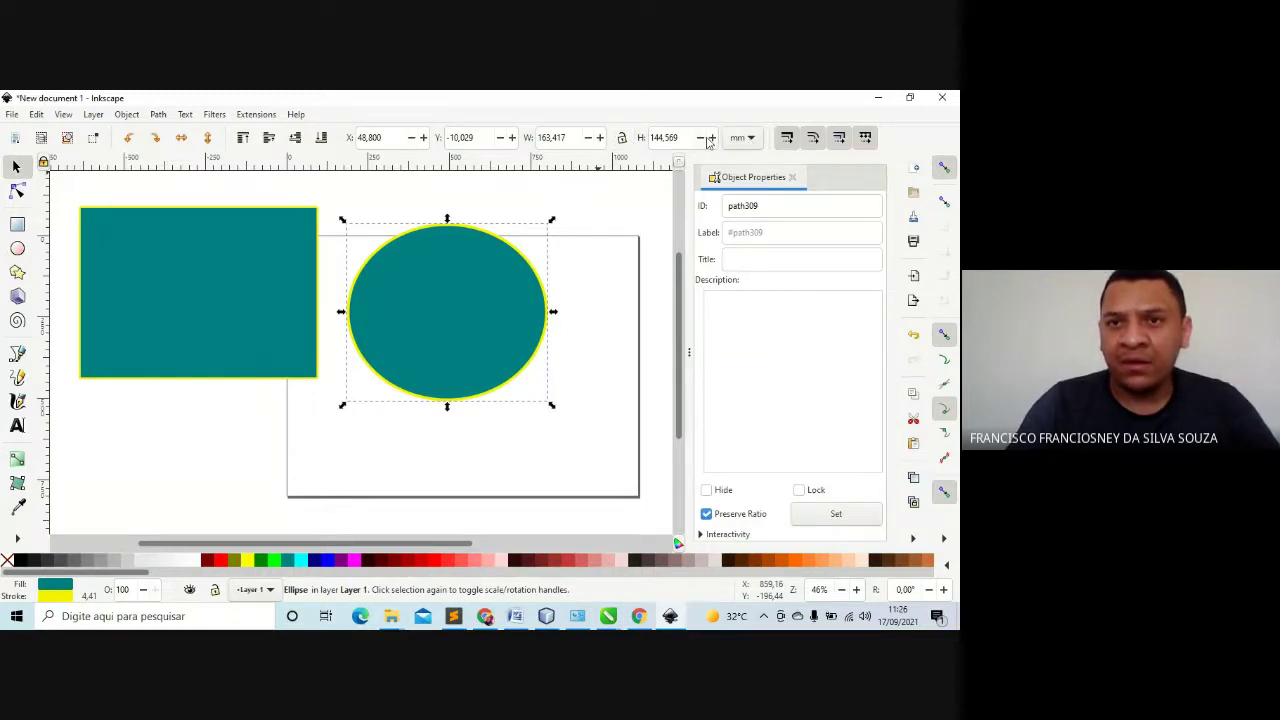
# Increase the ellipse's height to 144.969 mm and switch the measurement units to px
pyautogui.click(712, 140)
pyautogui.click(712, 140)
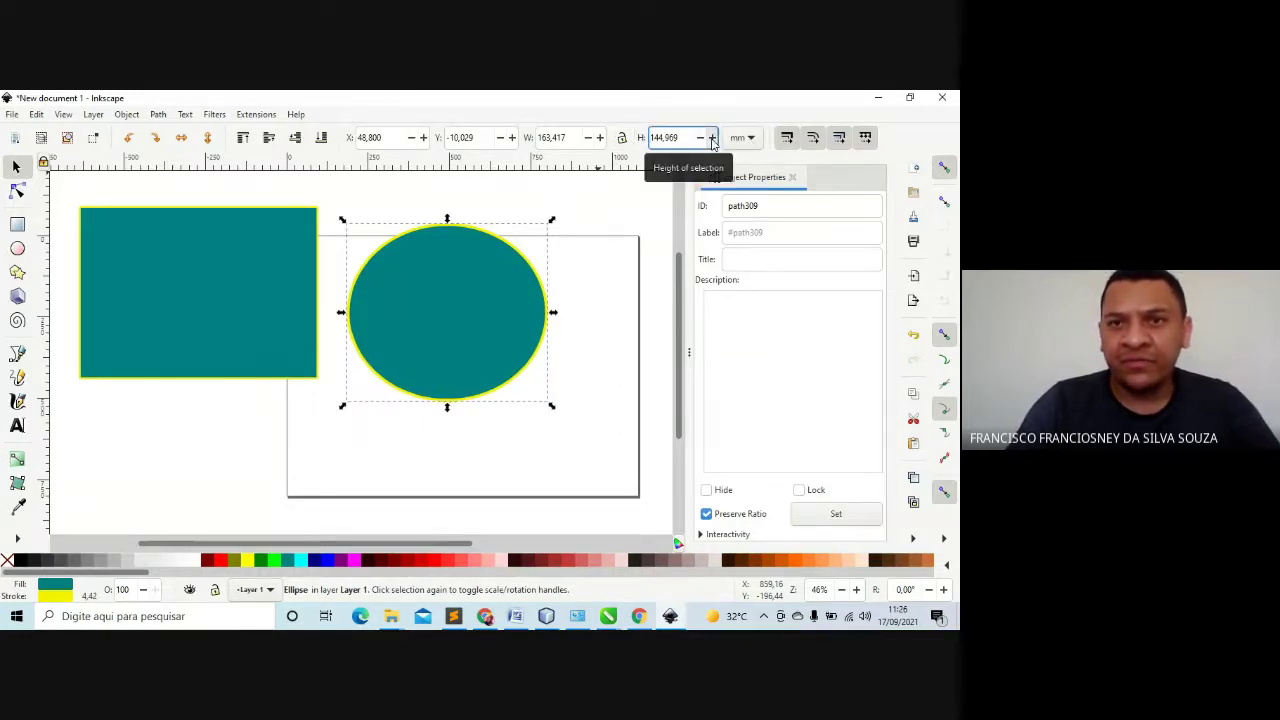
pyautogui.click(748, 138)
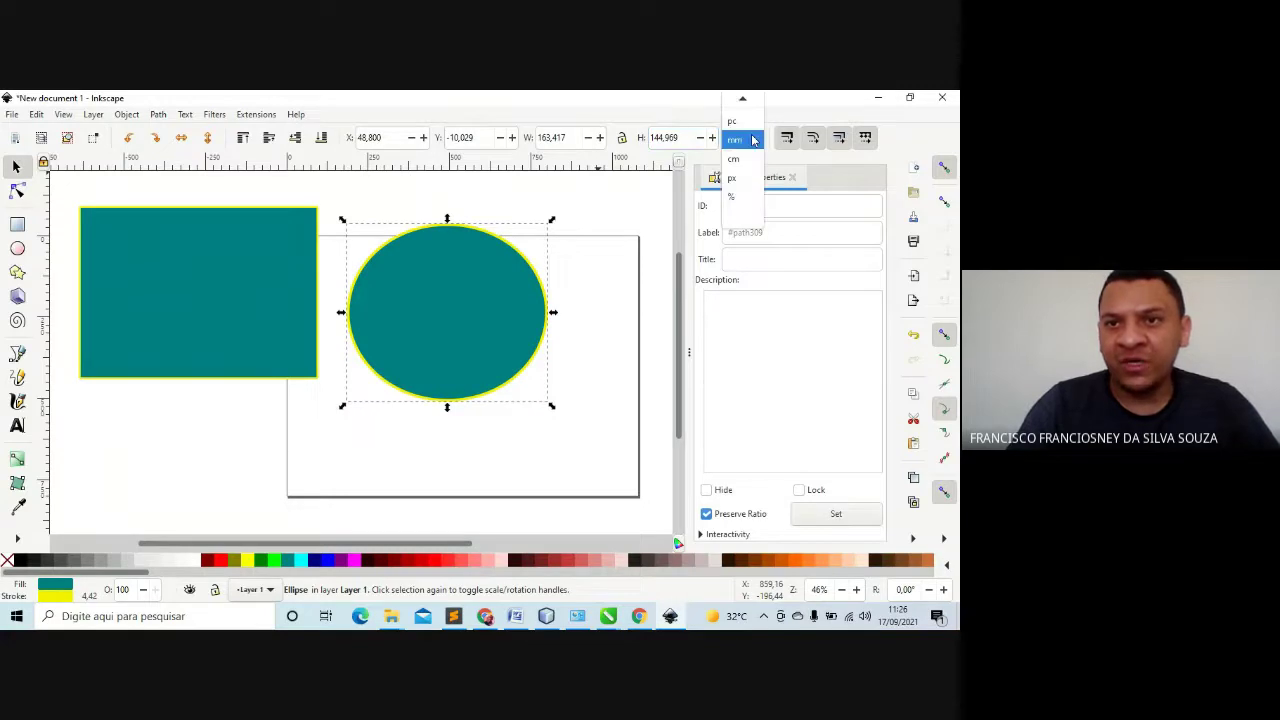
pyautogui.click(745, 178)
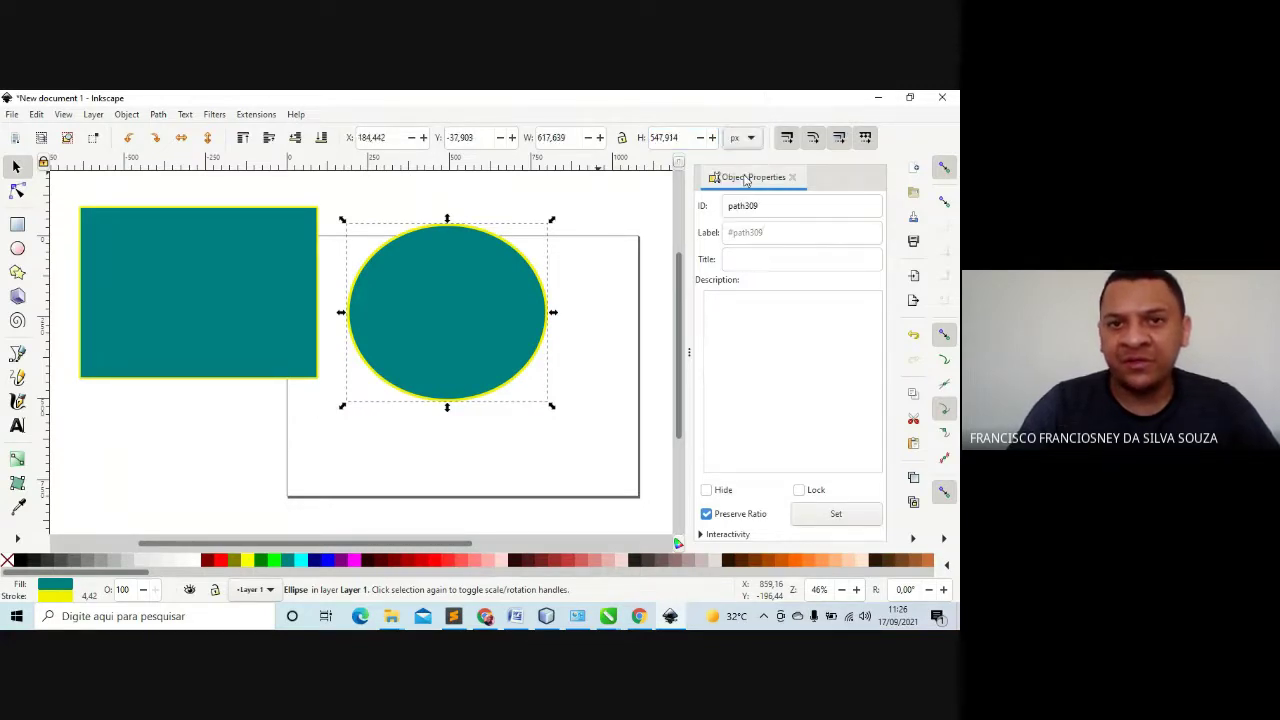
# Turn off scaling of rounded corners, select the teal rectangle and turn off transforming gradients along with objects
pyautogui.click(813, 138)
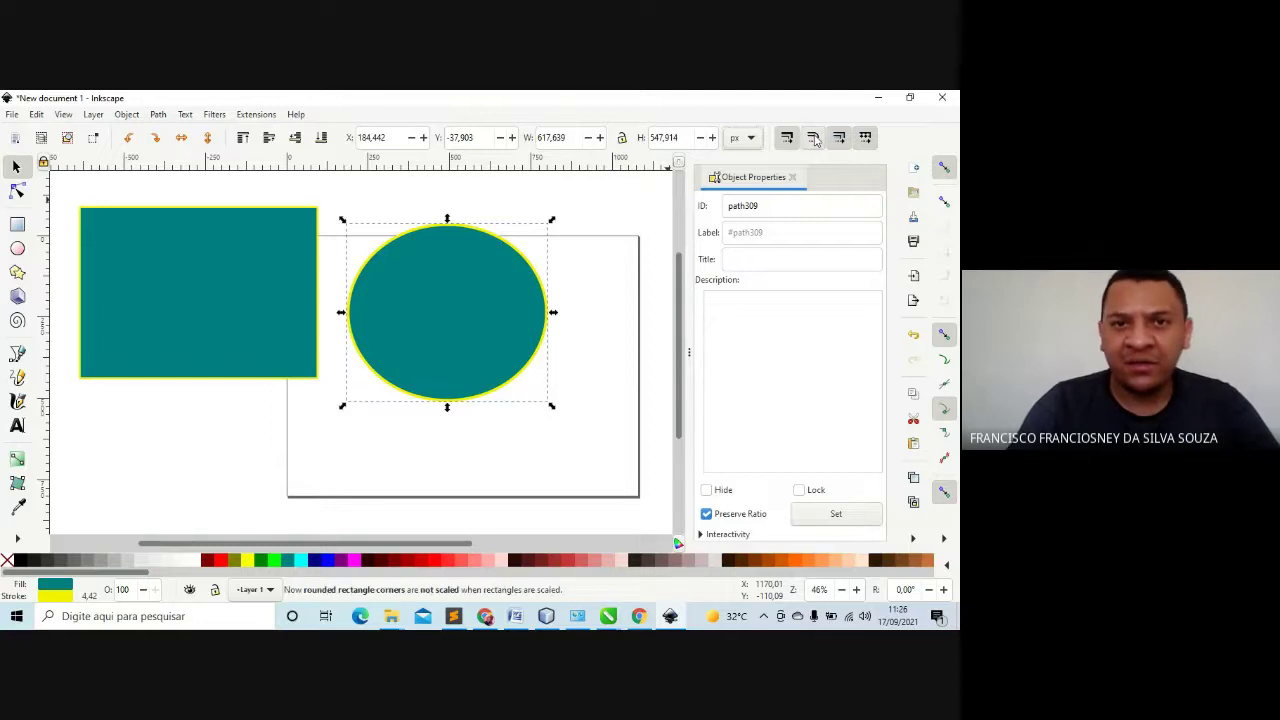
pyautogui.click(230, 270)
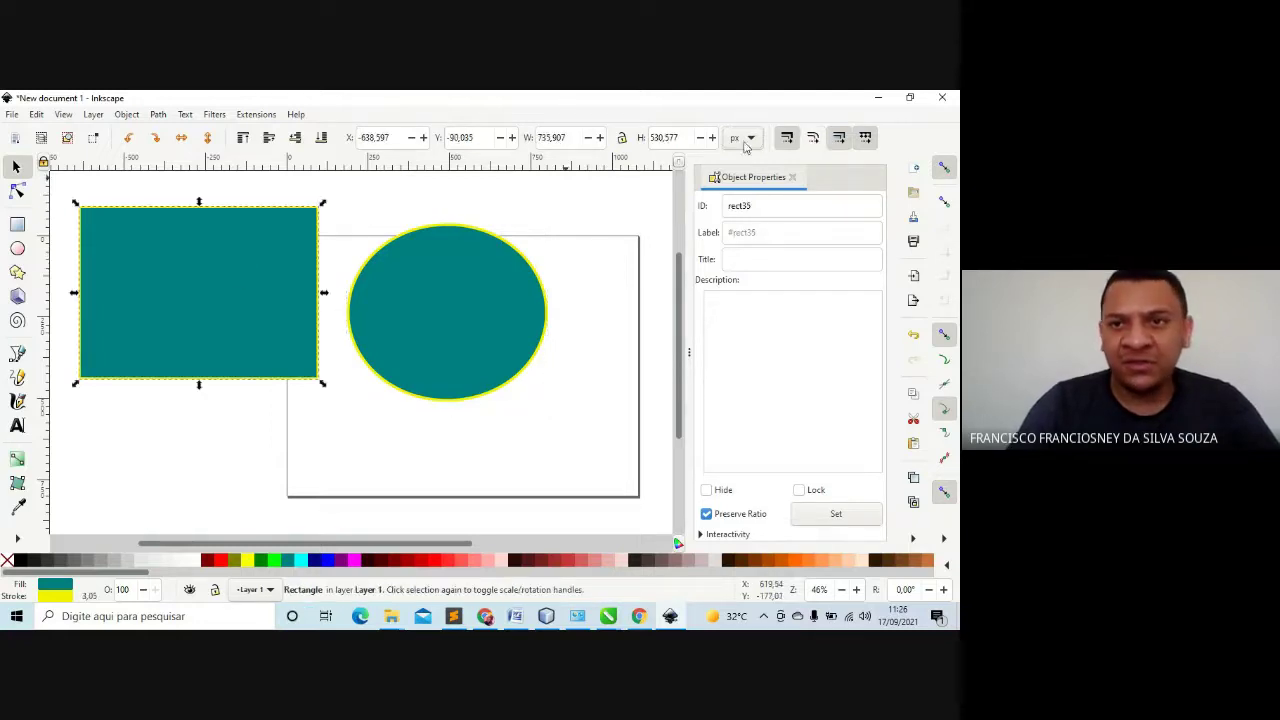
pyautogui.click(839, 138)
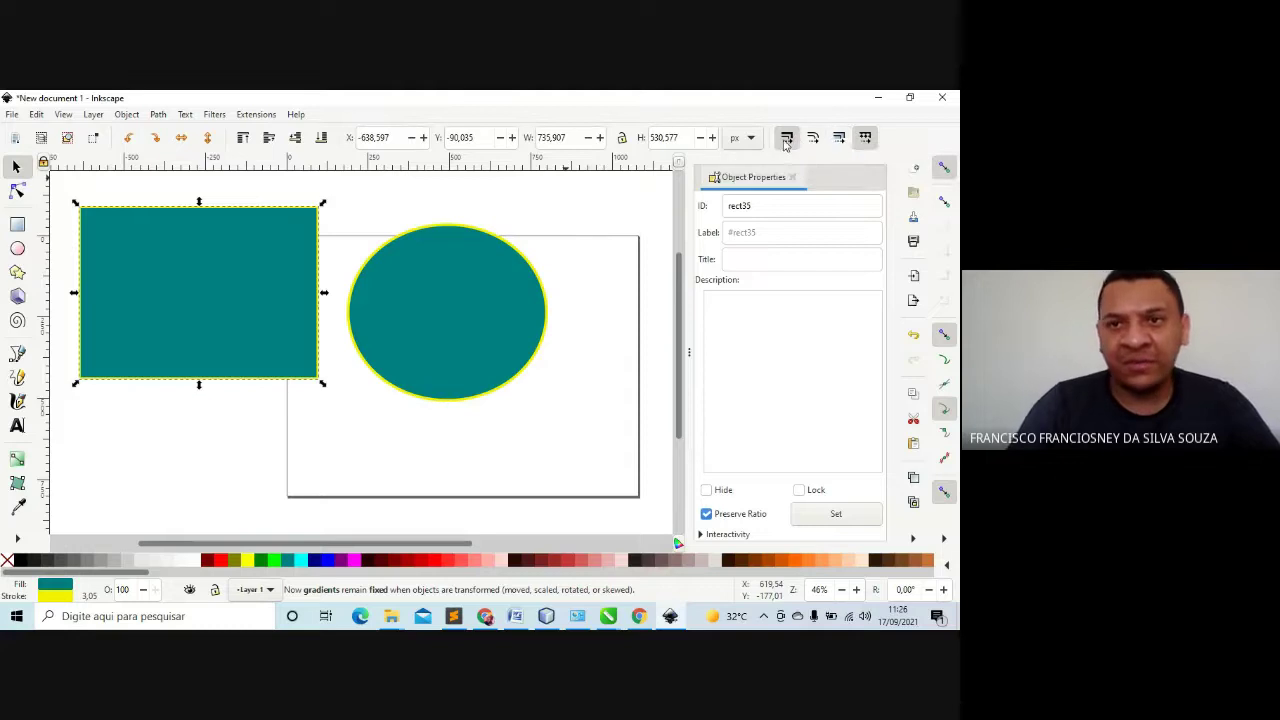
# Turn off stroke-width scaling and move the rectangle to about X -362, Y -79 px and the ellipse to about X 187, Y -68 px
pyautogui.click(787, 138)
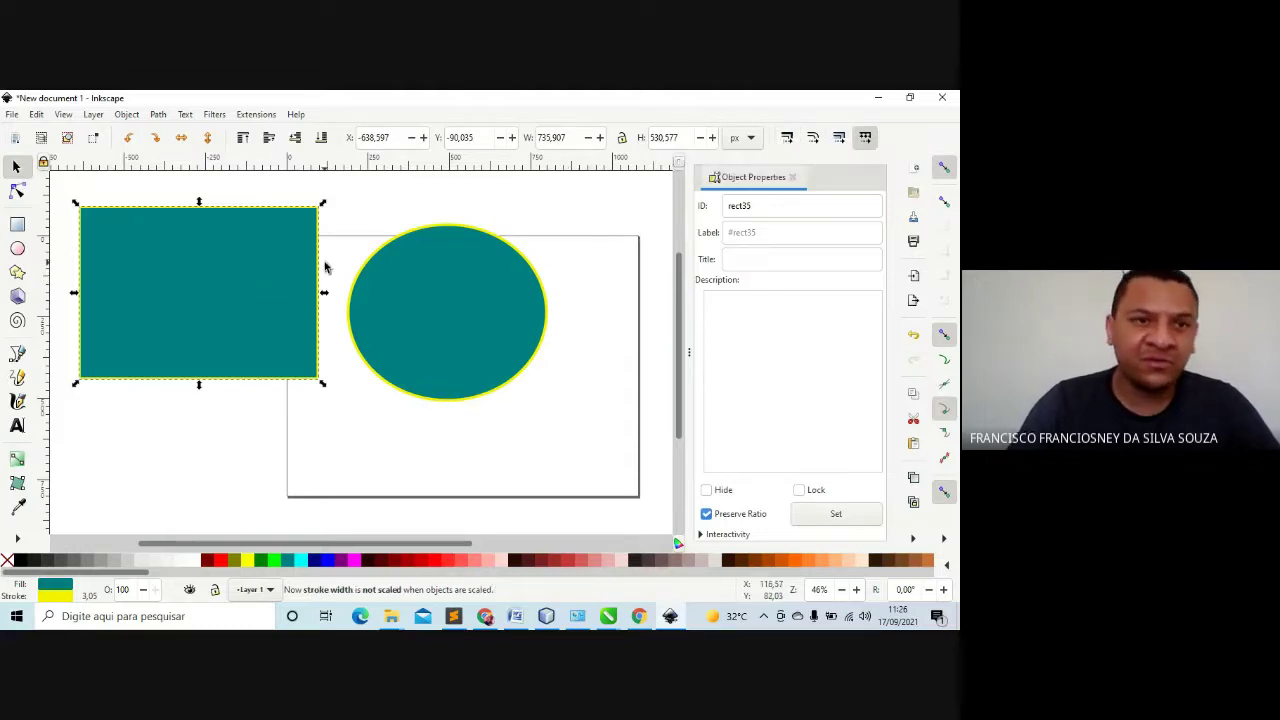
pyautogui.moveTo(180, 252); pyautogui.dragTo(277, 266)
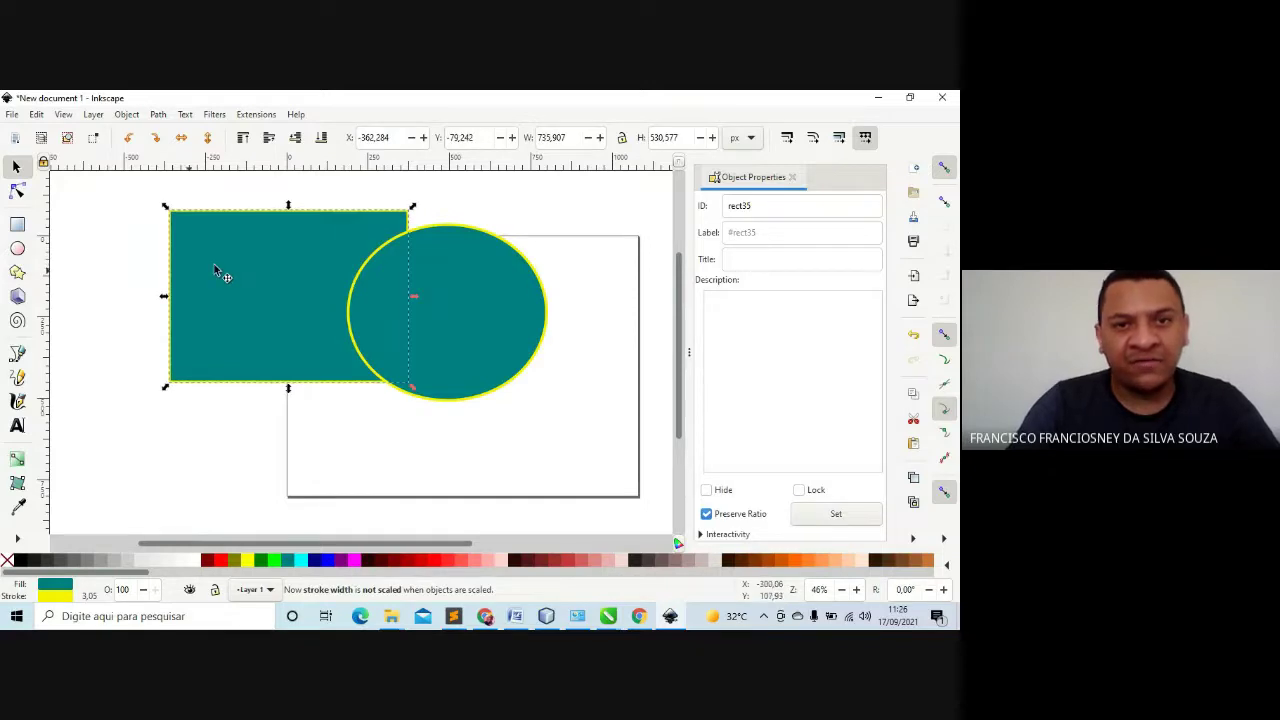
pyautogui.moveTo(508, 286); pyautogui.dragTo(463, 282)
# Turn scaling of rounded corners and stroke width on and off again, and turn off transforming patterns along with objects
pyautogui.click(813, 138)
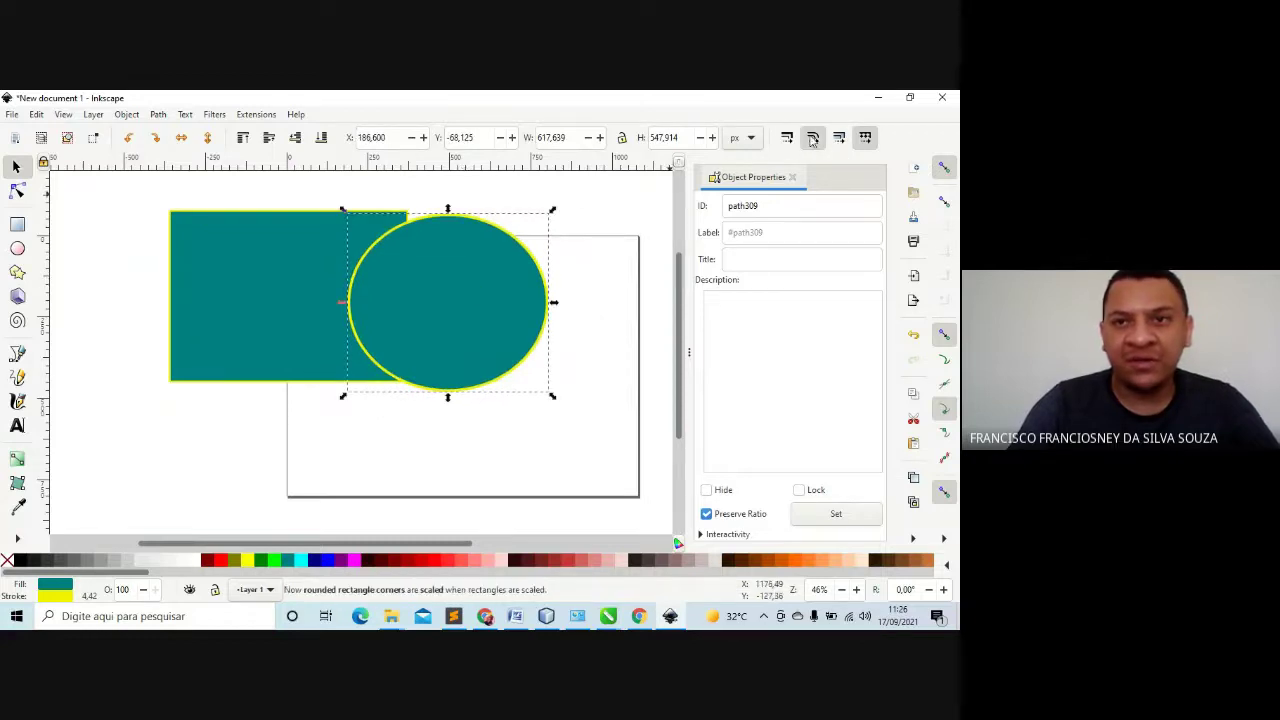
pyautogui.click(787, 138)
pyautogui.click(242, 284)
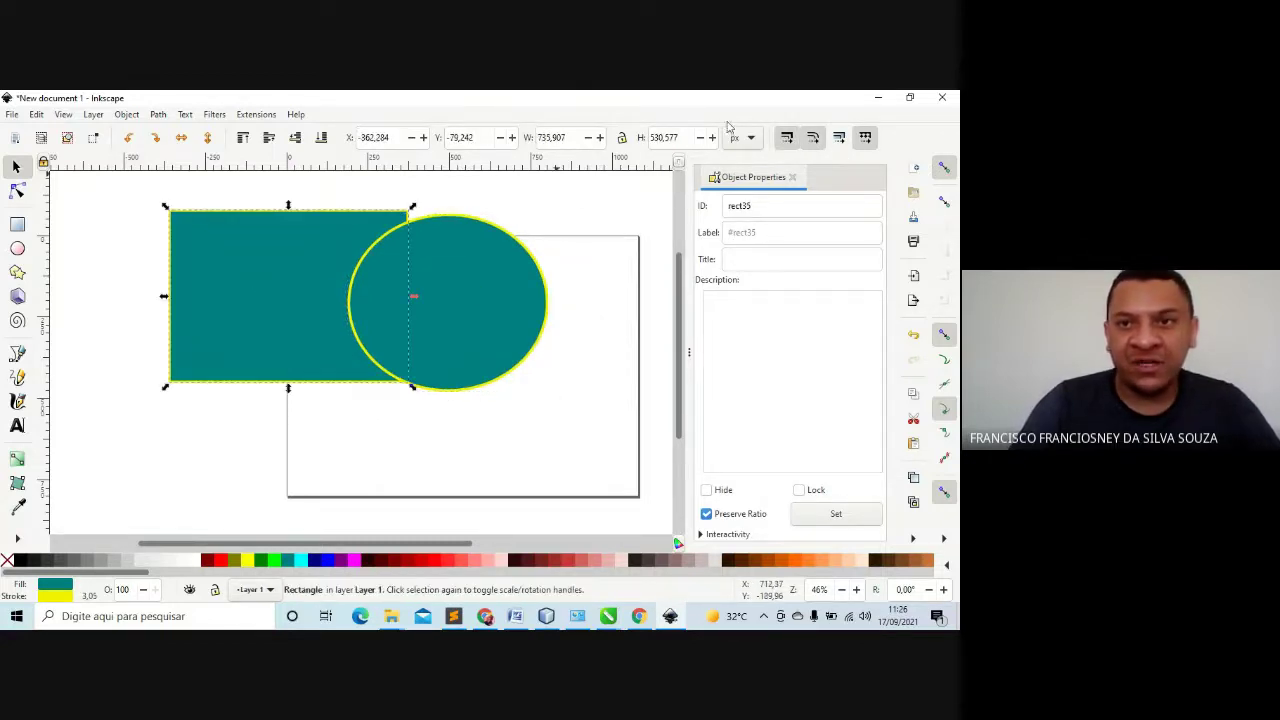
pyautogui.click(787, 141)
pyautogui.click(813, 139)
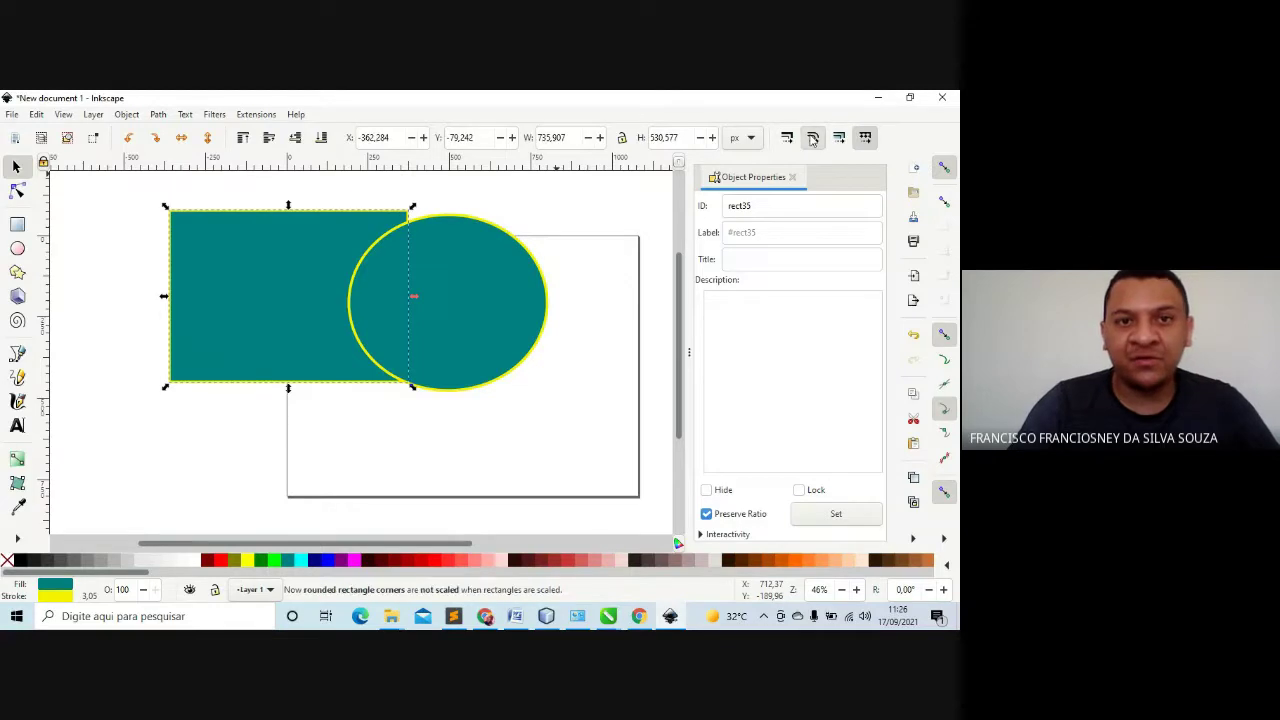
pyautogui.click(866, 139)
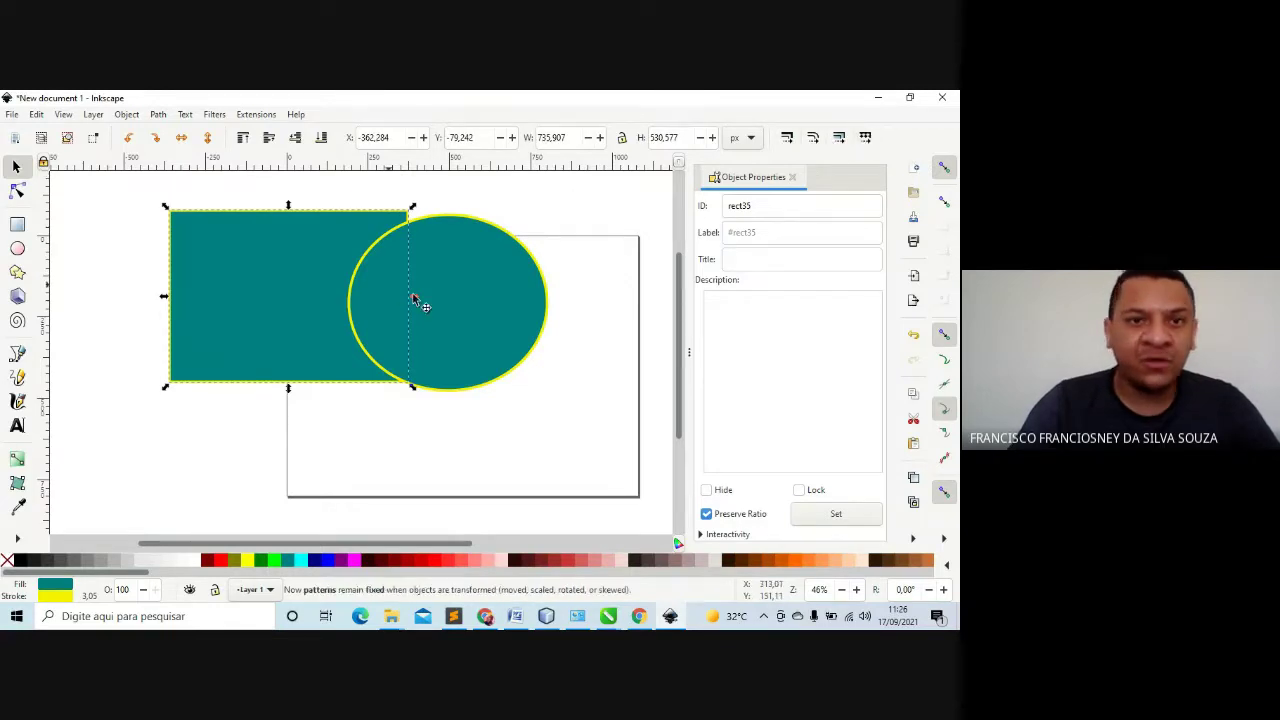
# Shrink the rectangle and the ellipse, the ellipse to about 402 by 386 px, and place them side by side across the page's upper edge
pyautogui.moveTo(450, 297); pyautogui.dragTo(542, 275)
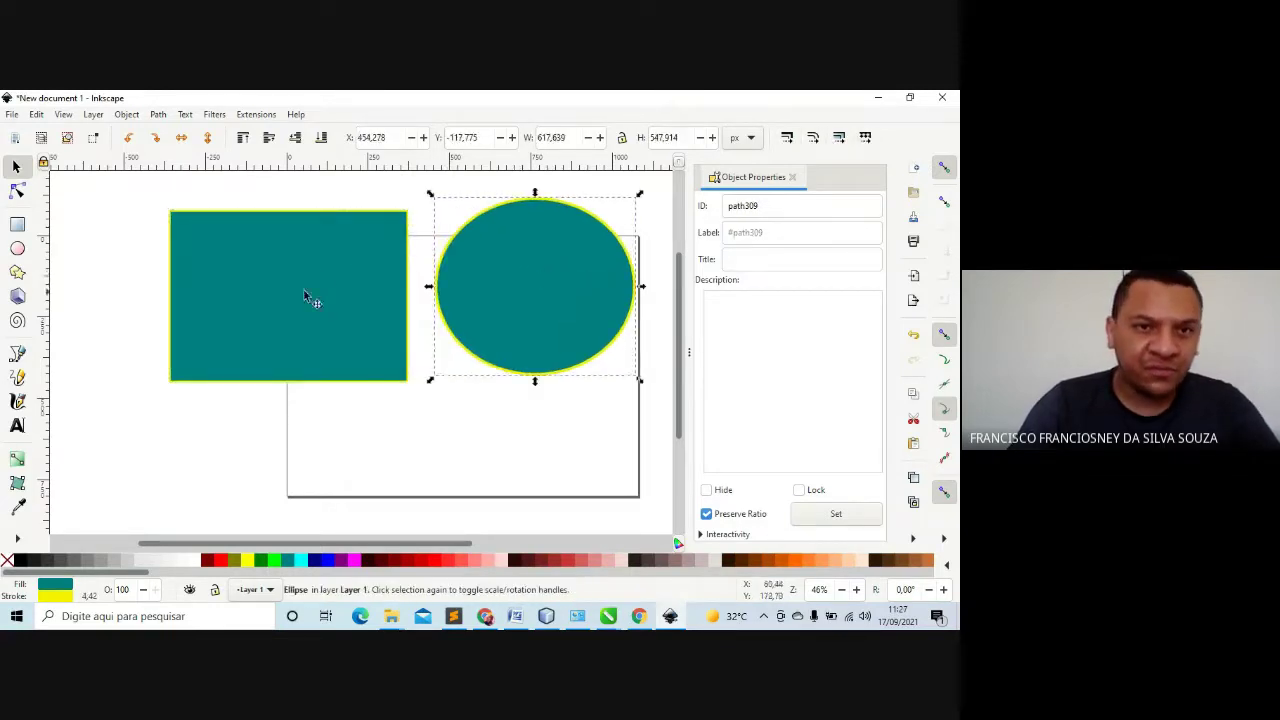
pyautogui.click(316, 274)
pyautogui.moveTo(410, 388); pyautogui.dragTo(285, 336)
pyautogui.moveTo(251, 297); pyautogui.dragTo(366, 257)
pyautogui.click(524, 289)
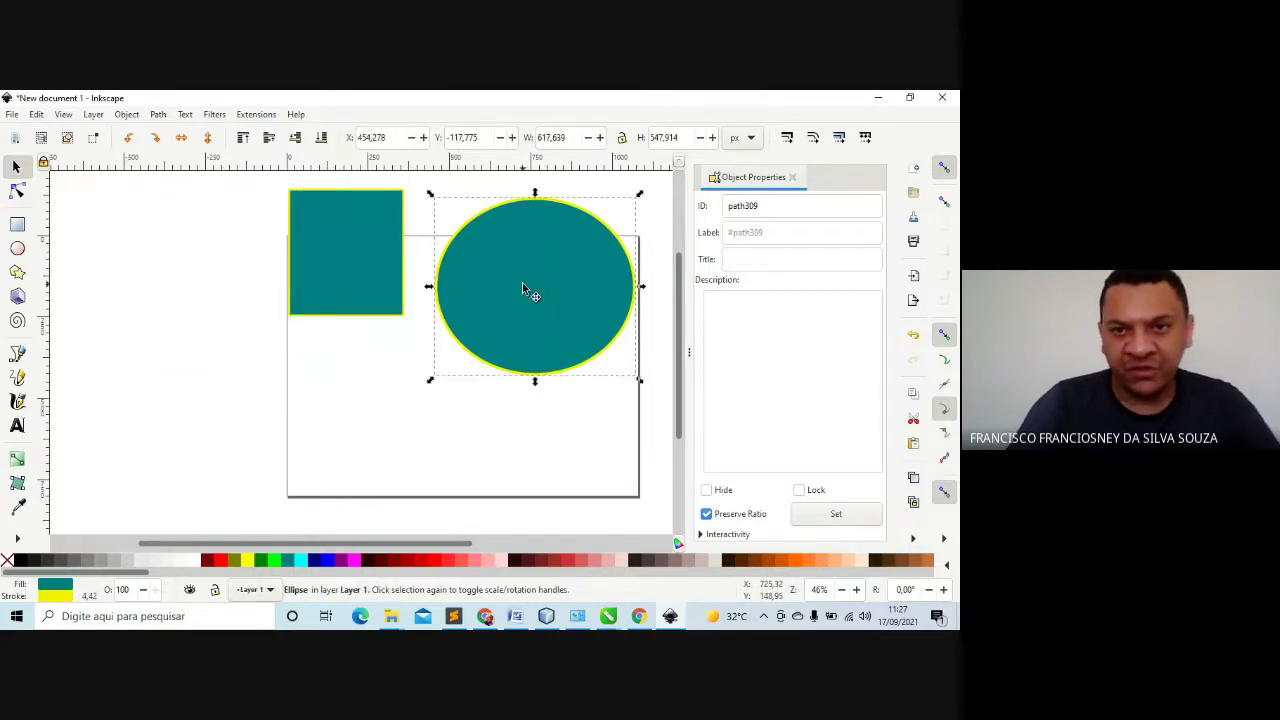
pyautogui.moveTo(641, 380); pyautogui.dragTo(507, 280)
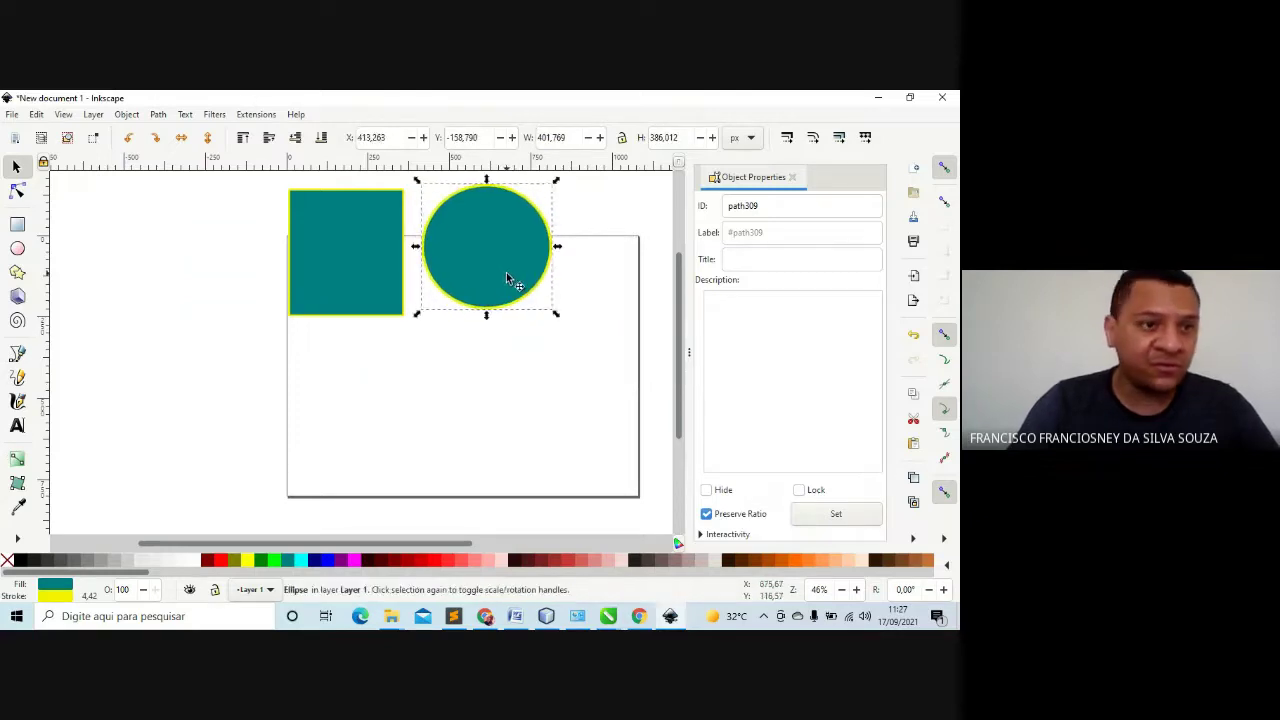
# Draw a five-cornered star below the rectangle and move it to the lower-right part of the page
pyautogui.click(18, 272)
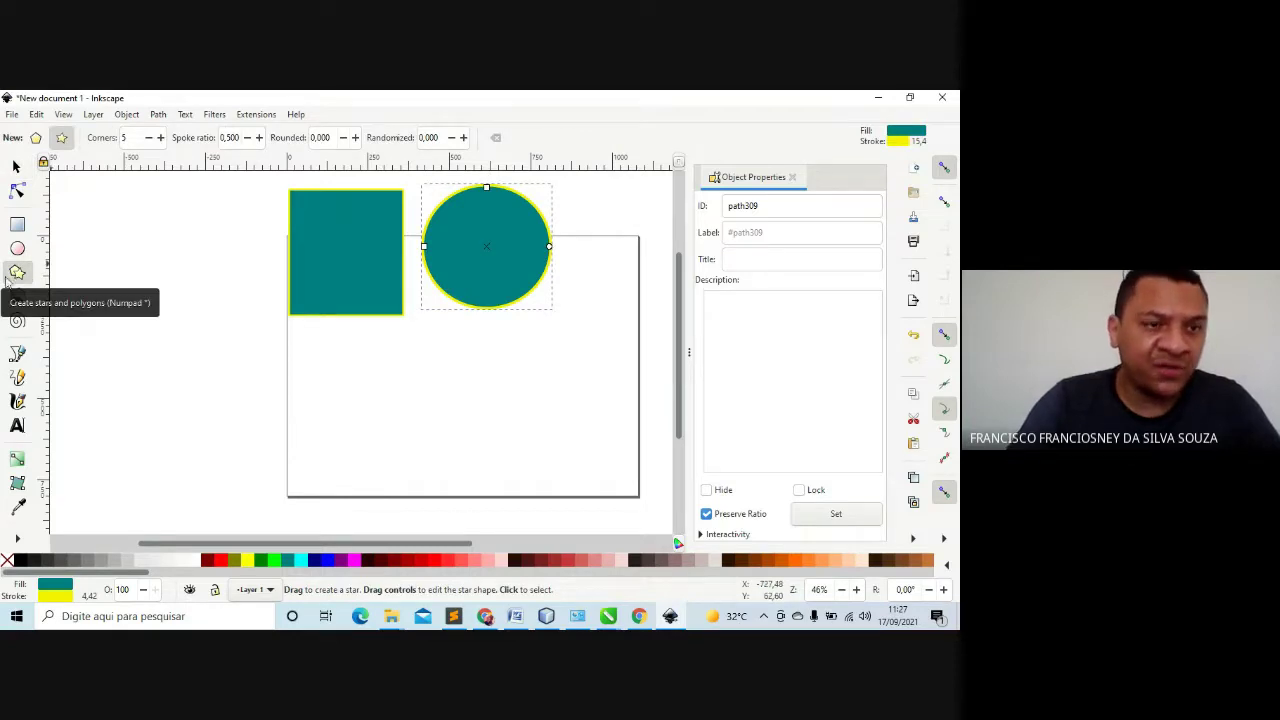
pyautogui.moveTo(372, 352); pyautogui.dragTo(434, 373)
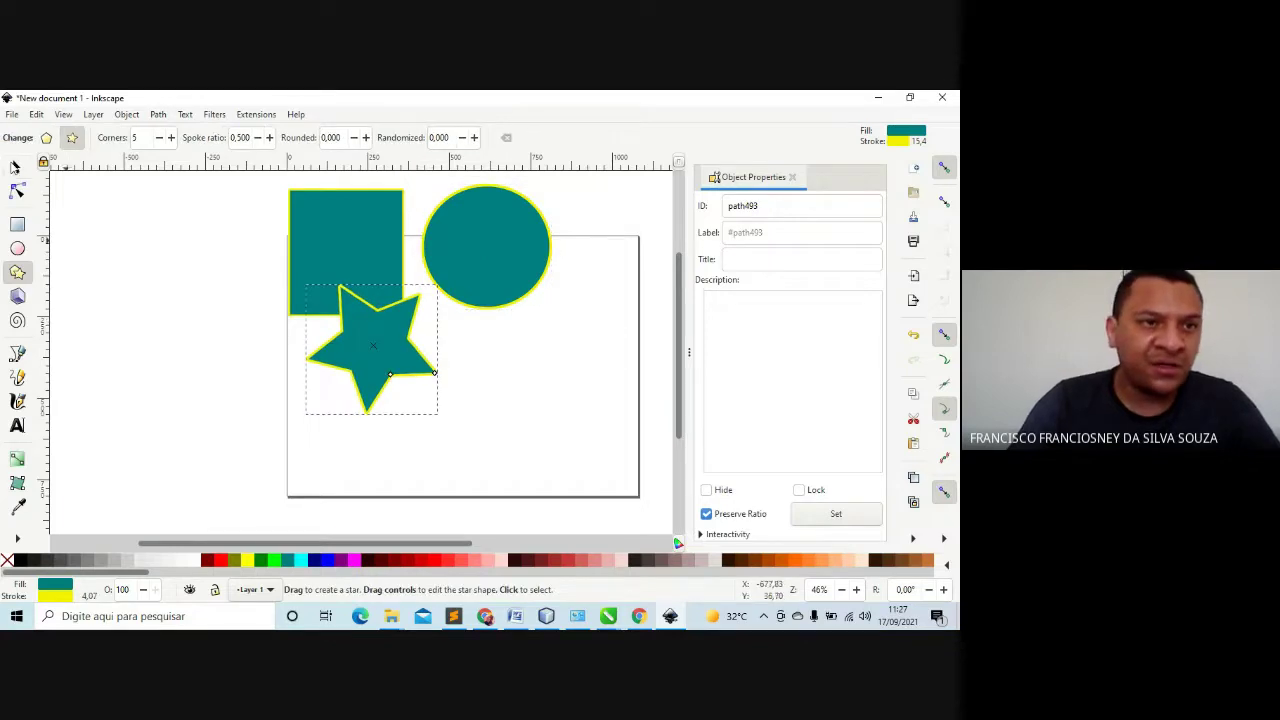
pyautogui.click(15, 167)
pyautogui.moveTo(545, 365); pyautogui.dragTo(582, 397)
# Try drawing a 3D box about 1045 by 733 px across the page, and delete it
pyautogui.click(17, 320)
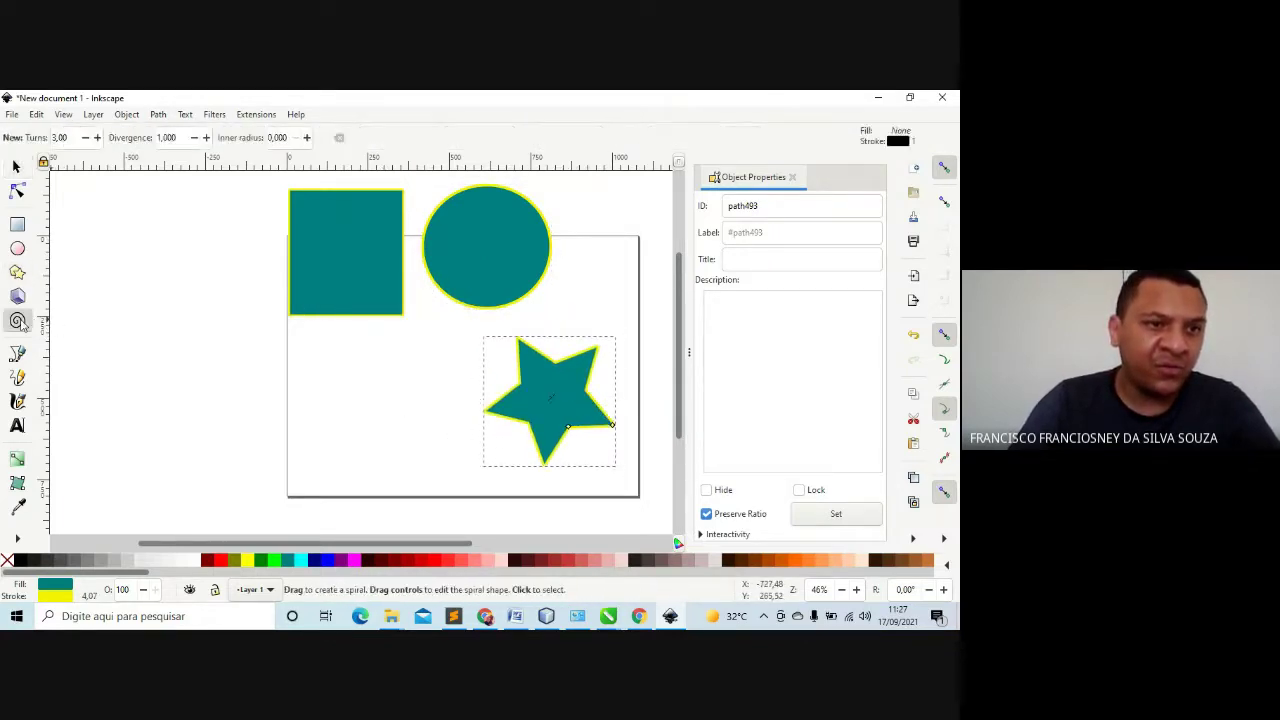
pyautogui.click(17, 296)
pyautogui.moveTo(289, 373); pyautogui.dragTo(625, 278)
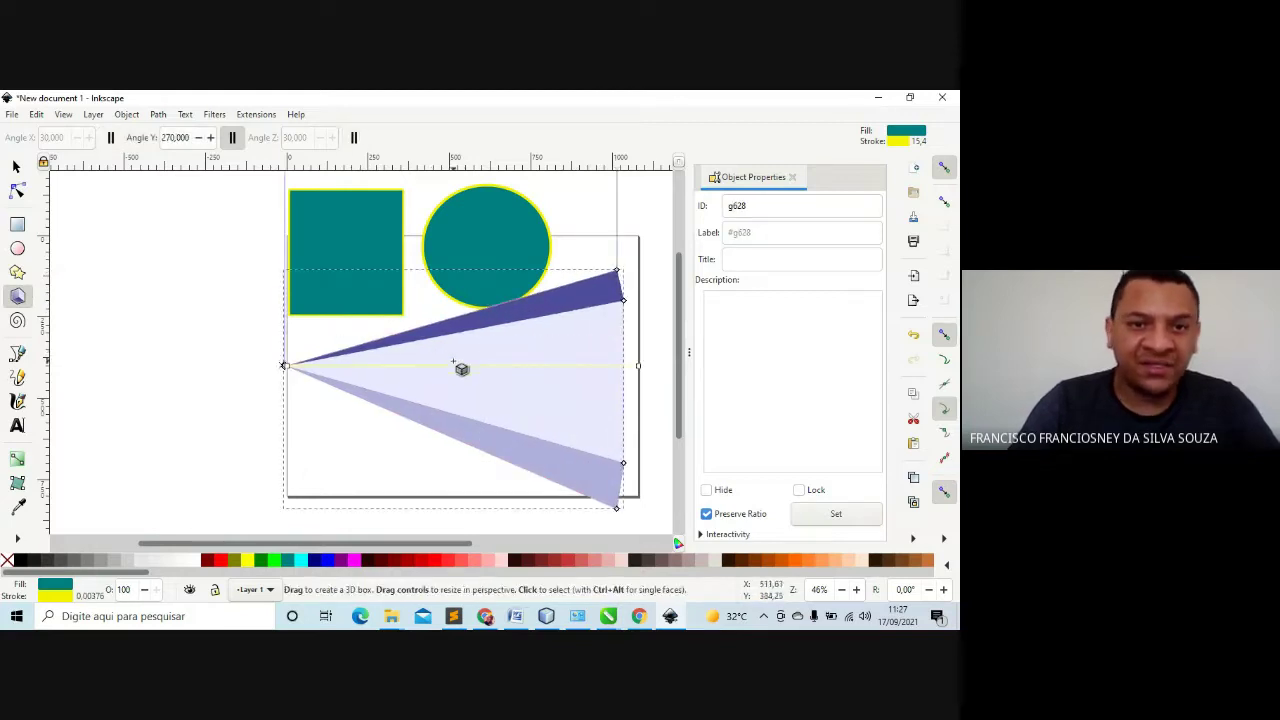
pyautogui.click(18, 167)
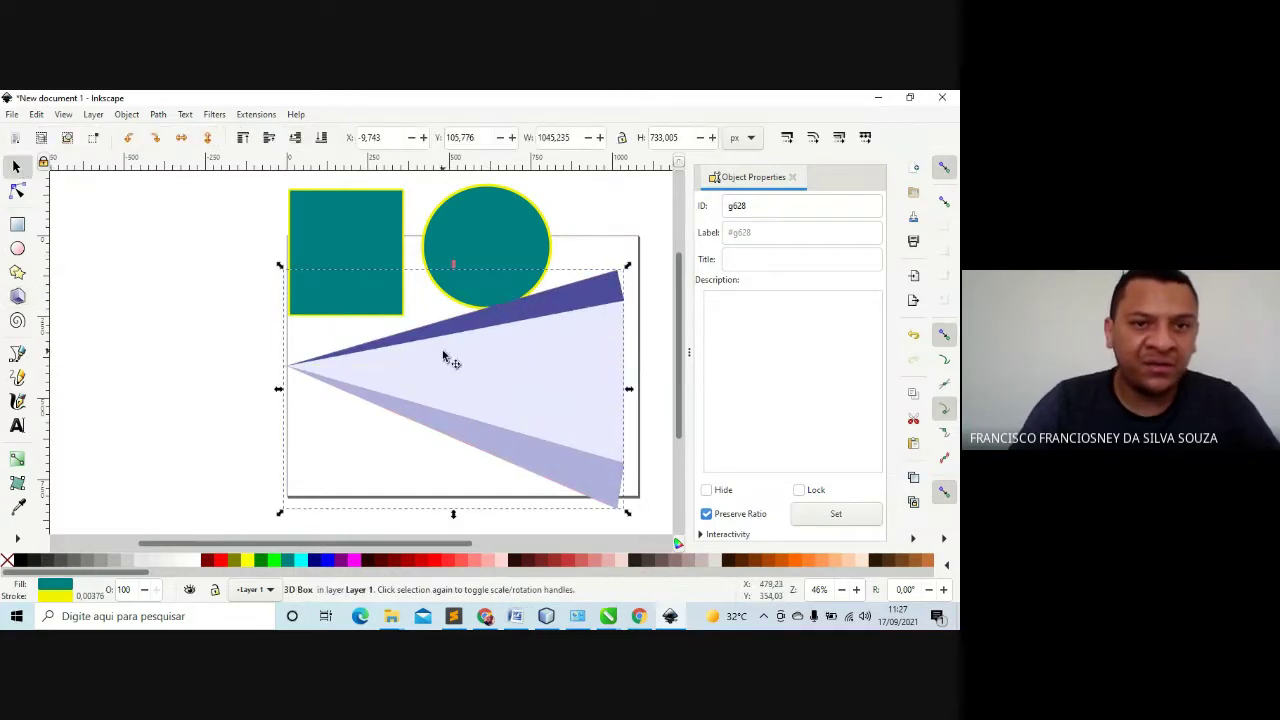
pyautogui.moveTo(443, 355); pyautogui.dragTo(213, 402)
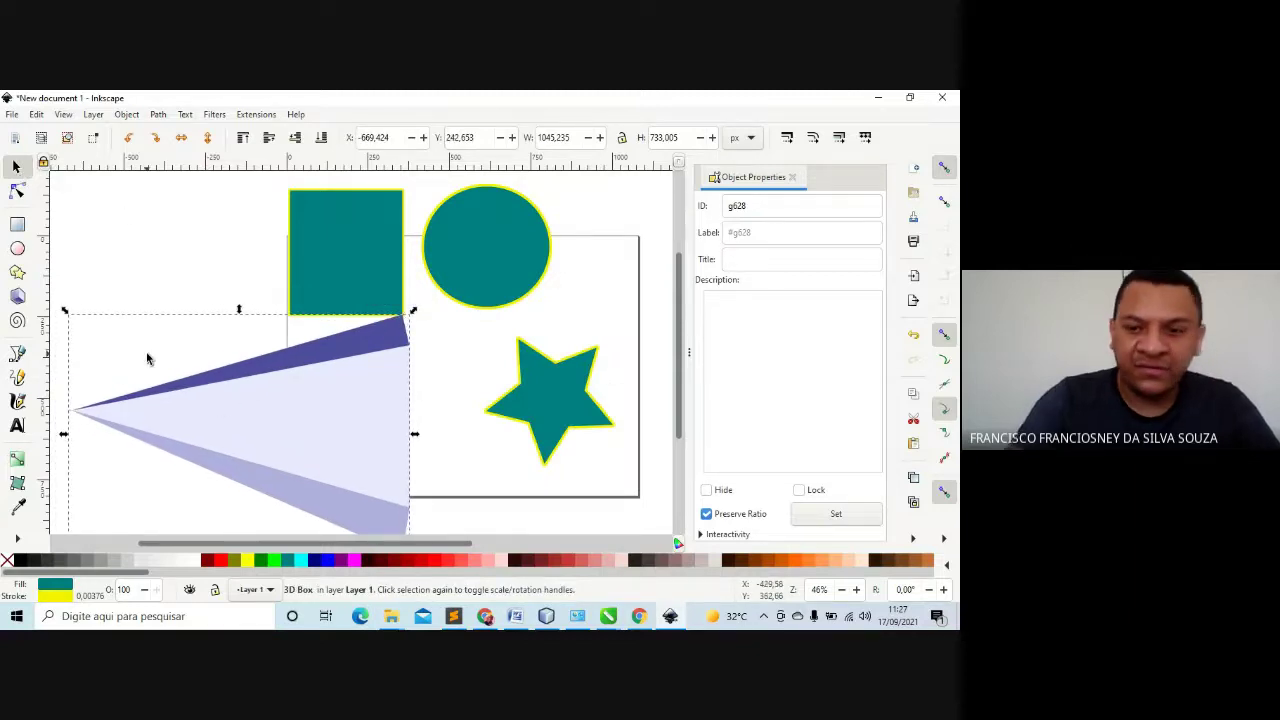
pyautogui.press('Delete')
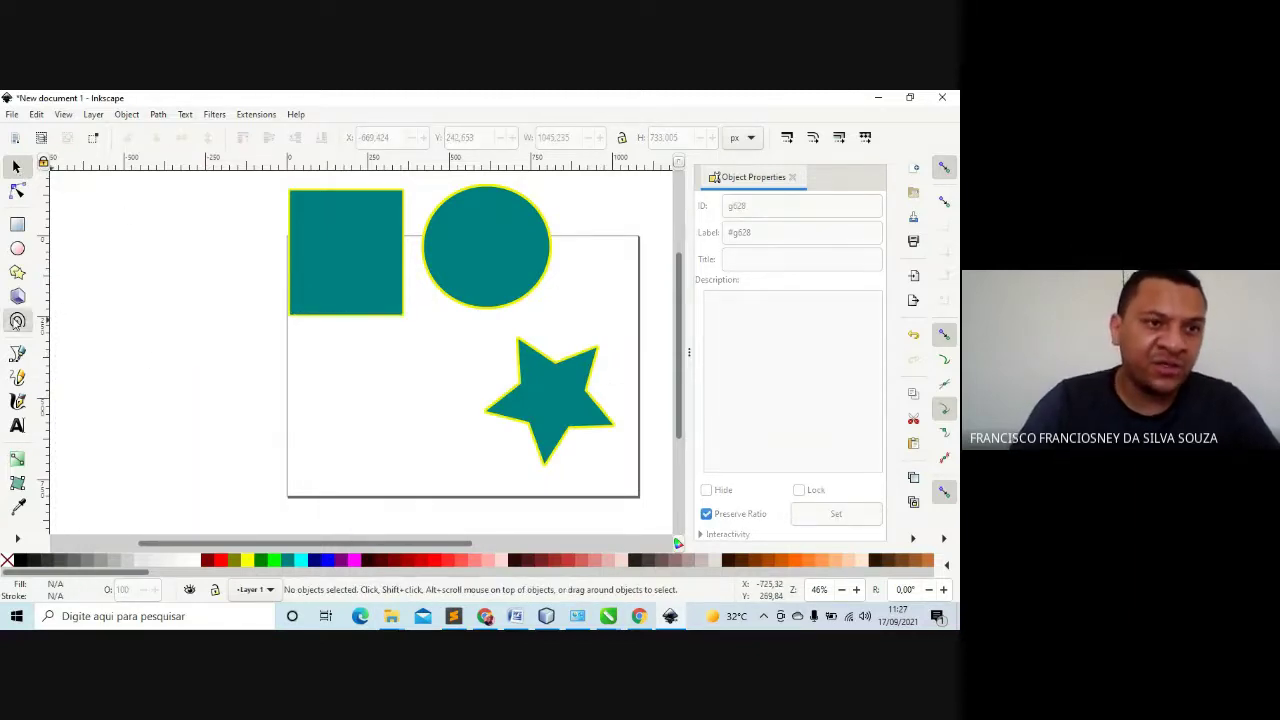
# Try drawing two spirals around the page's left edge and undo them
pyautogui.click(17, 320)
pyautogui.moveTo(237, 361); pyautogui.dragTo(355, 387)
pyautogui.moveTo(246, 290); pyautogui.dragTo(277, 300)
pyautogui.hotkey('ctrl', 'z')
pyautogui.hotkey('ctrl', 'z')
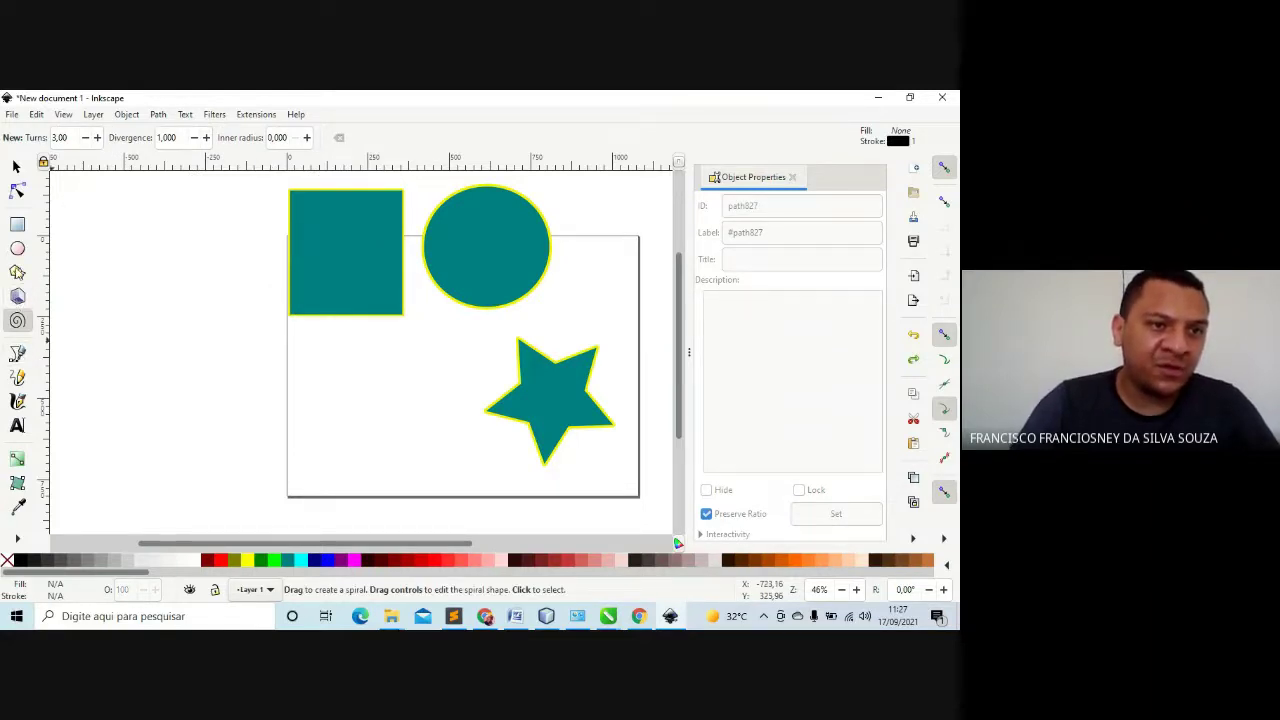
# Draw a second star about 588 px across over the page's left edge and set its number of corners to 28
pyautogui.click(17, 273)
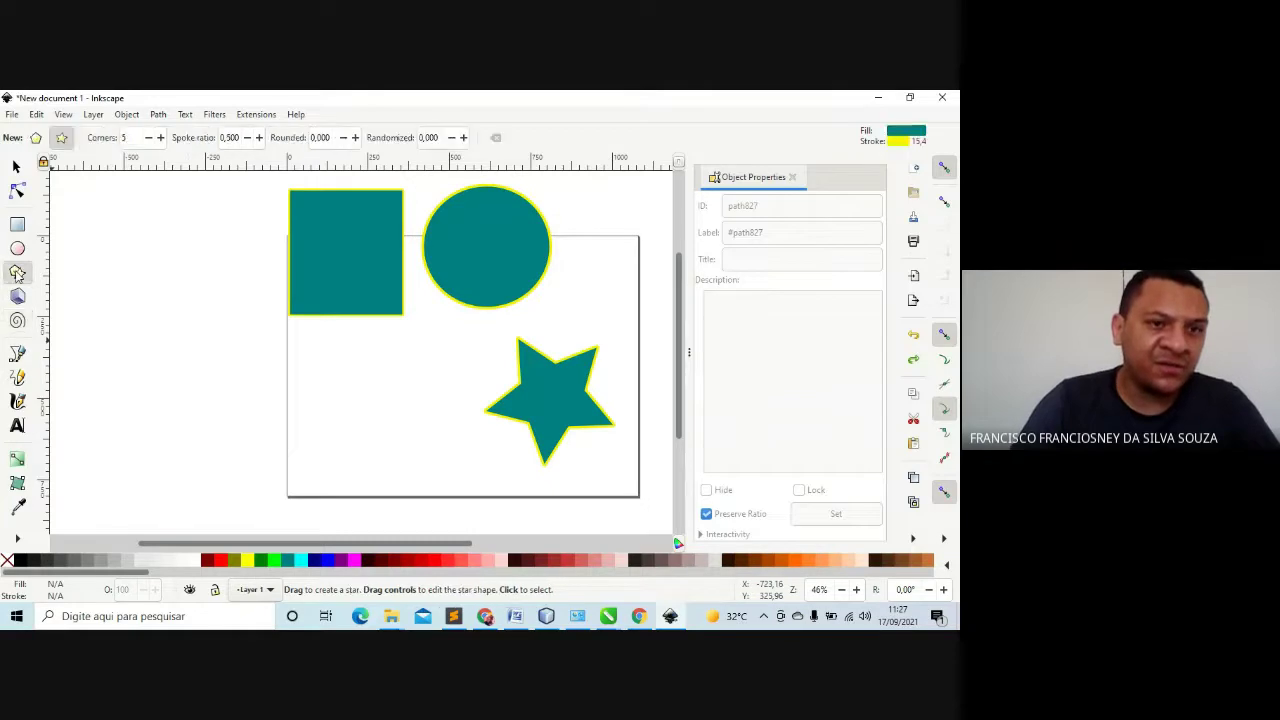
pyautogui.moveTo(304, 376); pyautogui.dragTo(387, 424)
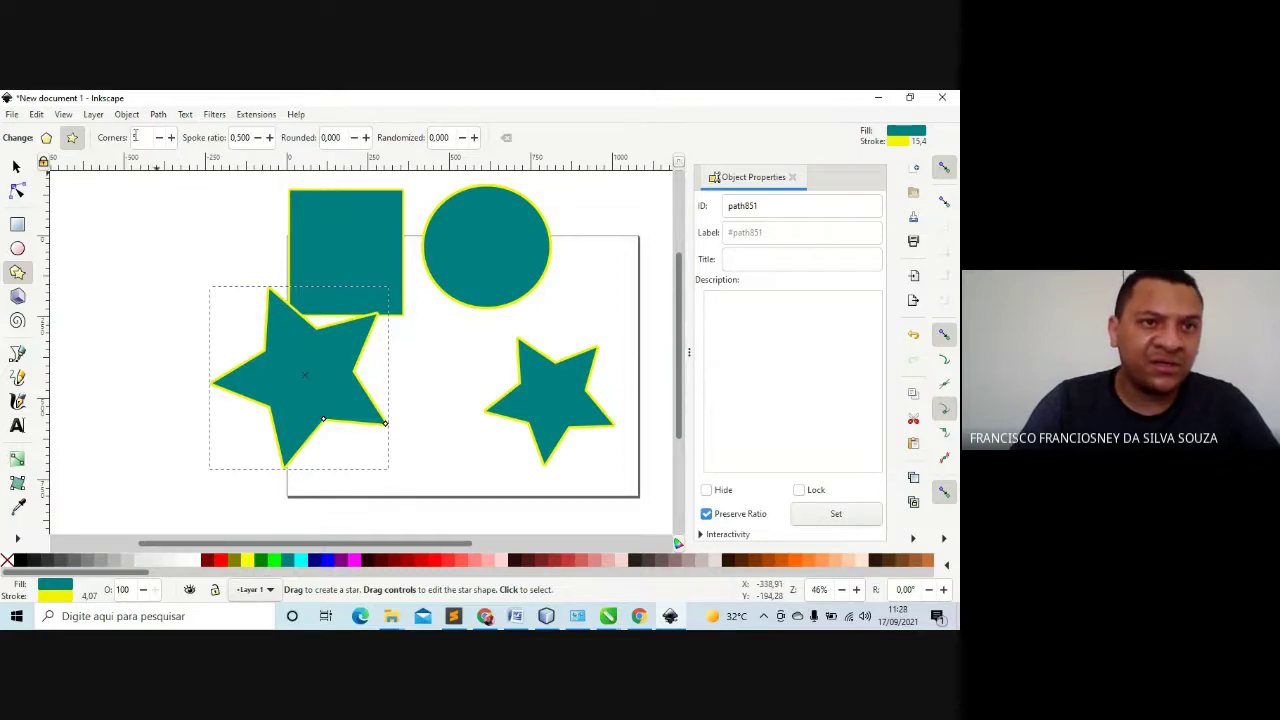
pyautogui.click(170, 138)
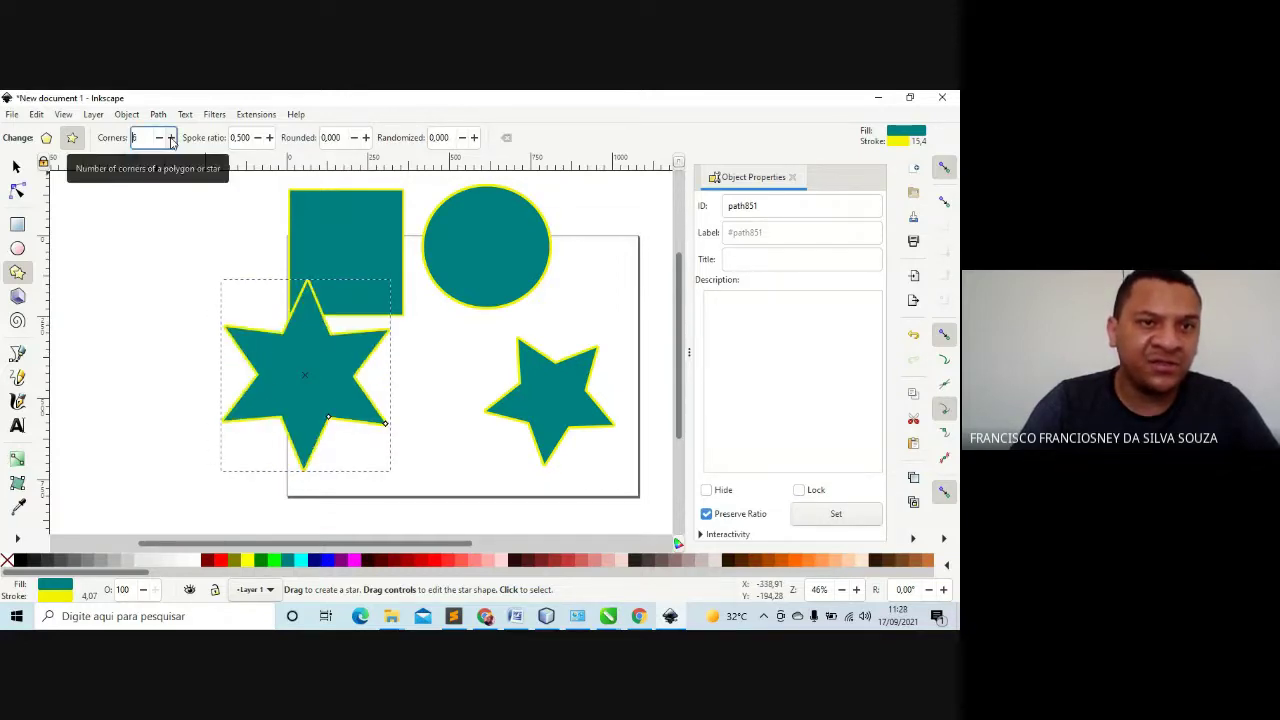
pyautogui.click(171, 138)
pyautogui.click(171, 138)
pyautogui.click(171, 138)
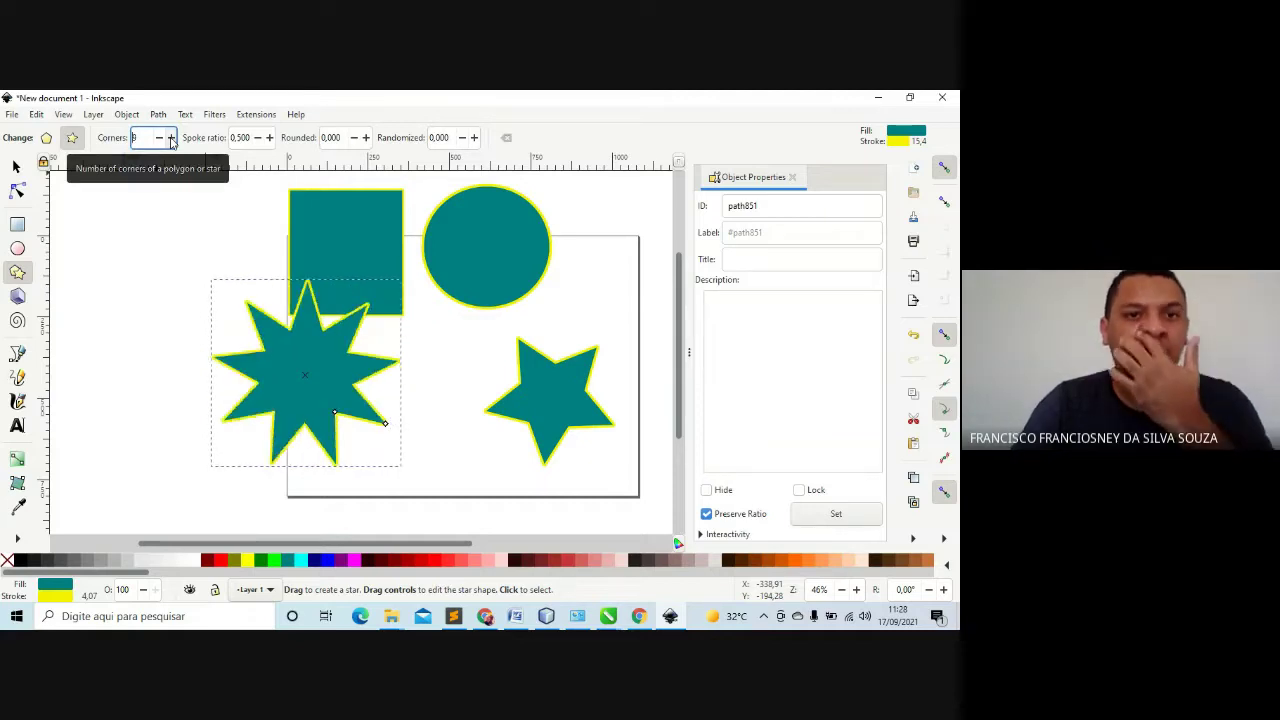
pyautogui.click(171, 138)
pyautogui.click(171, 138)
pyautogui.click(171, 138)
pyautogui.click(171, 138)
pyautogui.click(171, 138)
pyautogui.click(171, 138)
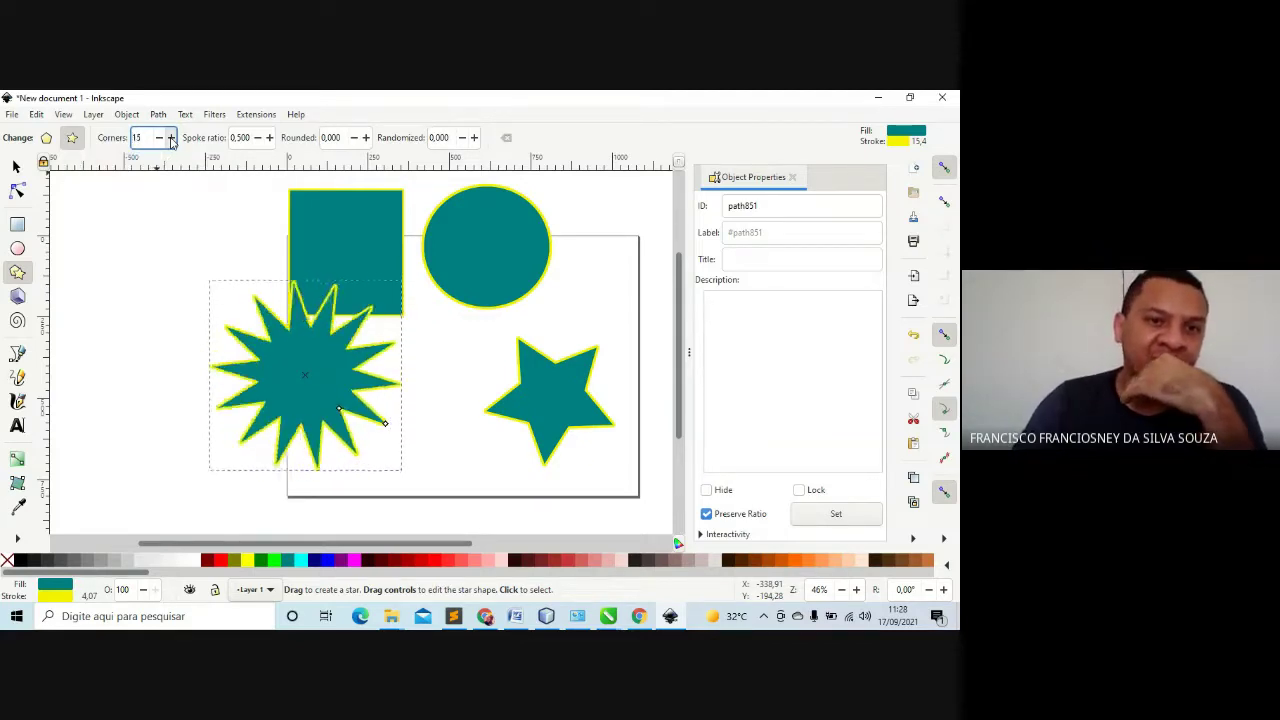
pyautogui.click(171, 138)
pyautogui.click(171, 138)
pyautogui.click(171, 138)
pyautogui.click(171, 138)
pyautogui.click(171, 138)
pyautogui.click(171, 138)
pyautogui.click(171, 138)
pyautogui.click(171, 138)
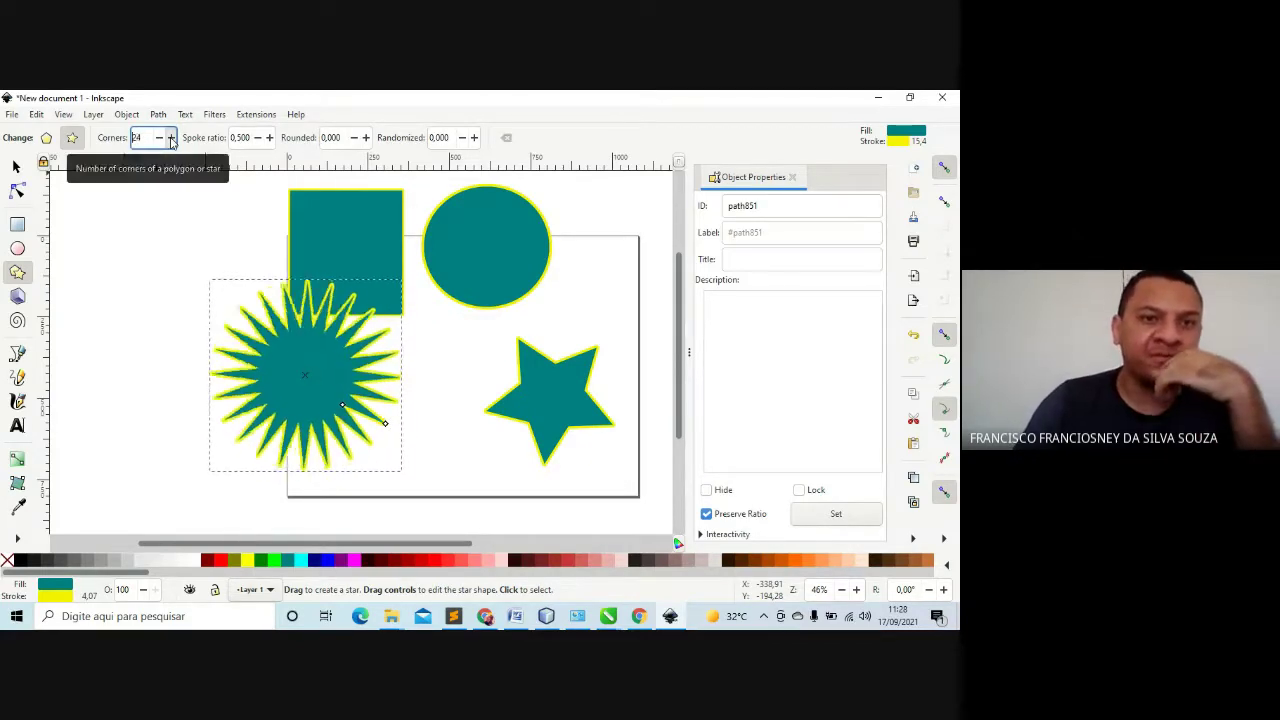
pyautogui.click(171, 138)
pyautogui.click(171, 138)
pyautogui.click(171, 138)
pyautogui.click(171, 138)
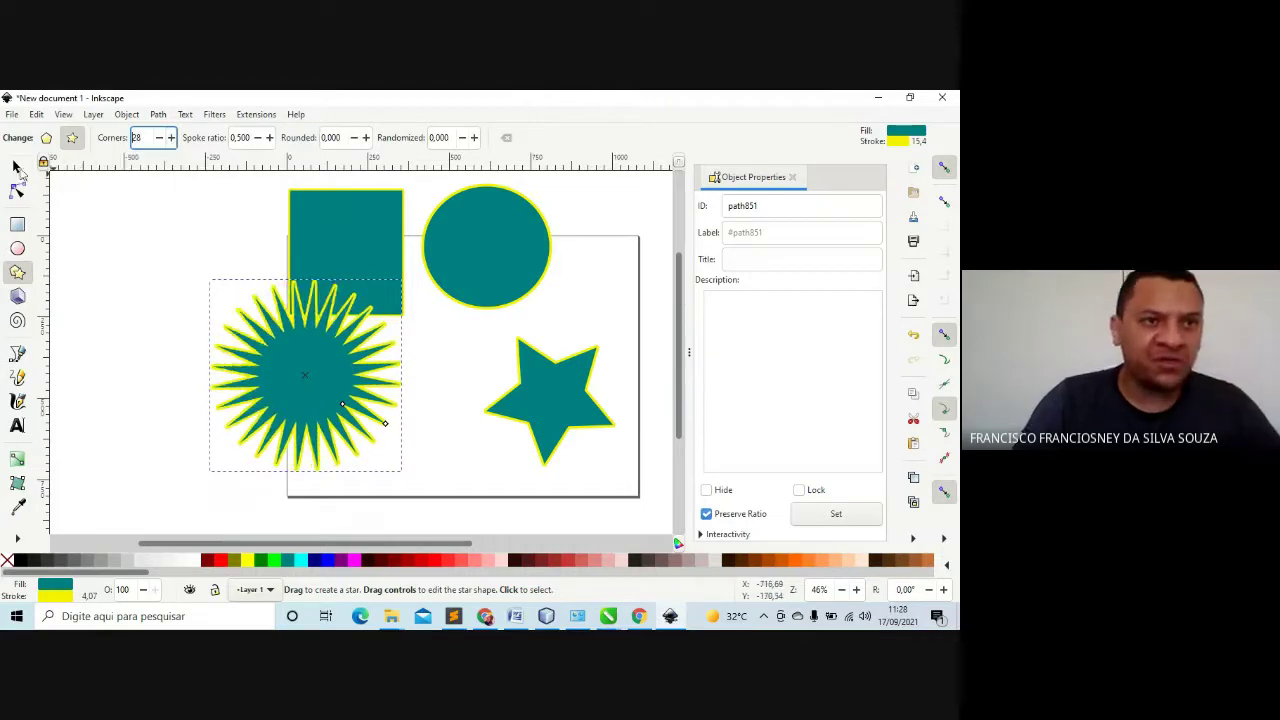
# Shrink the 28-cornered star to about 461 by 419 px and move it to about X -569, Y -112 px
pyautogui.click(16, 166)
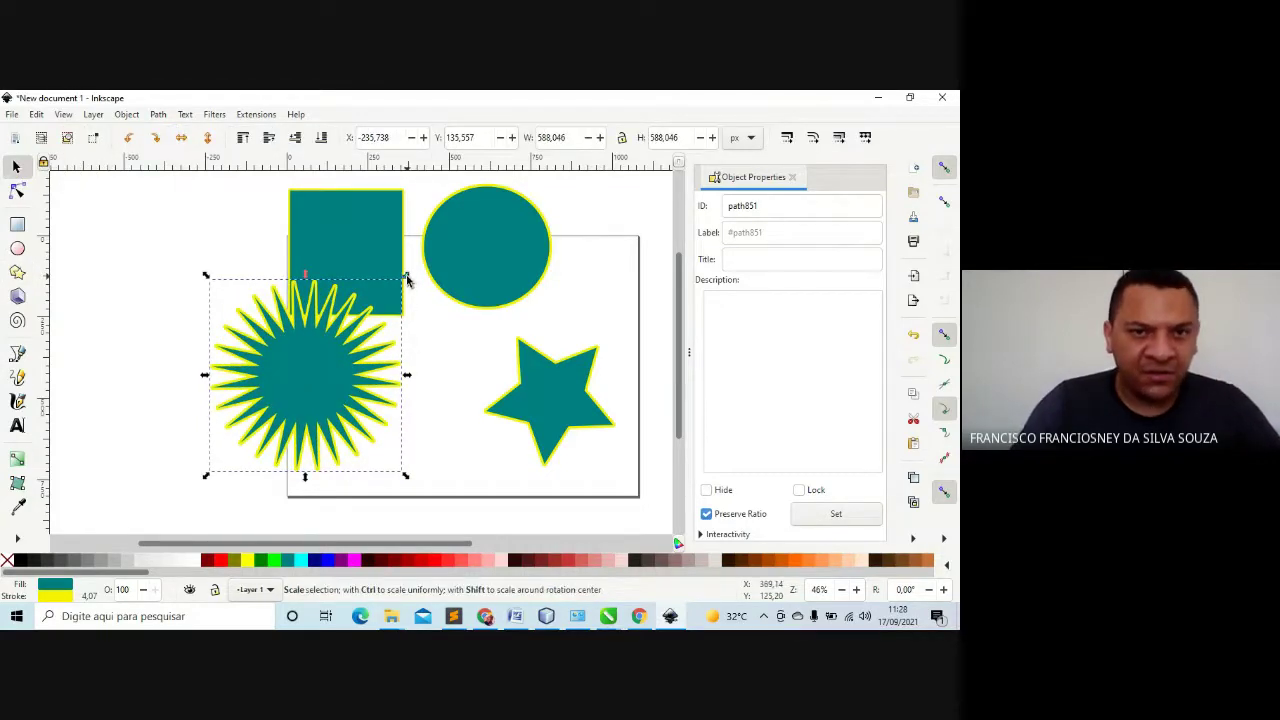
pyautogui.moveTo(406, 276); pyautogui.dragTo(208, 243)
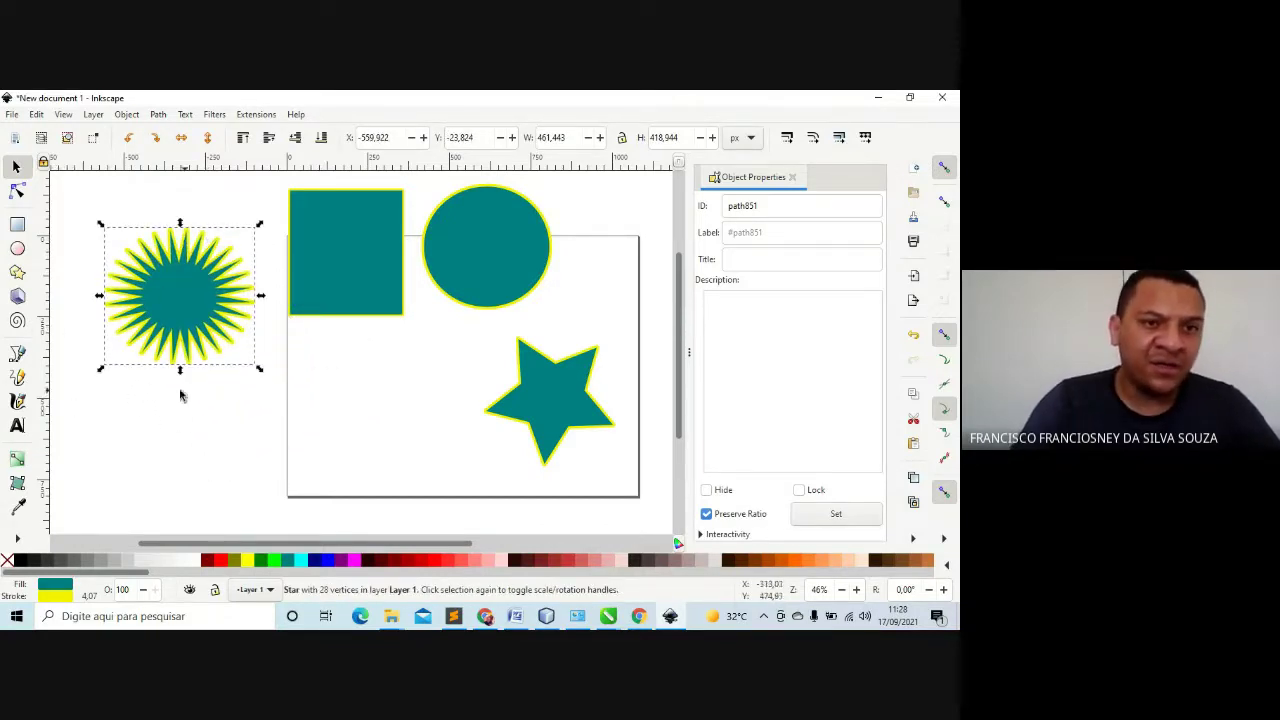
pyautogui.moveTo(199, 322); pyautogui.dragTo(196, 293)
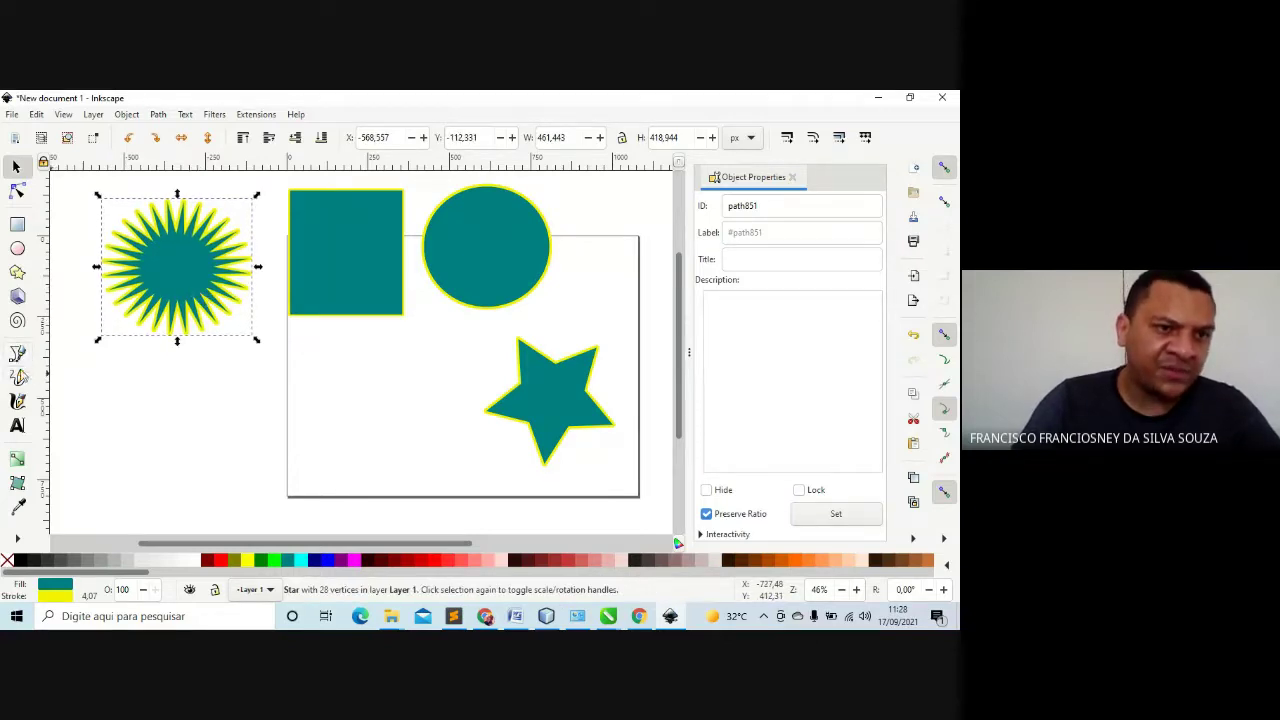
# Draw a closed triangle about 748 by 330 px with the Pen tool, below the rectangle and across the page's left edge
pyautogui.click(18, 356)
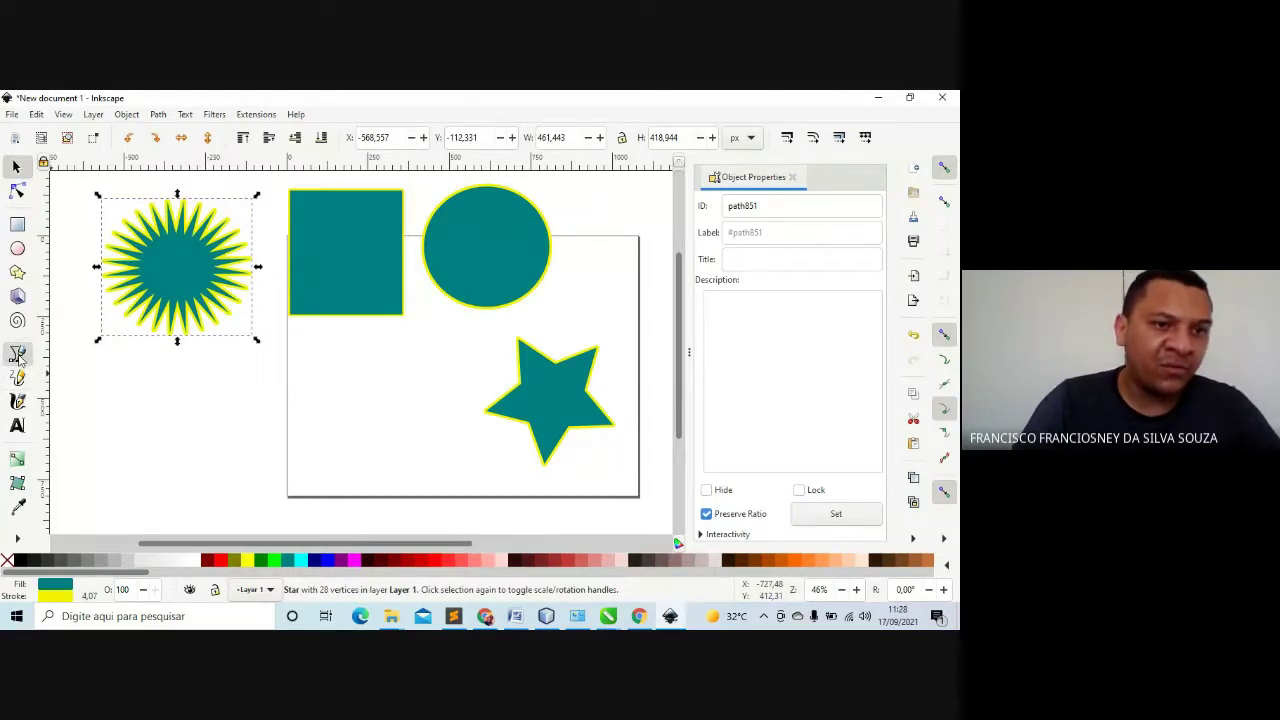
pyautogui.moveTo(207, 380); pyautogui.dragTo(365, 435)
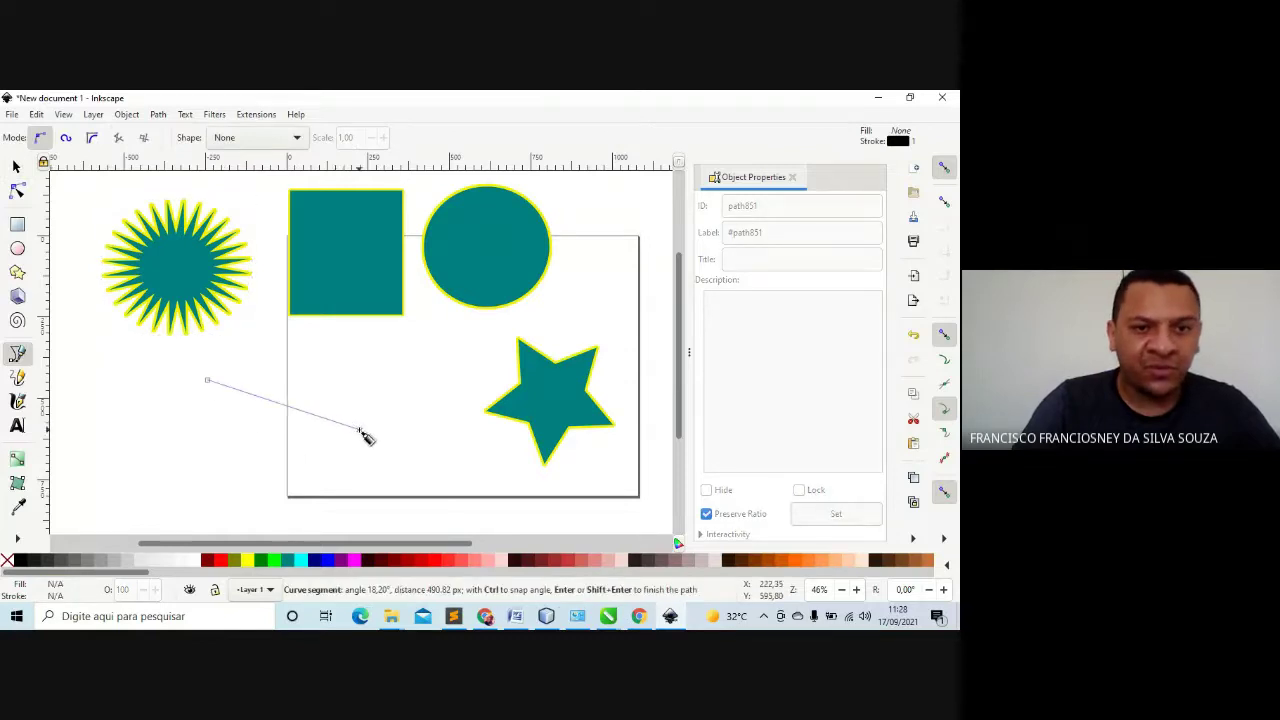
pyautogui.click(359, 429)
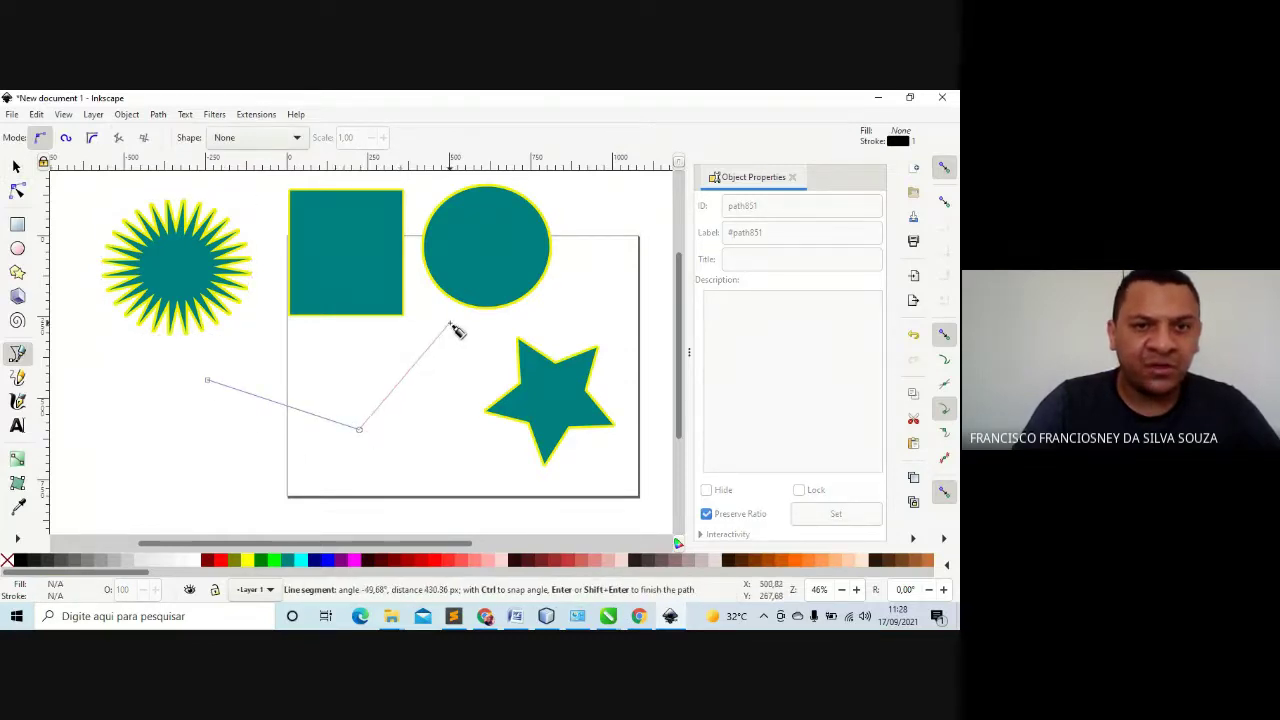
pyautogui.click(450, 324)
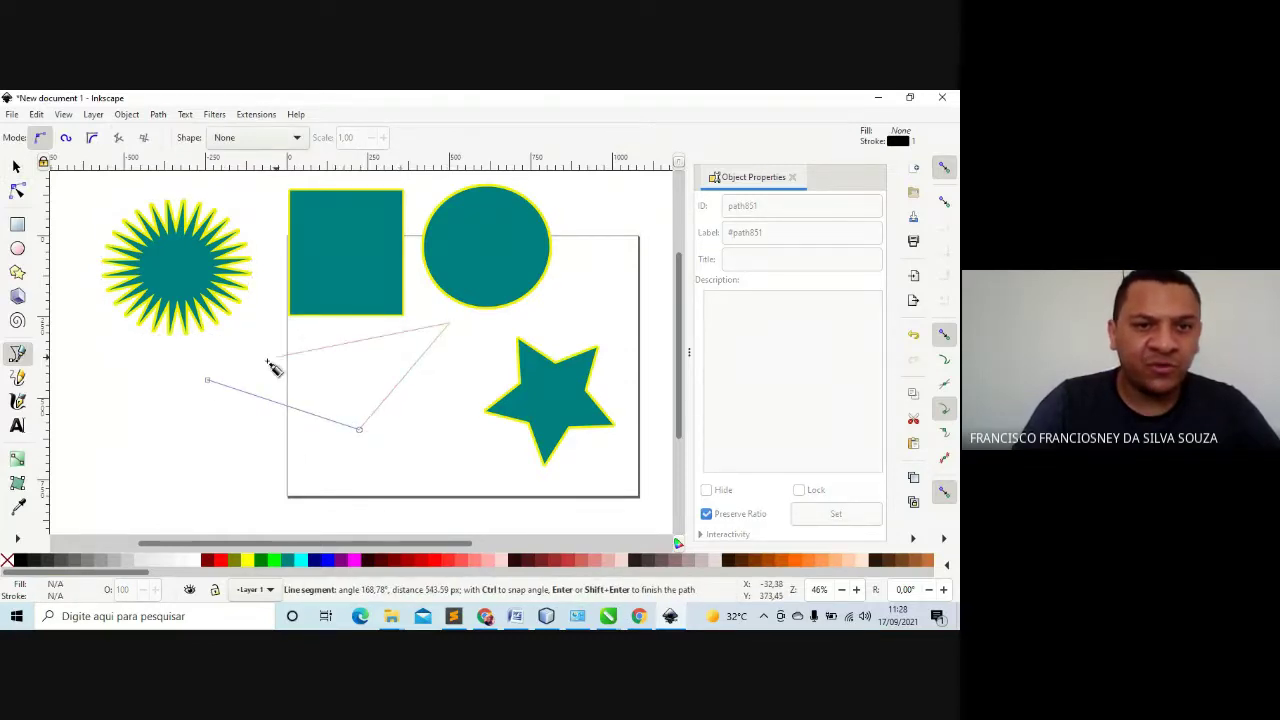
pyautogui.click(207, 382)
# Draw an open two-segment path below the triangle joining its left and upper-right corners, and move the triangle to about X -524, Y 347 px
pyautogui.click(207, 381)
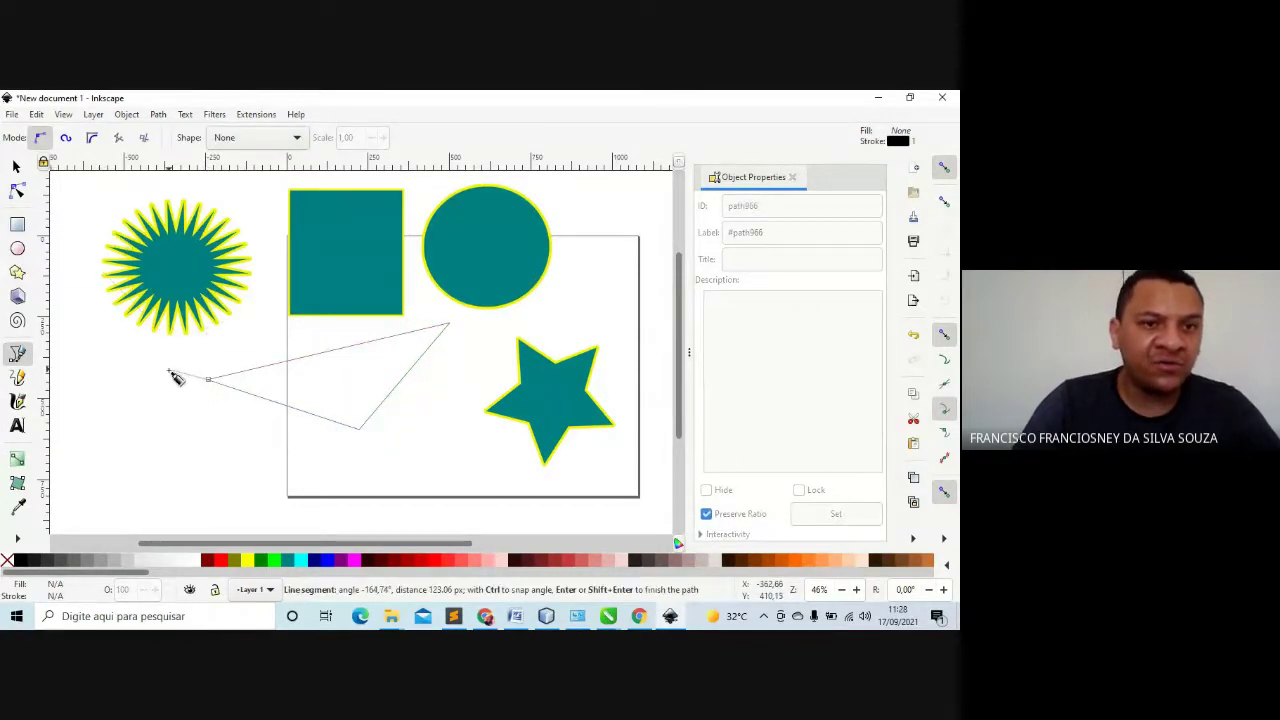
pyautogui.click(362, 466)
pyautogui.doubleClick(450, 325)
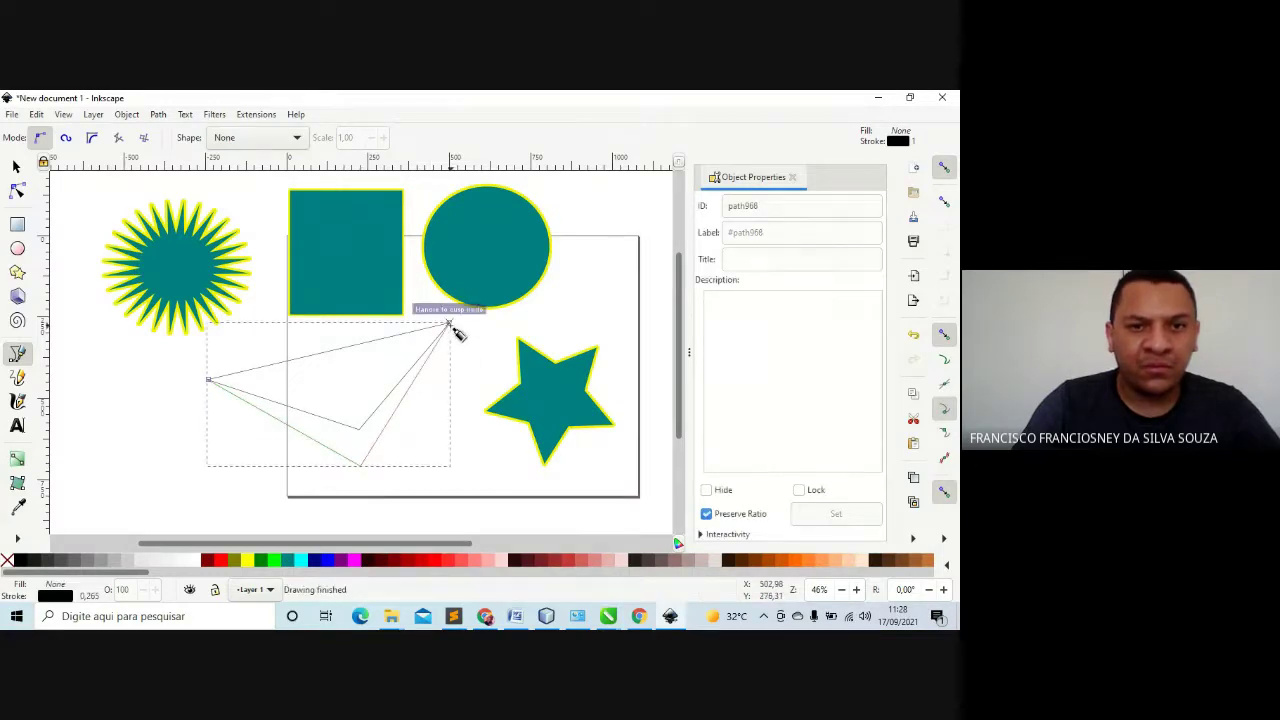
pyautogui.click(15, 168)
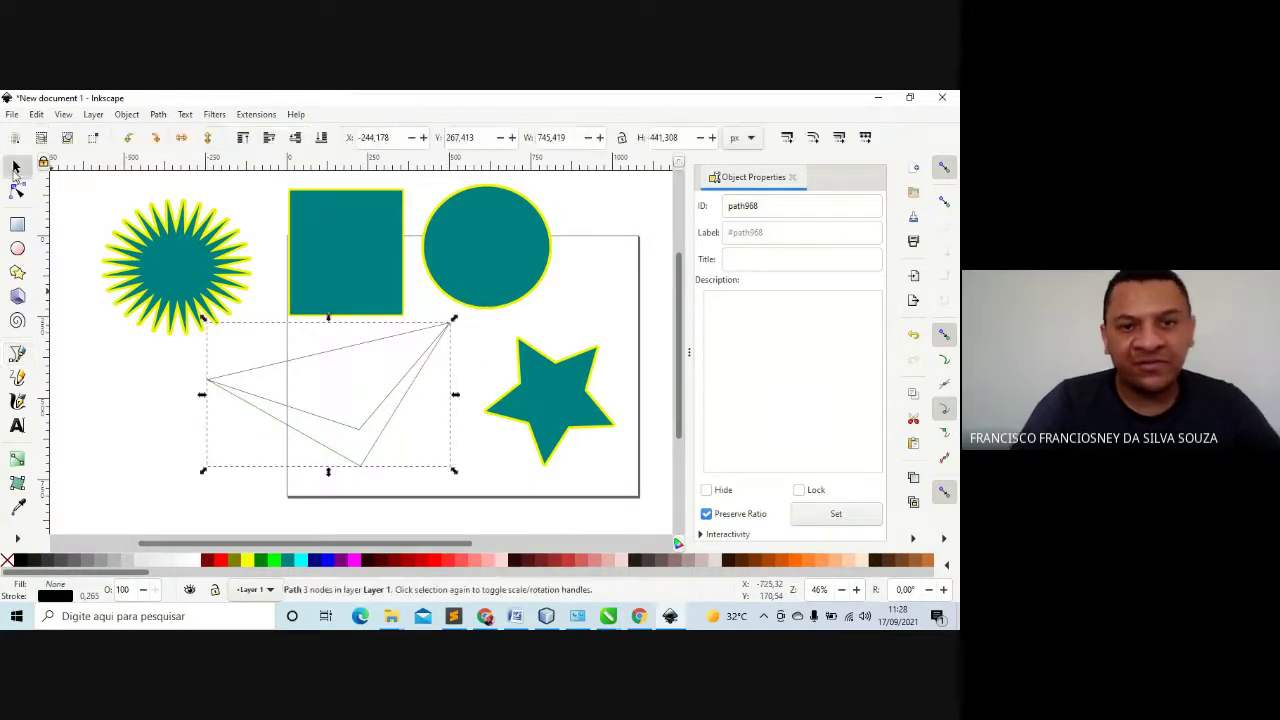
pyautogui.moveTo(390, 396); pyautogui.dragTo(300, 418)
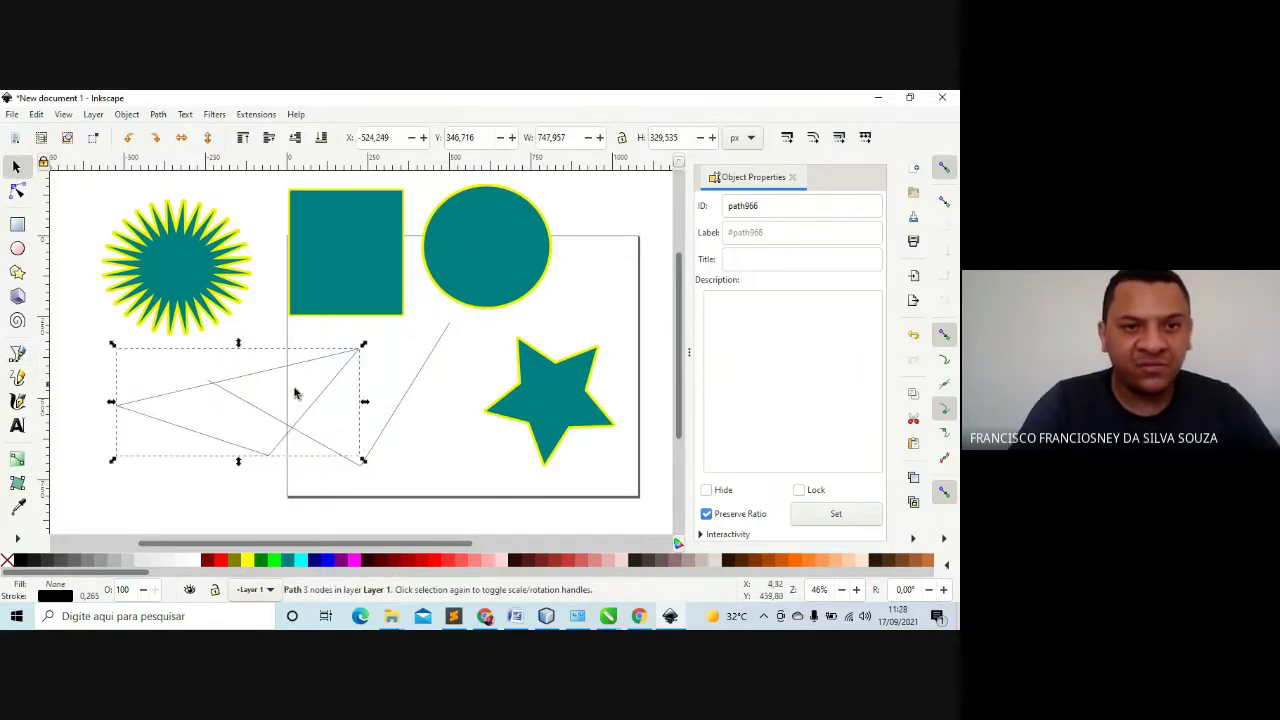
# Undo the triangle's last move, then delete the triangle together with the open two-segment path
pyautogui.hotkey('ctrl', 'z')
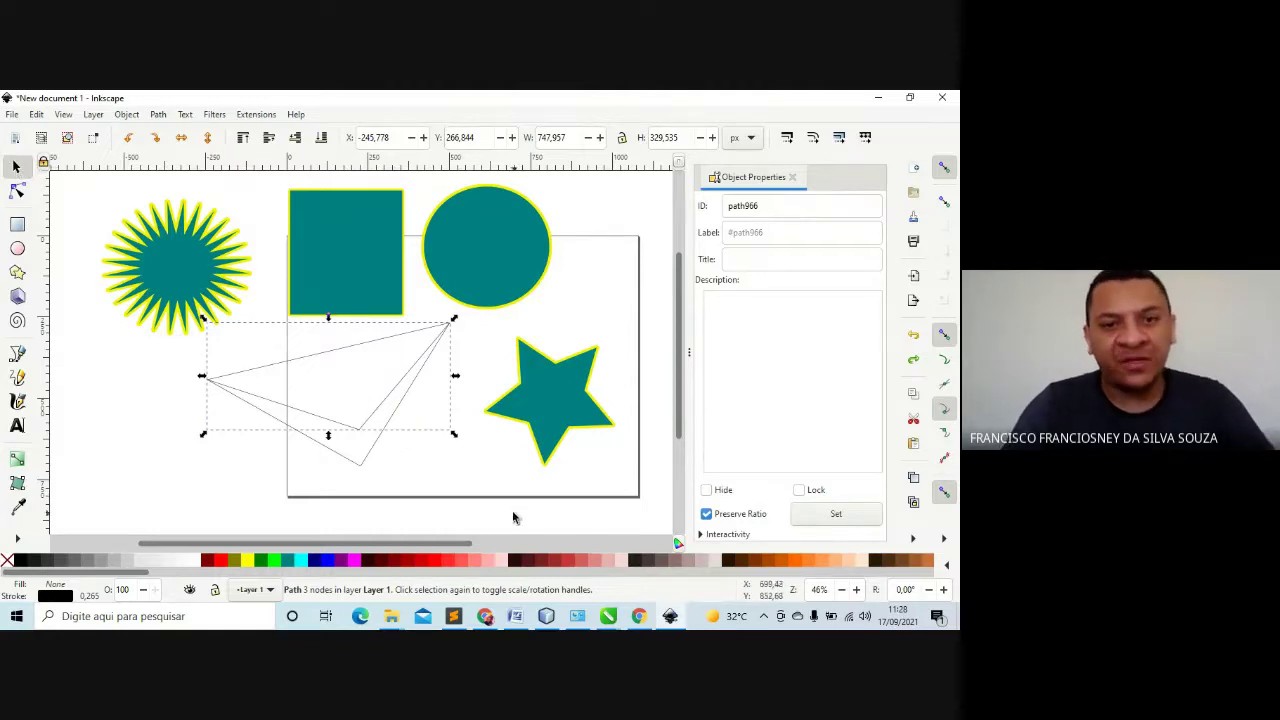
pyautogui.moveTo(502, 513); pyautogui.dragTo(474, 496)
pyautogui.moveTo(358, 405); pyautogui.dragTo(168, 314)
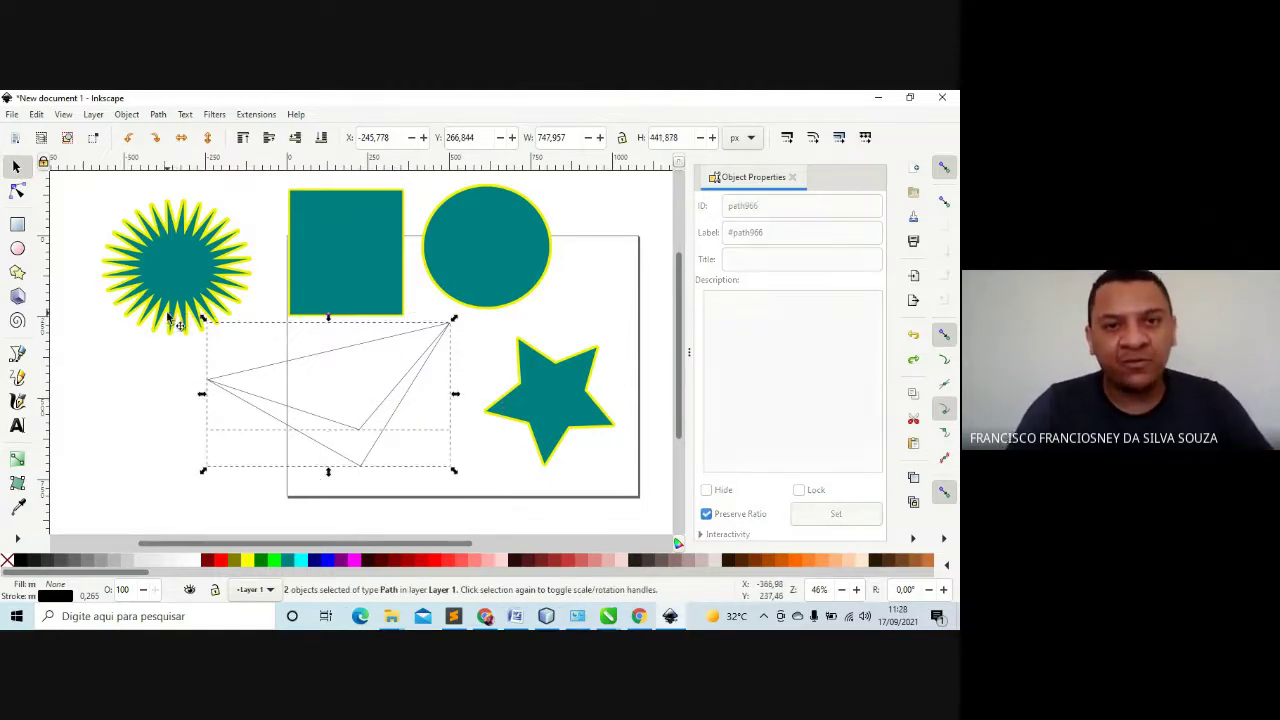
pyautogui.press('Delete')
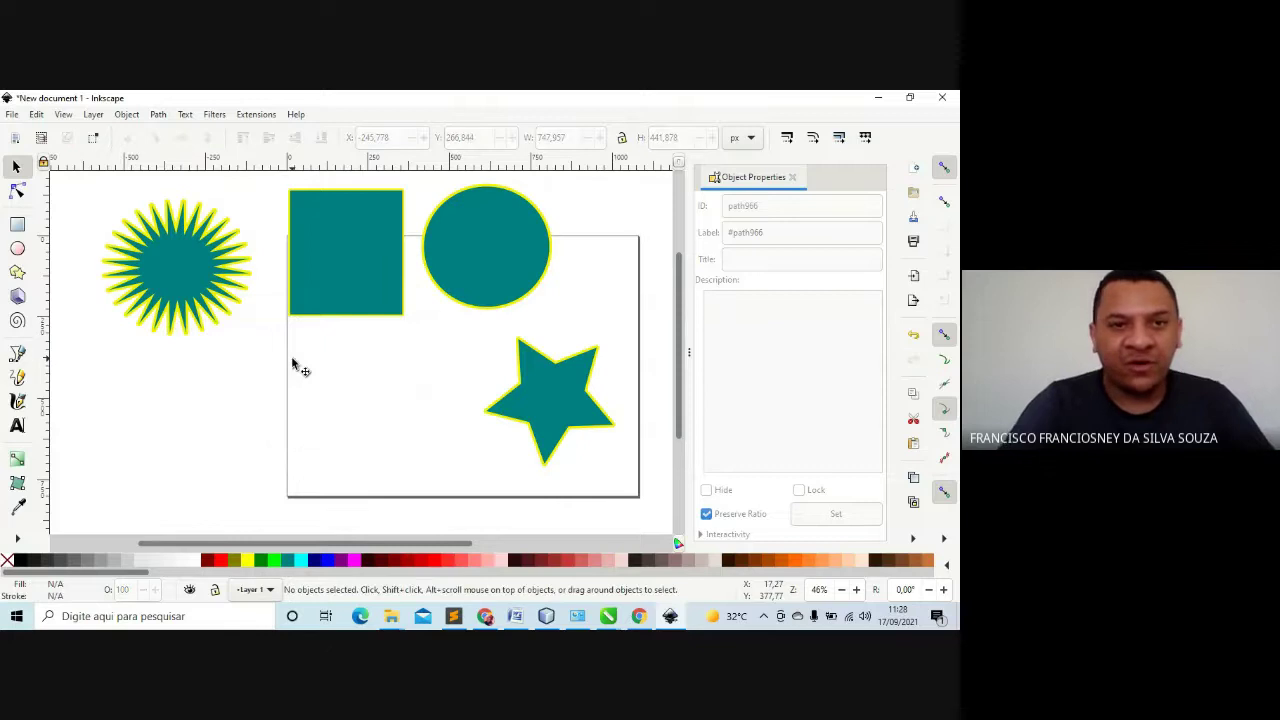
# Select the 28-cornered star, the rectangle, the circle and the five-pointed star one after another
pyautogui.click(182, 283)
pyautogui.click(366, 289)
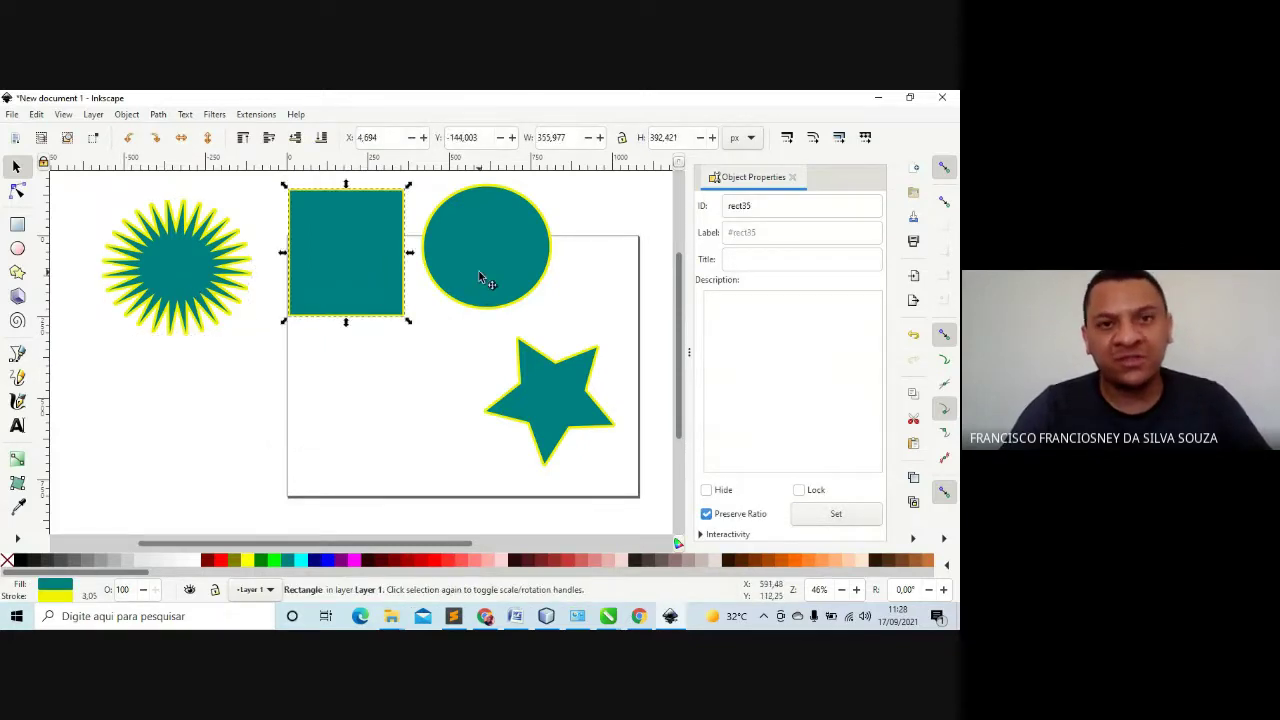
pyautogui.click(490, 300)
pyautogui.click(531, 382)
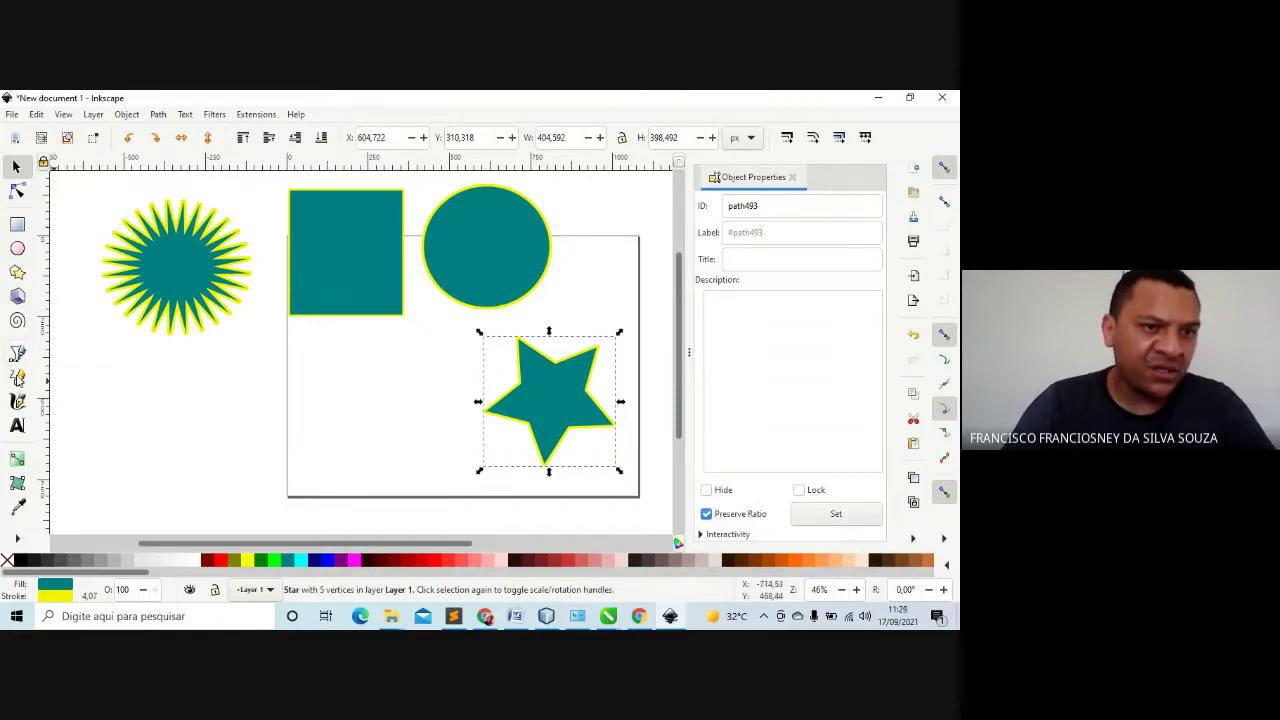
# Draw two freehand lines with the Pencil tool below the rectangle and across the page's left edge, an angular one and a larger looping one
pyautogui.click(18, 378)
pyautogui.moveTo(250, 388)
pyautogui.mouseDown()
pyautogui.moveTo(371, 435)
pyautogui.moveTo(390, 348)
pyautogui.moveTo(348, 329)
pyautogui.moveTo(345, 438)
pyautogui.moveTo(404, 435)
pyautogui.moveTo(215, 438)
pyautogui.mouseUp()
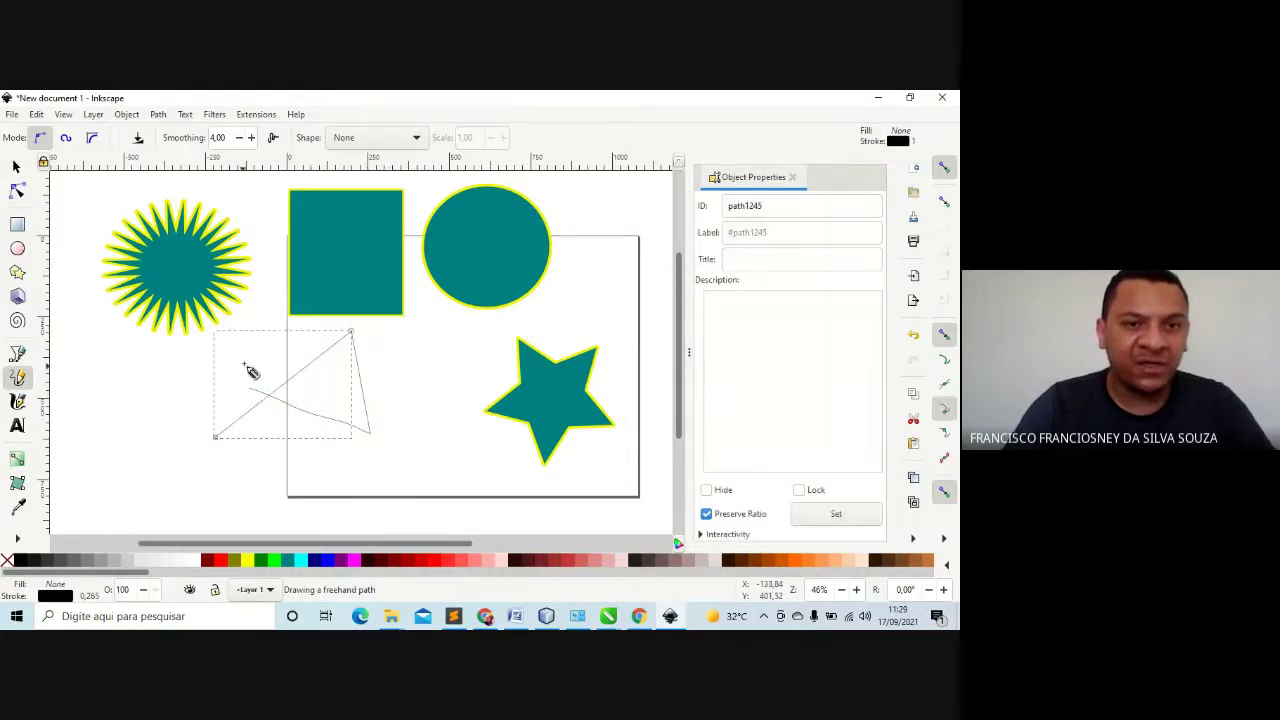
pyautogui.moveTo(157, 383)
pyautogui.mouseDown()
pyautogui.moveTo(303, 349)
pyautogui.moveTo(383, 423)
pyautogui.moveTo(431, 360)
pyautogui.moveTo(184, 349)
pyautogui.moveTo(206, 434)
pyautogui.moveTo(315, 448)
pyautogui.mouseUp()
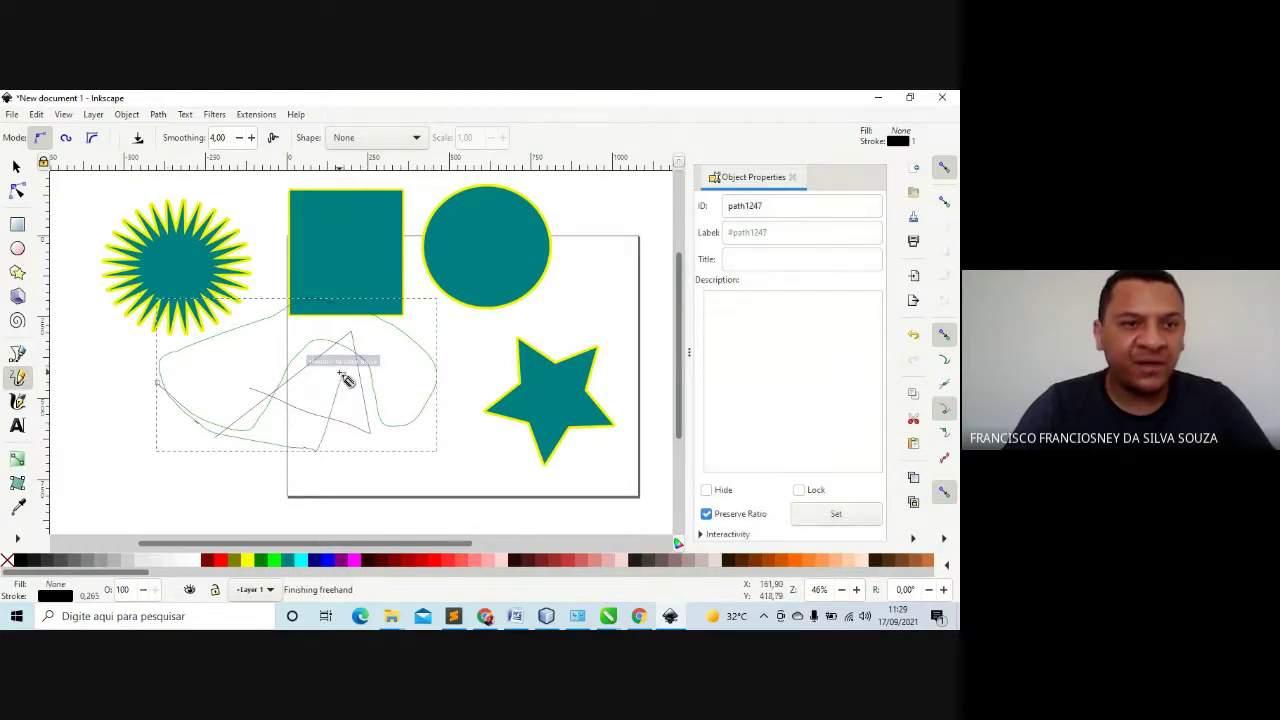
# Draw a closed triangle with the Pen tool below the freehand lines, with sides about 669, 435 and 954 px
pyautogui.click(17, 353)
pyautogui.moveTo(185, 488); pyautogui.dragTo(392, 487)
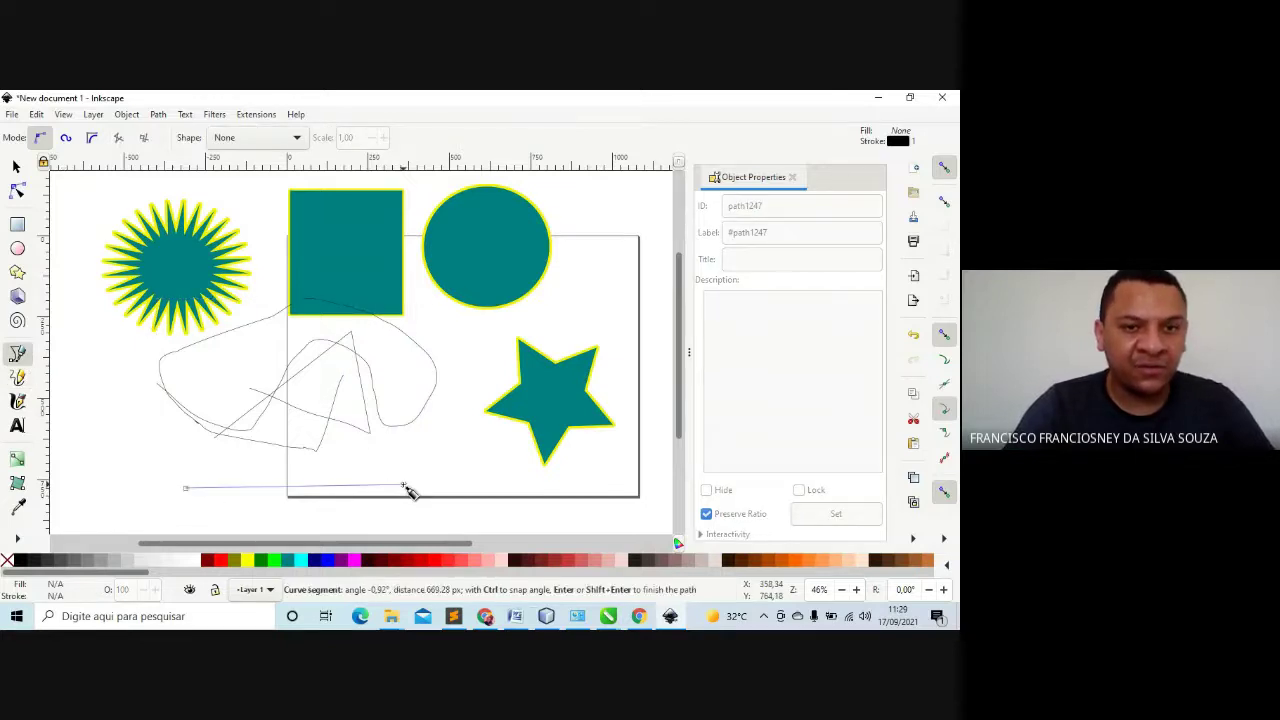
pyautogui.click(404, 486)
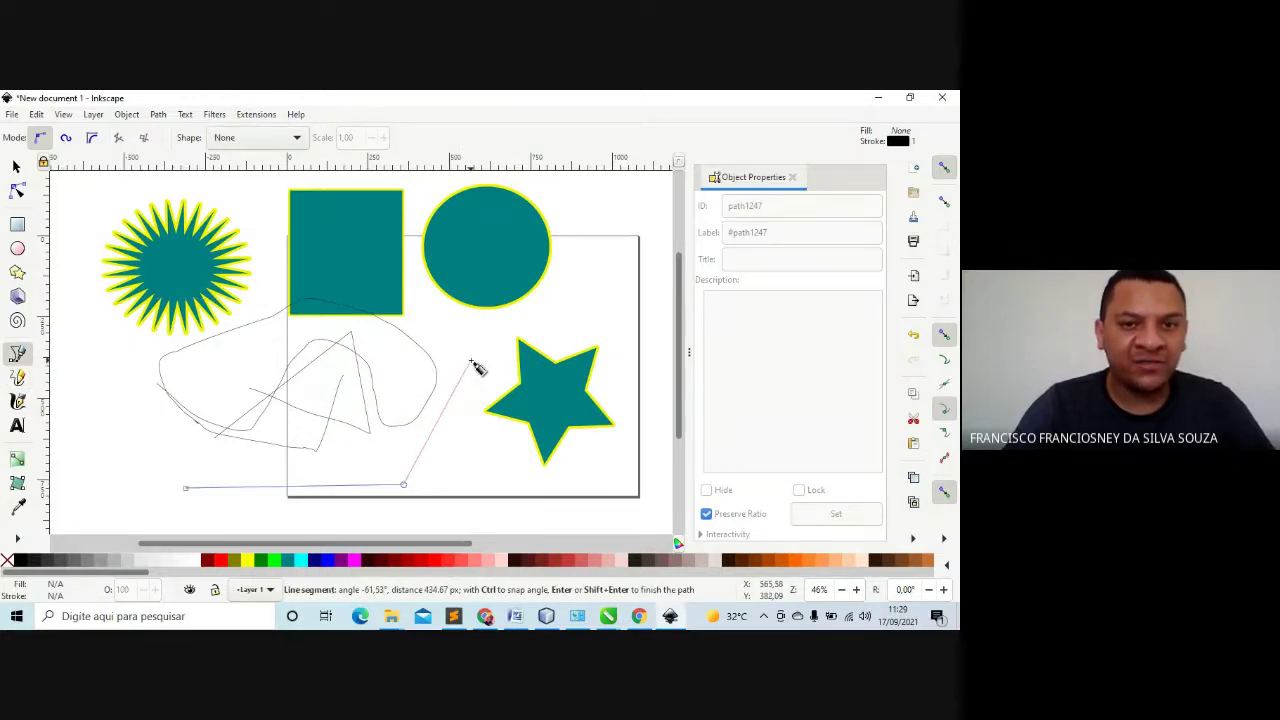
pyautogui.click(470, 362)
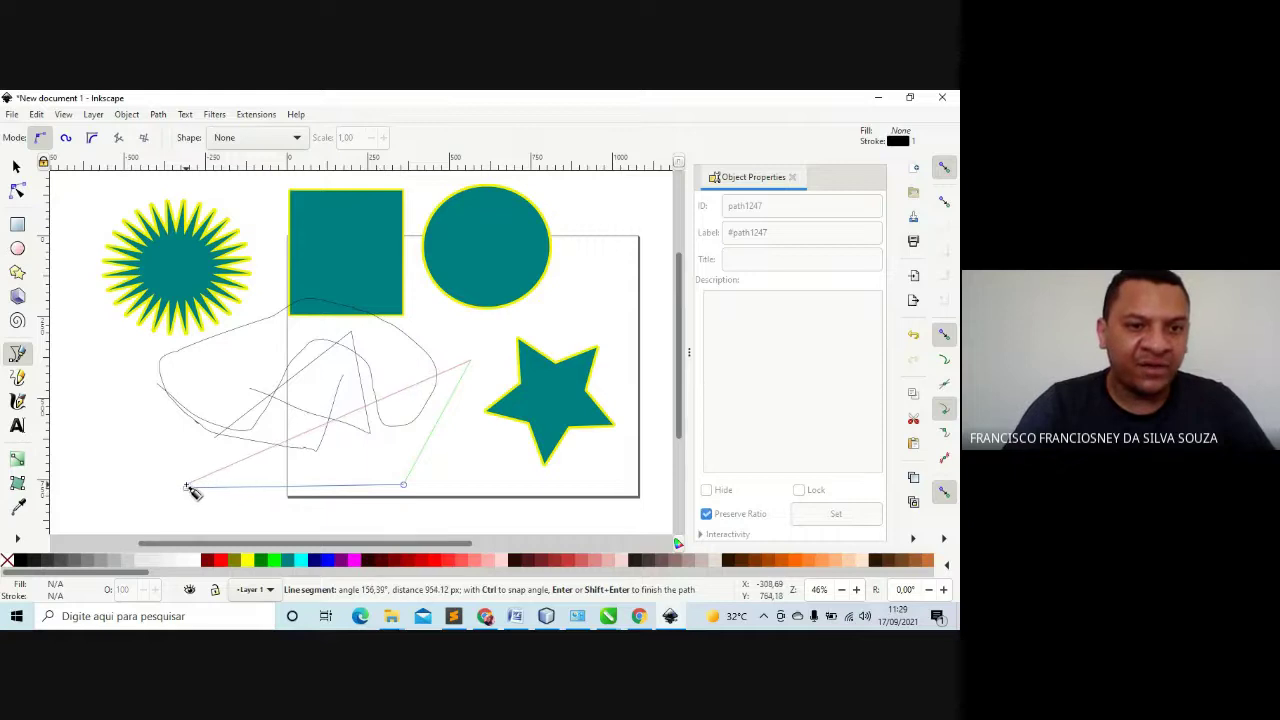
pyautogui.click(187, 488)
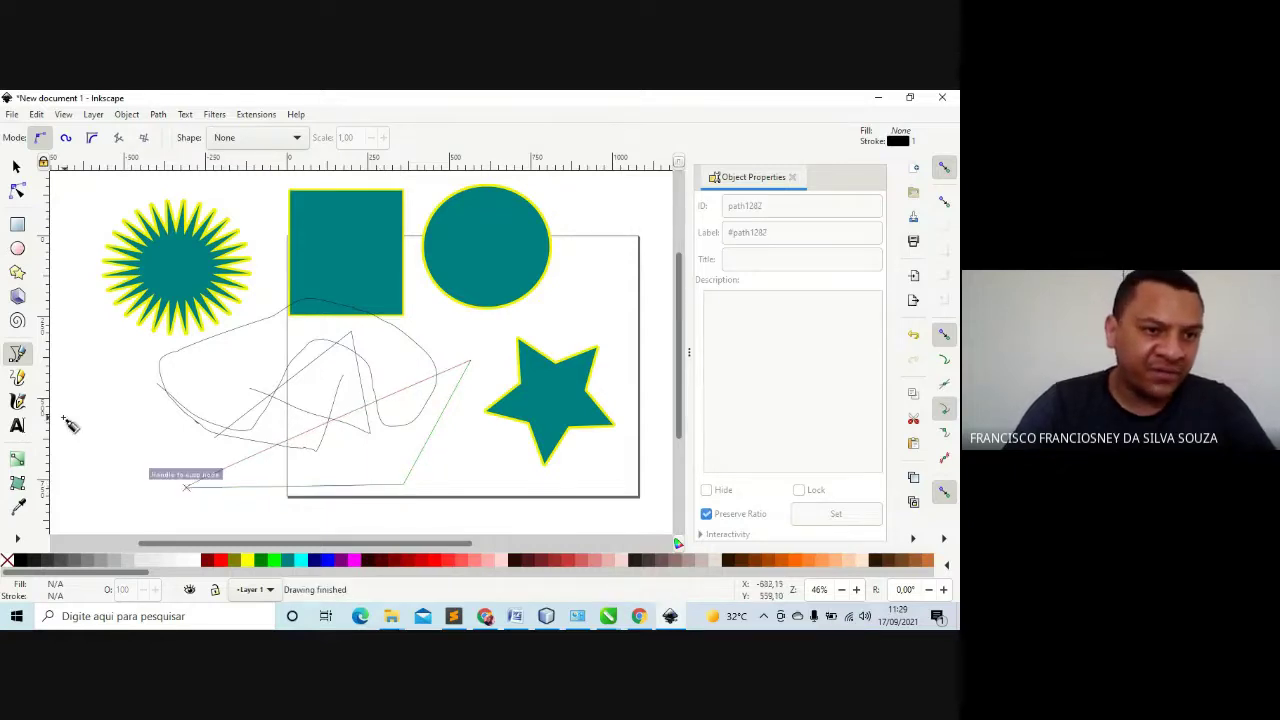
# Draw a looping calligraphic stroke with a 4 mm dip pen below the 28-cornered star
pyautogui.click(17, 400)
pyautogui.moveTo(108, 387)
pyautogui.mouseDown()
pyautogui.moveTo(276, 431)
pyautogui.moveTo(318, 358)
pyautogui.moveTo(307, 339)
pyautogui.moveTo(263, 317)
pyautogui.moveTo(224, 336)
pyautogui.moveTo(219, 409)
pyautogui.moveTo(193, 449)
pyautogui.moveTo(124, 469)
pyautogui.moveTo(74, 412)
pyautogui.moveTo(149, 348)
pyautogui.moveTo(279, 430)
pyautogui.moveTo(310, 405)
pyautogui.moveTo(276, 341)
pyautogui.moveTo(200, 410)
pyautogui.moveTo(134, 398)
pyautogui.moveTo(104, 354)
pyautogui.moveTo(167, 358)
pyautogui.moveTo(221, 399)
pyautogui.moveTo(215, 450)
pyautogui.mouseUp()
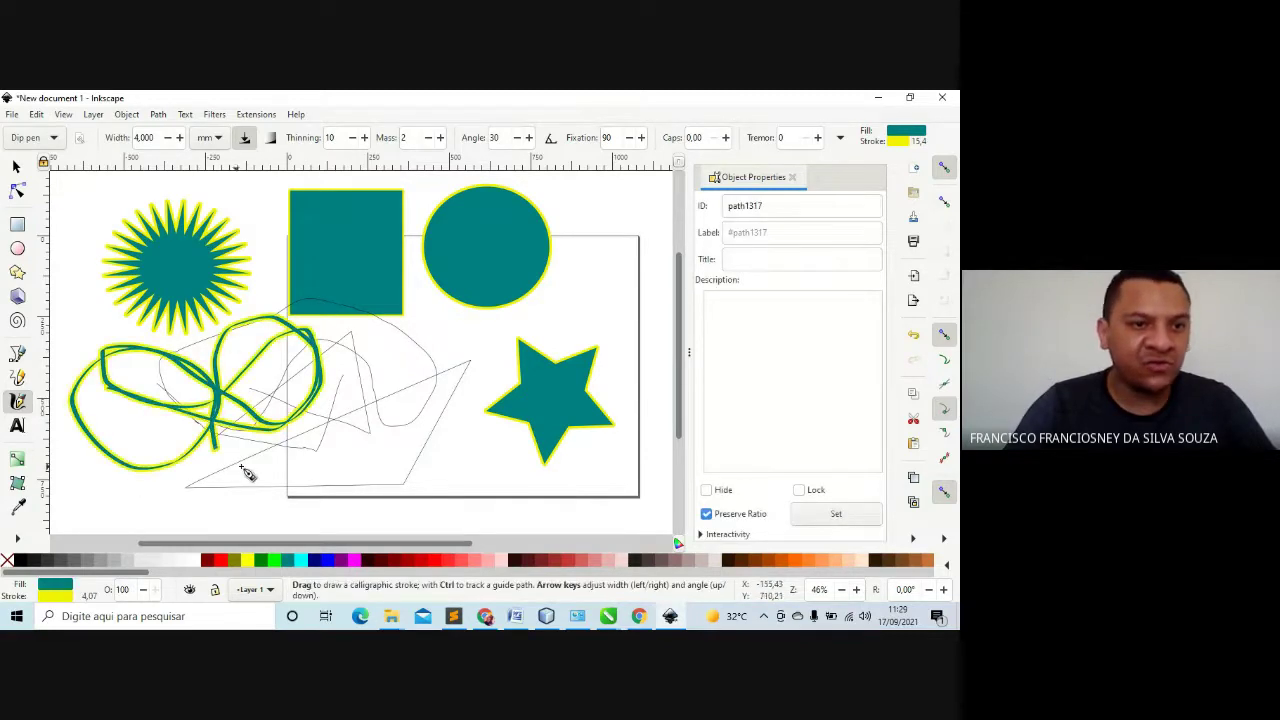
# Add the text "Panfleto" directly below the circle in 30 pt sans-serif, and select it as an object
pyautogui.click(16, 427)
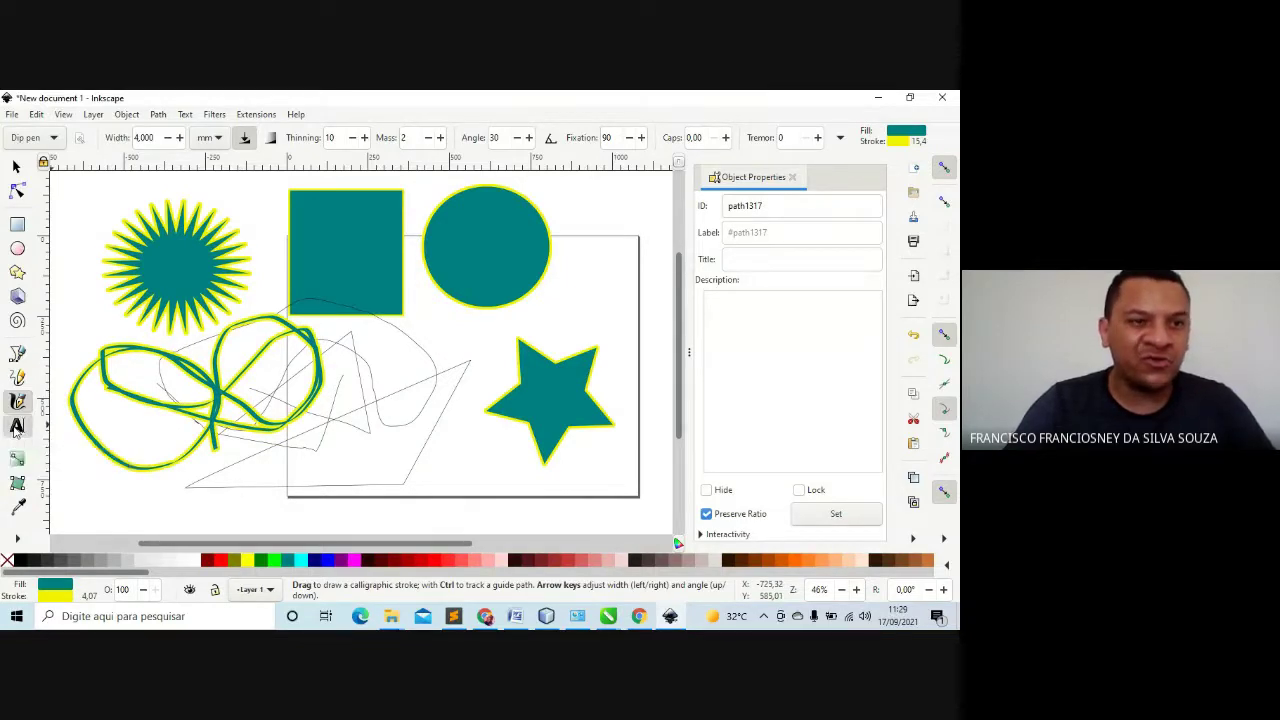
pyautogui.click(450, 330)
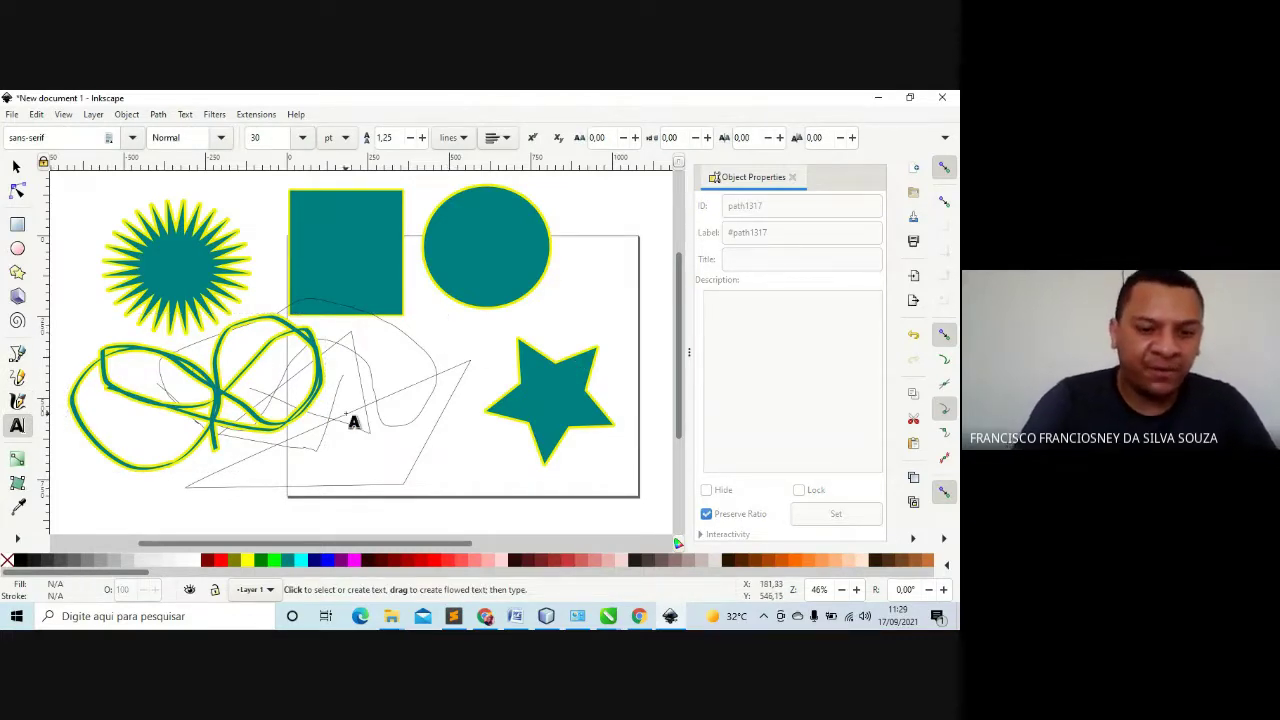
pyautogui.write('Bao')
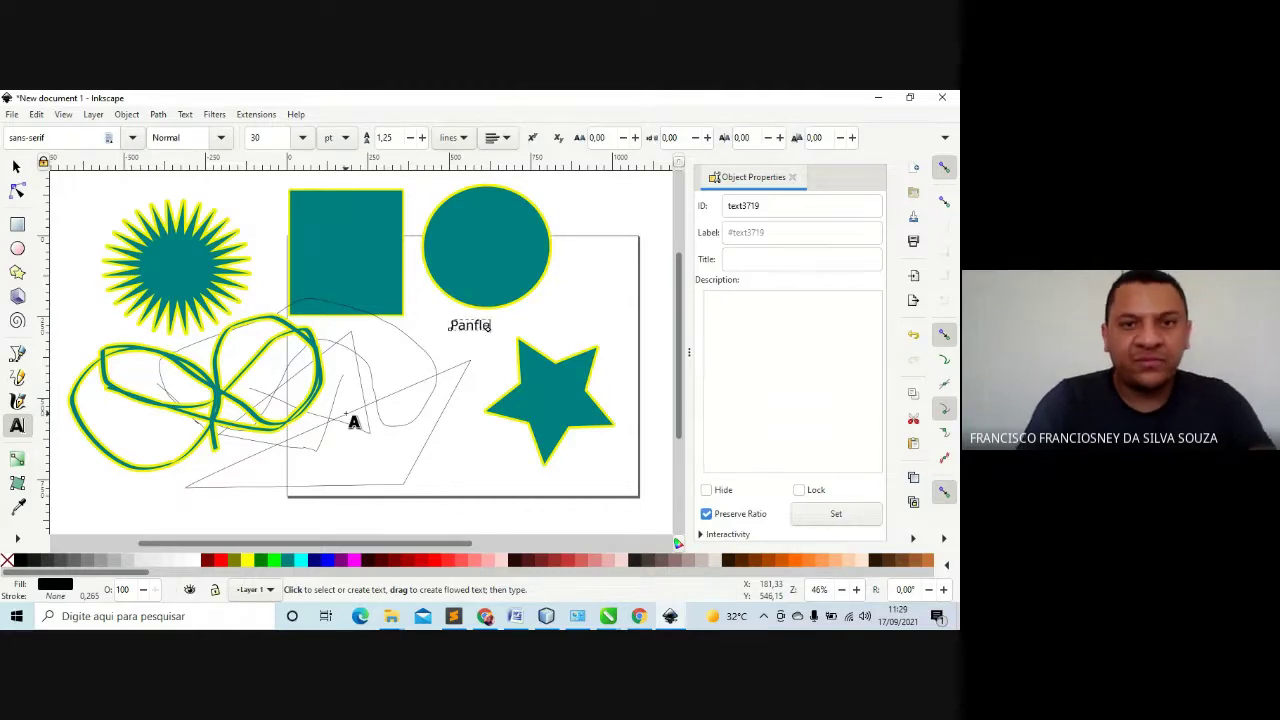
pyautogui.write('to')
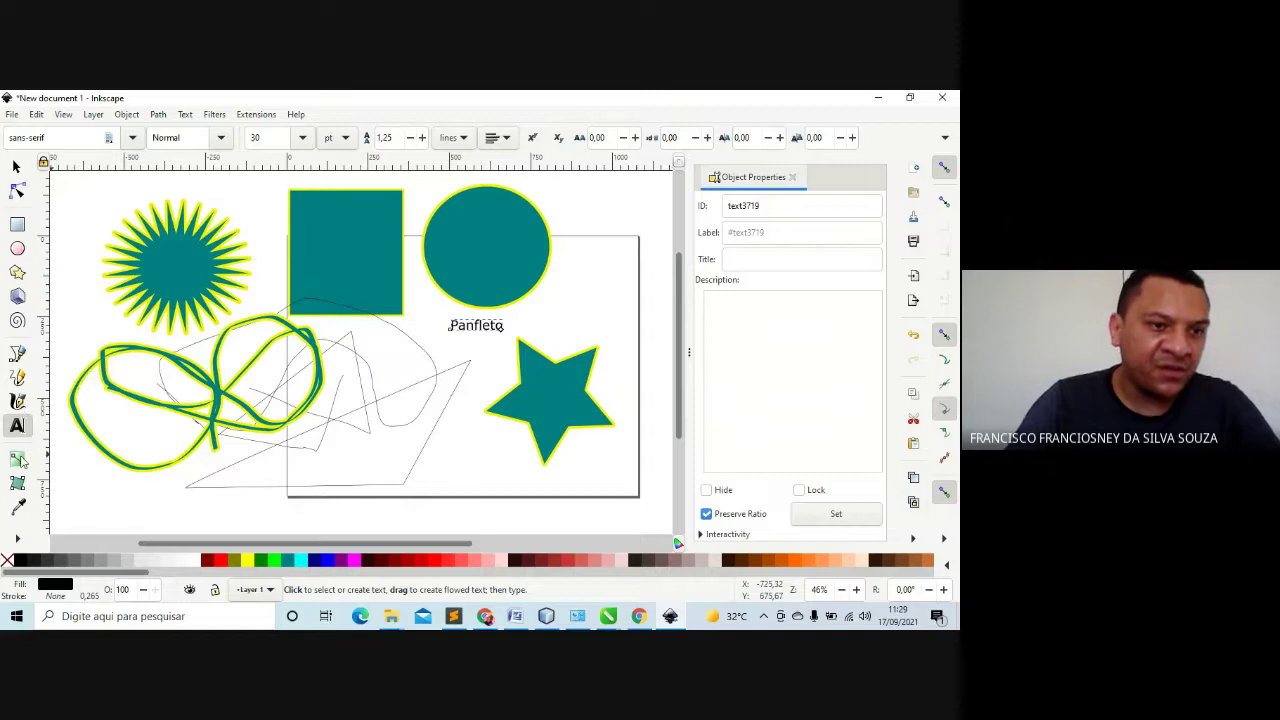
pyautogui.click(18, 508)
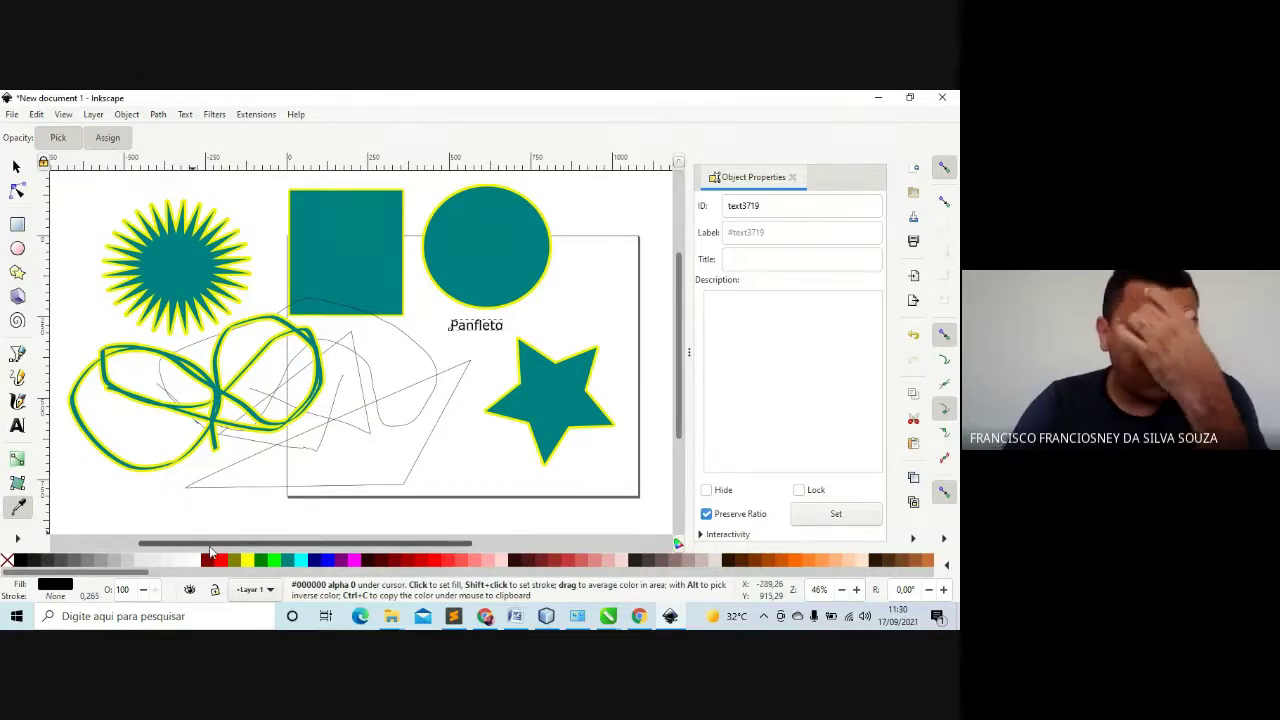
pyautogui.click(15, 168)
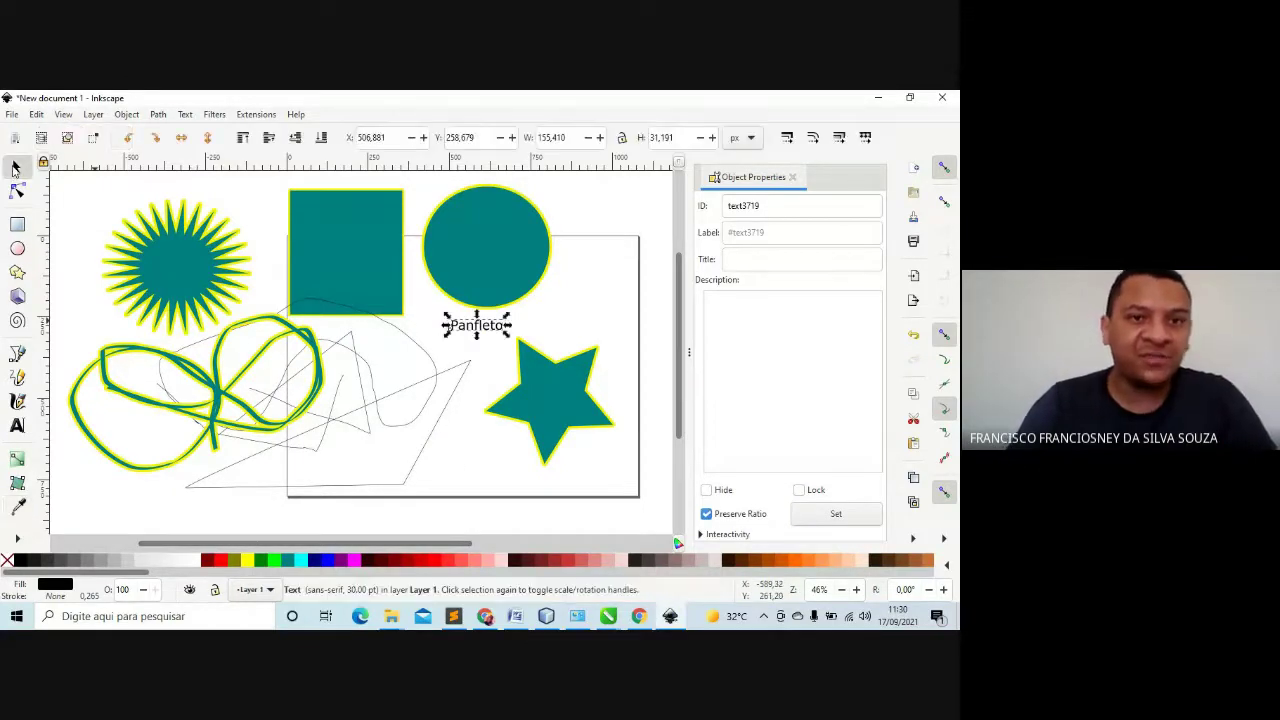
# Examine the commands offered in the context menus of the rectangle and the 28-cornered star
pyautogui.rightClick(371, 268)
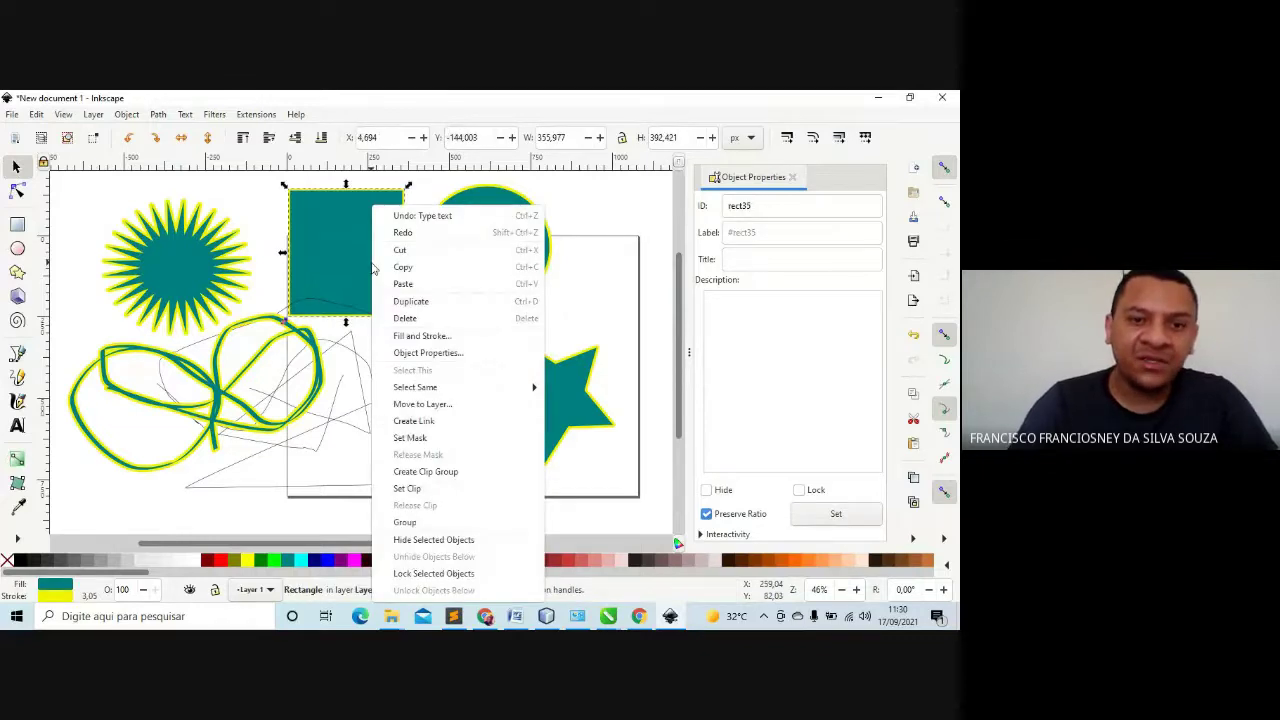
pyautogui.click(192, 258)
pyautogui.rightClick(188, 260)
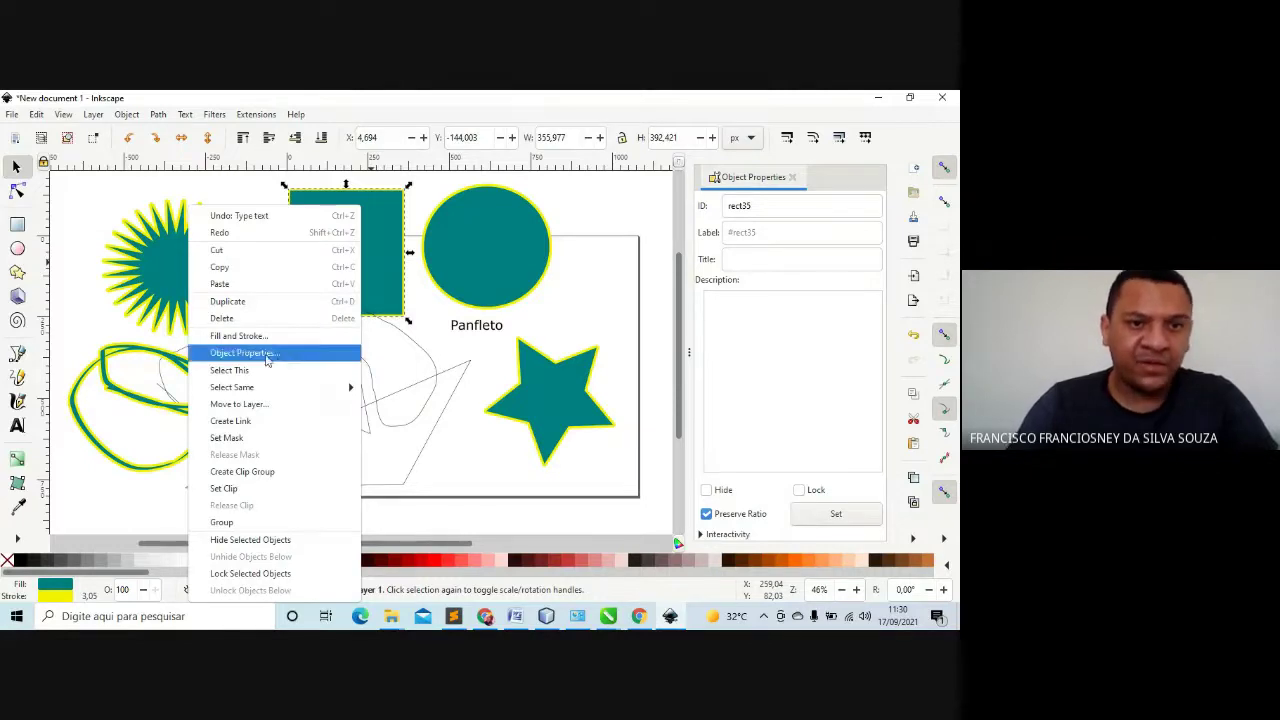
pyautogui.click(154, 269)
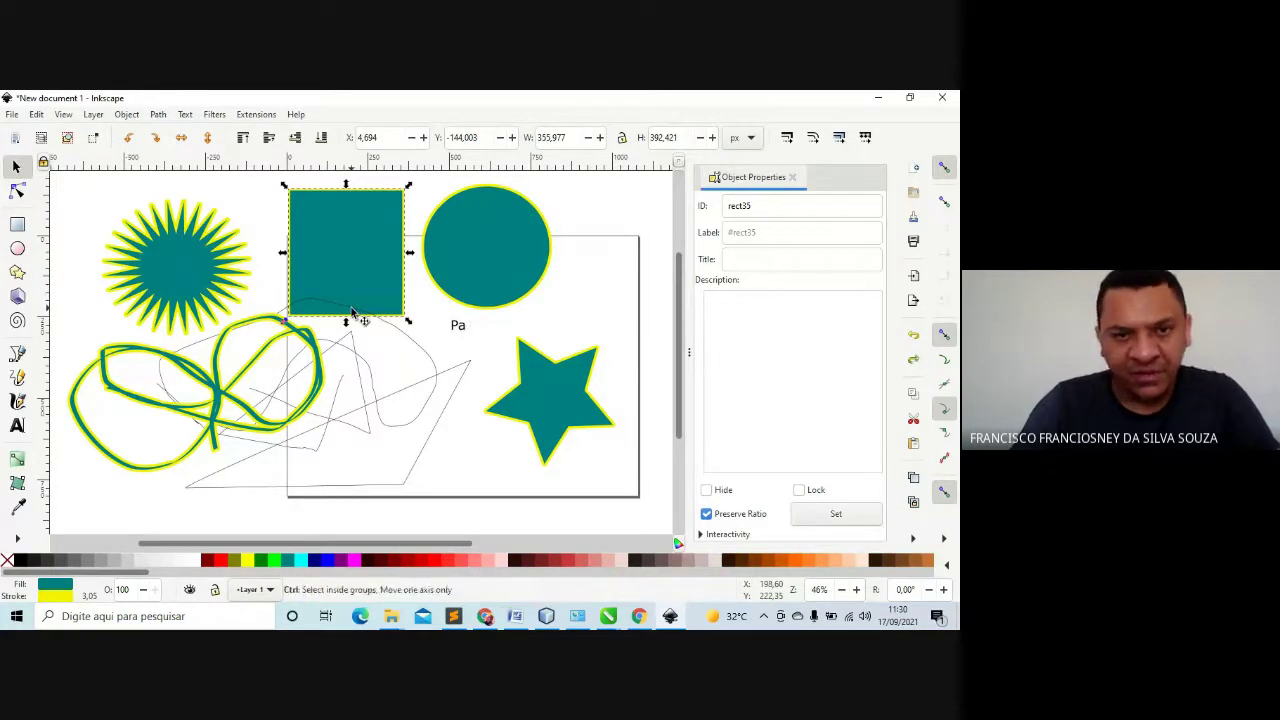
# Undo the text, calligraphic, freehand and pen drawings, along with the 28-cornered star's shrinking and move
pyautogui.hotkey('ctrl', 'z')
pyautogui.hotkey('ctrl', 'z')
pyautogui.hotkey('ctrl', 'z')
pyautogui.hotkey('ctrl', 'z')
pyautogui.hotkey('ctrl', 'z')
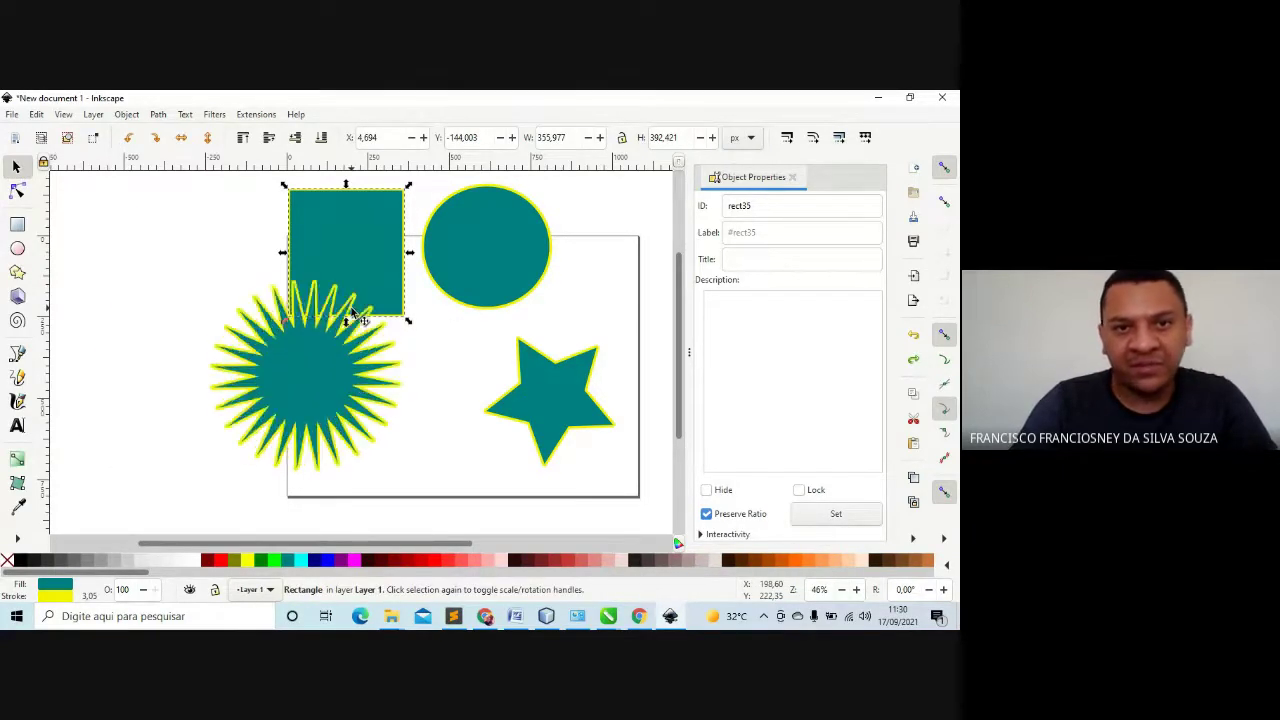
pyautogui.hotkey('ctrl', 'z')
pyautogui.hotkey('ctrl', 'z')
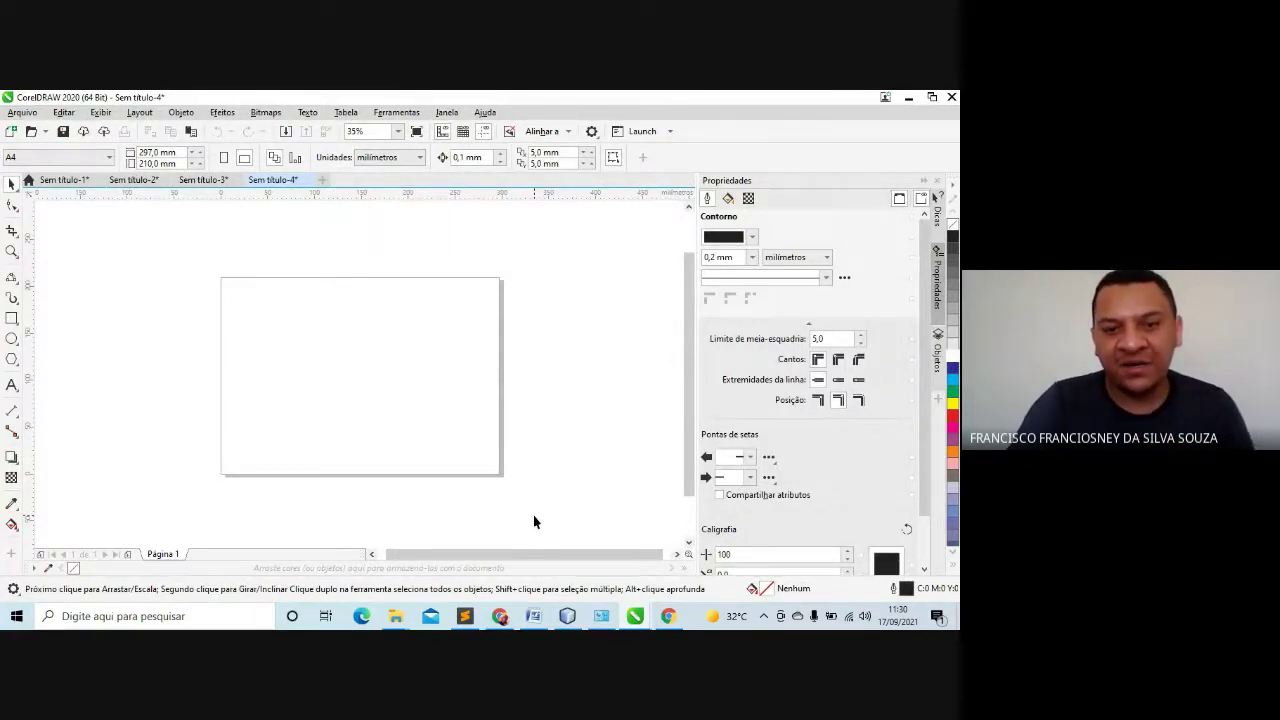
# Switch to CorelDRAW's blank document Sem título-4 and zoom in on its page to 71%
pyautogui.click(636, 615)
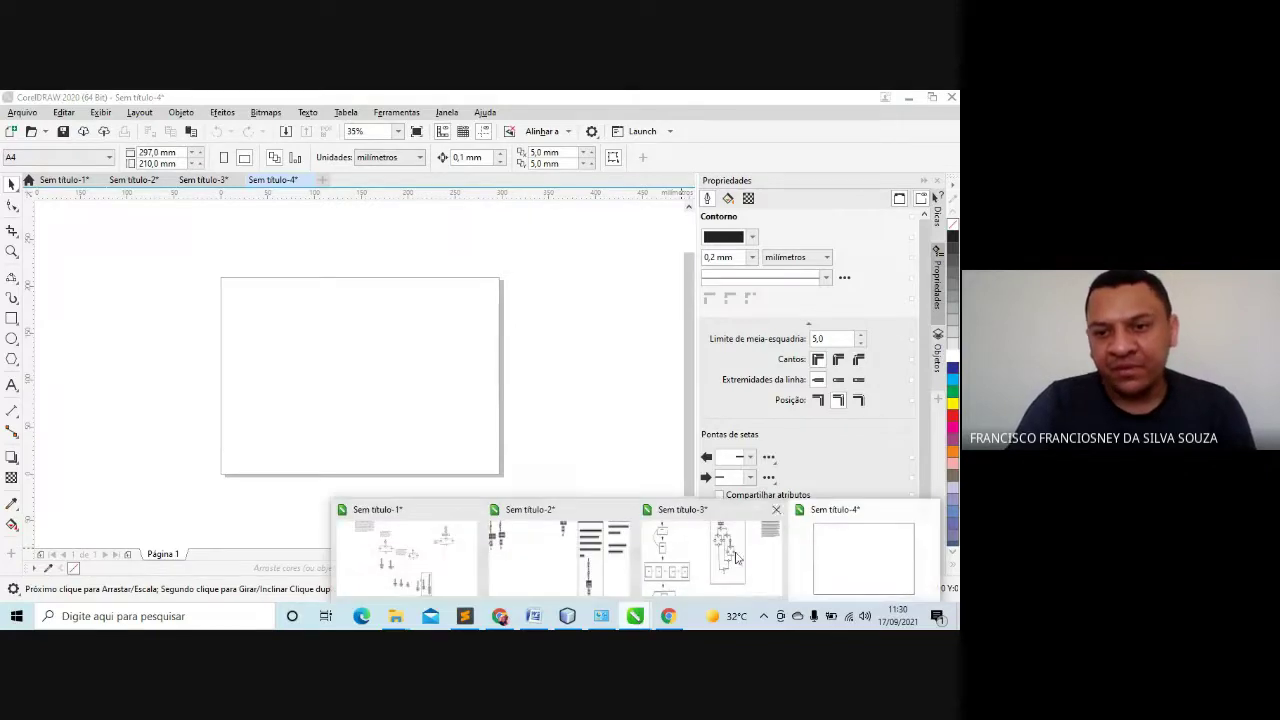
pyautogui.click(843, 569)
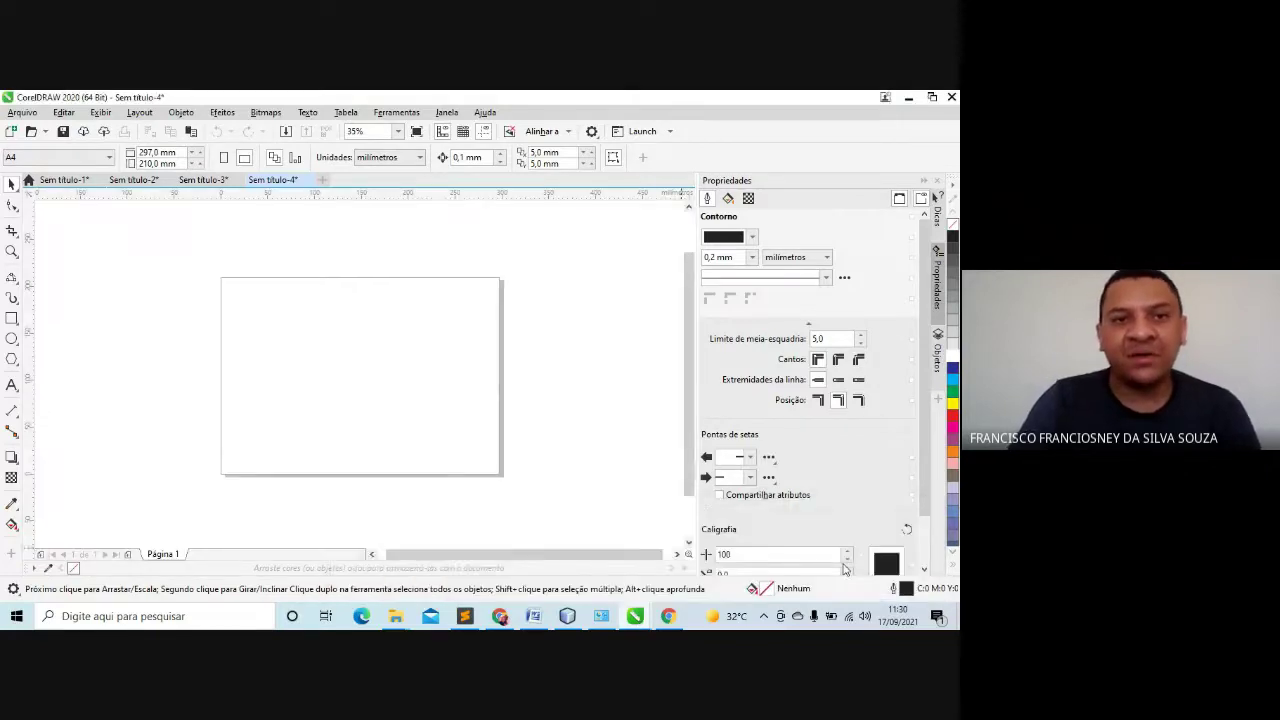
pyautogui.click(11, 252)
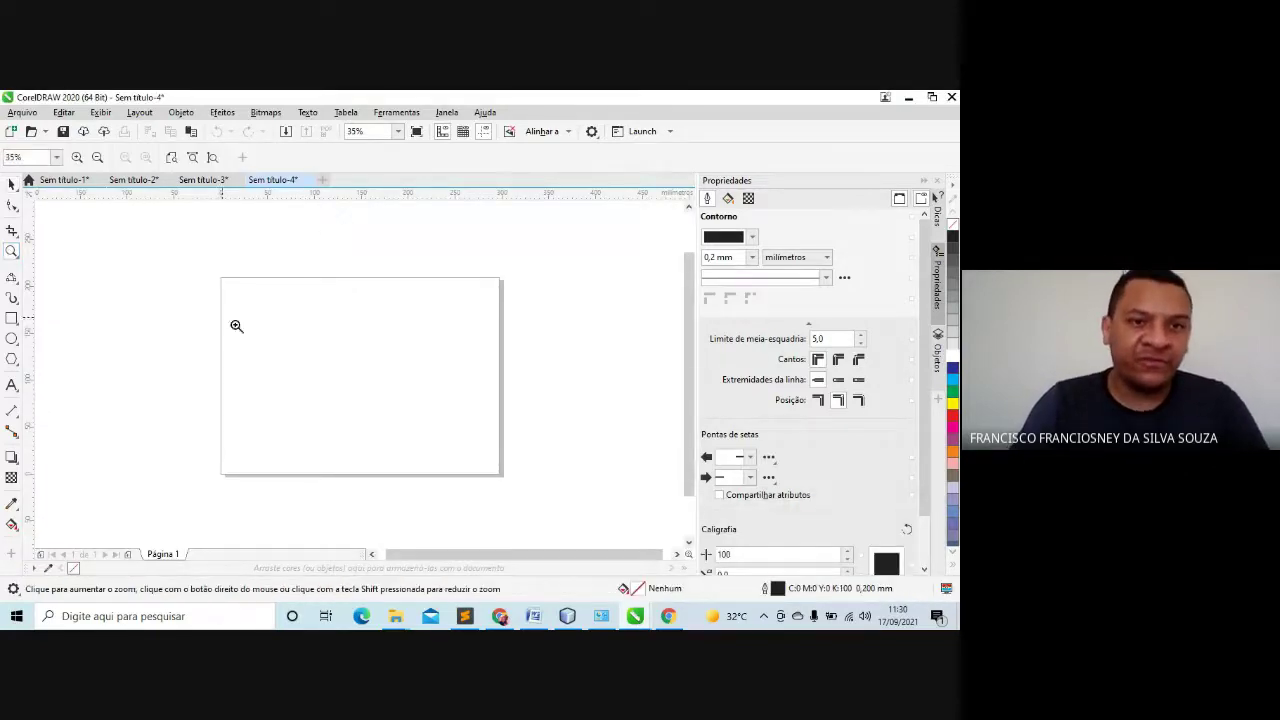
pyautogui.click(382, 380)
pyautogui.rightClick(382, 380)
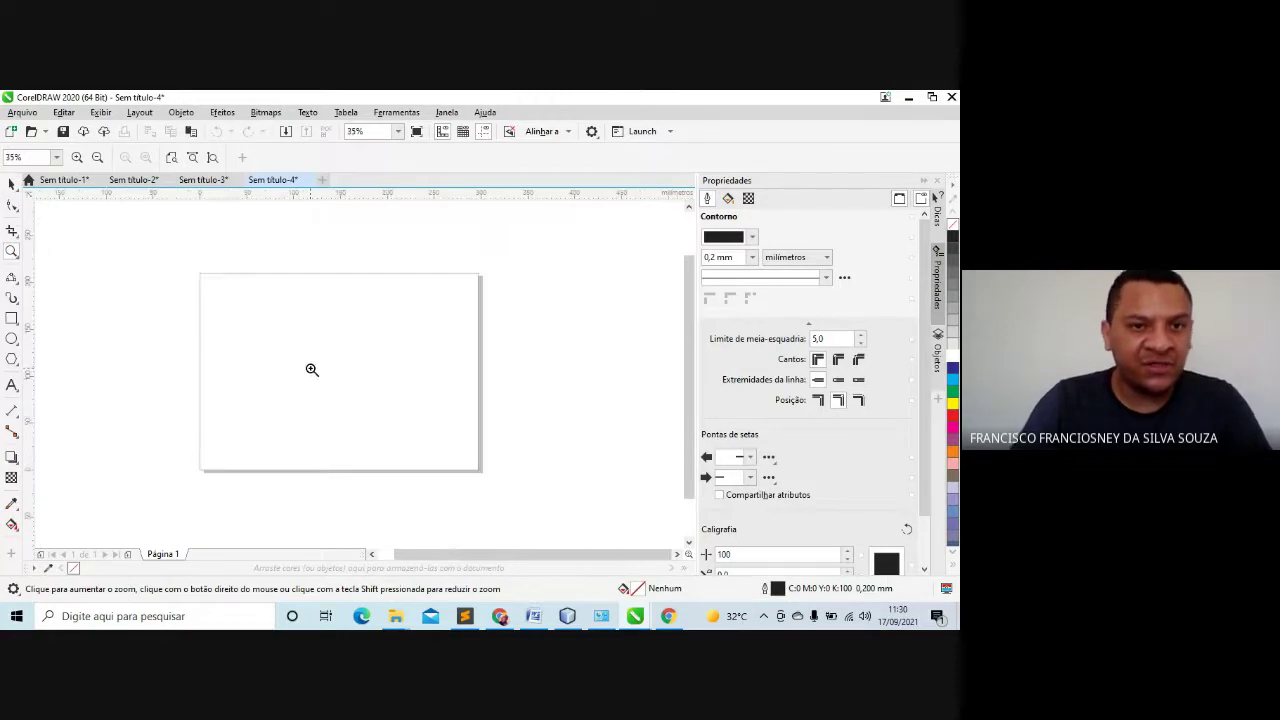
pyautogui.click(312, 369)
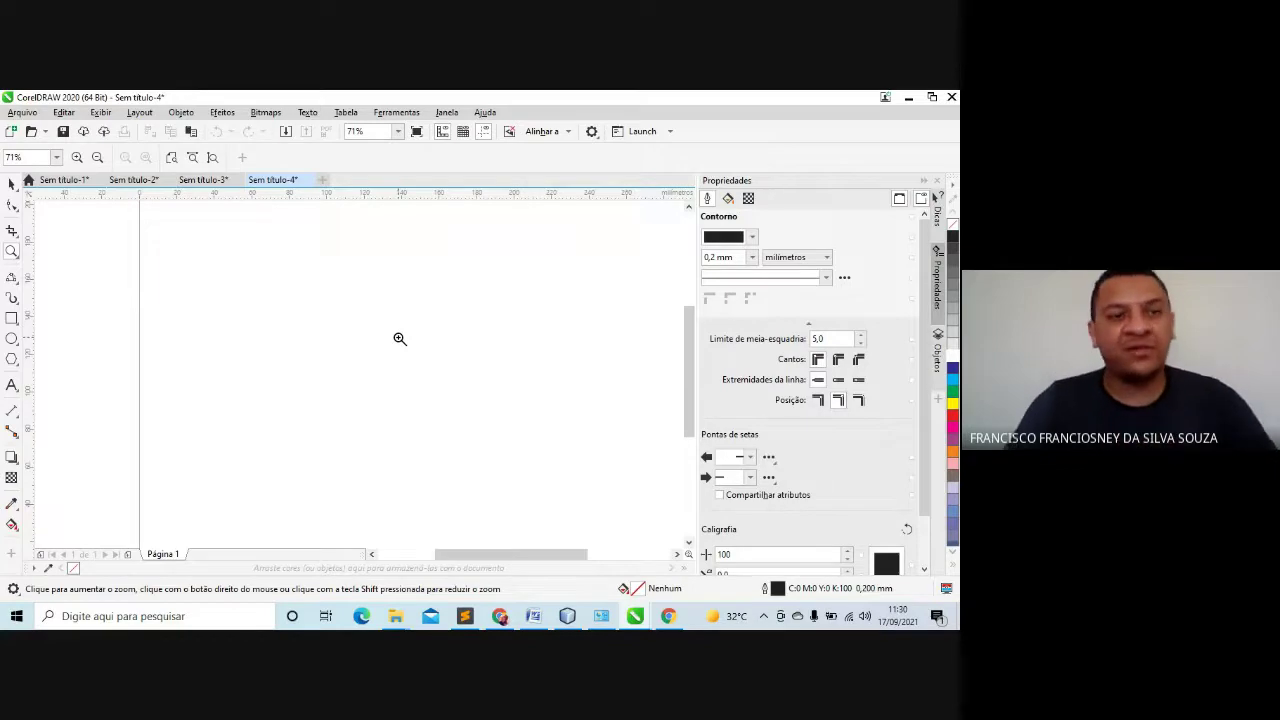
# Draw an empty paragraph text frame about 116 by 123 mm near the page's left edge and set its font size to 24 pt
pyautogui.click(12, 385)
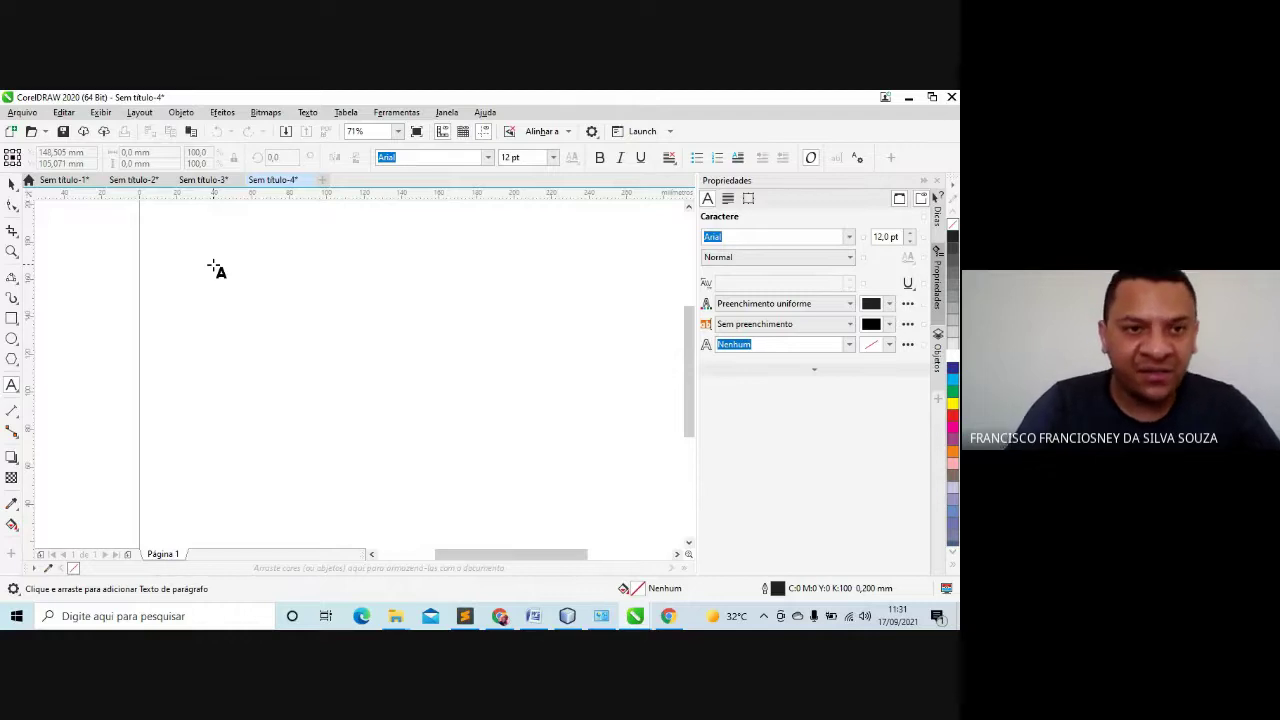
pyautogui.moveTo(178, 263); pyautogui.dragTo(396, 492)
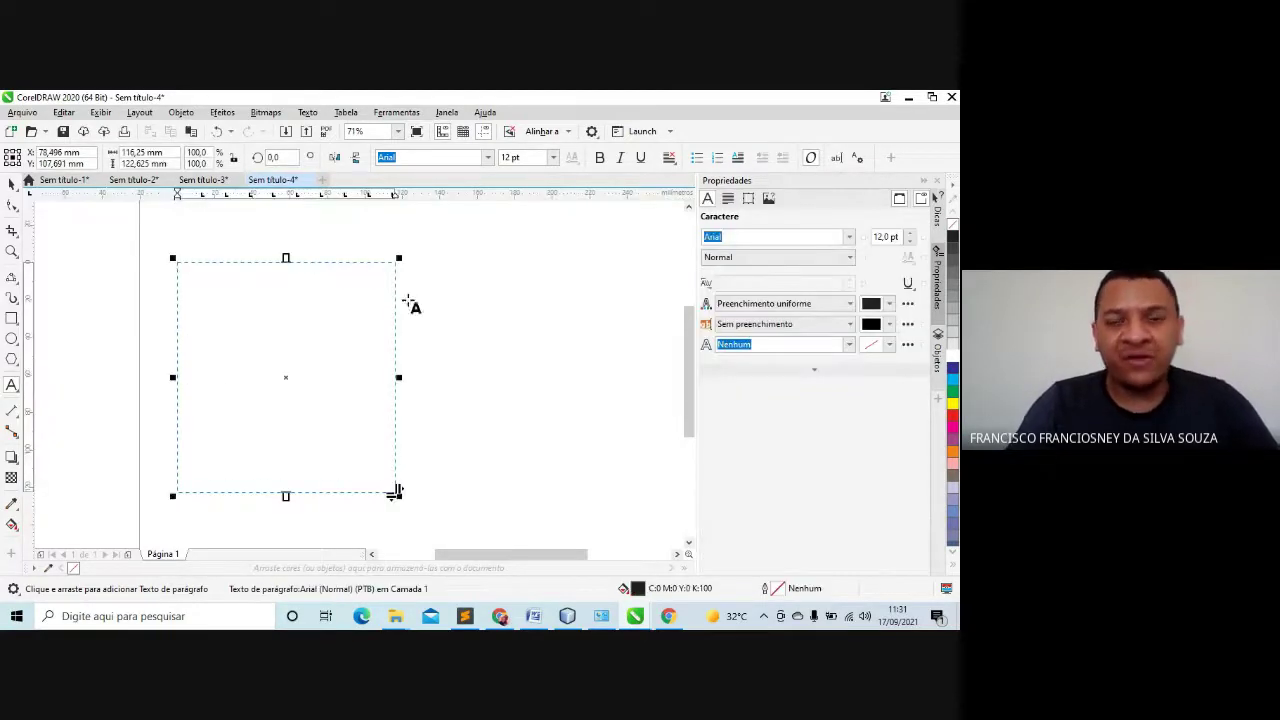
pyautogui.click(553, 158)
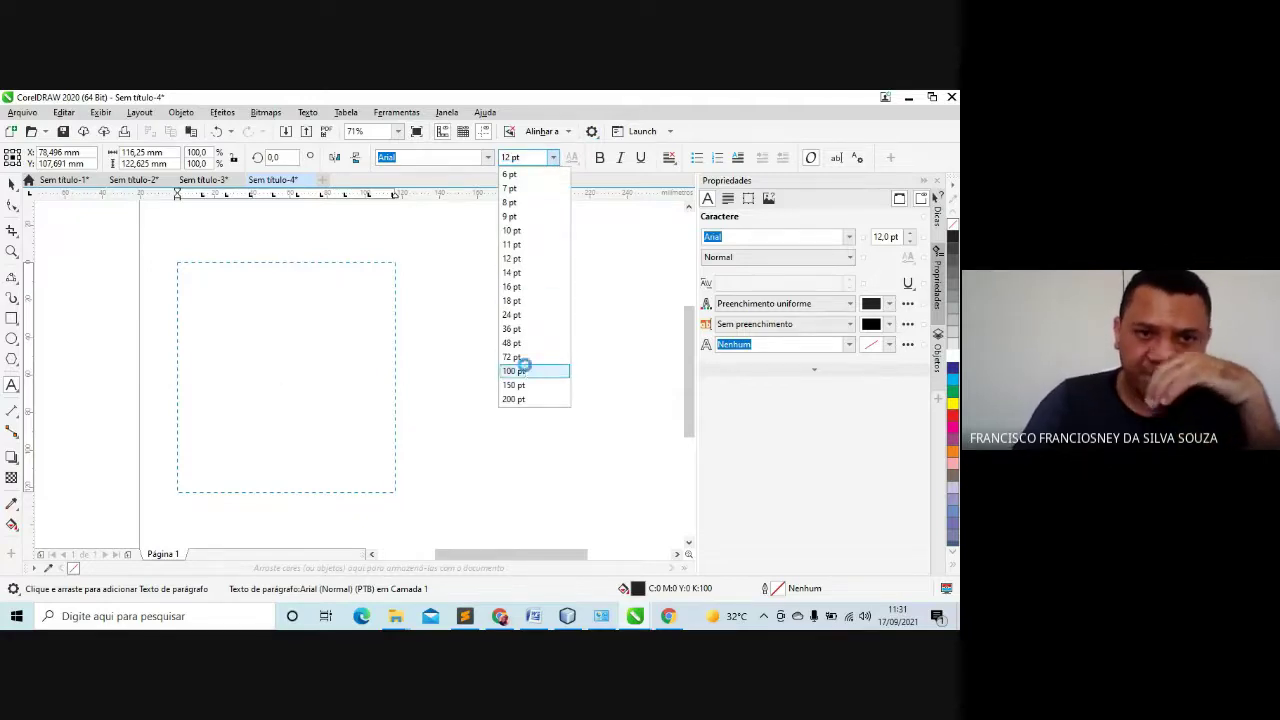
pyautogui.click(520, 370)
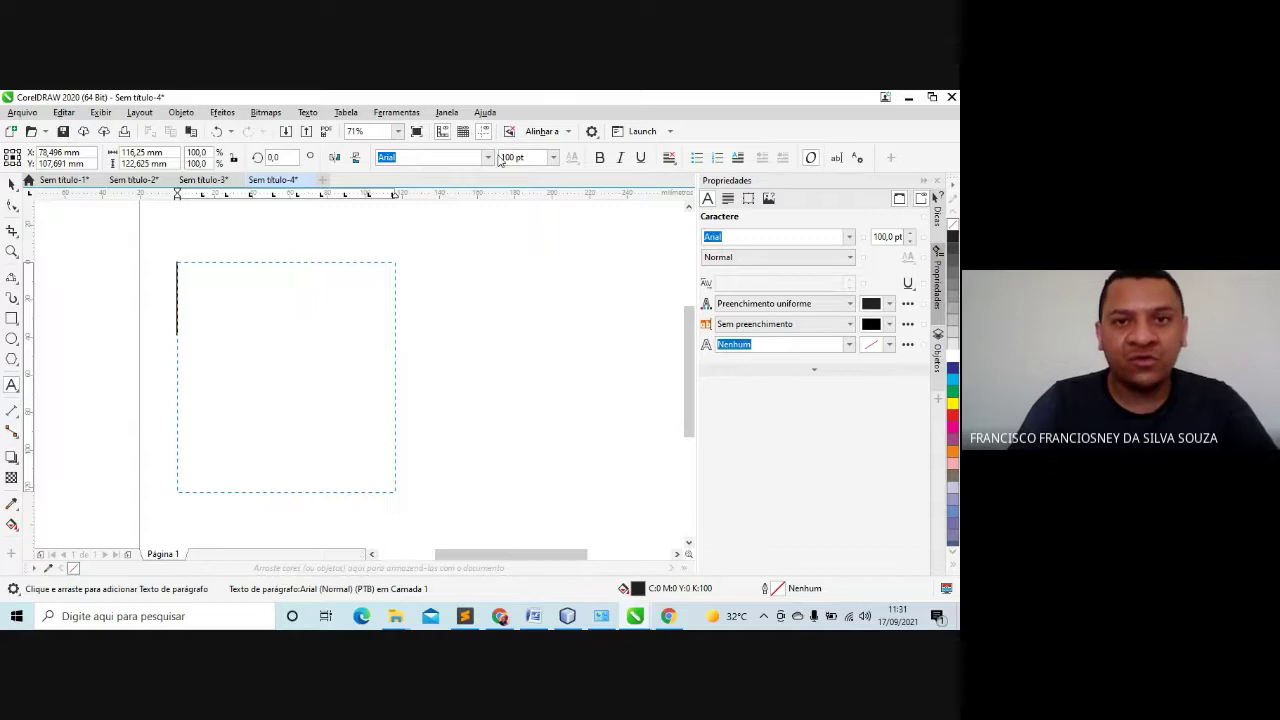
pyautogui.click(553, 158)
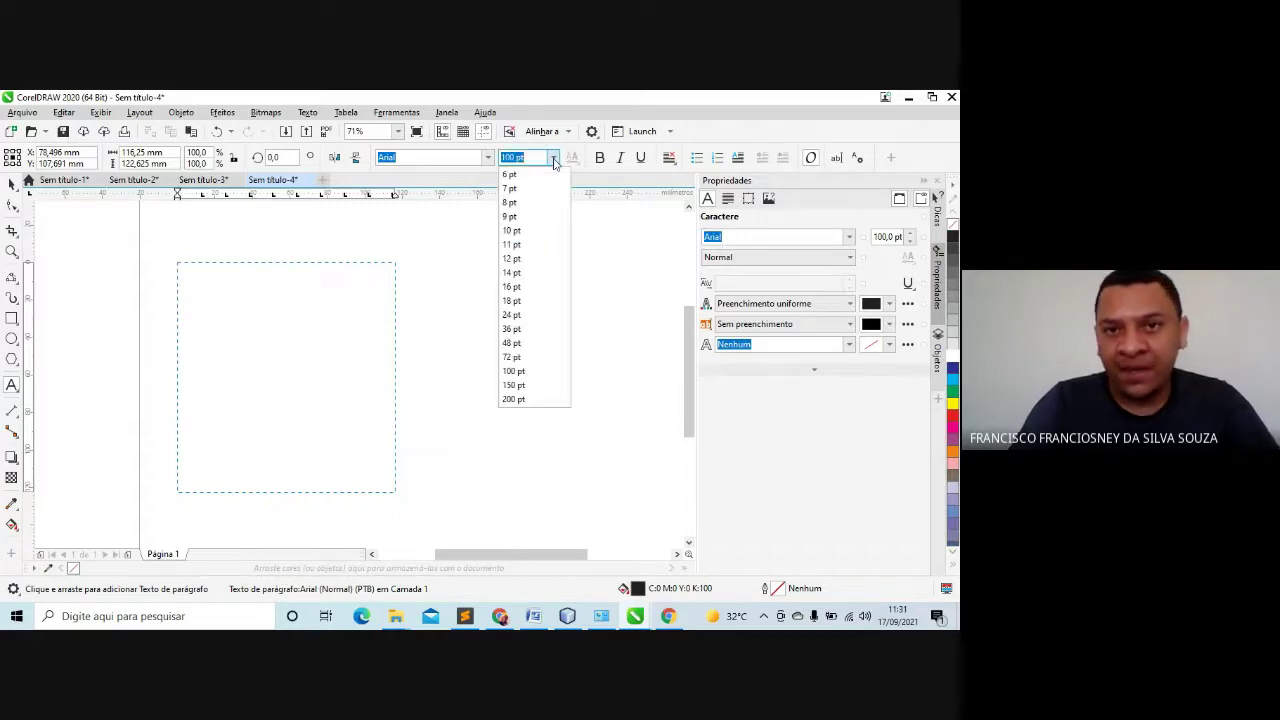
pyautogui.click(534, 314)
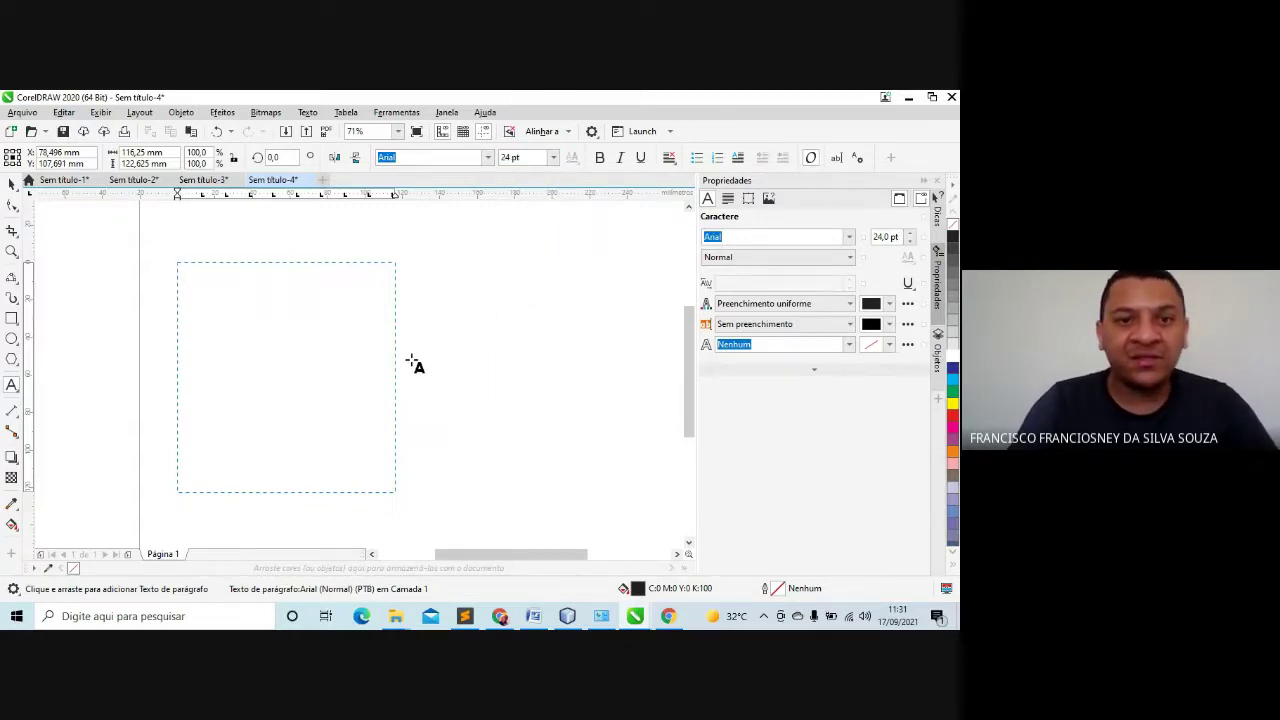
pyautogui.click(12, 185)
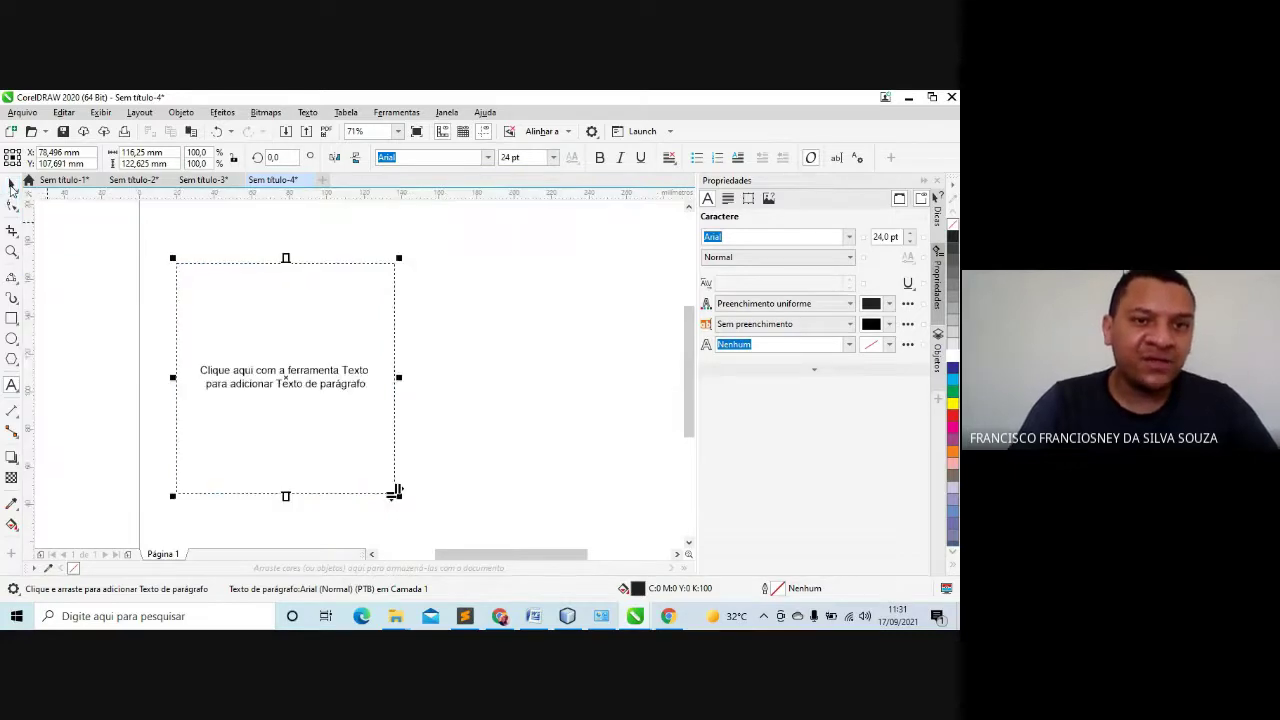
# Enlarge the empty paragraph text frame to about 153 by 134 mm and enter the heading Aluno followed by a blank line
pyautogui.moveTo(399, 377); pyautogui.dragTo(469, 380)
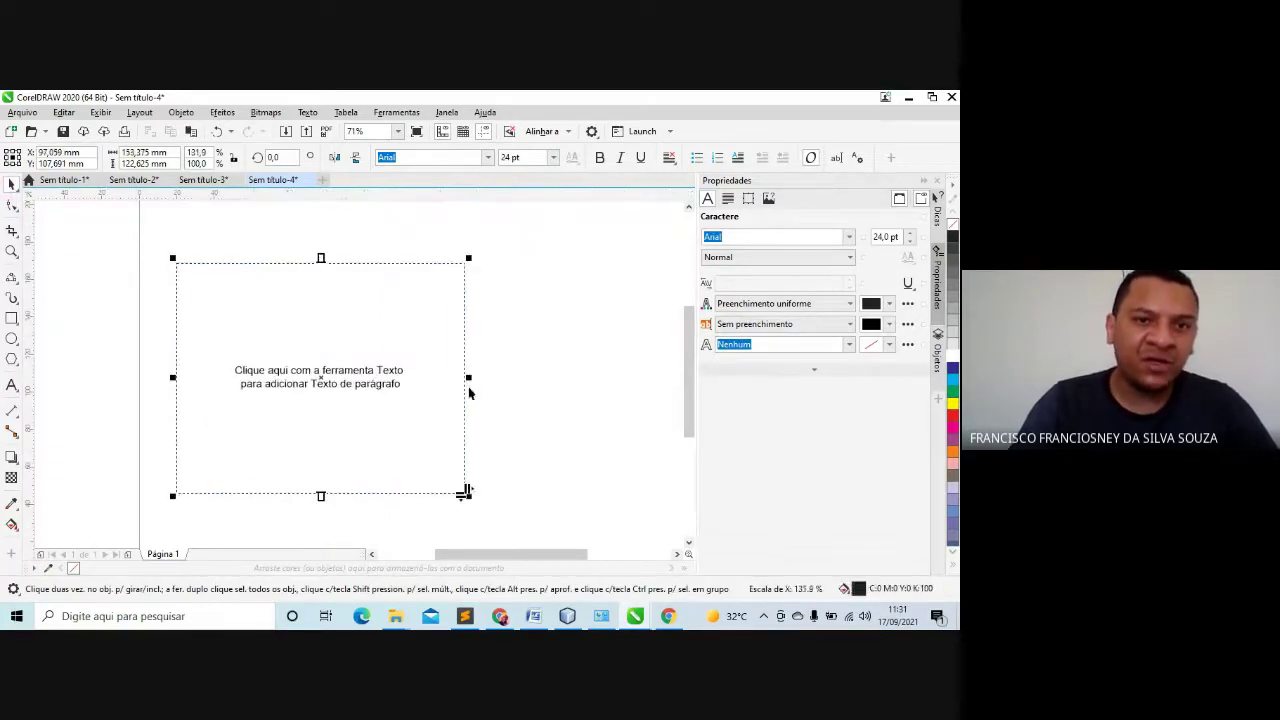
pyautogui.moveTo(321, 258); pyautogui.dragTo(321, 237)
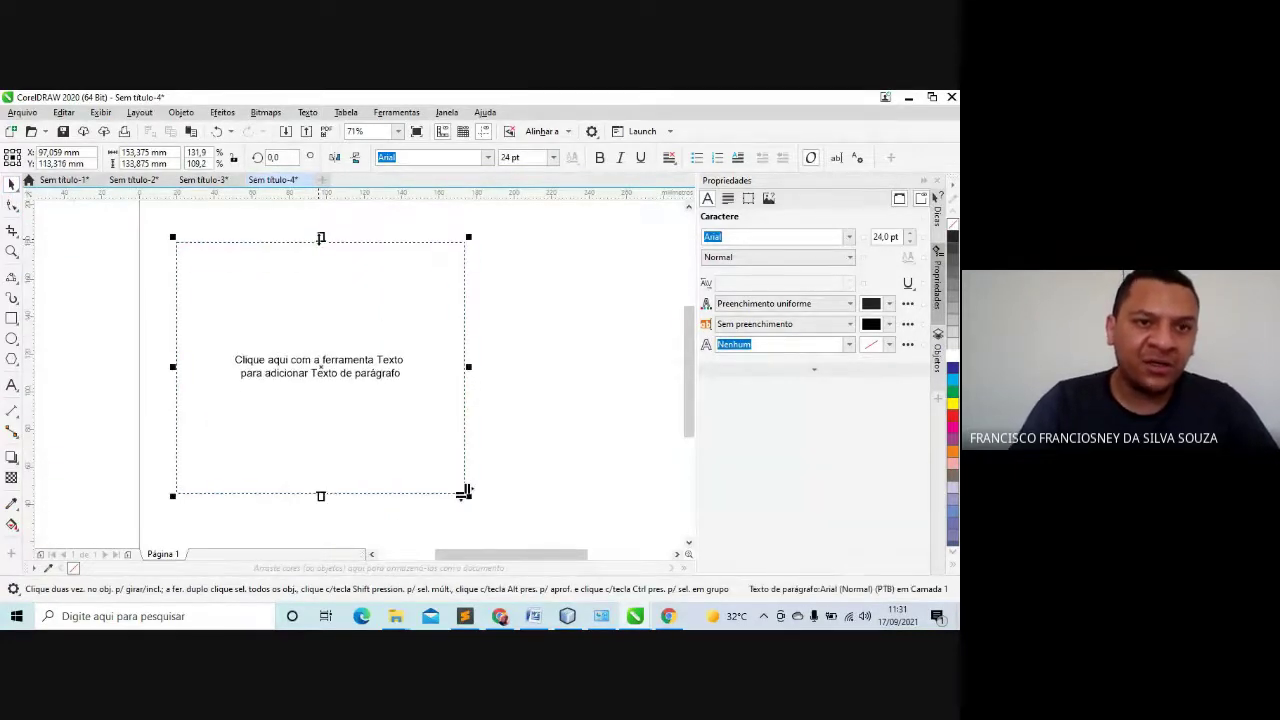
pyautogui.click(293, 284)
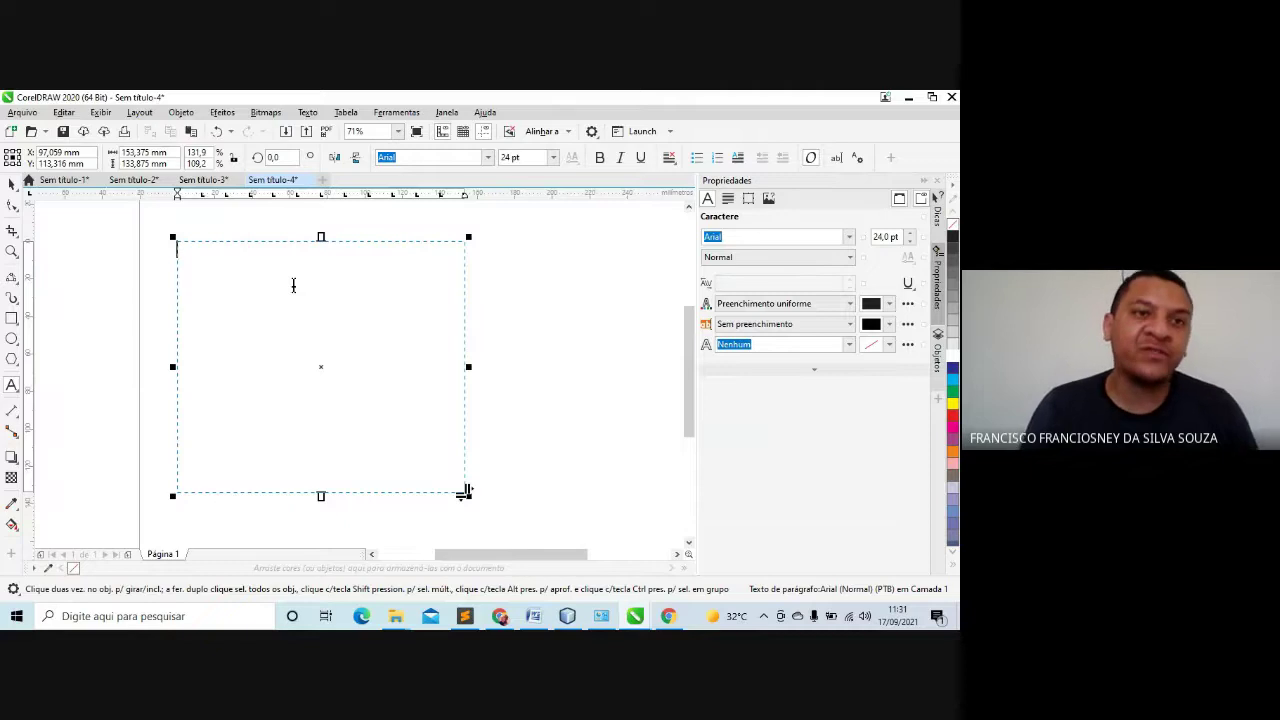
pyautogui.write('Aluno')
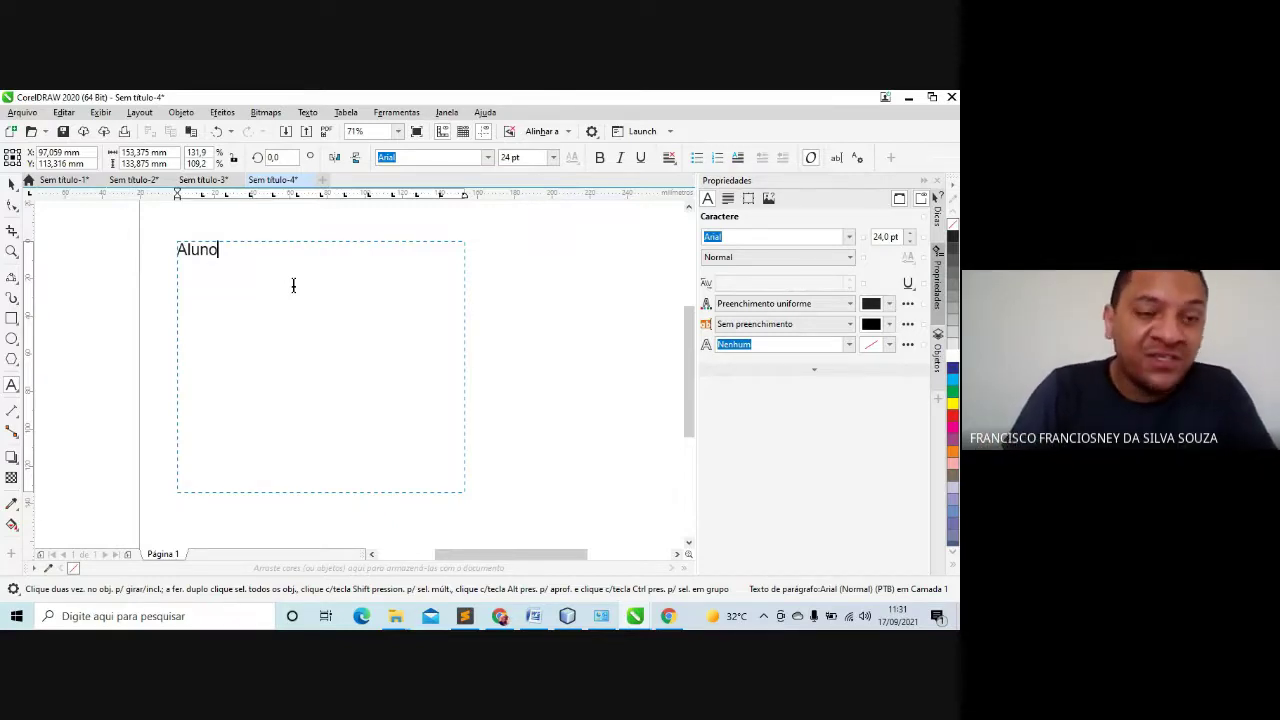
pyautogui.press('Return')
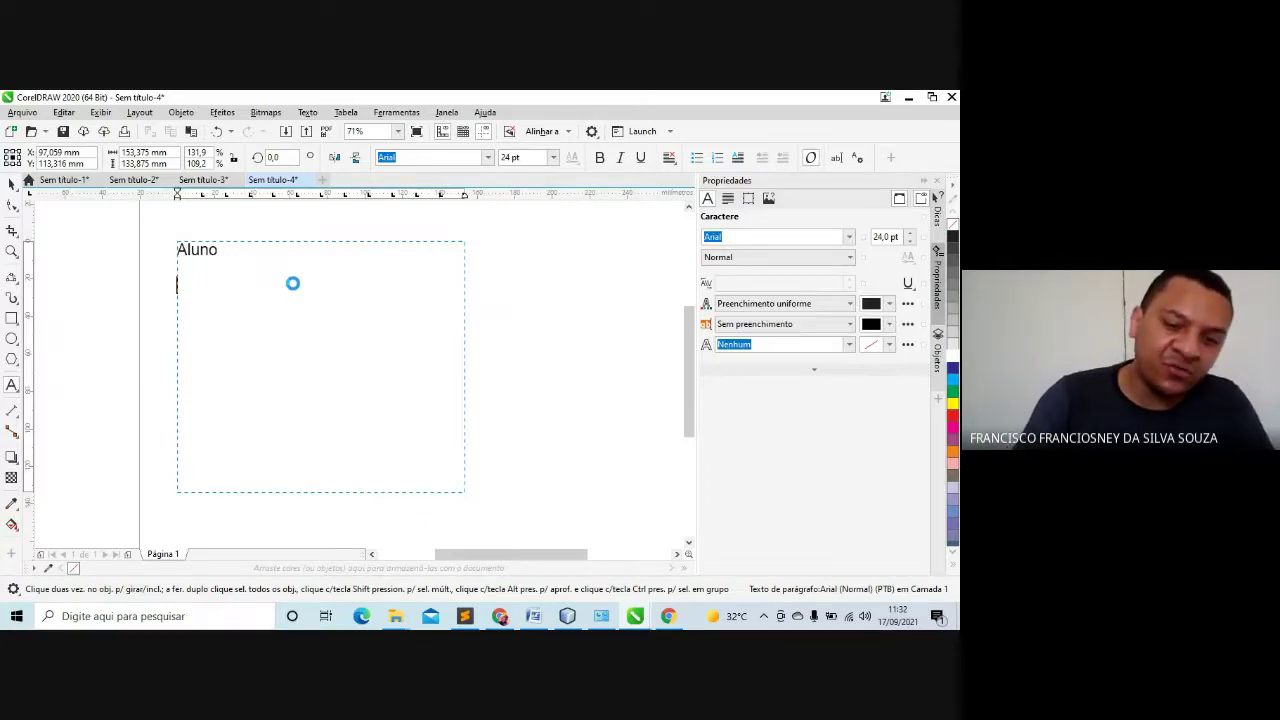
# Add the lines Nome, cpf, rg, datanascimento and sexo beneath the Aluno heading
pyautogui.write('Nome')
pyautogui.press('Return')
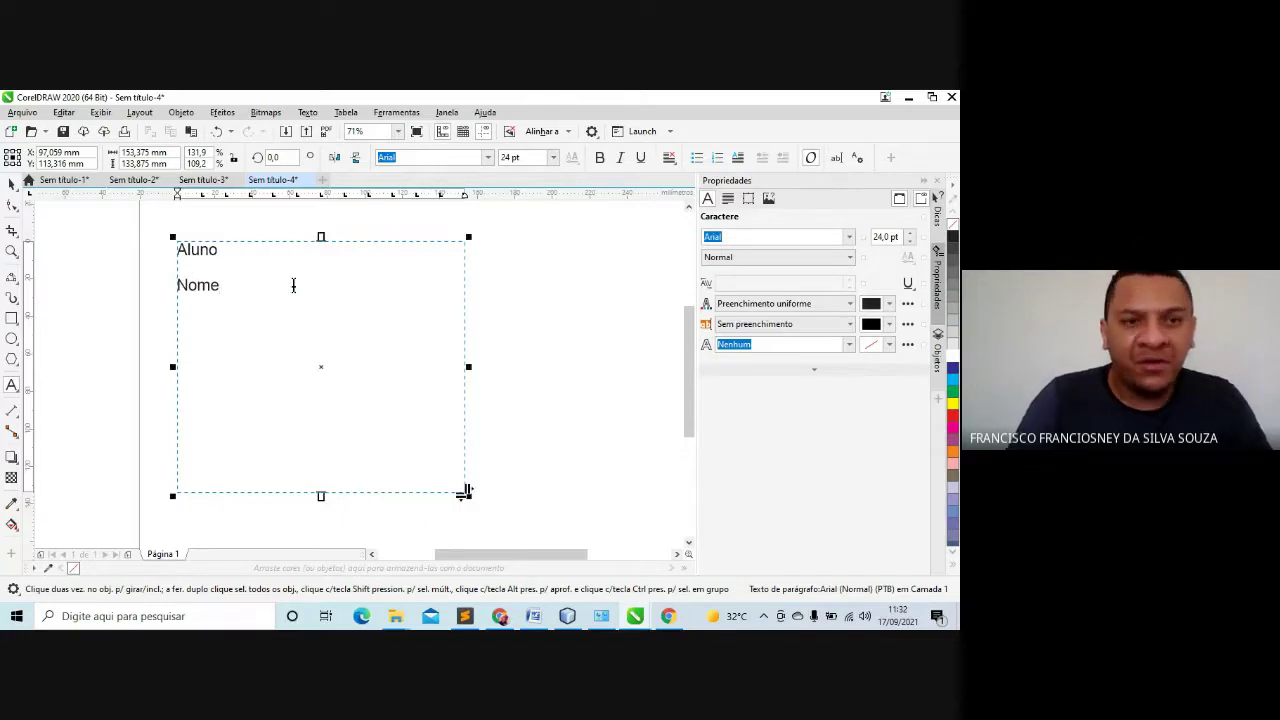
pyautogui.write('cpf')
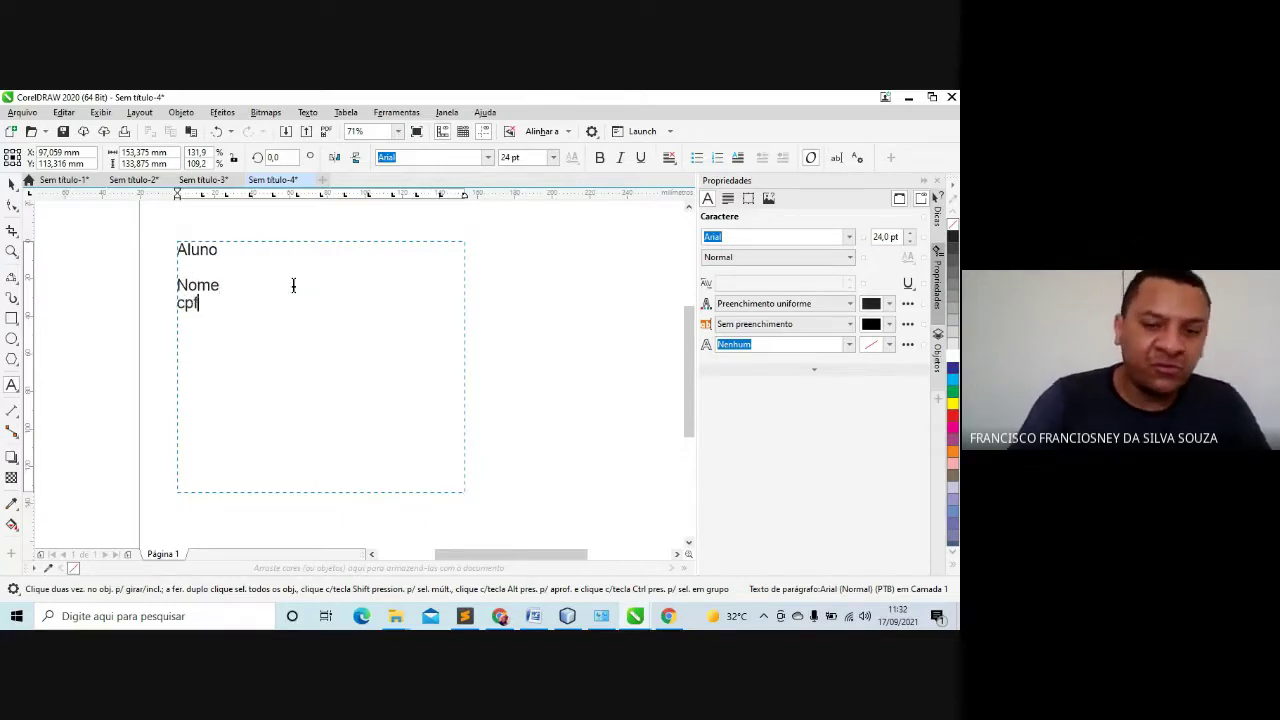
pyautogui.press('Return')
pyautogui.write('rg')
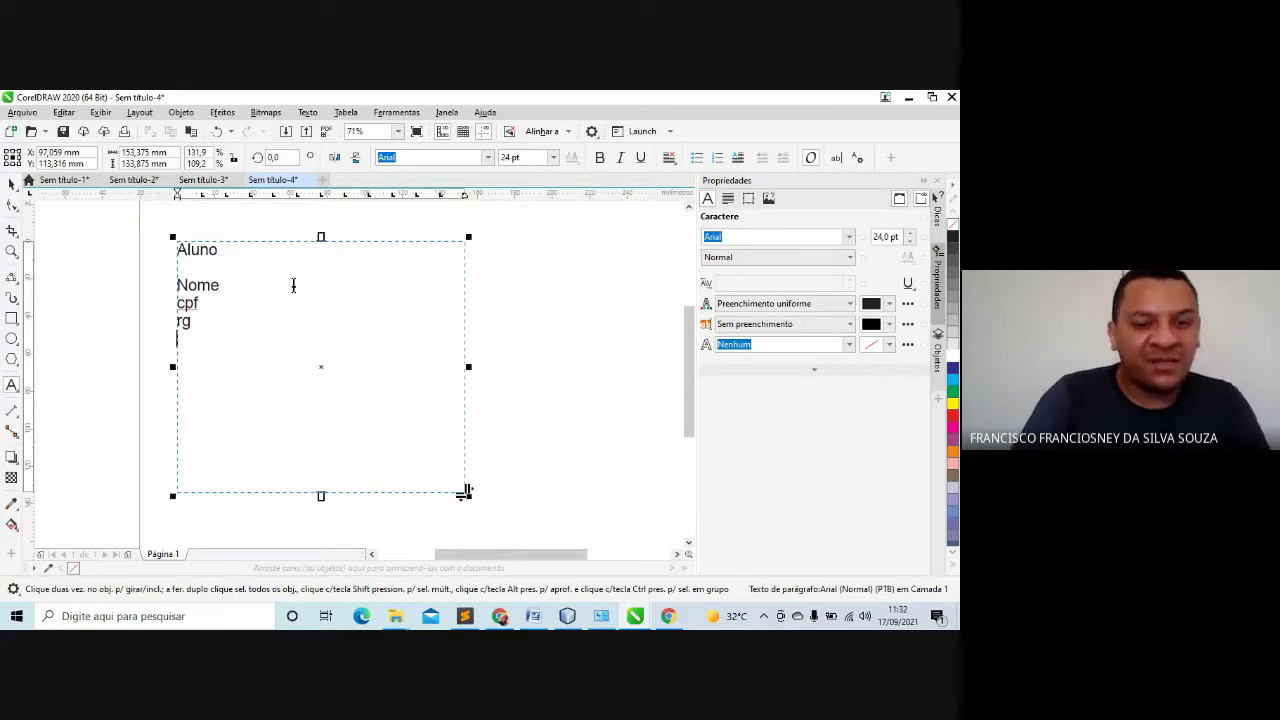
pyautogui.press('Return')
pyautogui.write('da')
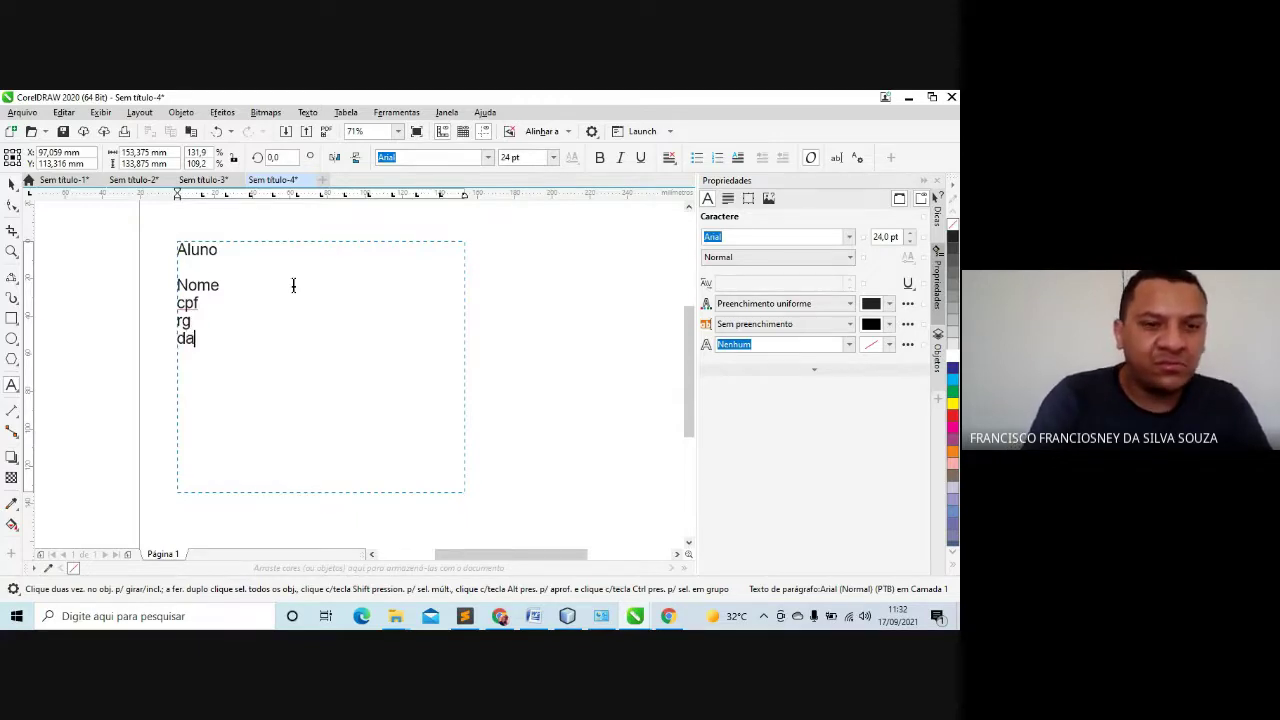
pyautogui.write('tanascimento')
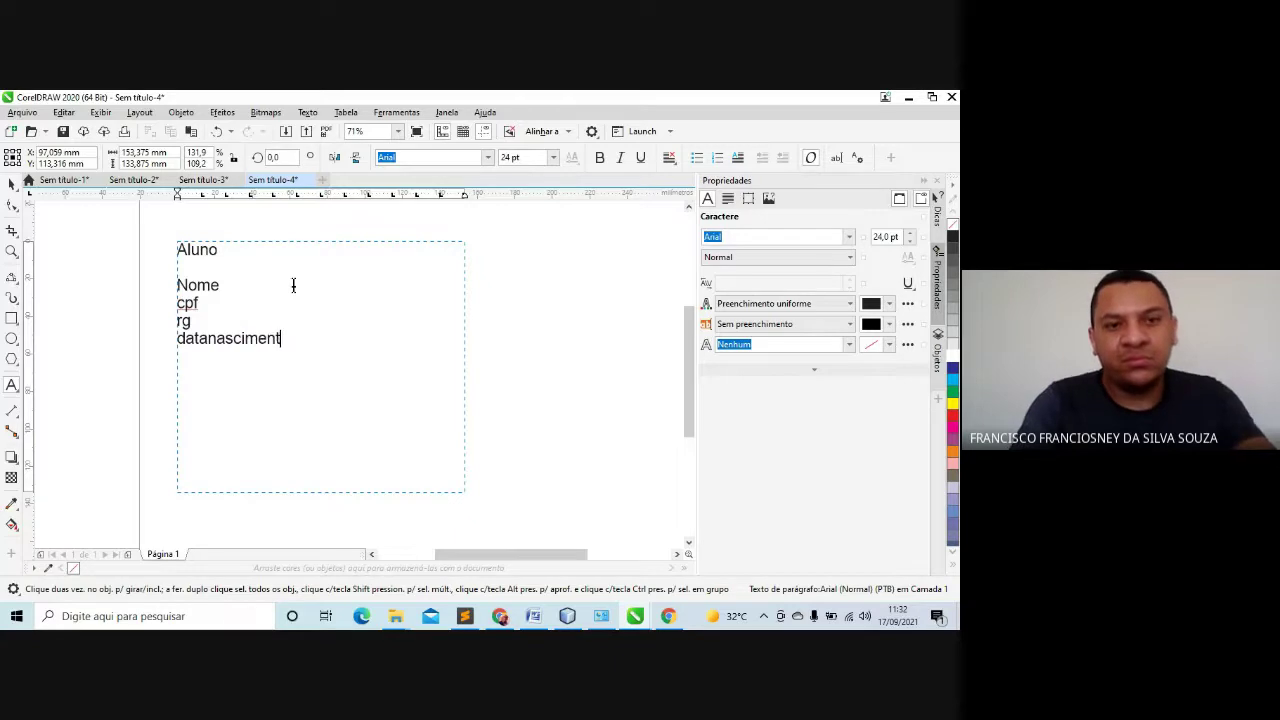
pyautogui.press('Return')
pyautogui.write('sexo')
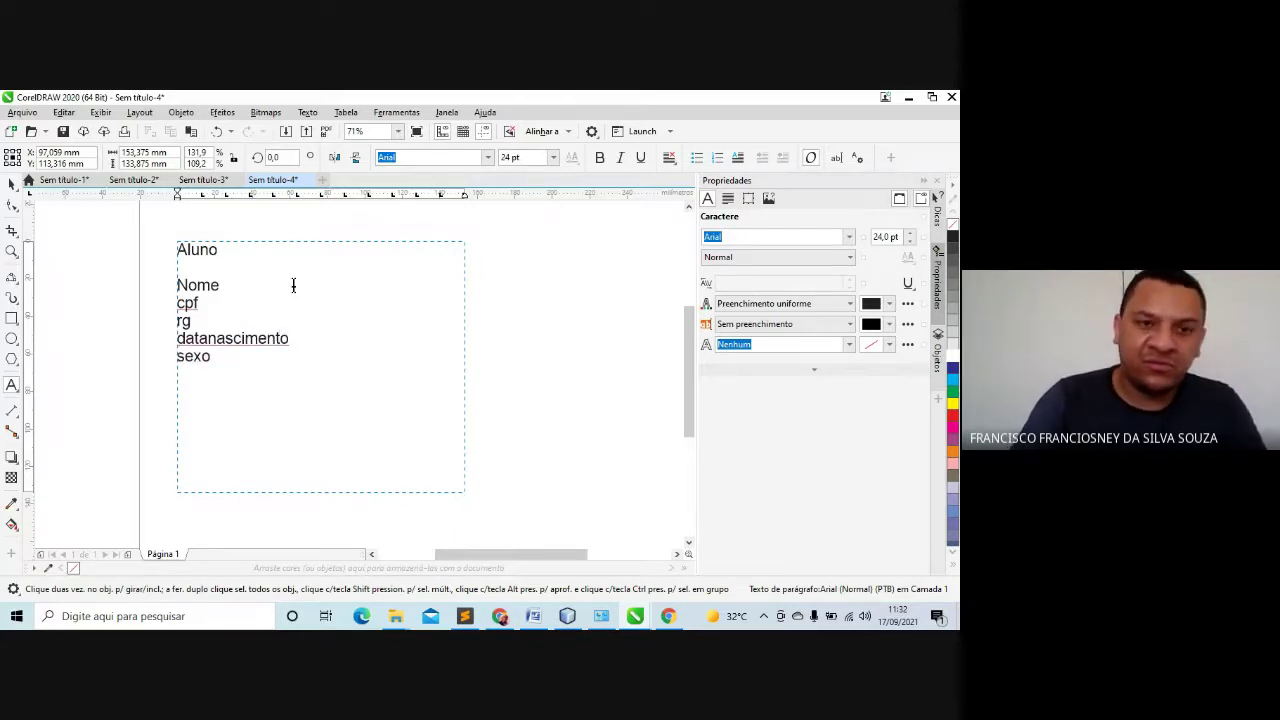
pyautogui.press('Return')
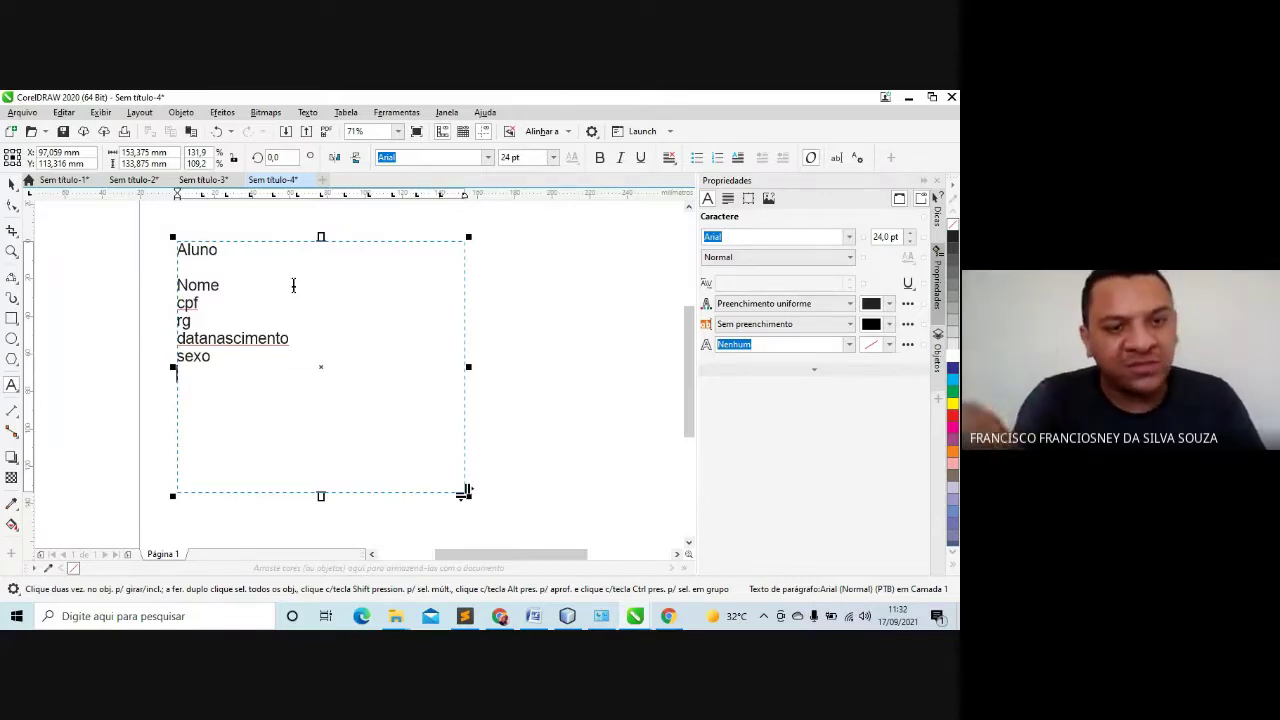
pyautogui.write('tiposanguin')
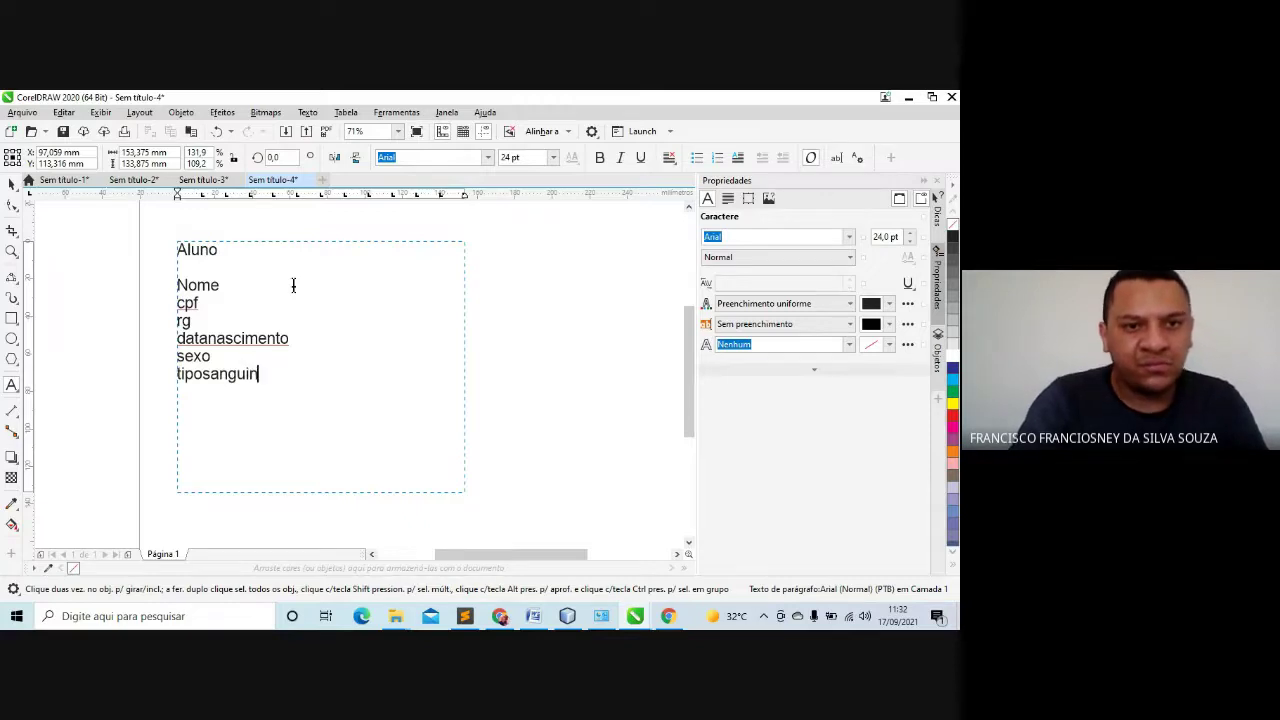
pyautogui.write('eo')
pyautogui.press('Return')
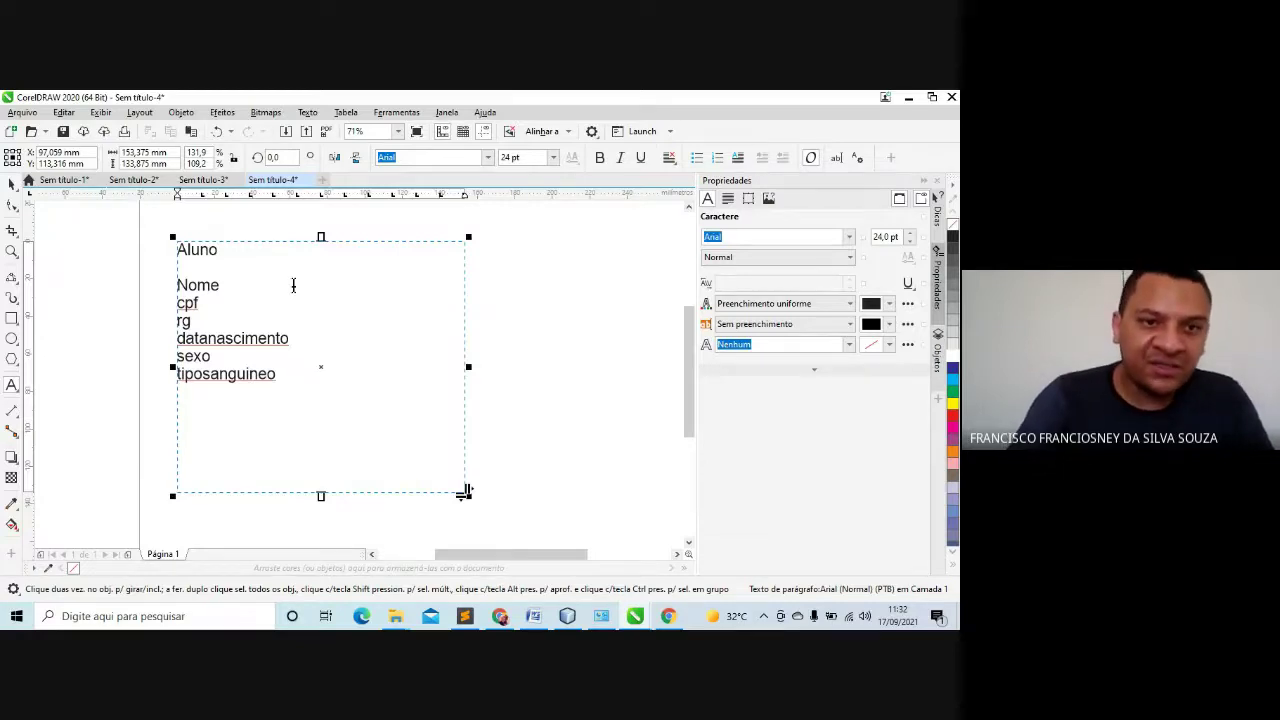
pyautogui.press('BackSpace')
pyautogui.press('BackSpace')
pyautogui.press('BackSpace')
pyautogui.press('BackSpace')
pyautogui.press('BackSpace')
pyautogui.press('BackSpace')
pyautogui.press('BackSpace')
pyautogui.press('BackSpace')
pyautogui.press('BackSpace')
pyautogui.press('BackSpace')
pyautogui.press('BackSpace')
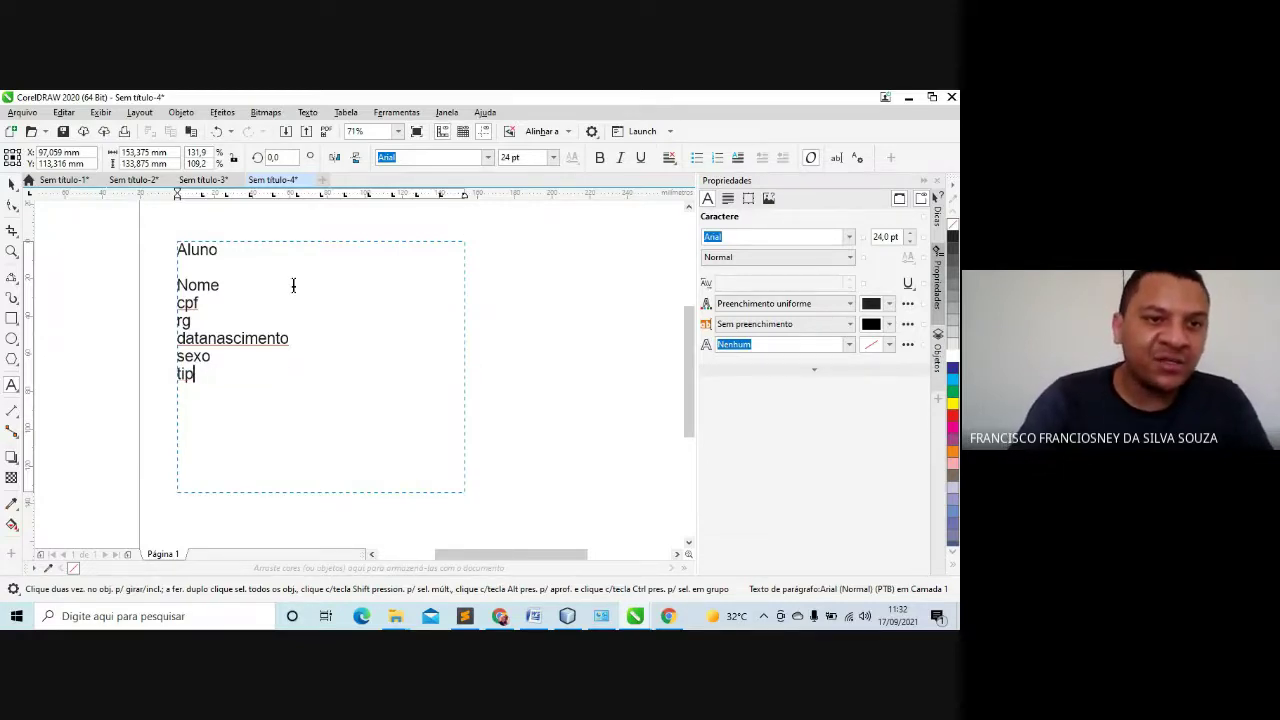
pyautogui.press('BackSpace')
pyautogui.press('BackSpace')
pyautogui.press('BackSpace')
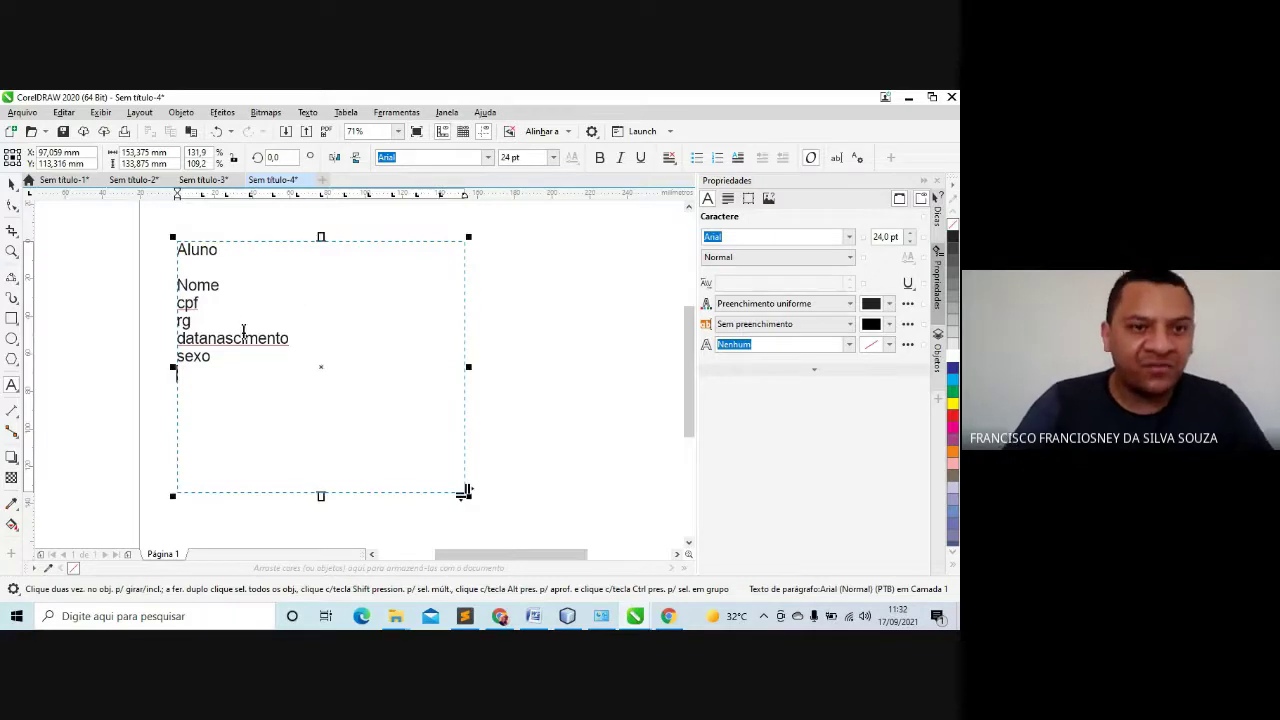
# Move the Aluno text frame slightly right and down and shrink it to about 85 by 83 mm
pyautogui.moveTo(237, 360); pyautogui.dragTo(163, 251)
pyautogui.hotkey('ctrl', 'space')
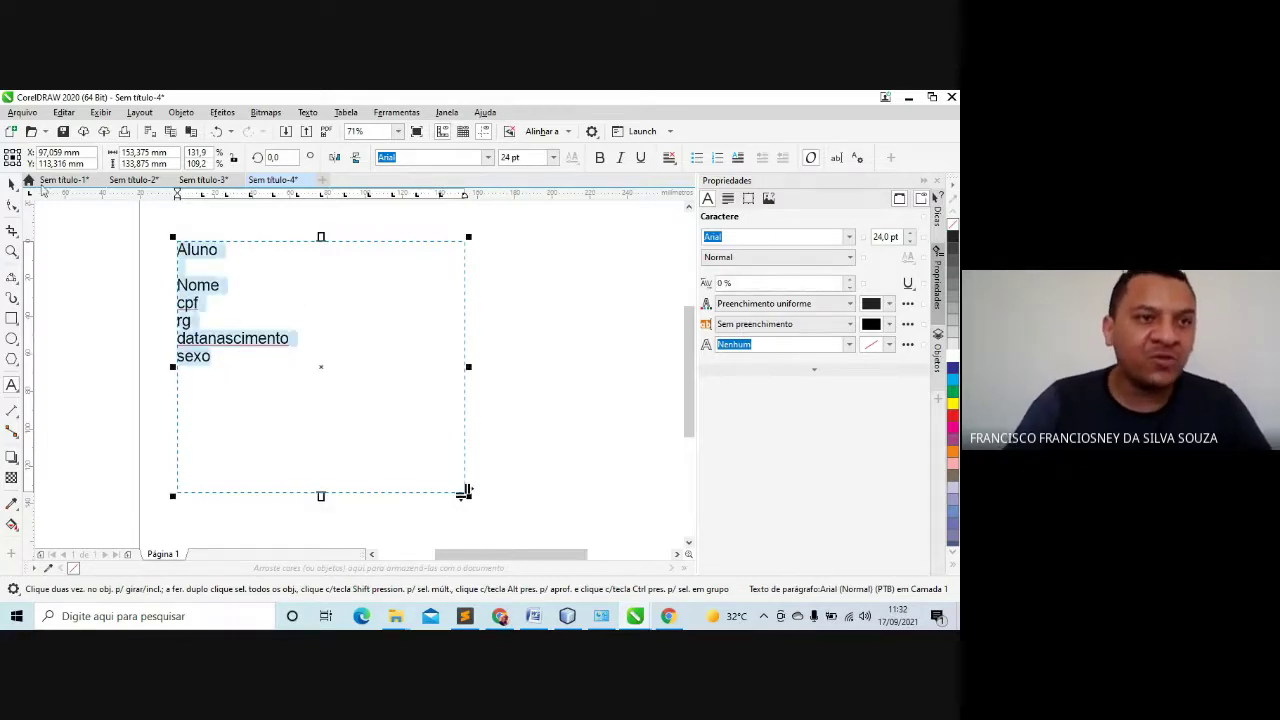
pyautogui.moveTo(340, 337); pyautogui.dragTo(367, 345)
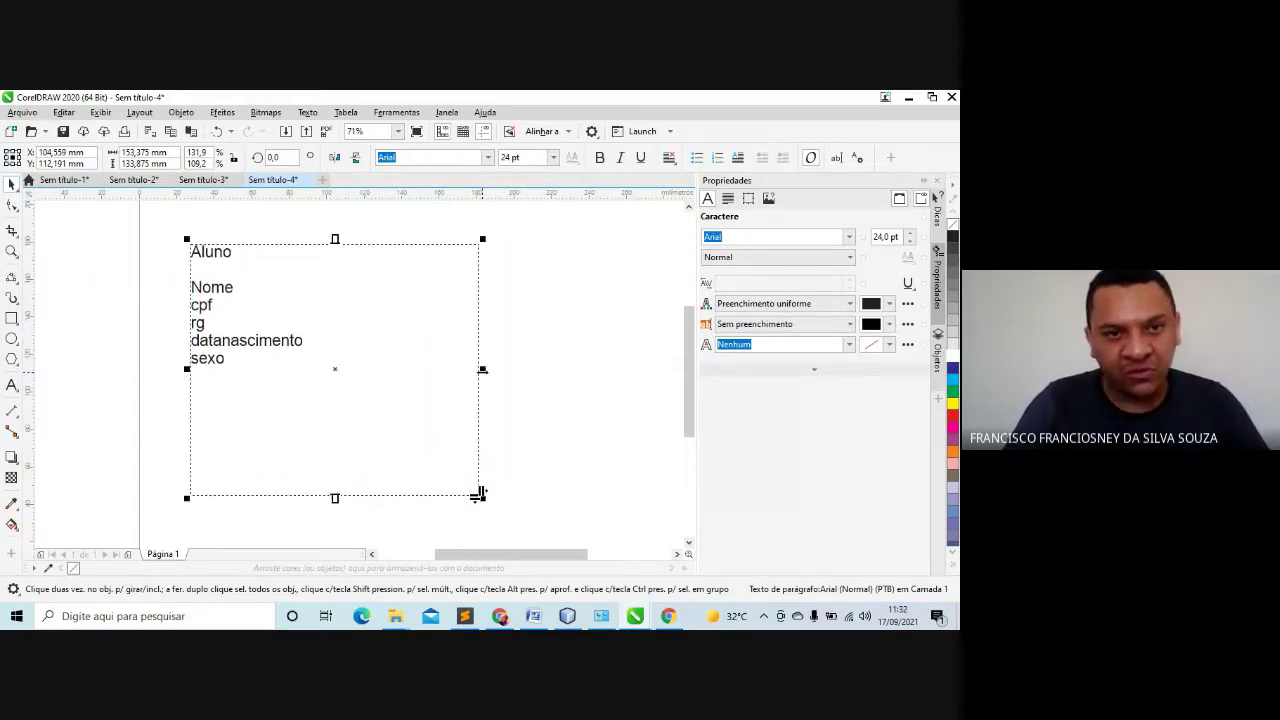
pyautogui.moveTo(479, 494); pyautogui.dragTo(351, 494)
pyautogui.moveTo(271, 497); pyautogui.dragTo(271, 400)
pyautogui.click(423, 380)
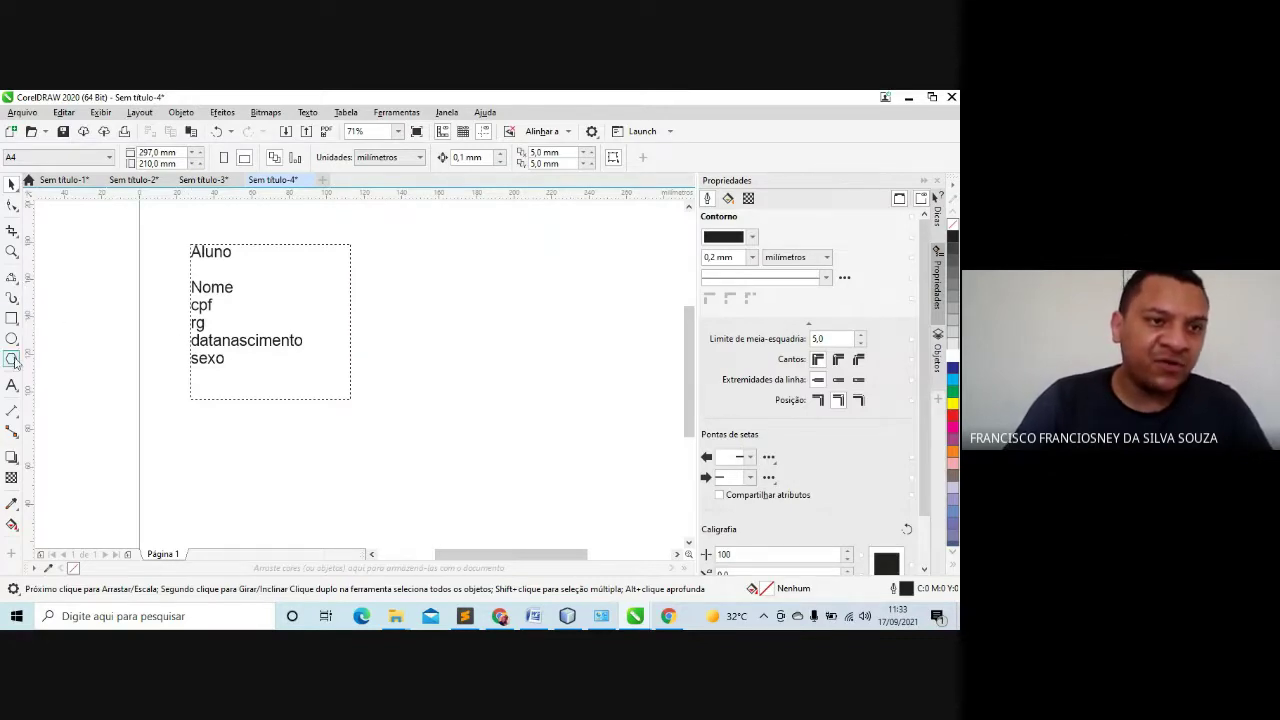
# Draw a rectangle about 90 by 85 mm to the right of the text frame and a horizontal line across its upper part
pyautogui.click(12, 318)
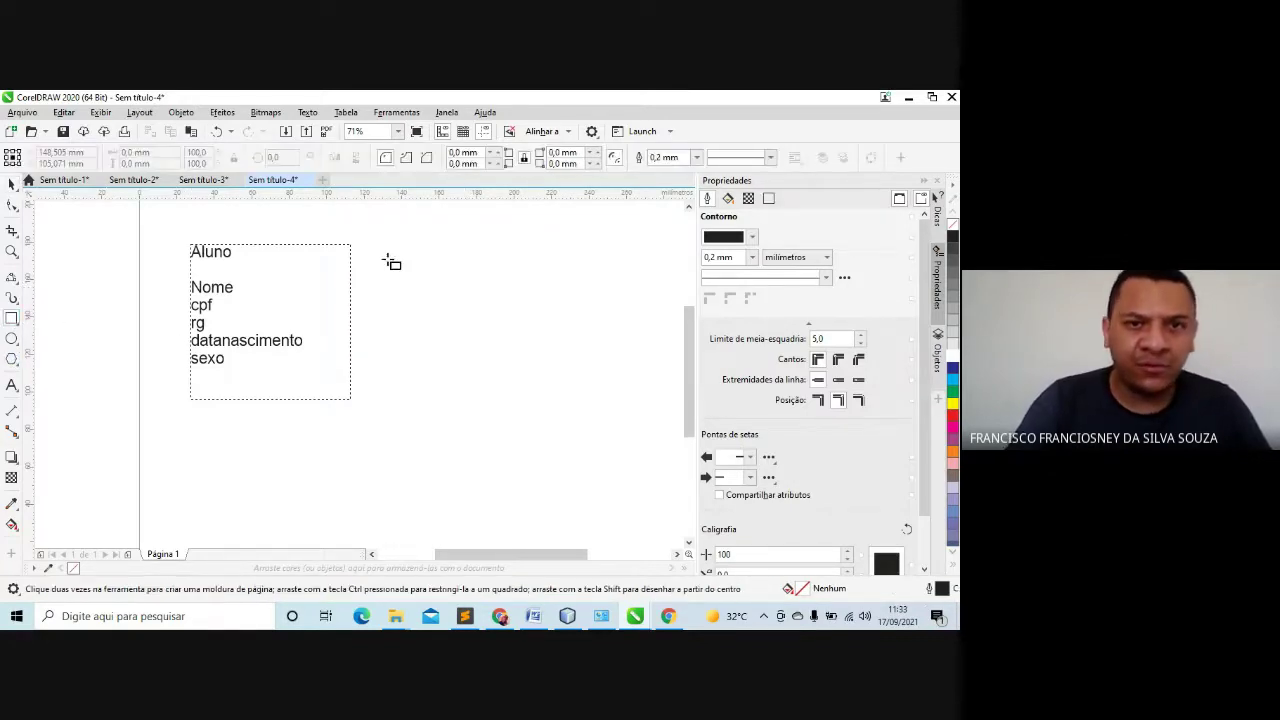
pyautogui.moveTo(379, 243)
pyautogui.mouseDown()
pyautogui.moveTo(505, 339)
pyautogui.moveTo(549, 405)
pyautogui.mouseUp()
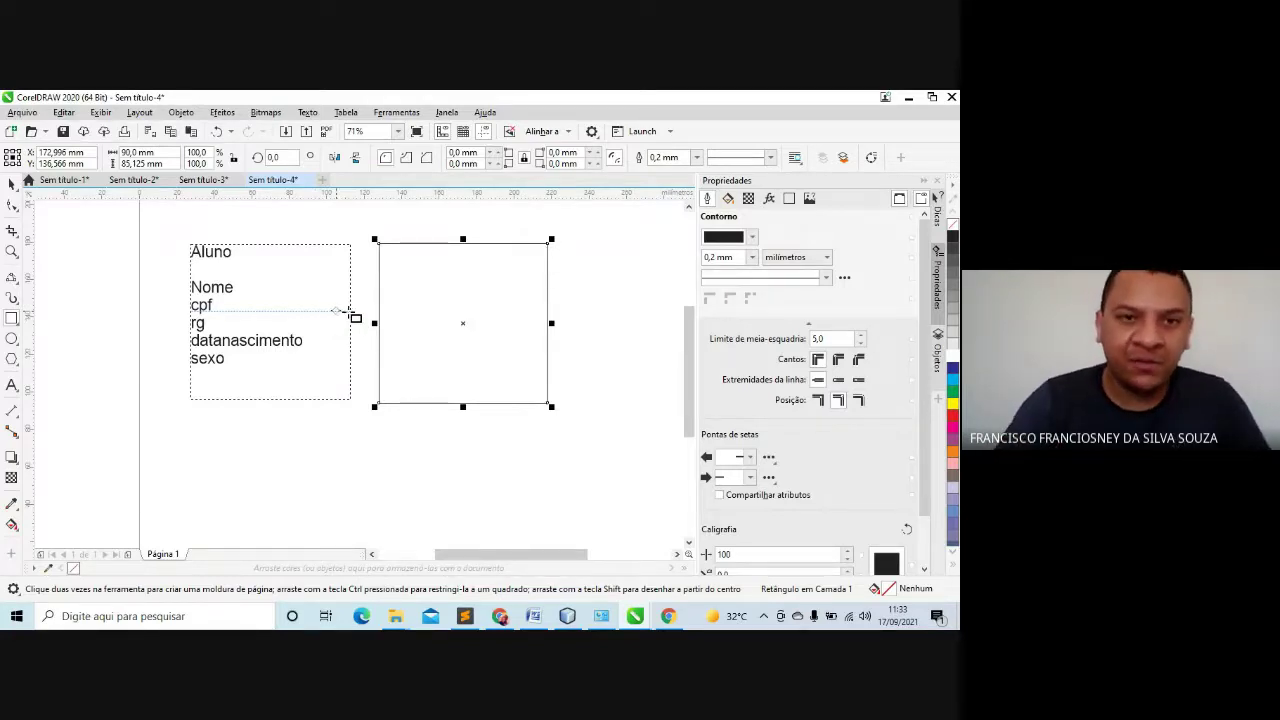
pyautogui.click(12, 278)
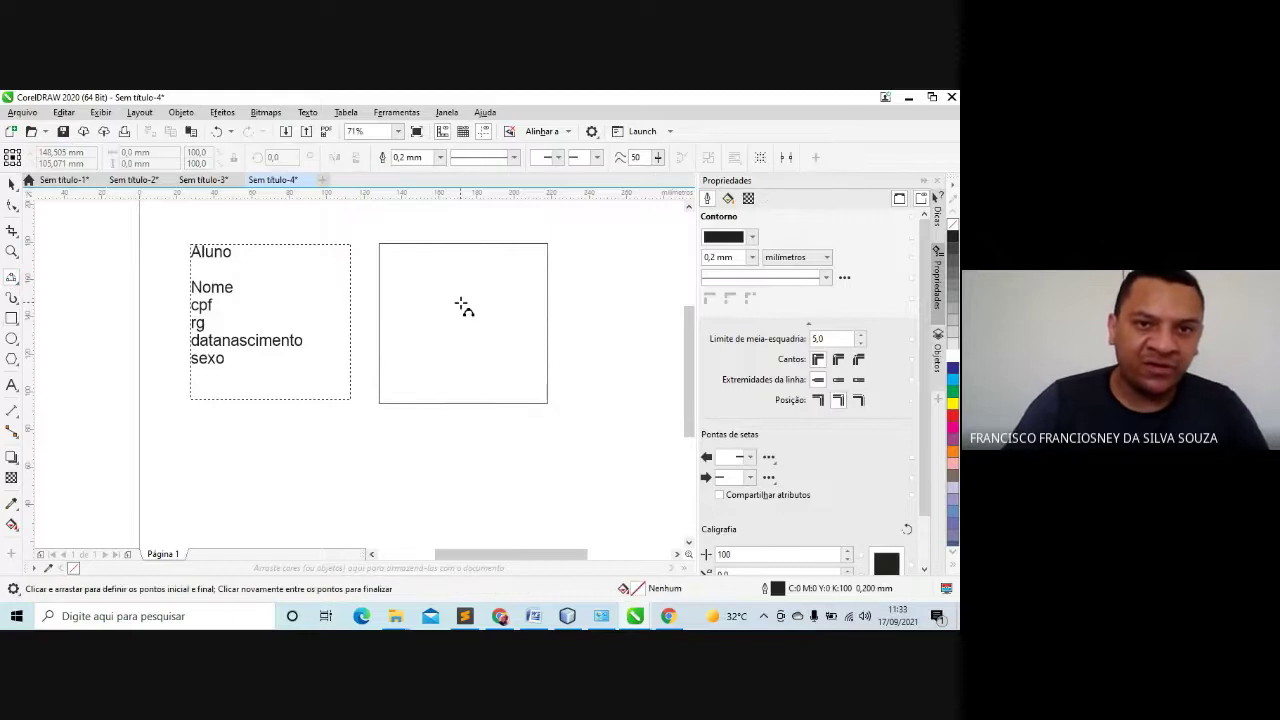
pyautogui.moveTo(380, 270); pyautogui.dragTo(548, 270)
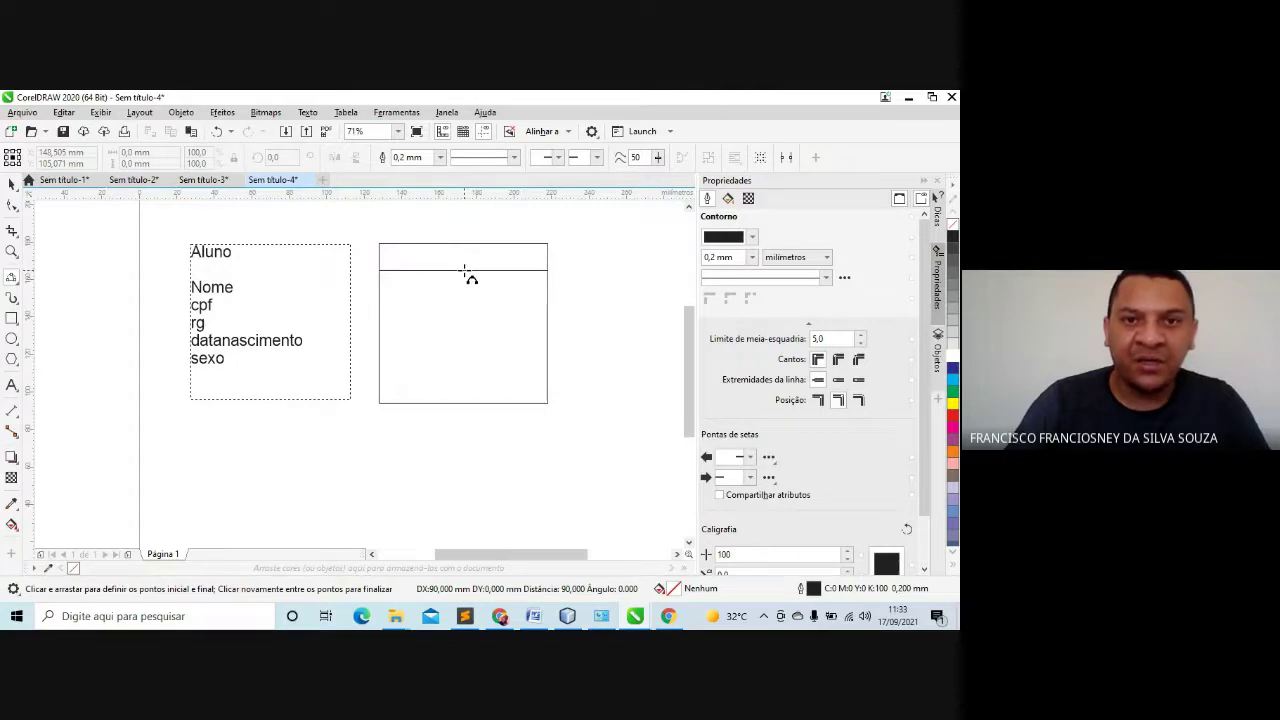
pyautogui.press('space')
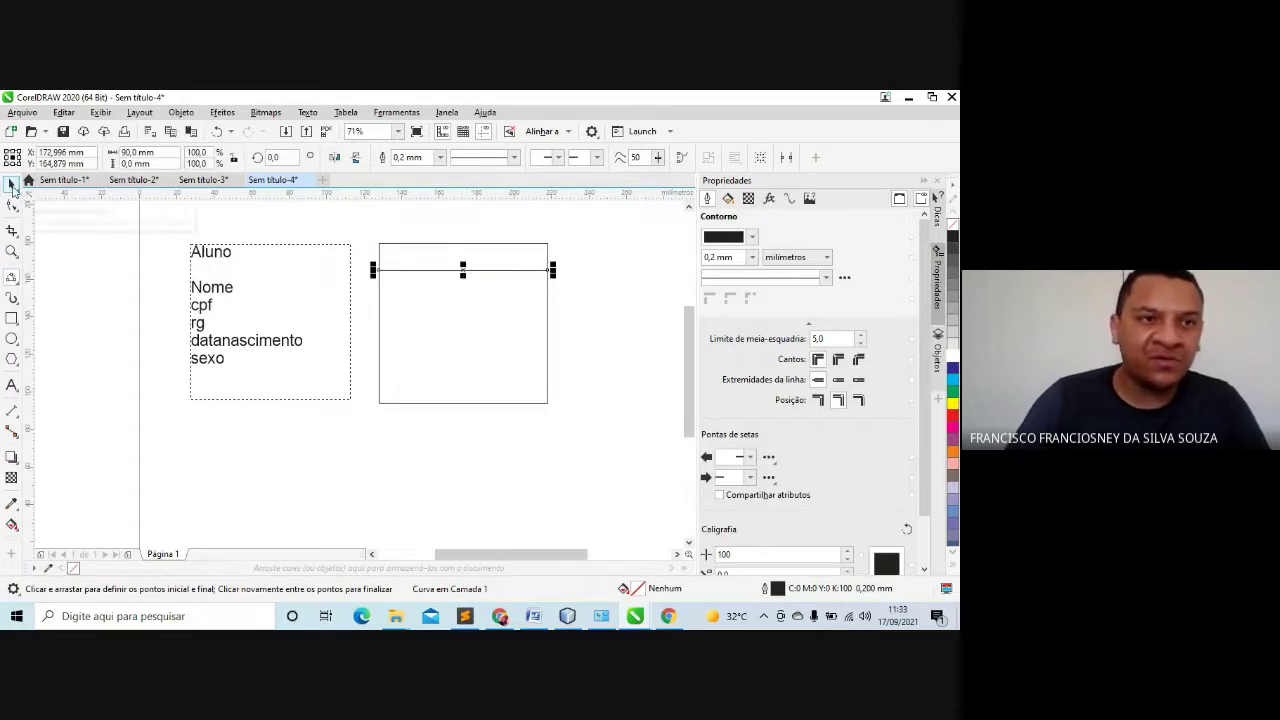
pyautogui.click(573, 284)
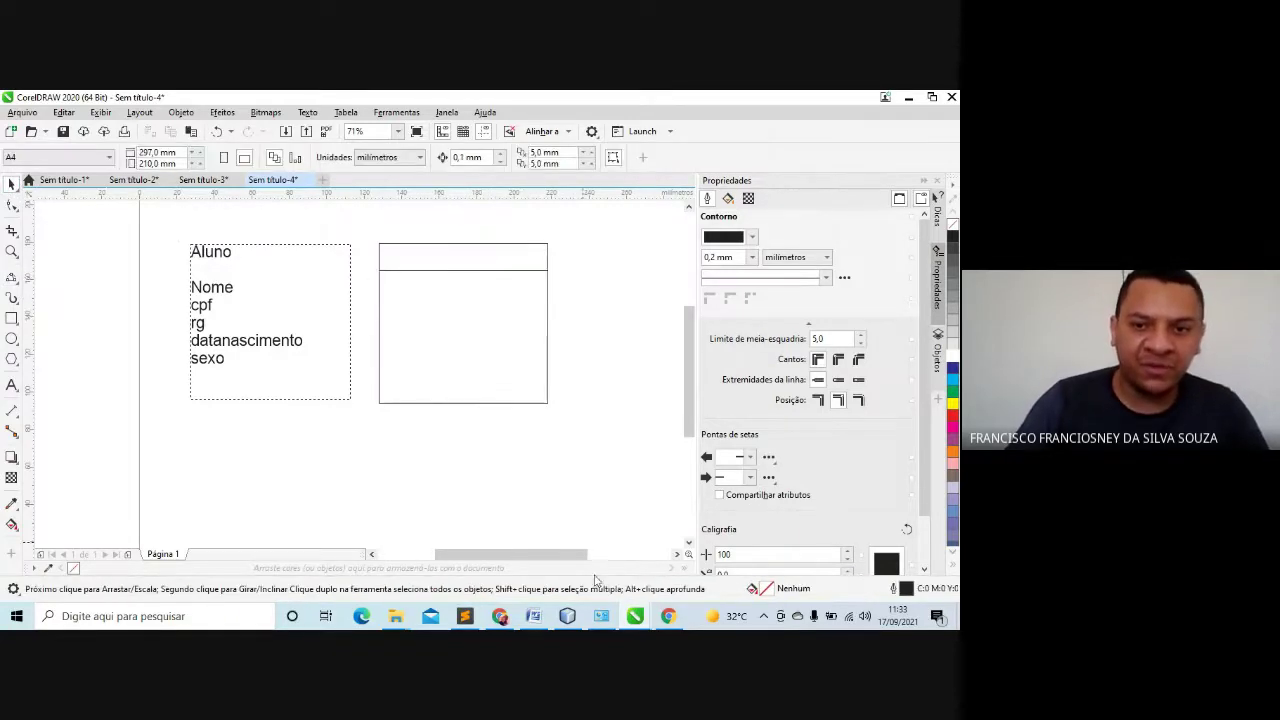
# Place a copy of the Aluno text frame over the rectangle and widen it to the rectangle's left edge, about 120 mm wide
pyautogui.click(677, 556)
pyautogui.click(677, 556)
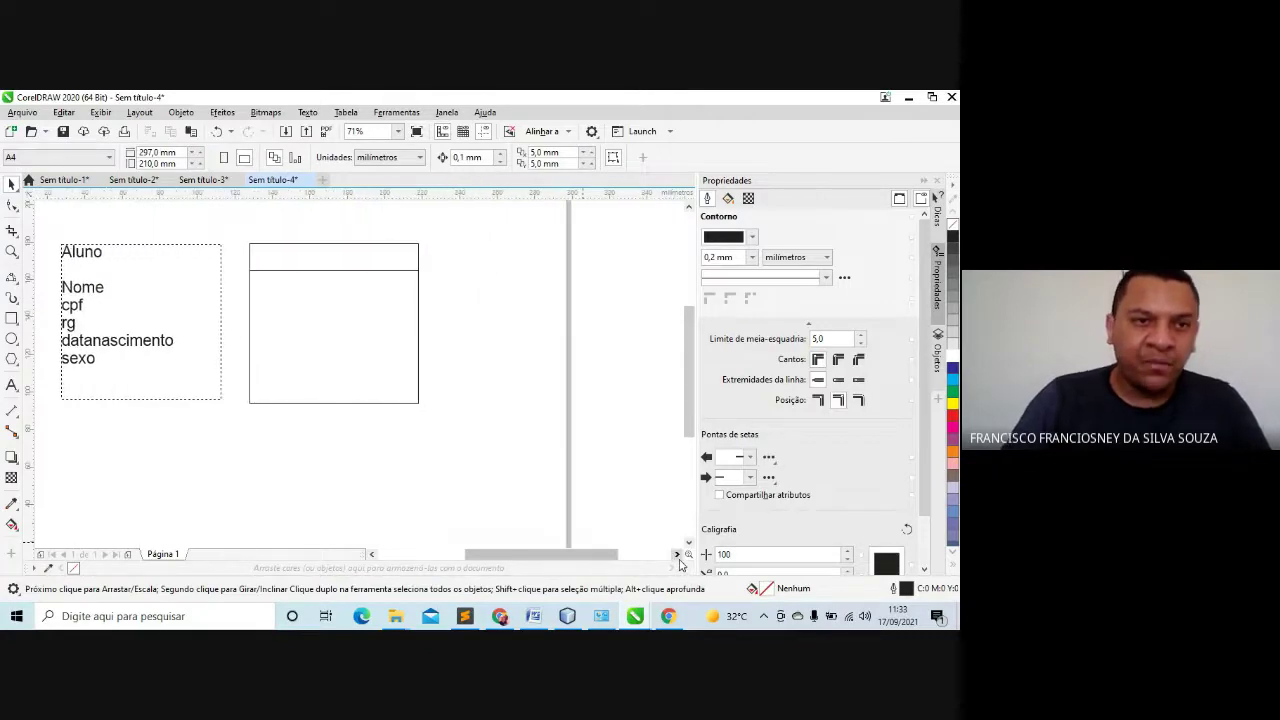
pyautogui.click(128, 292)
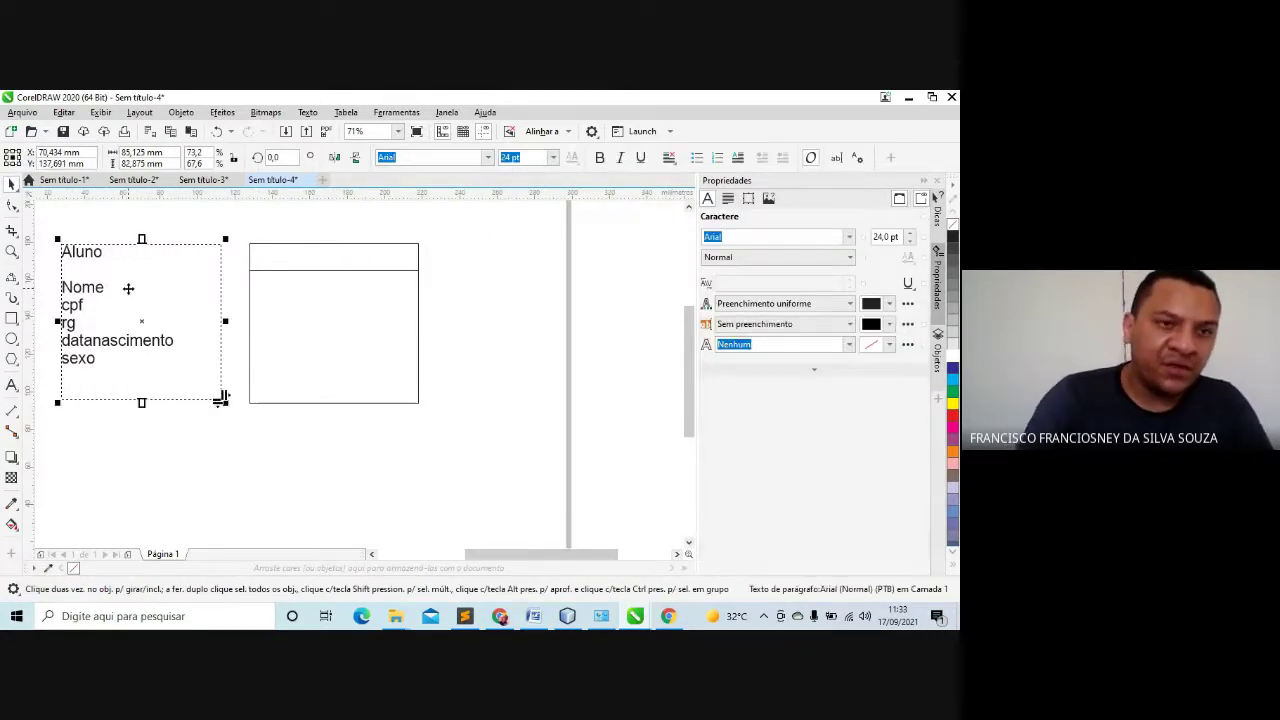
pyautogui.moveTo(128, 292); pyautogui.dragTo(372, 283)
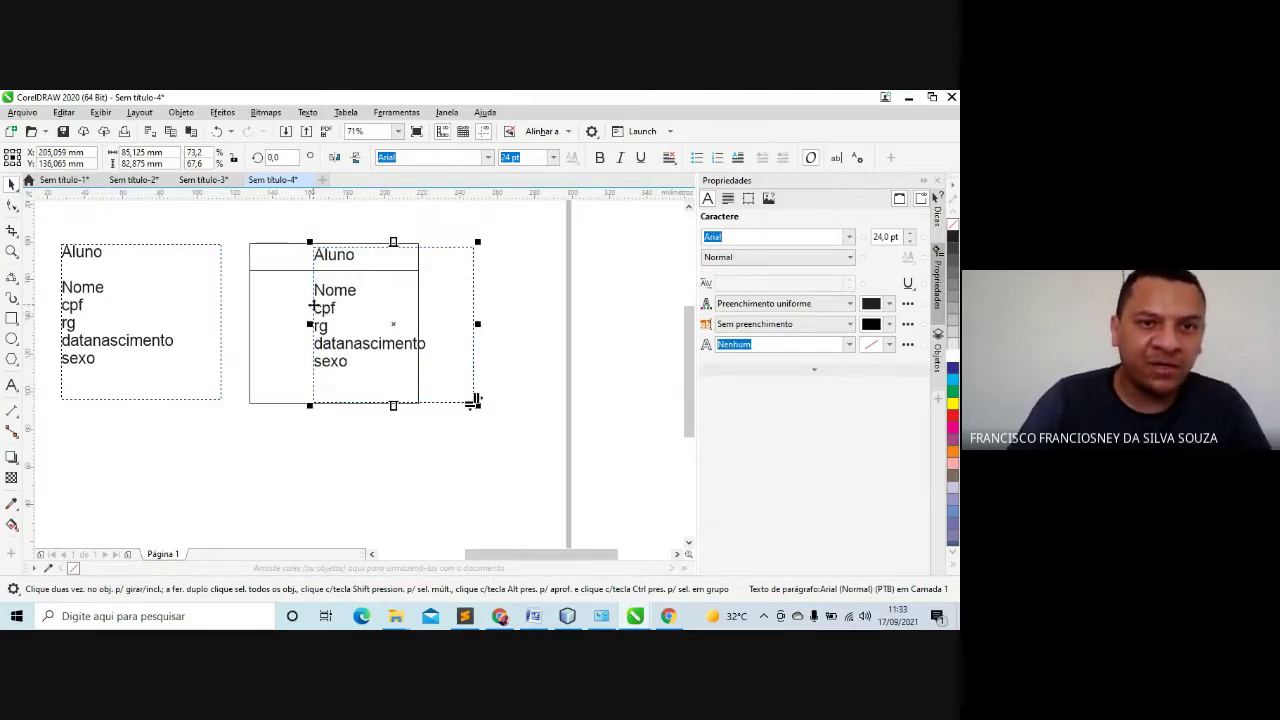
pyautogui.moveTo(310, 324); pyautogui.dragTo(253, 325)
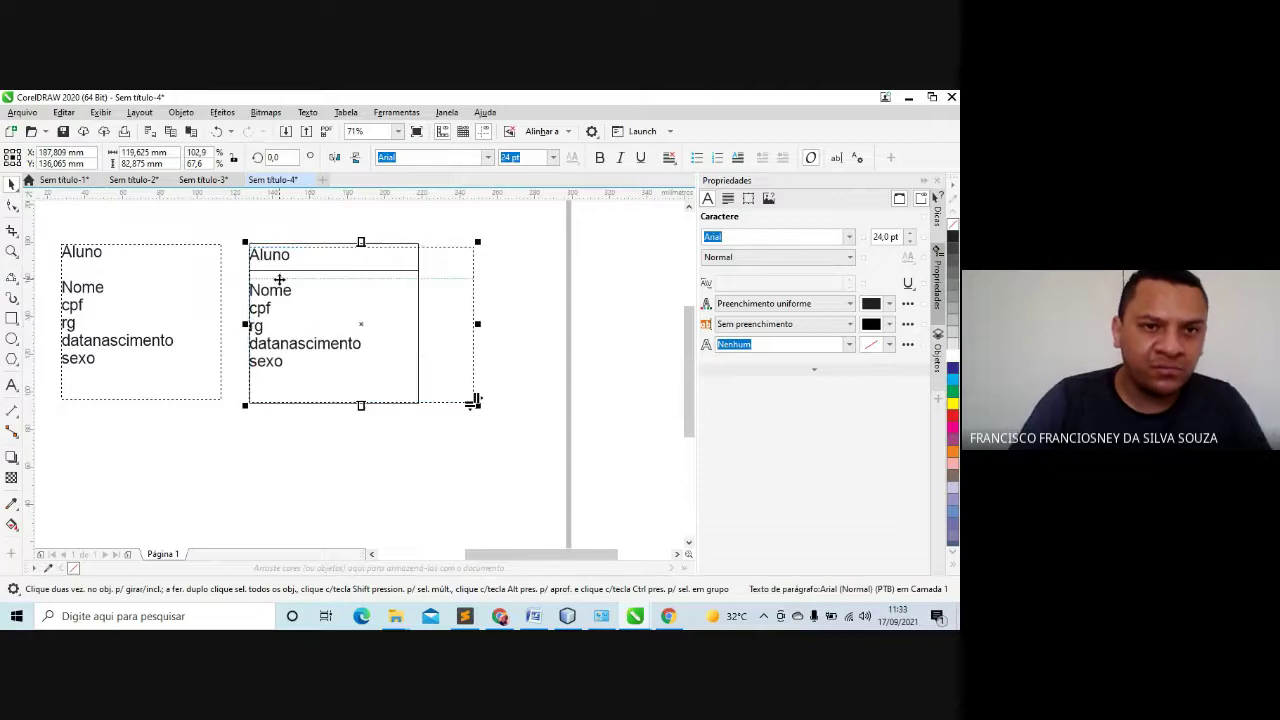
# Shift the copied heading Aluno to the middle of the rectangle's title strip and delete the lines Nome to sexo below it
pyautogui.doubleClick(287, 258)
pyautogui.press('Home')
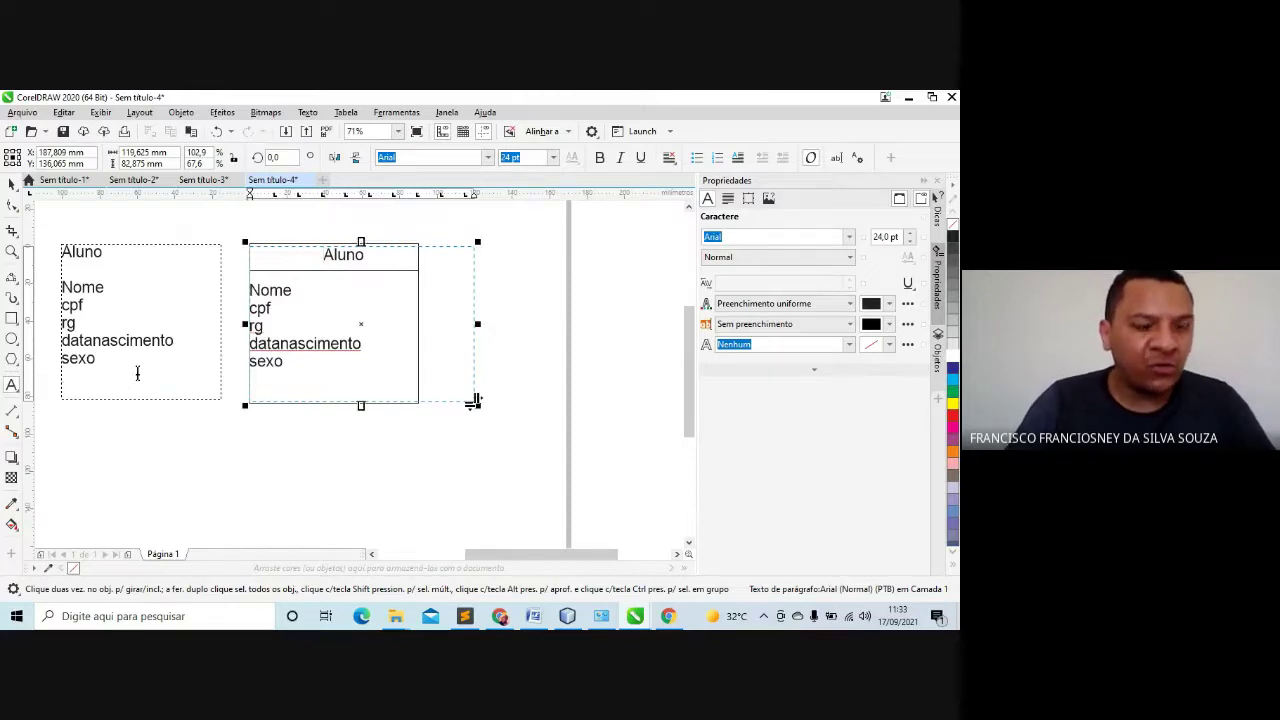
pyautogui.moveTo(106, 356); pyautogui.dragTo(50, 290)
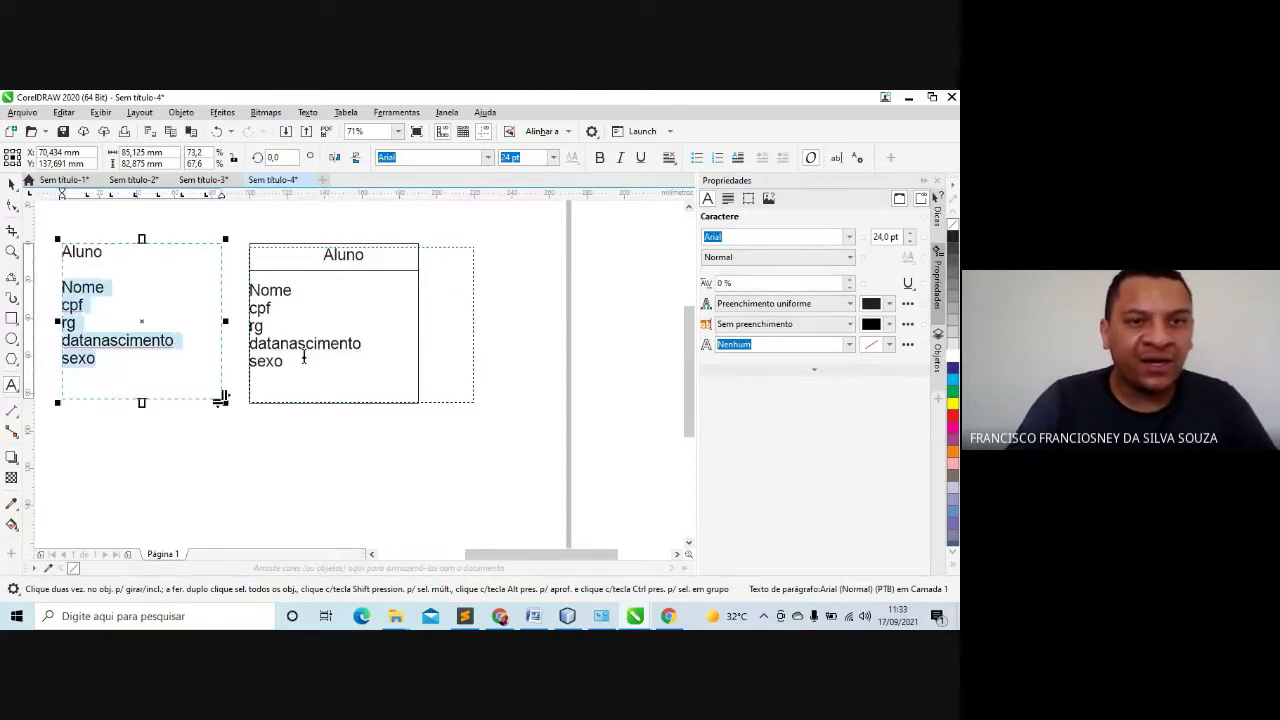
pyautogui.moveTo(303, 362); pyautogui.dragTo(237, 290)
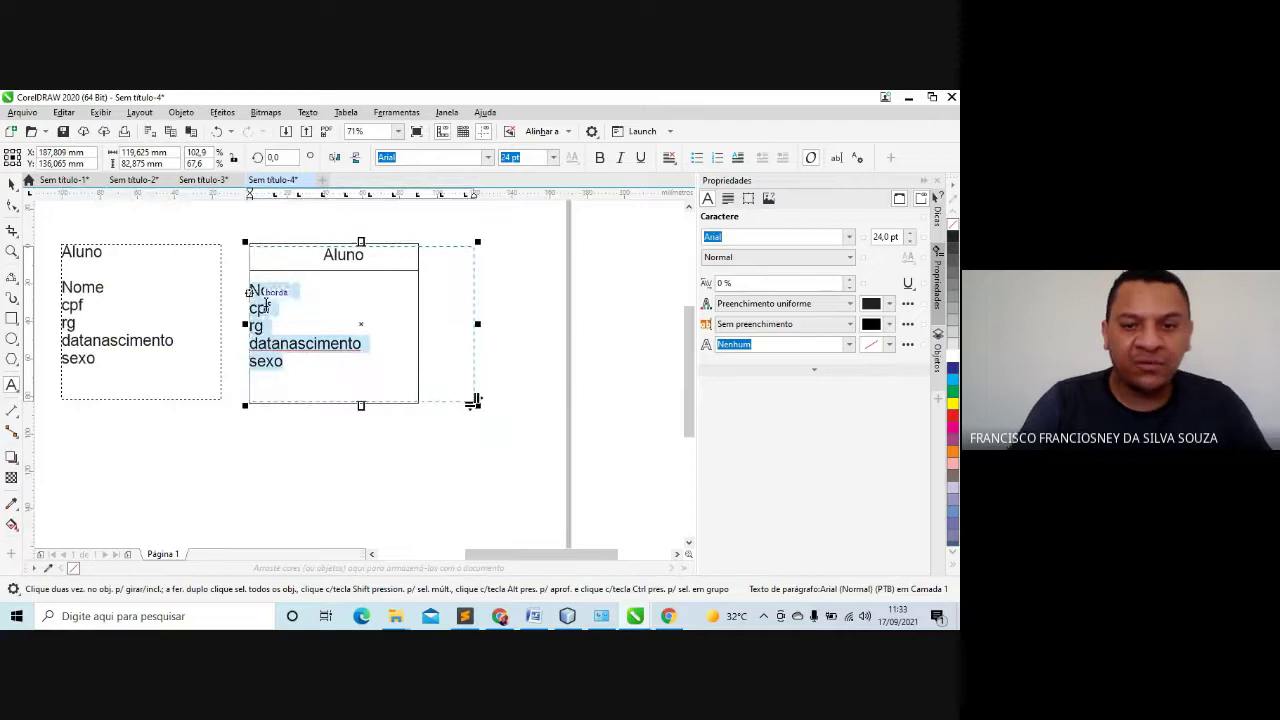
pyautogui.press('Delete')
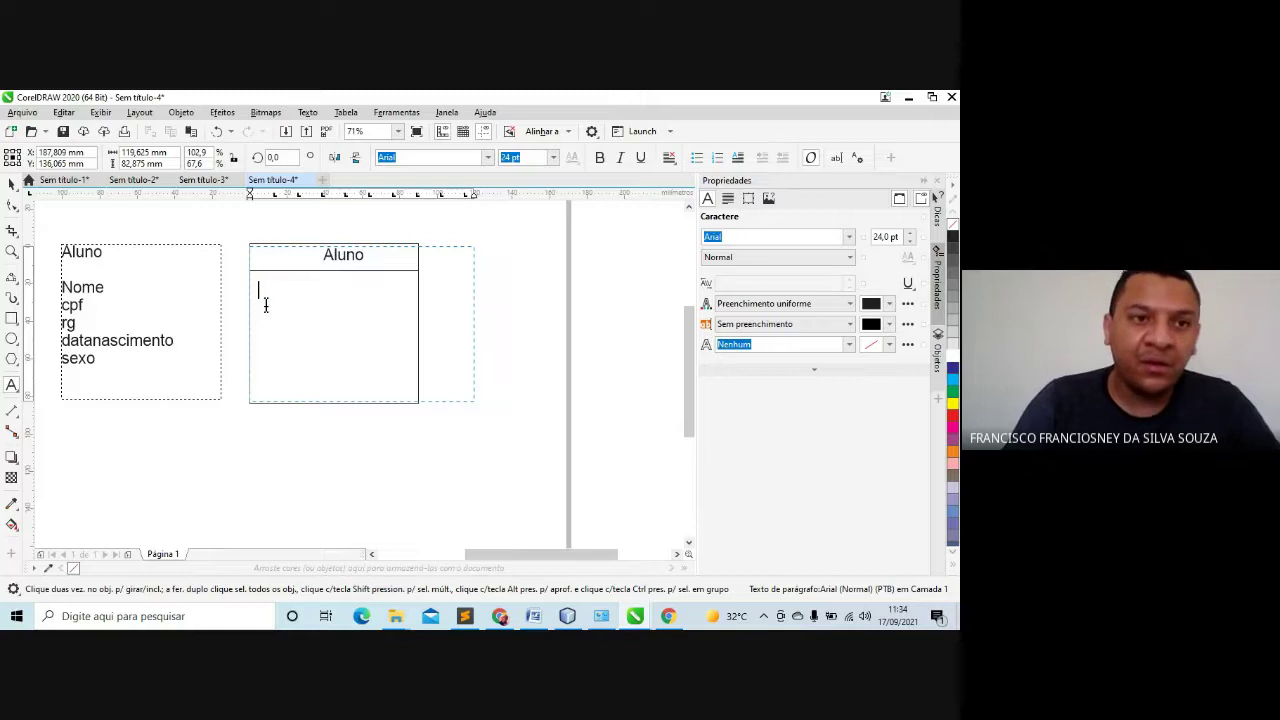
pyautogui.click(265, 305)
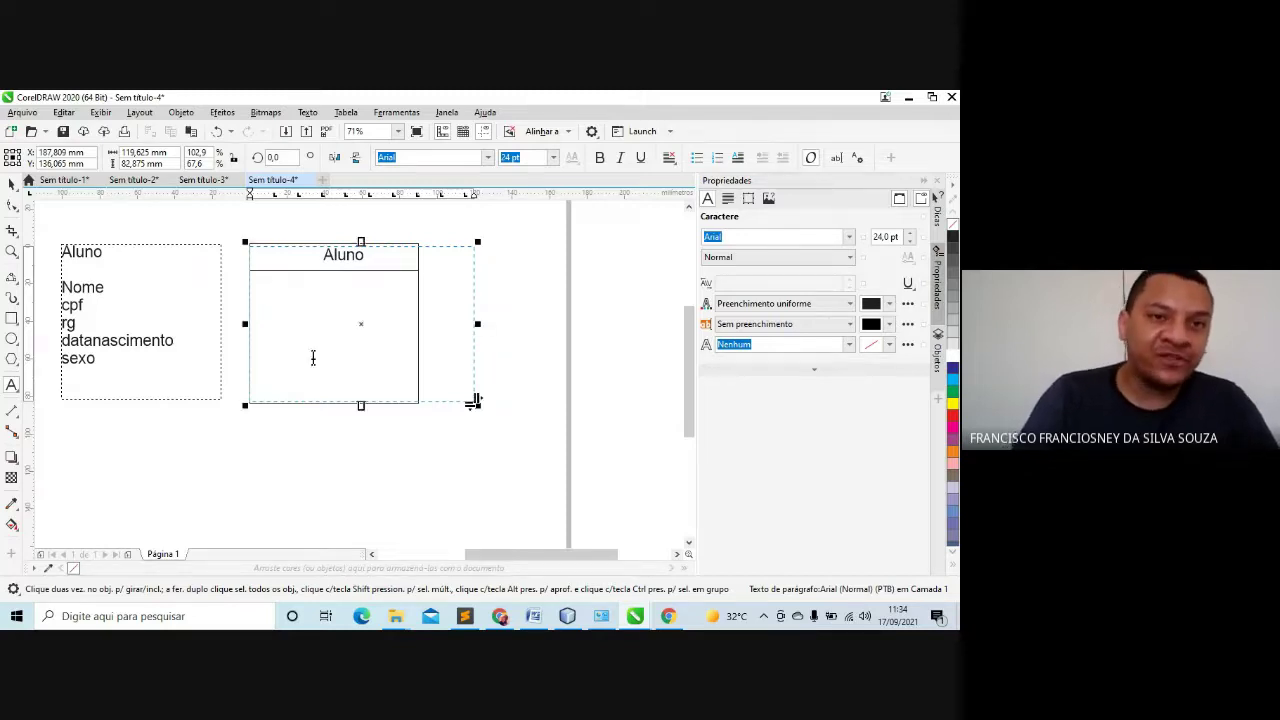
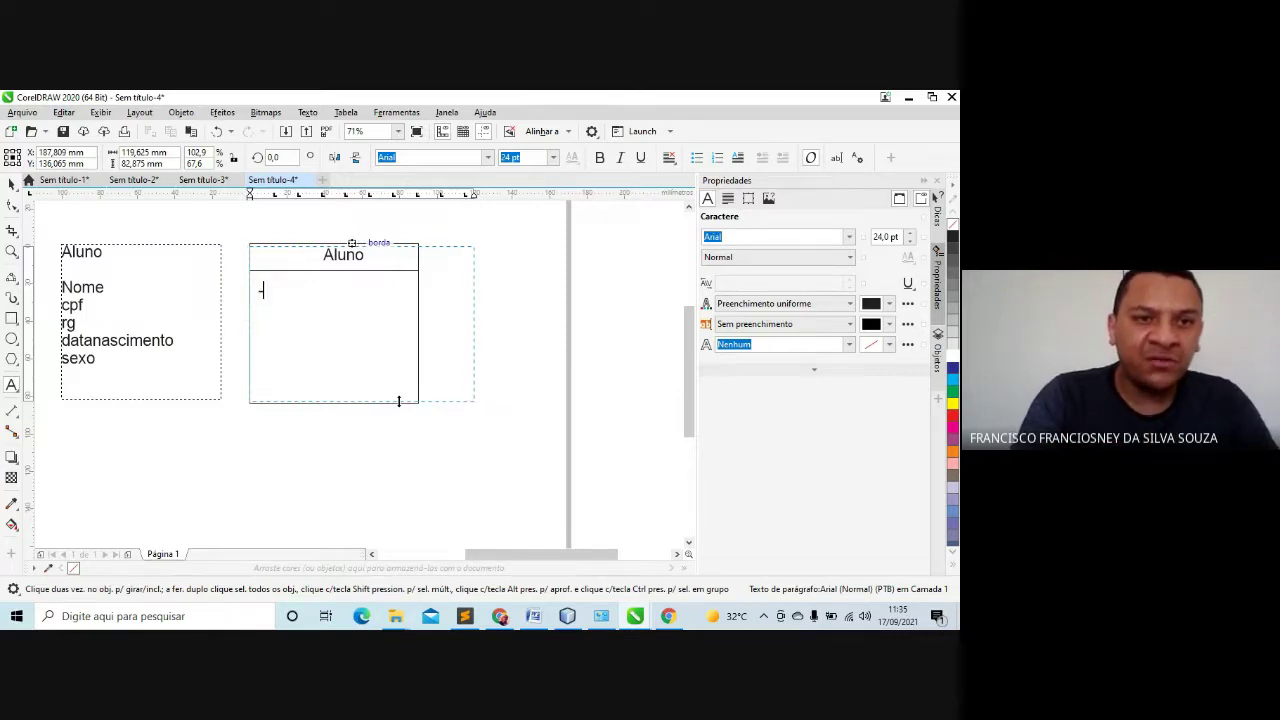
# Write the first attribute line "- nome String" under the title strip of the Aluno box
pyautogui.write('-')
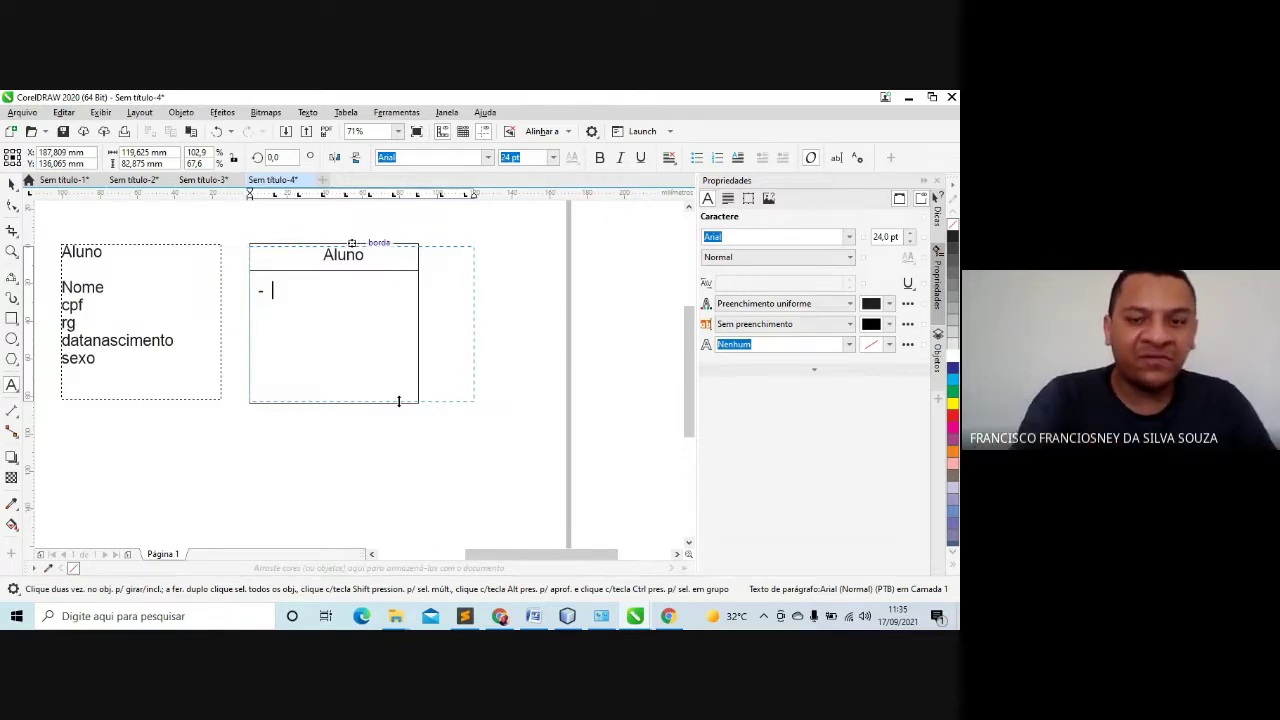
pyautogui.press('BackSpace')
pyautogui.press('BackSpace')
pyautogui.write('+')
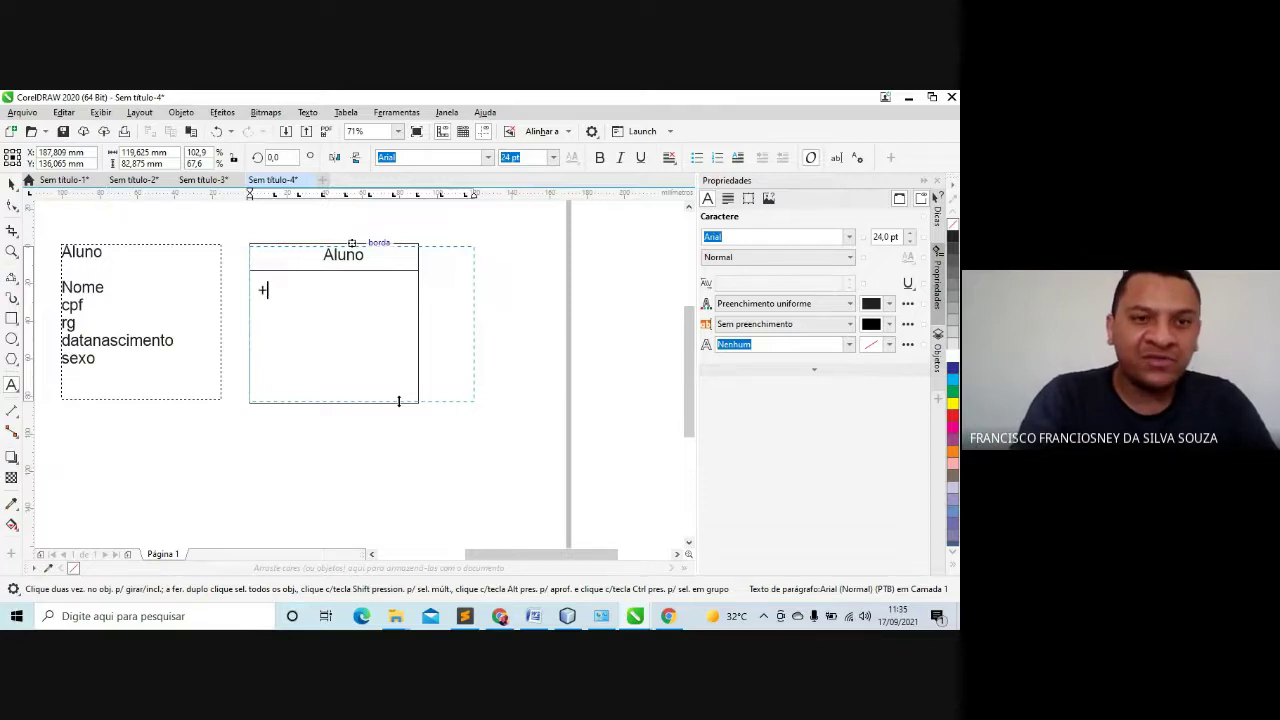
pyautogui.press('BackSpace')
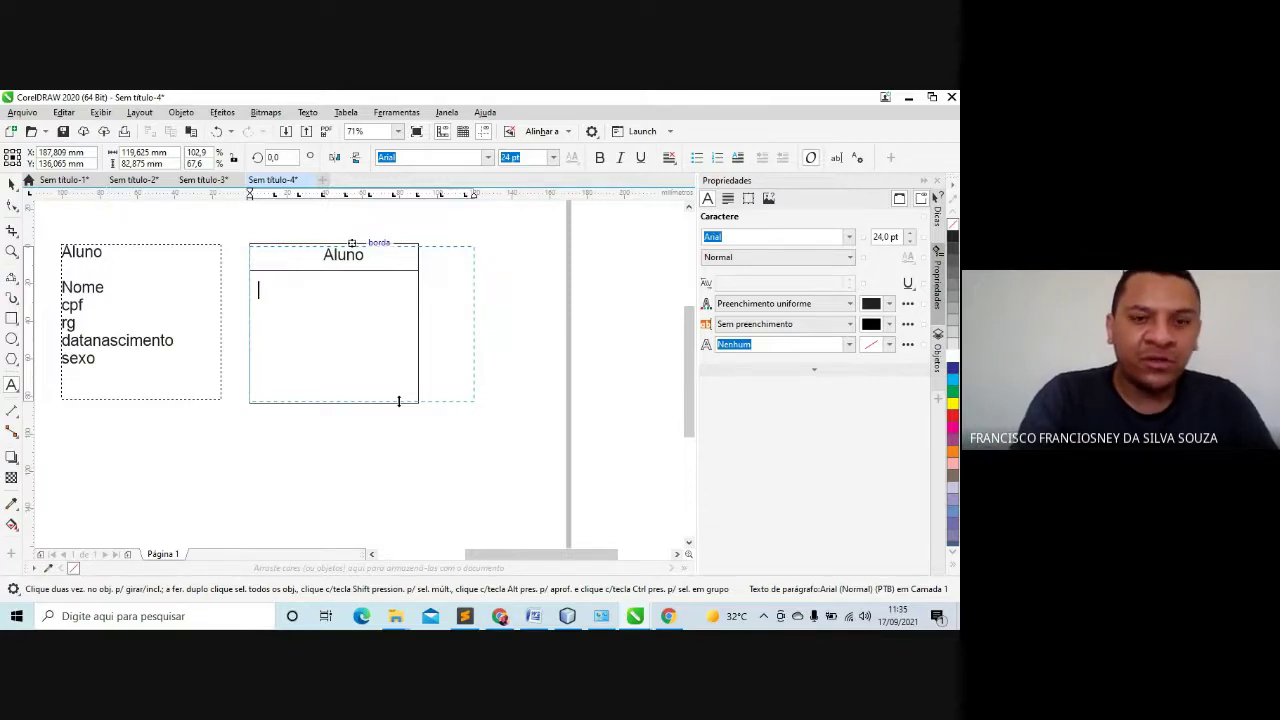
pyautogui.write('- ')
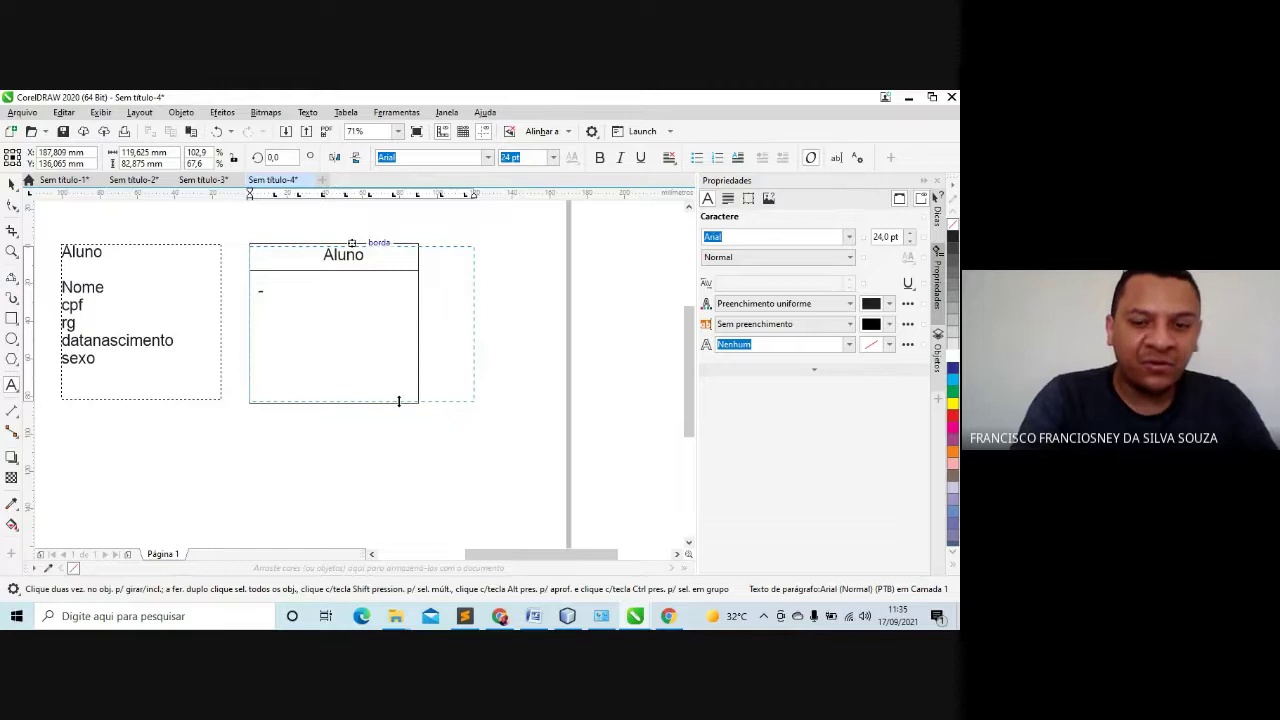
pyautogui.write('nome')
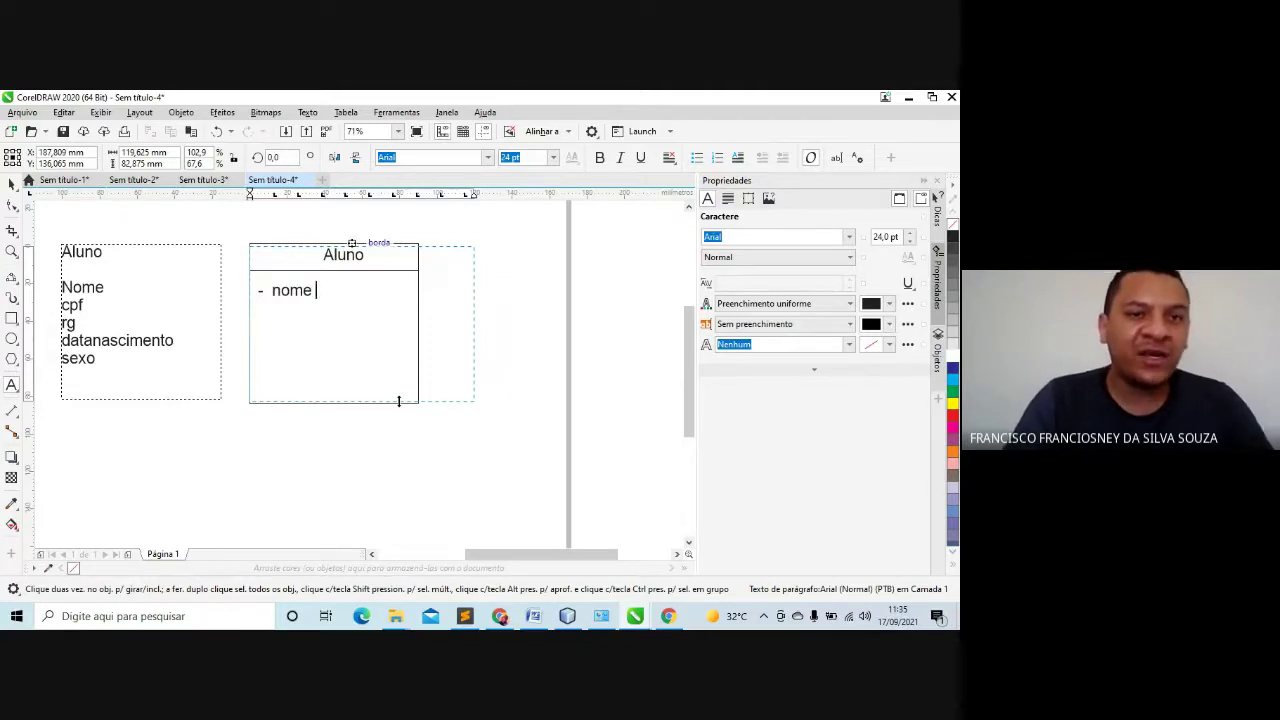
pyautogui.write('String')
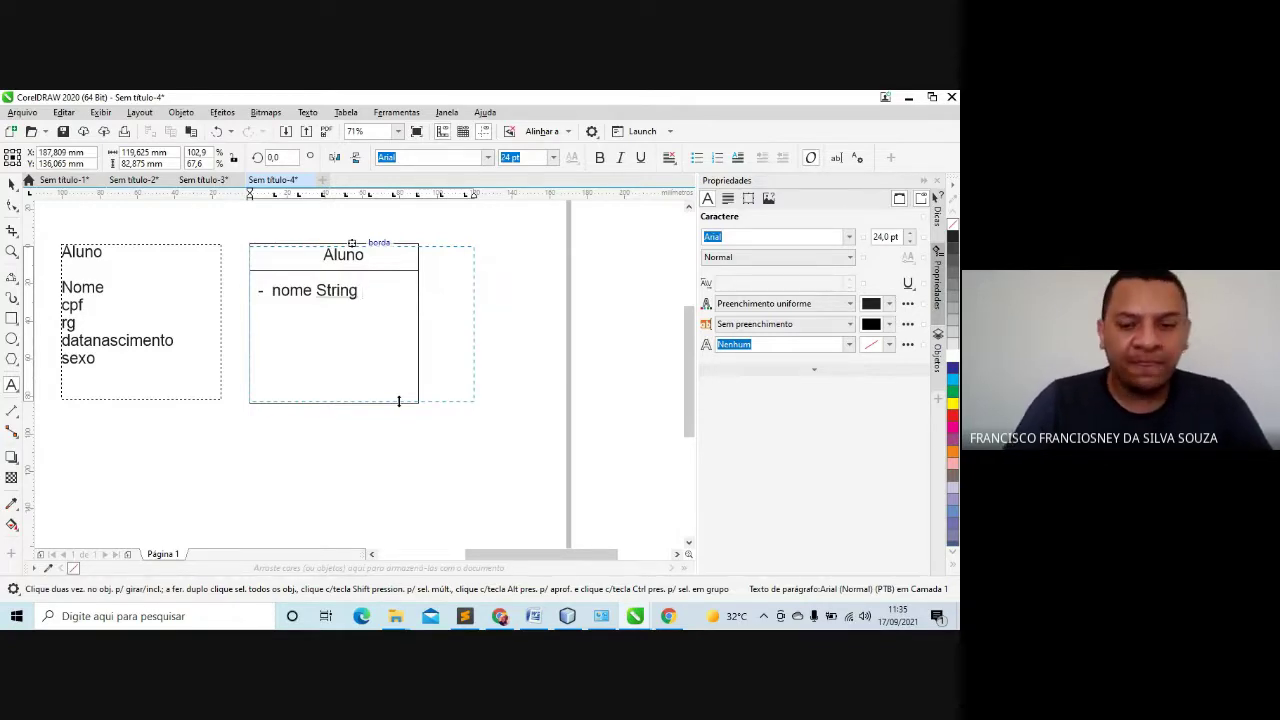
# Start a second attribute line in the Aluno box with "- cpf"
pyautogui.press('Return')
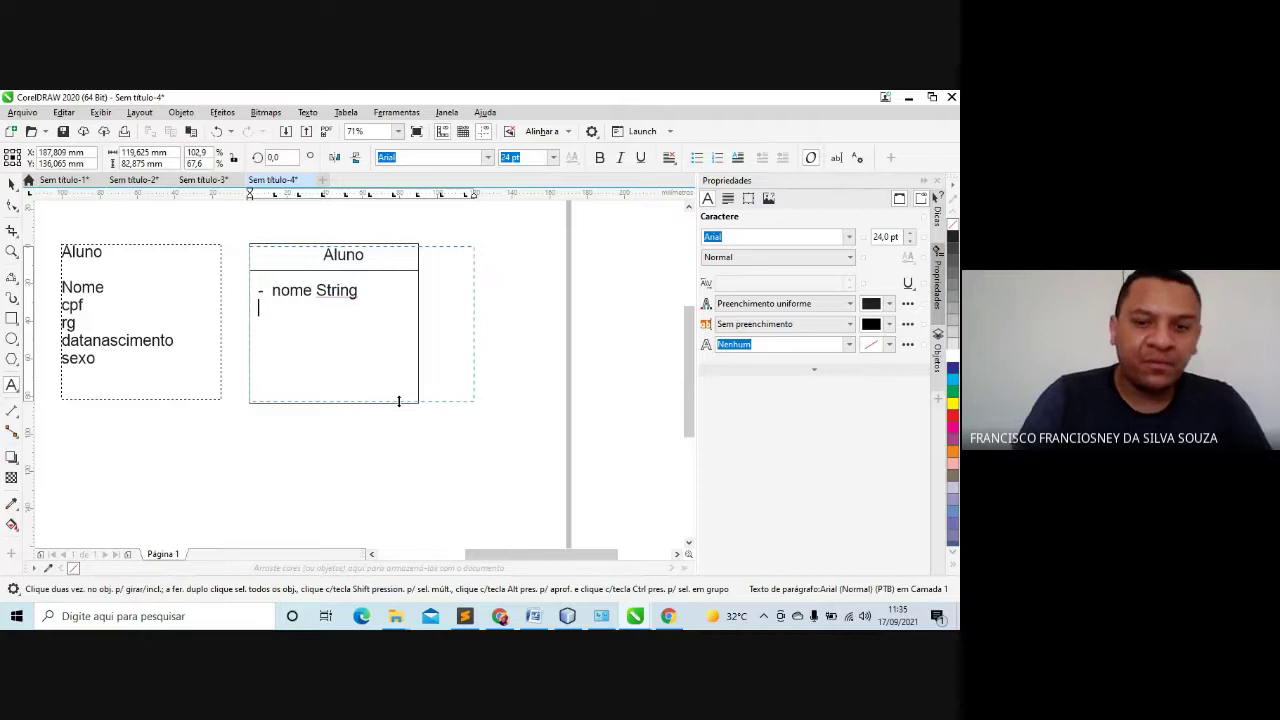
pyautogui.write('-')
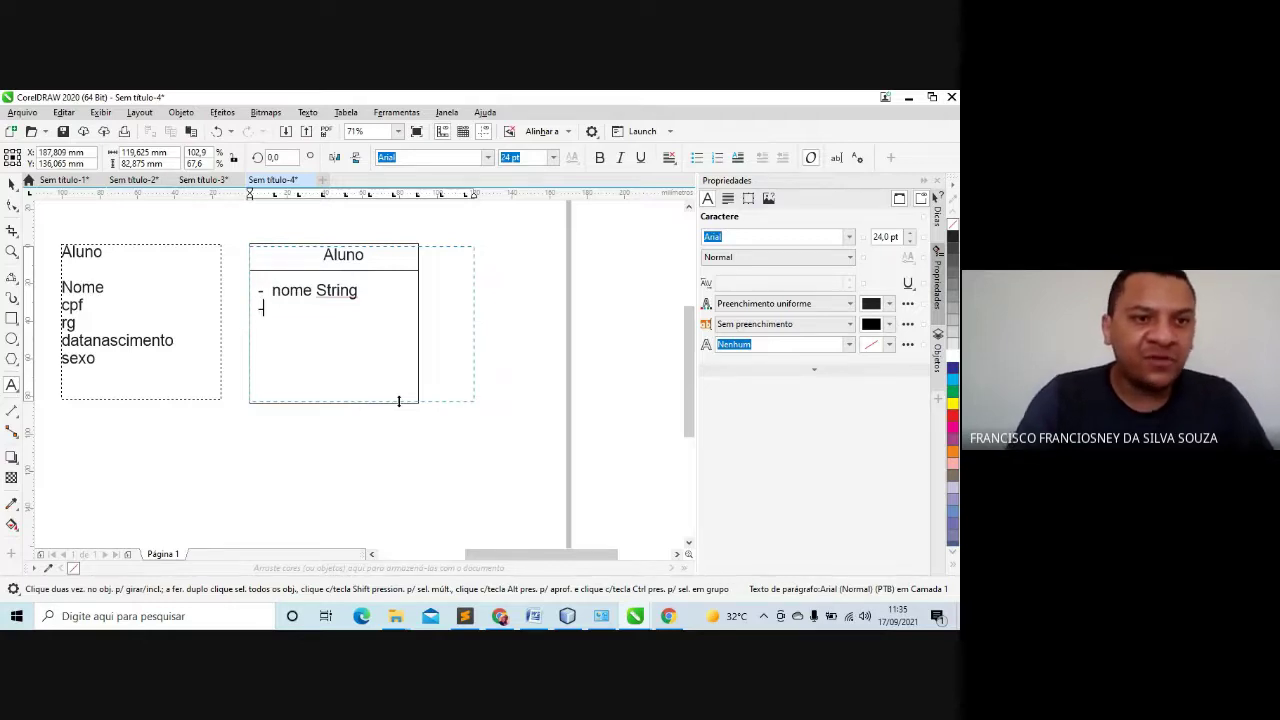
pyautogui.write(' cpf')
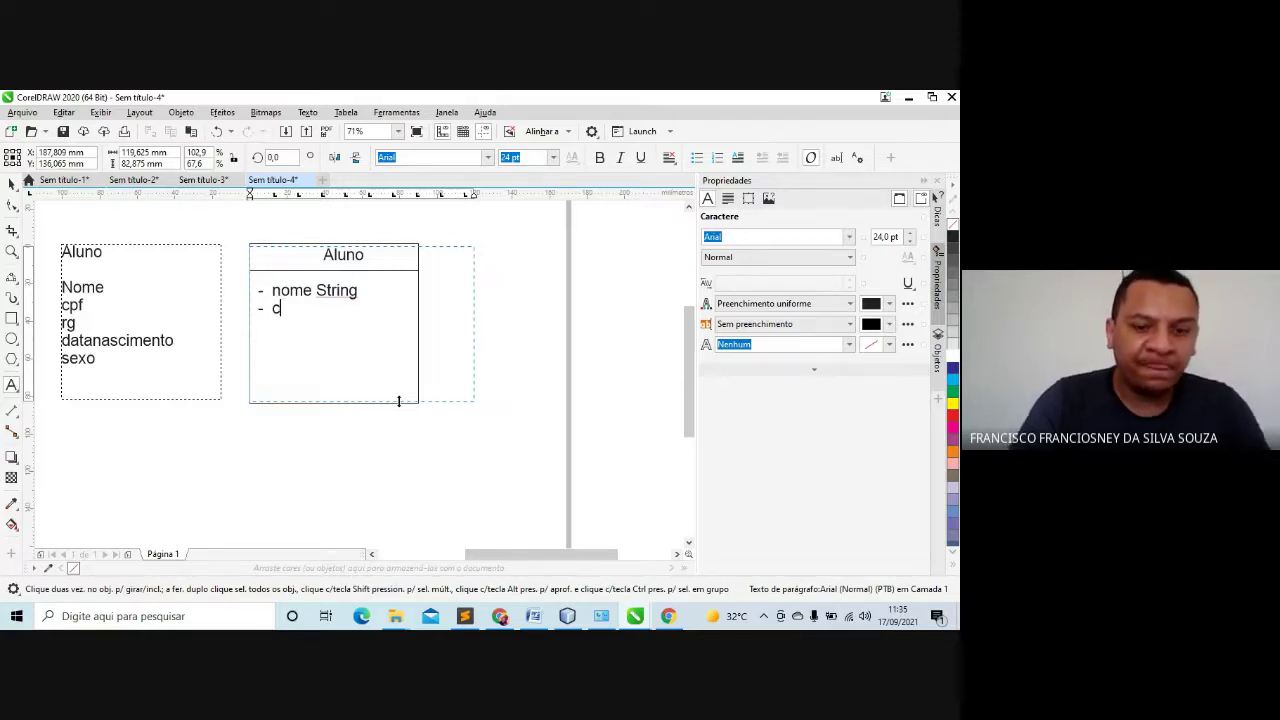
pyautogui.press('Left')
pyautogui.press('Left')
pyautogui.press('Left')
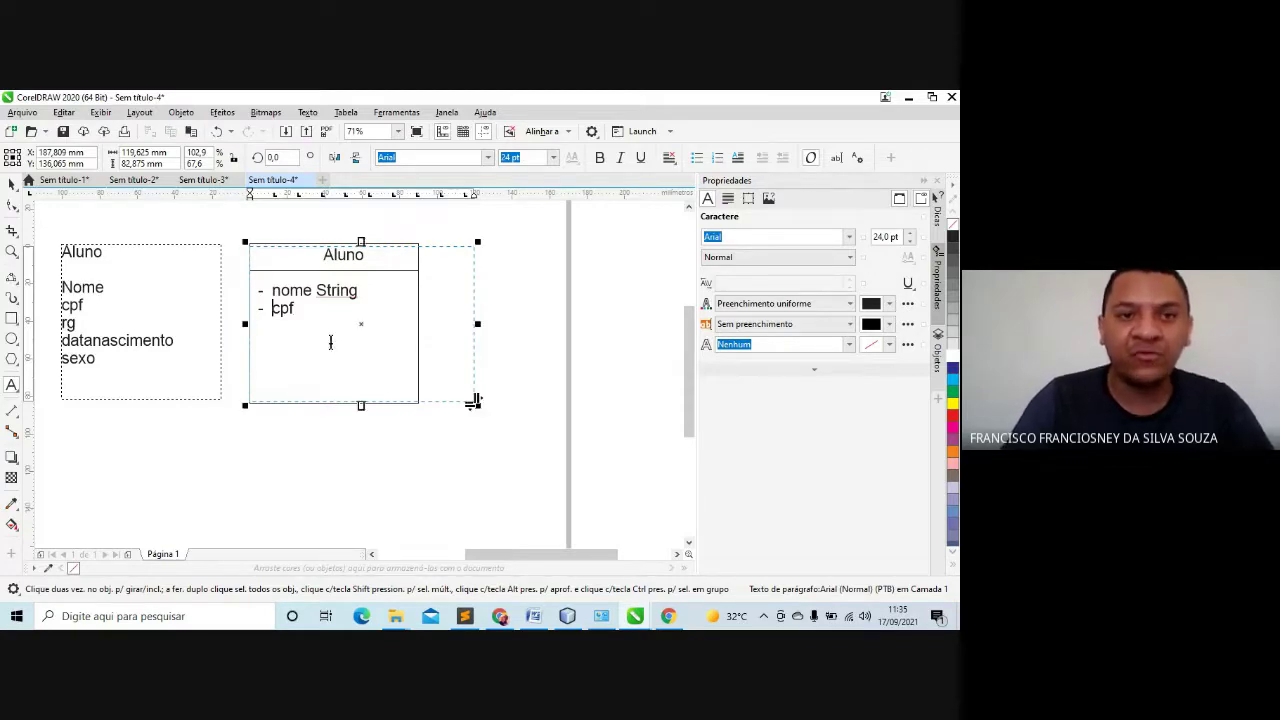
pyautogui.moveTo(298, 312); pyautogui.dragTo(270, 317)
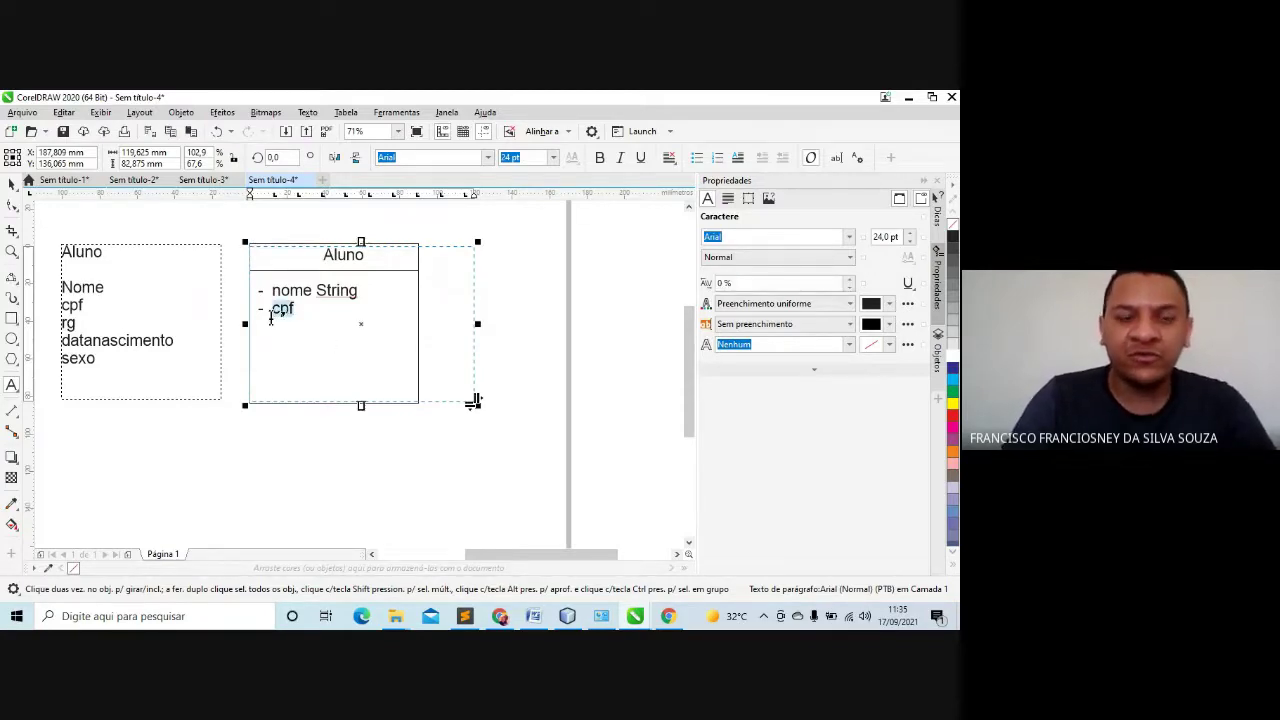
pyautogui.press('Right')
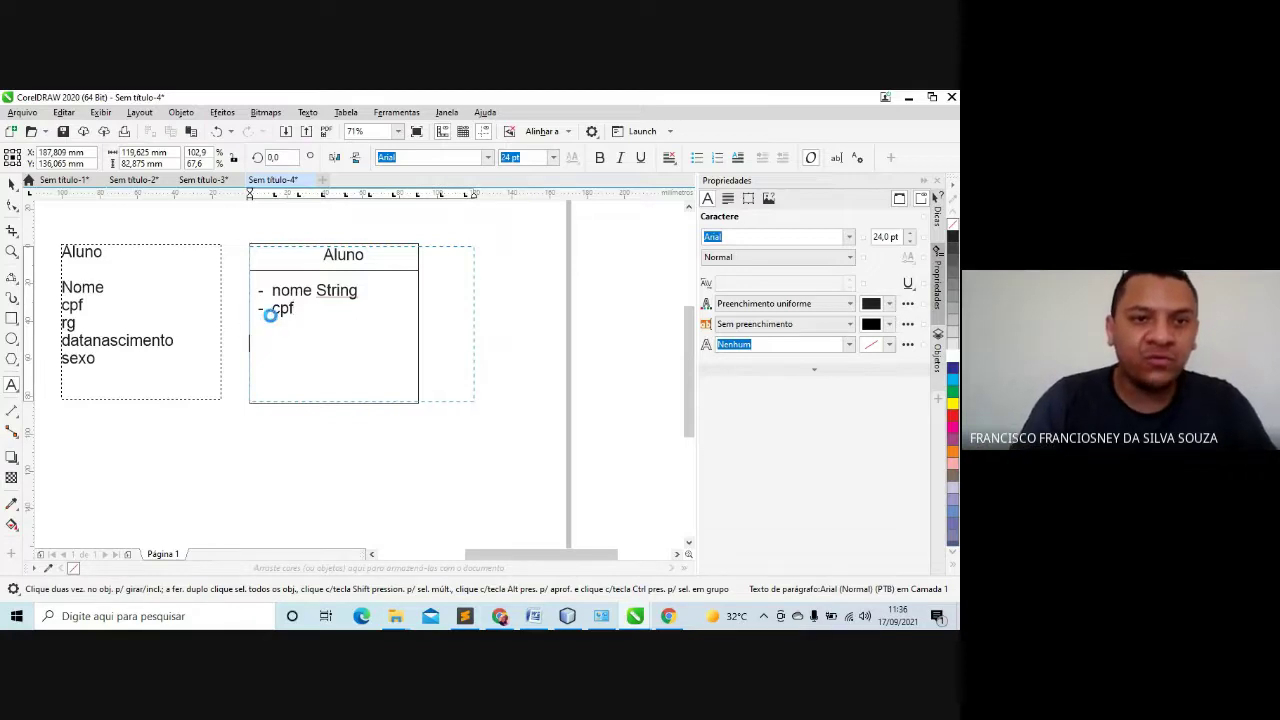
# Write a sample CPF number below the cpf line and remove it again
pyautogui.write('123.')
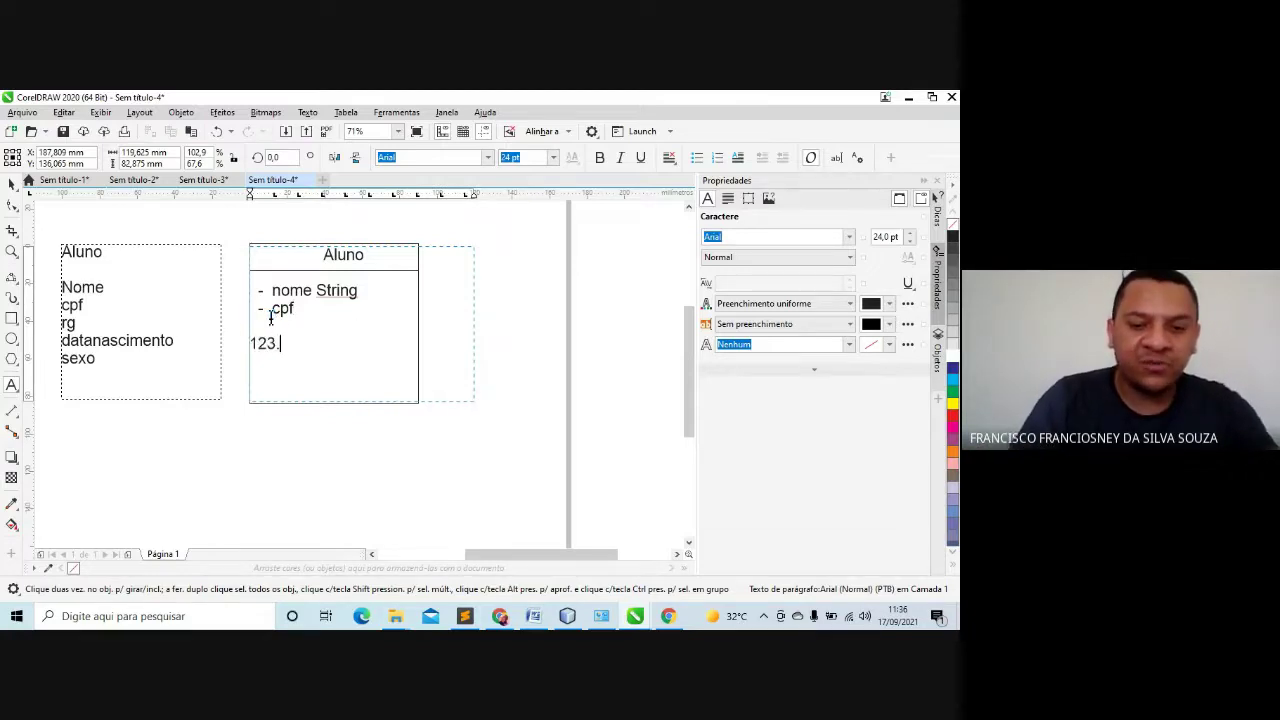
pyautogui.write('123.123-22')
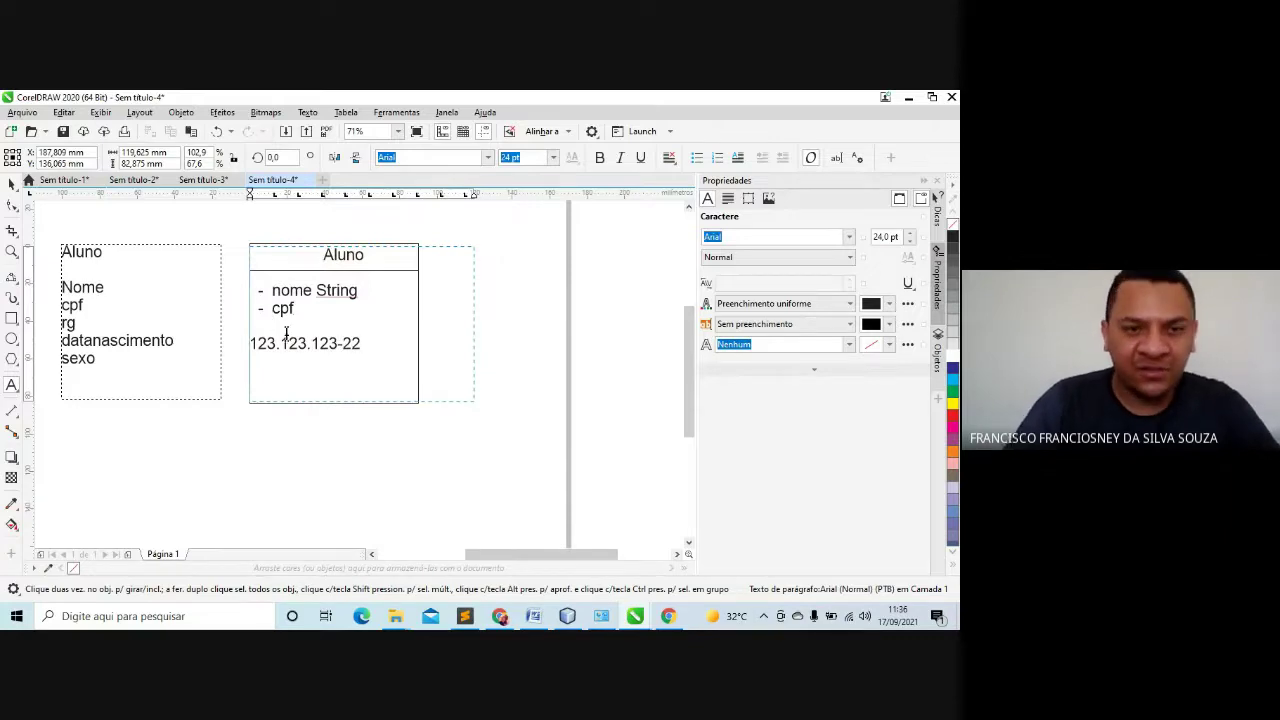
pyautogui.moveTo(280, 343); pyautogui.dragTo(343, 346)
pyautogui.doubleClick(346, 346)
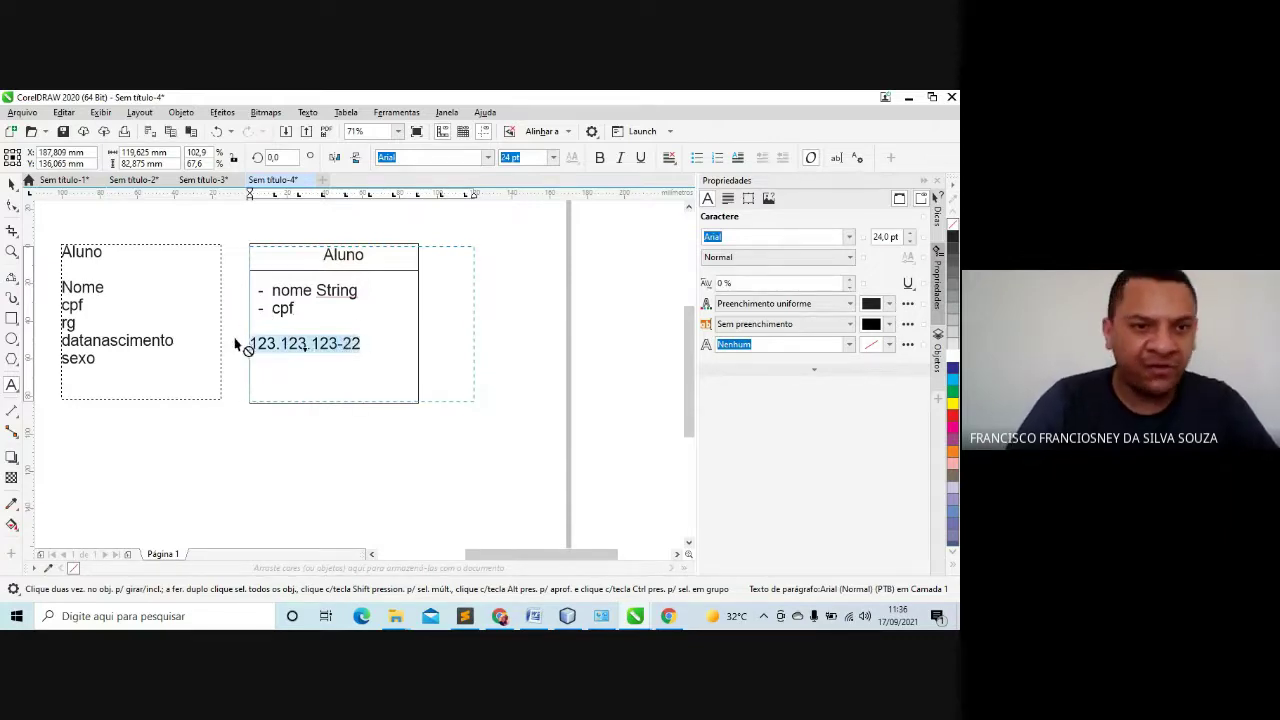
pyautogui.hotkey('ctrl', 'x')
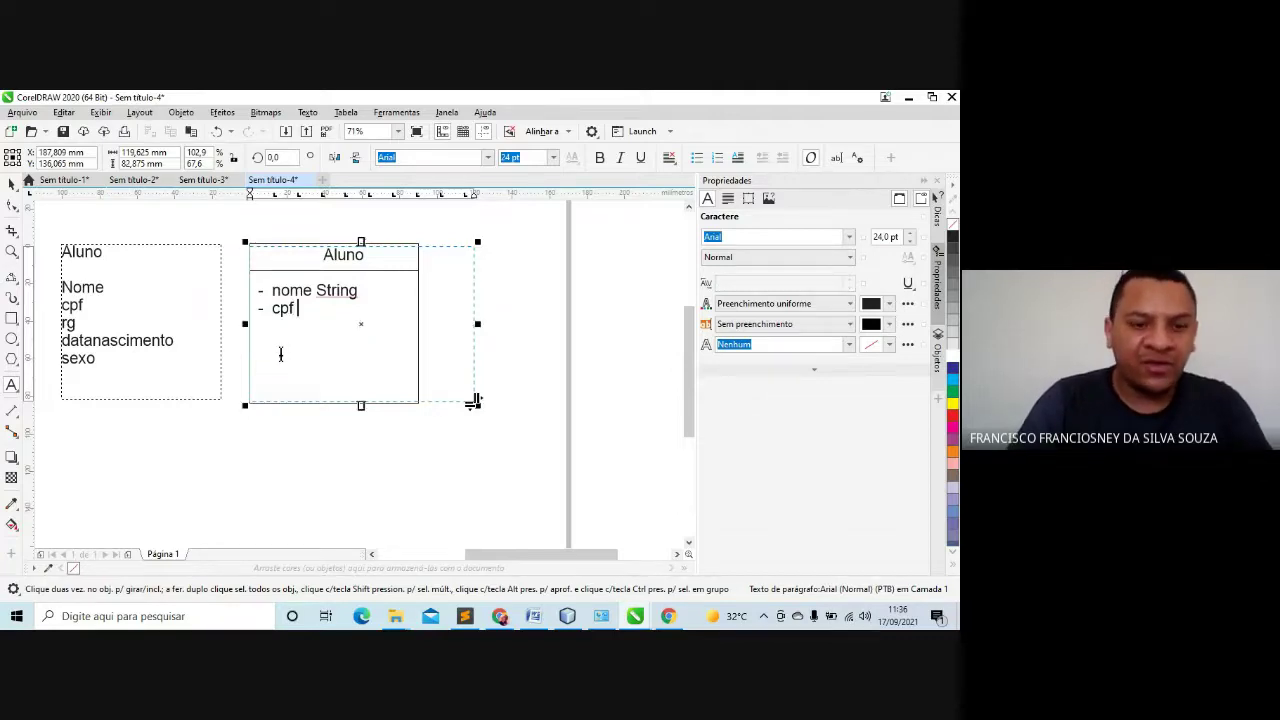
# Give the cpf attribute the type String and add the line "- rg String" below it
pyautogui.write('String')
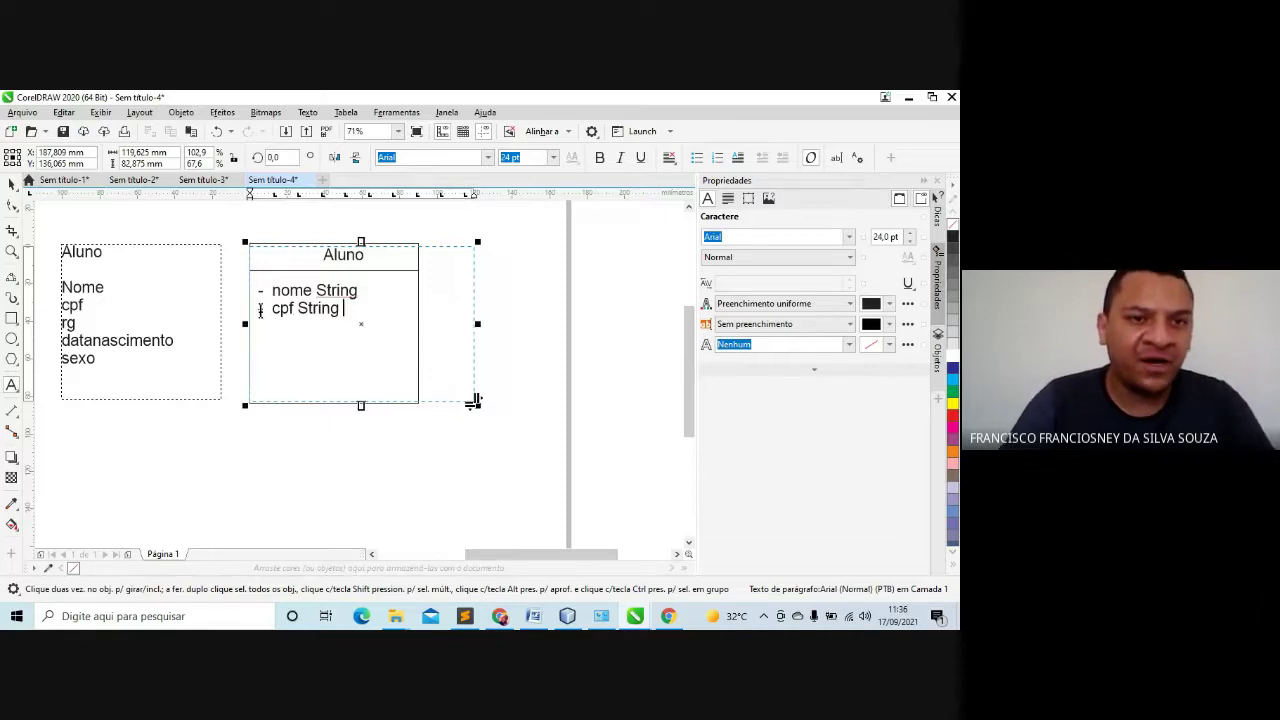
pyautogui.press('Return')
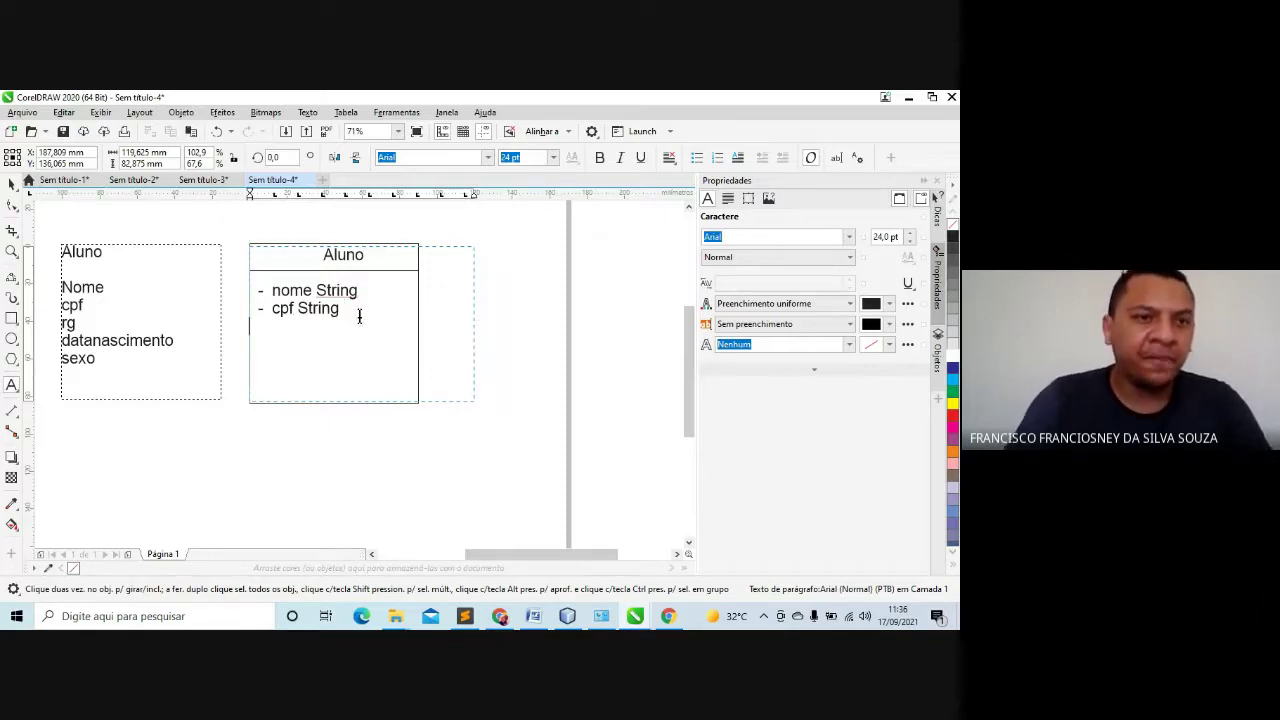
pyautogui.write('- ')
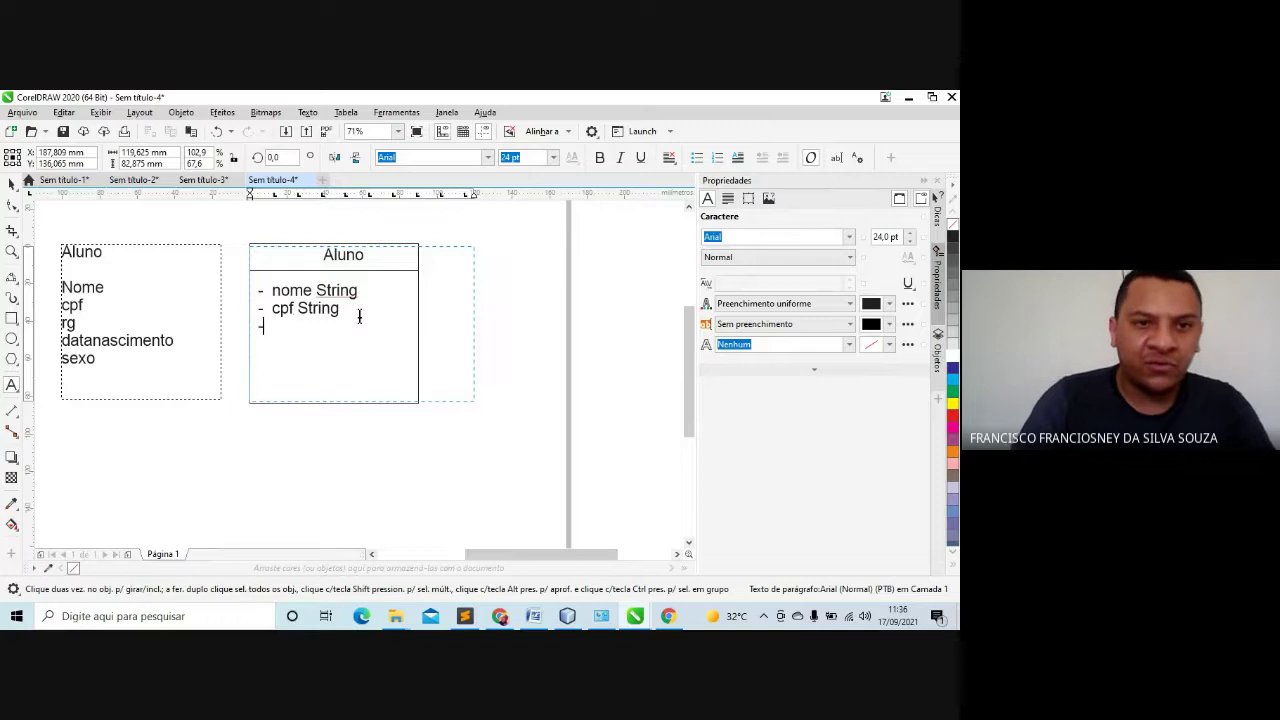
pyautogui.write('r')
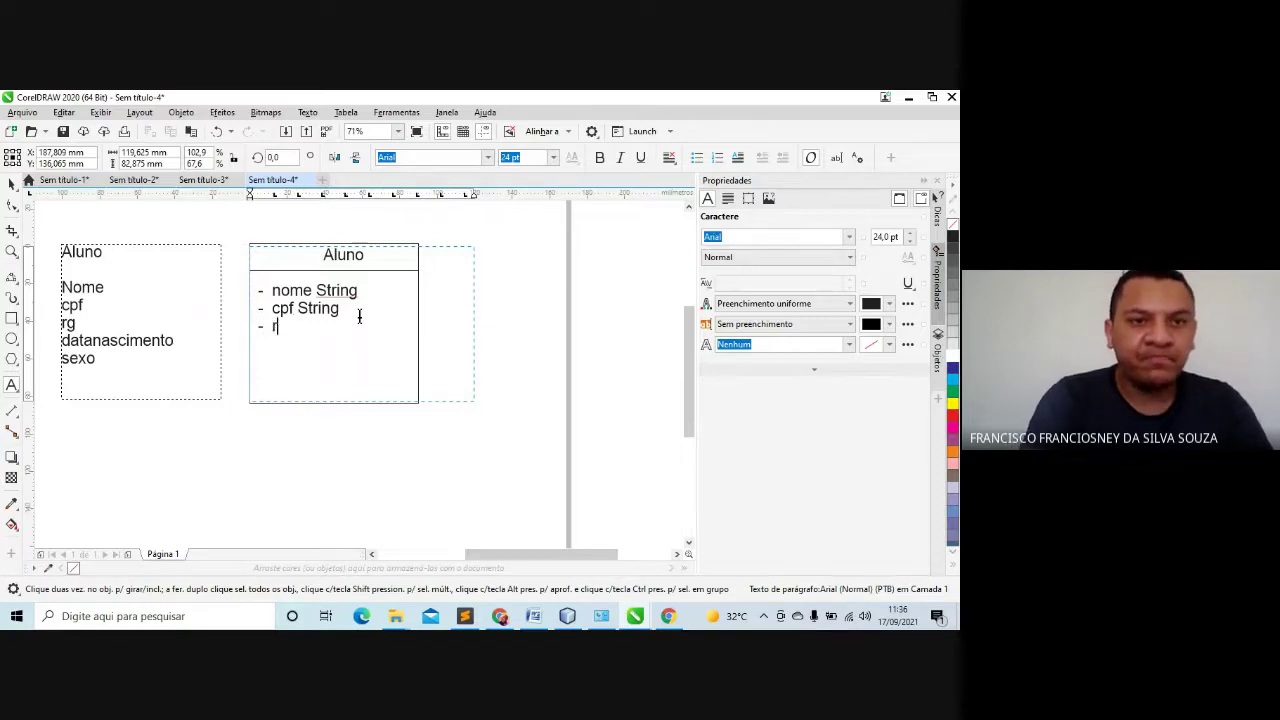
pyautogui.write('g  String')
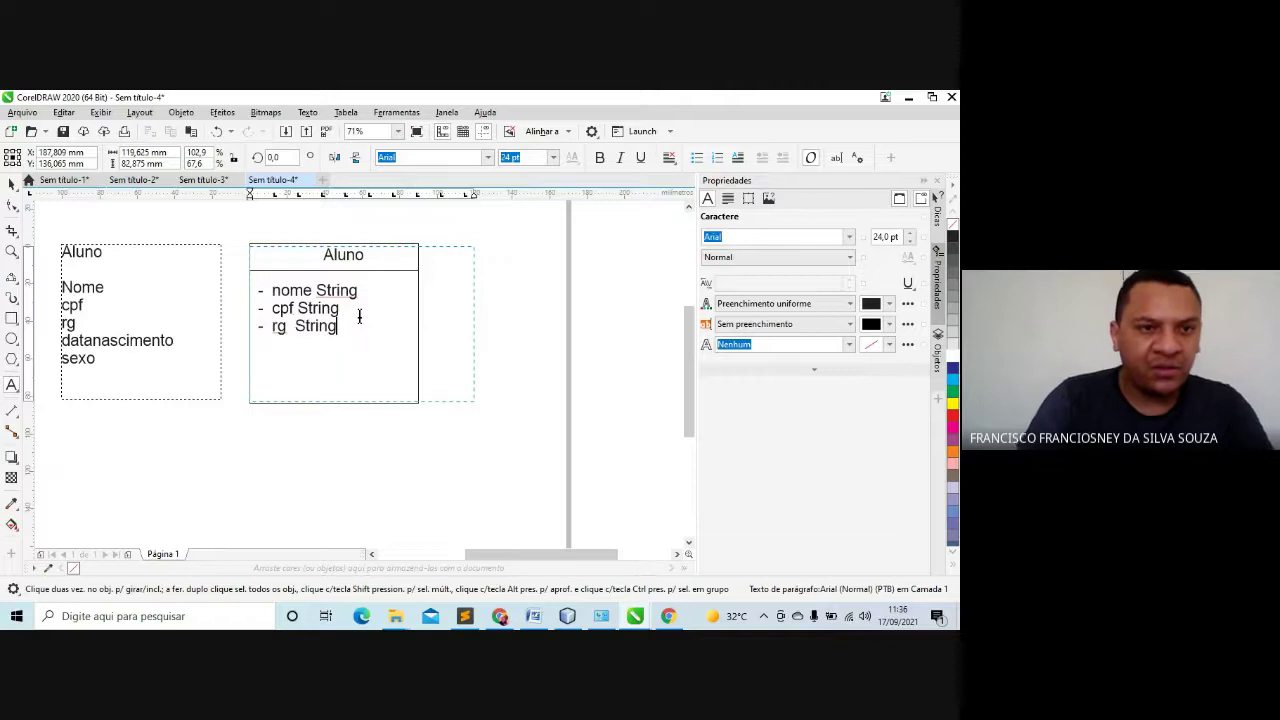
# Add a fourth attribute line, dt, trying the type Date before replacing it with String
pyautogui.press('Return')
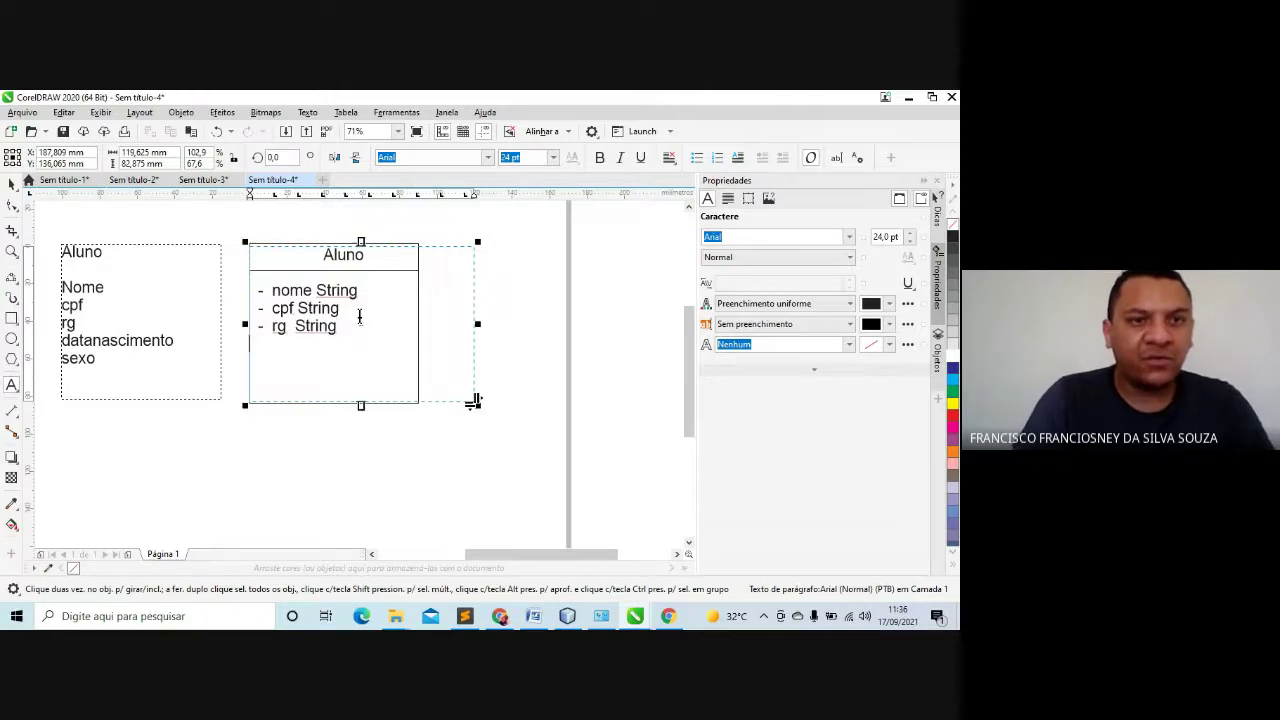
pyautogui.write('-')
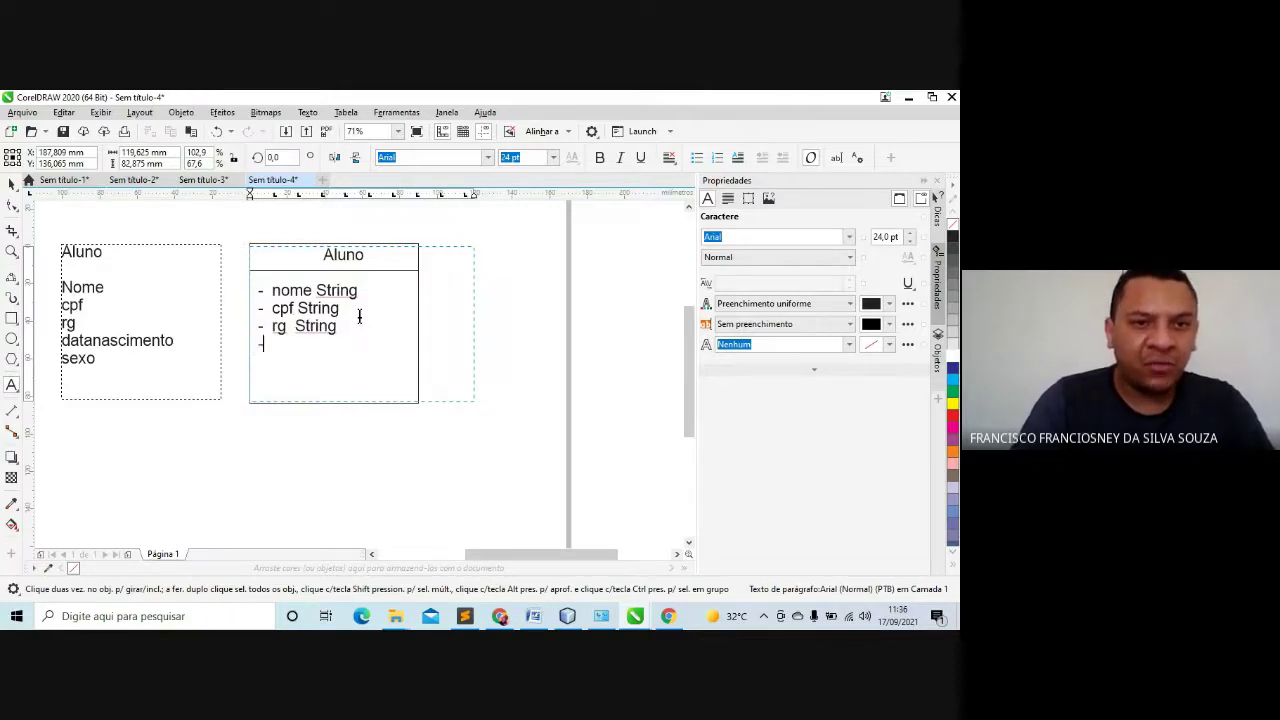
pyautogui.write(' d')
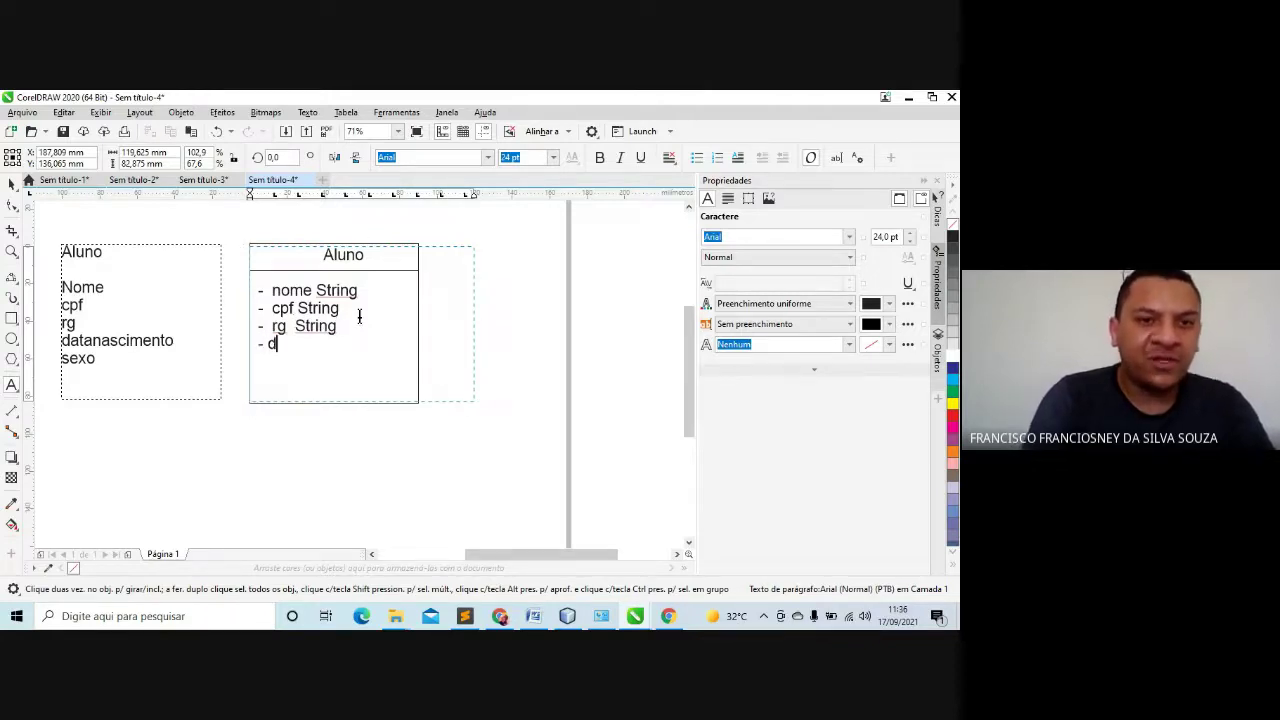
pyautogui.write('t ')
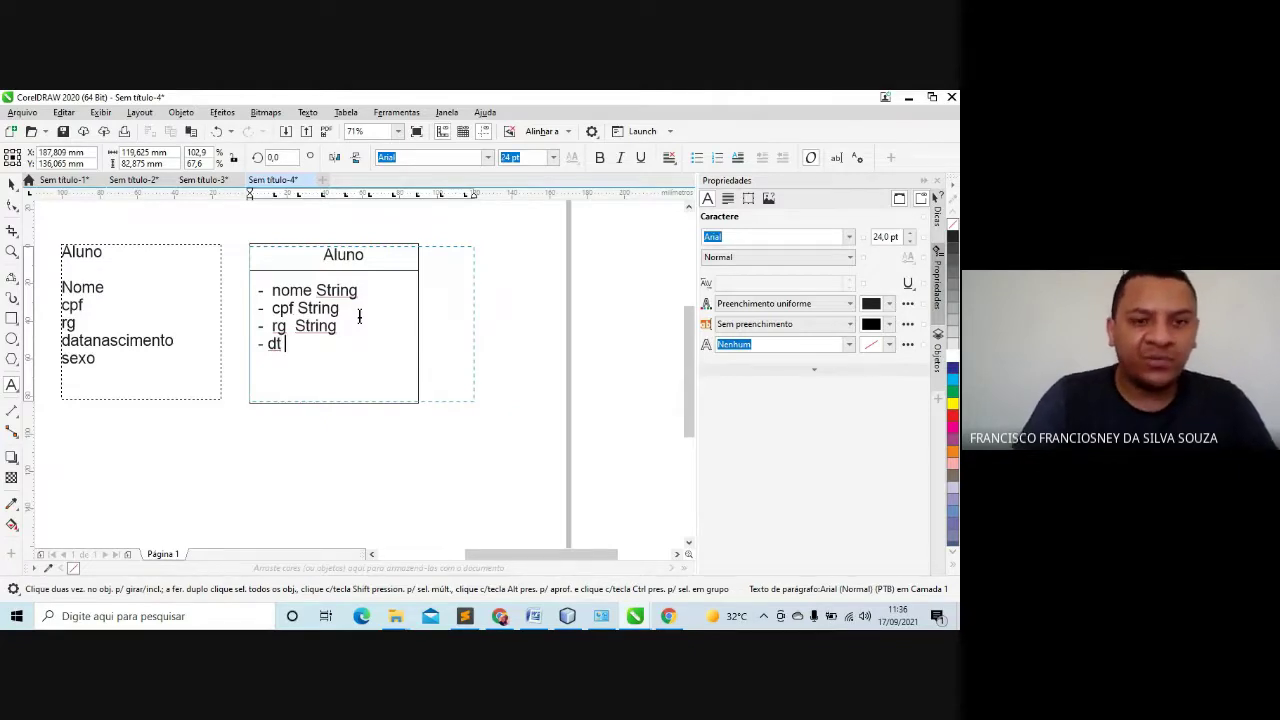
pyautogui.write('Date')
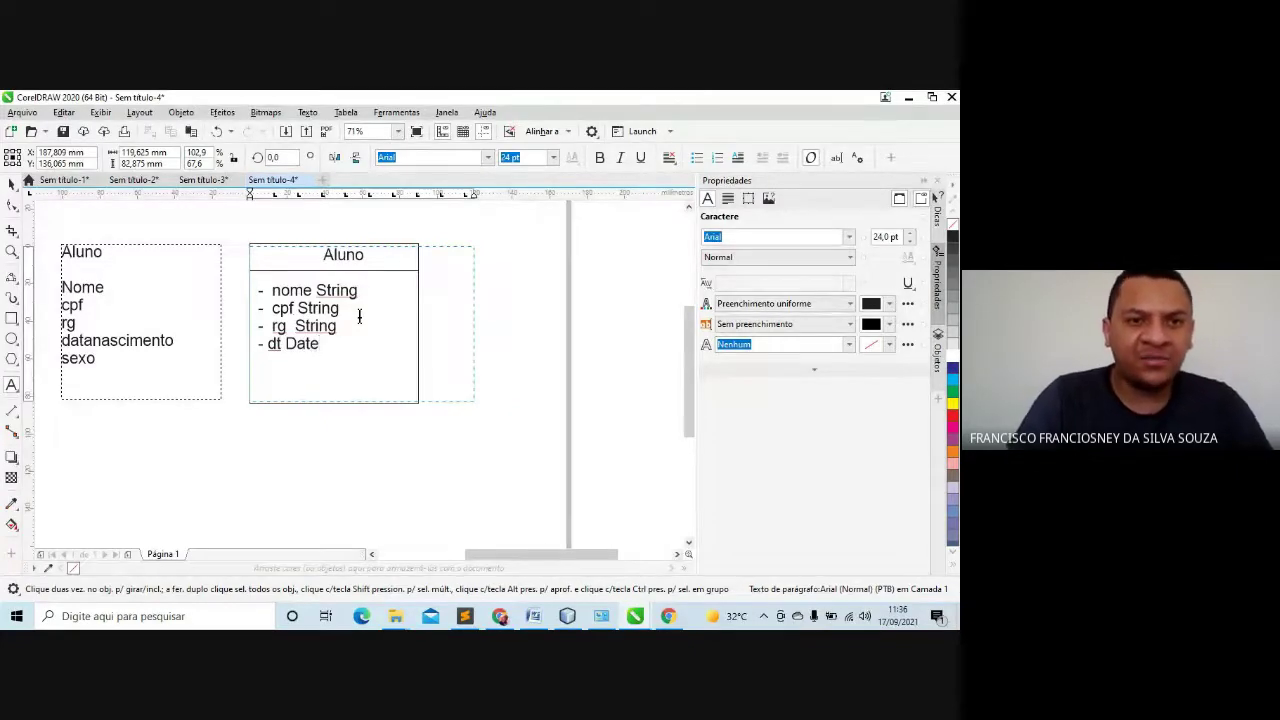
pyautogui.press('BackSpace')
pyautogui.press('BackSpace')
pyautogui.press('BackSpace')
pyautogui.press('BackSpace')
pyautogui.write('Stri')
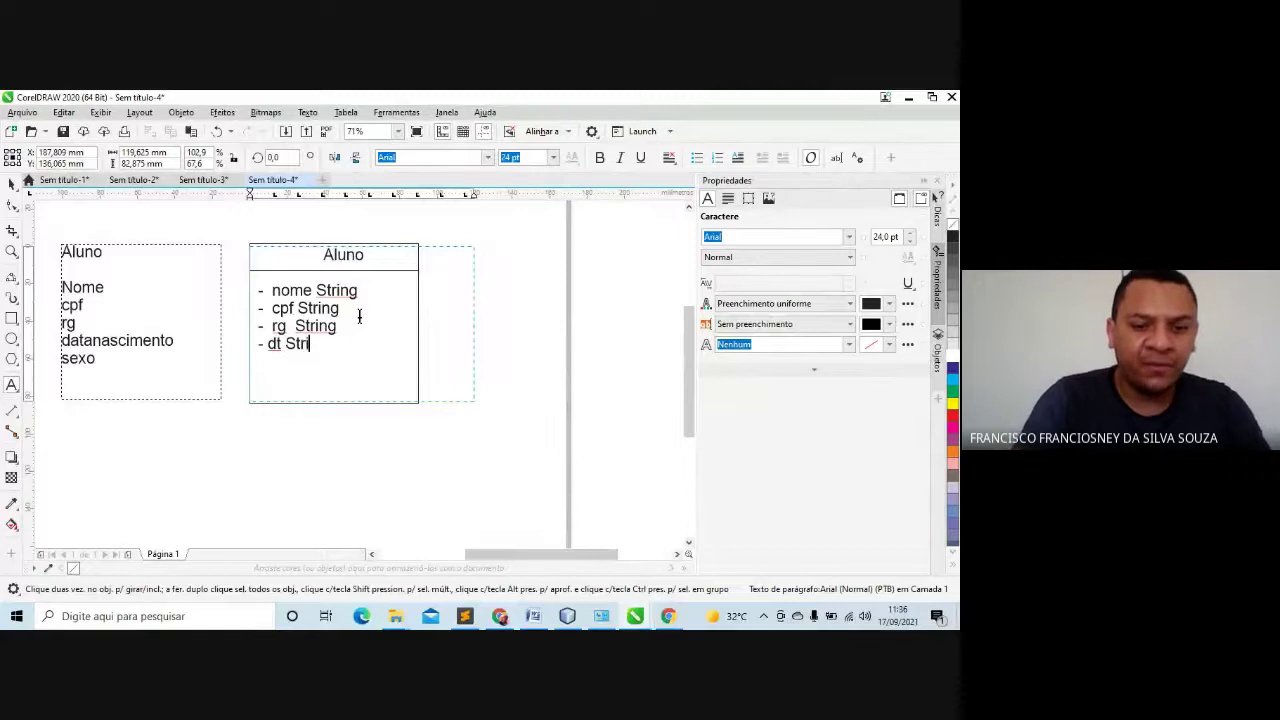
pyautogui.write('ng')
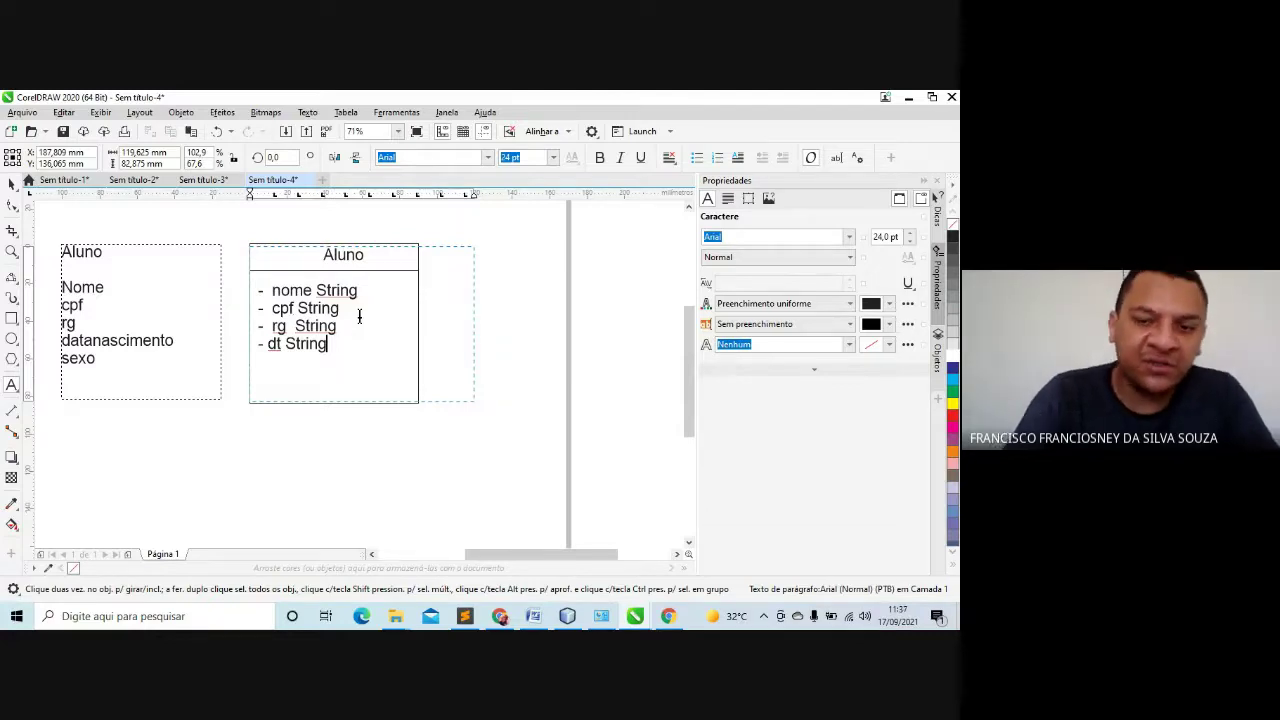
# Add the attribute line "- sexo String" and insert a space after the dashes of sexo and dt to align them with the lines above
pyautogui.press('Return')
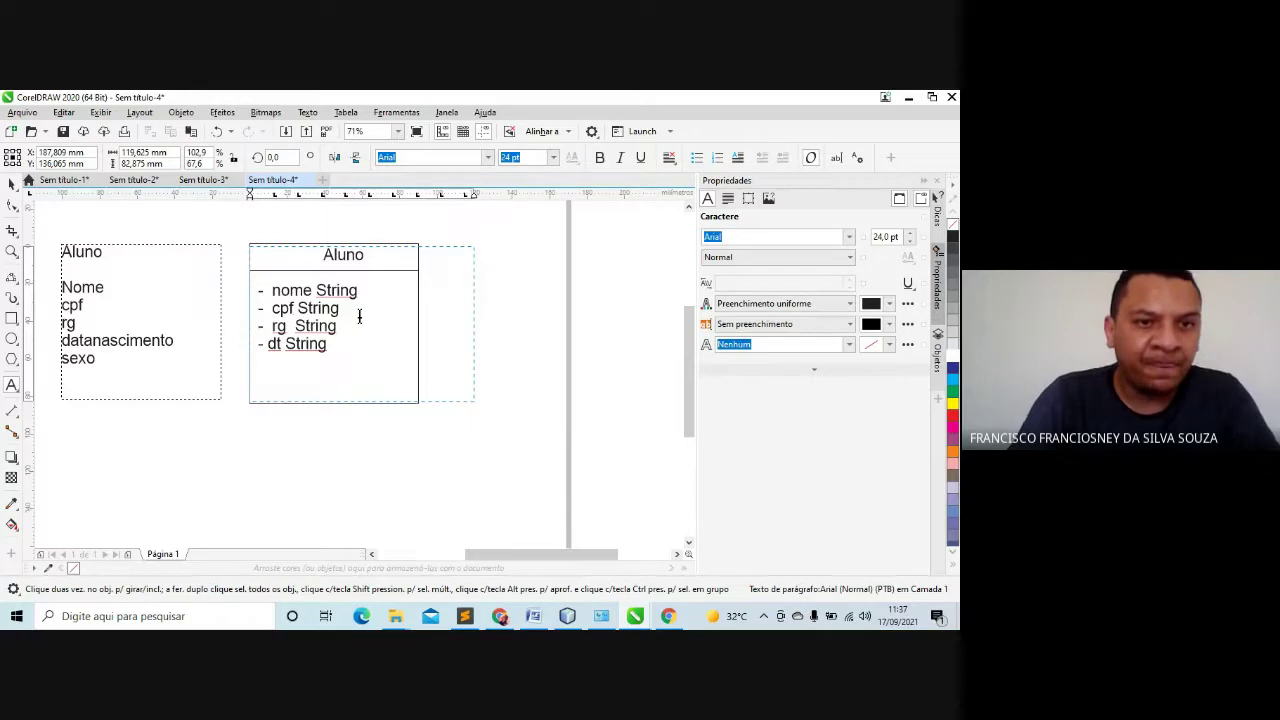
pyautogui.write('- ')
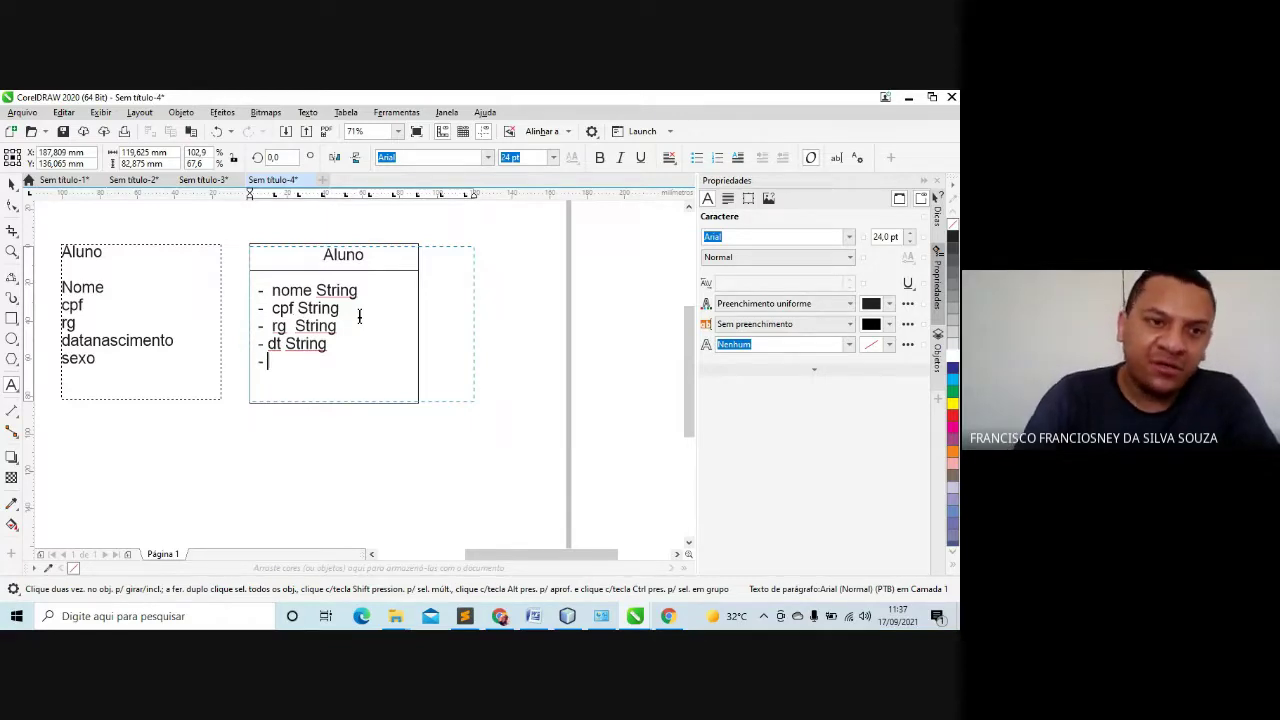
pyautogui.write('seco')
pyautogui.press('BackSpace')
pyautogui.press('BackSpace')
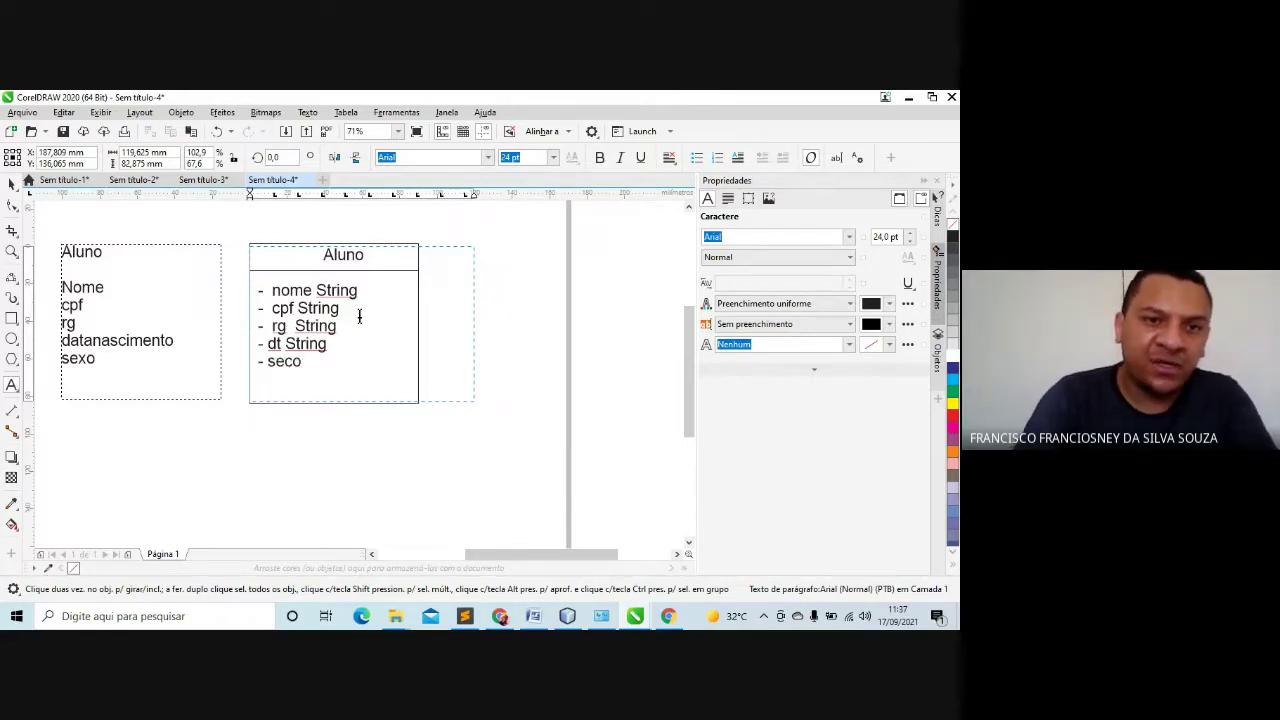
pyautogui.write('xo')
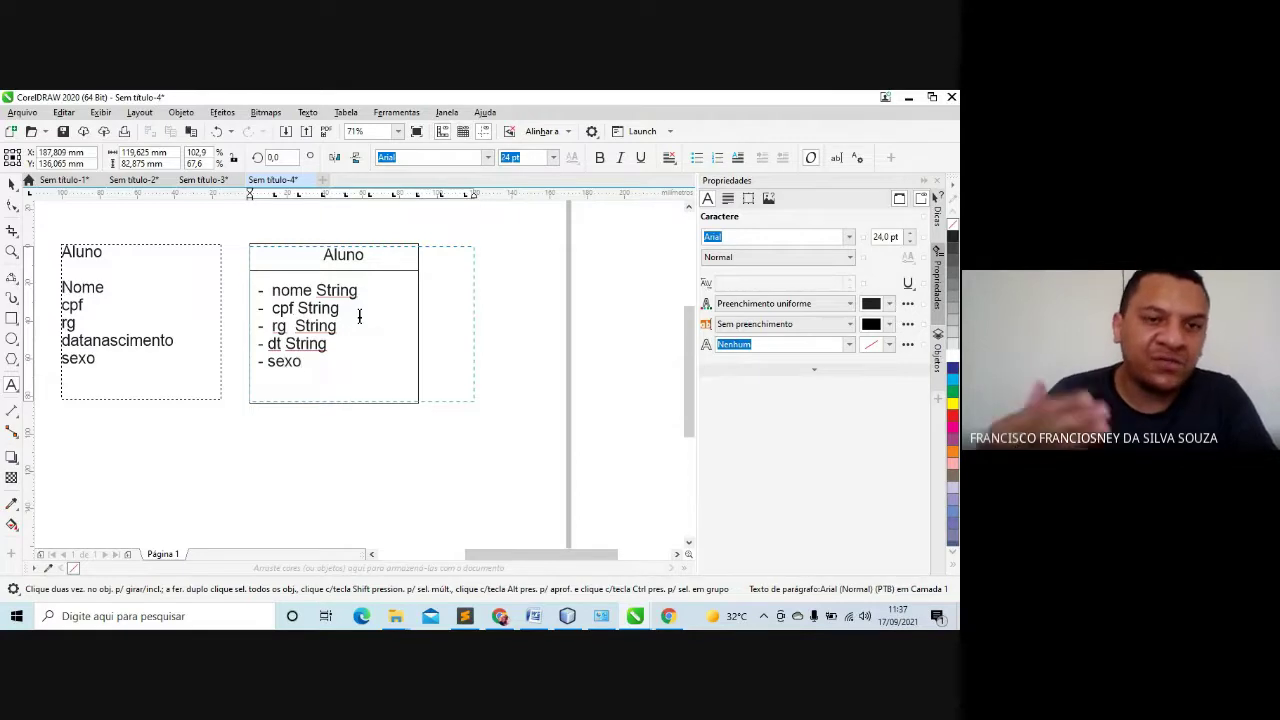
pyautogui.write(' String')
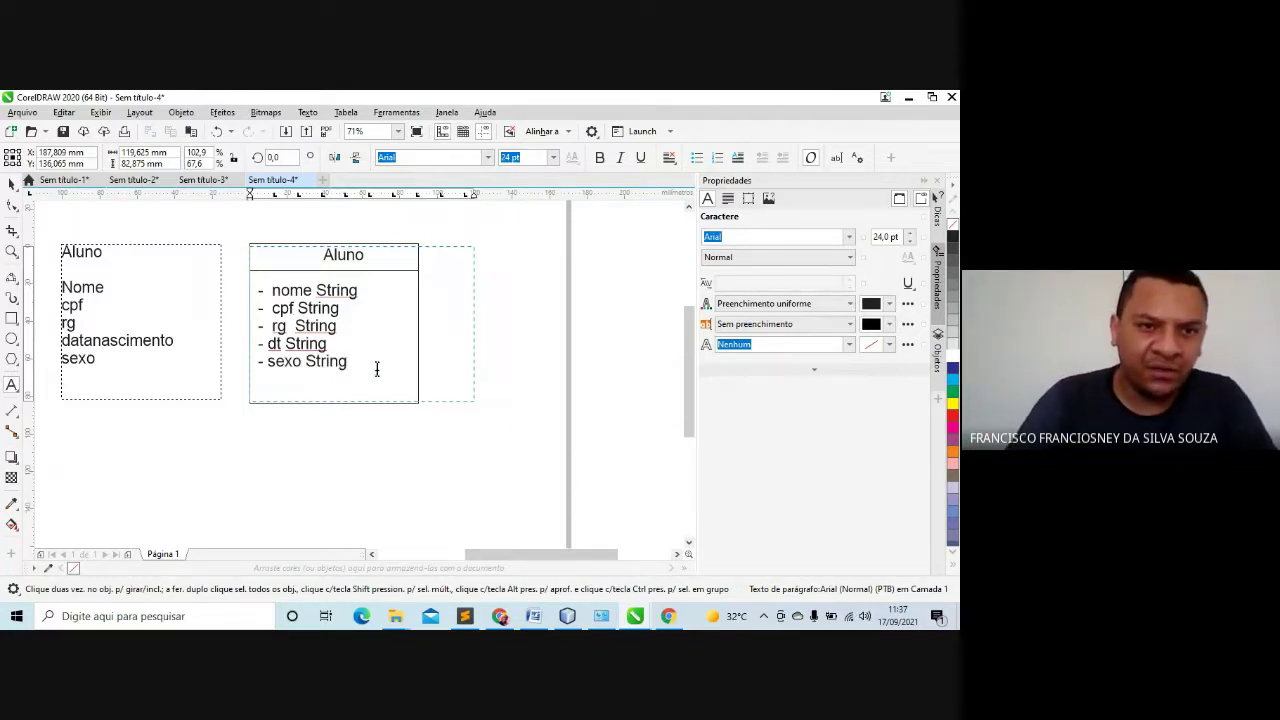
pyautogui.click(268, 361)
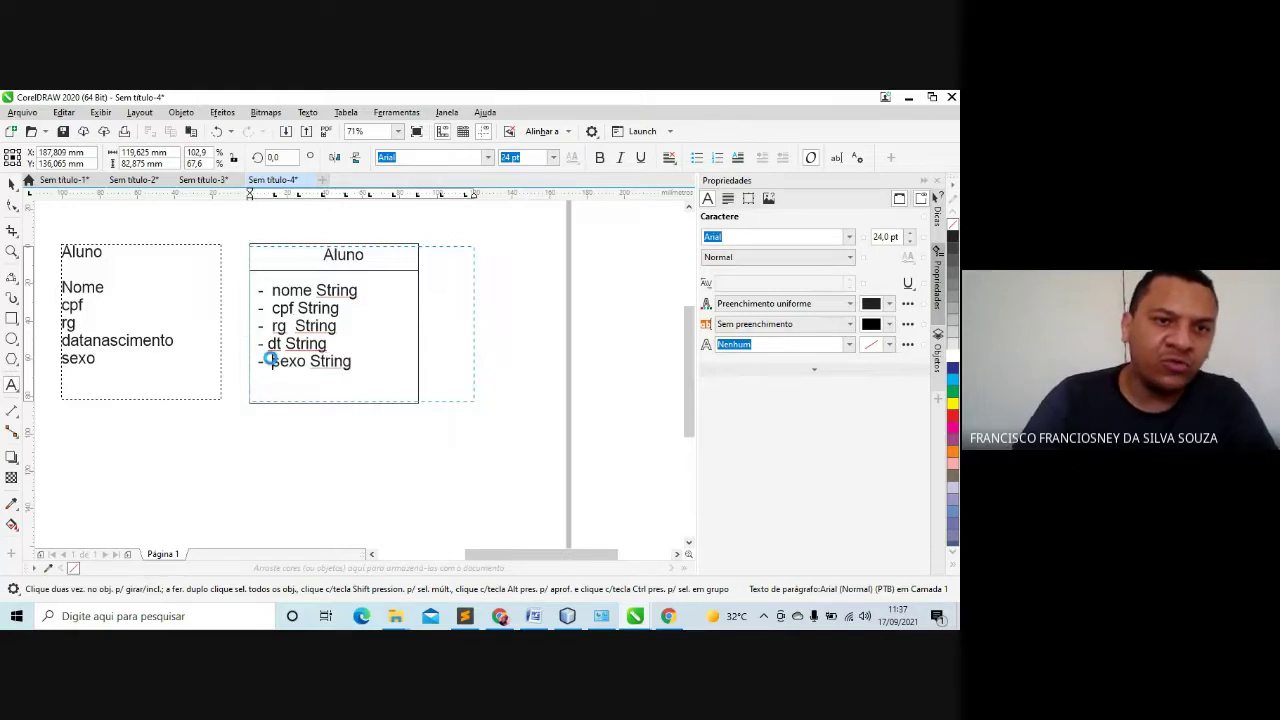
pyautogui.click(268, 343)
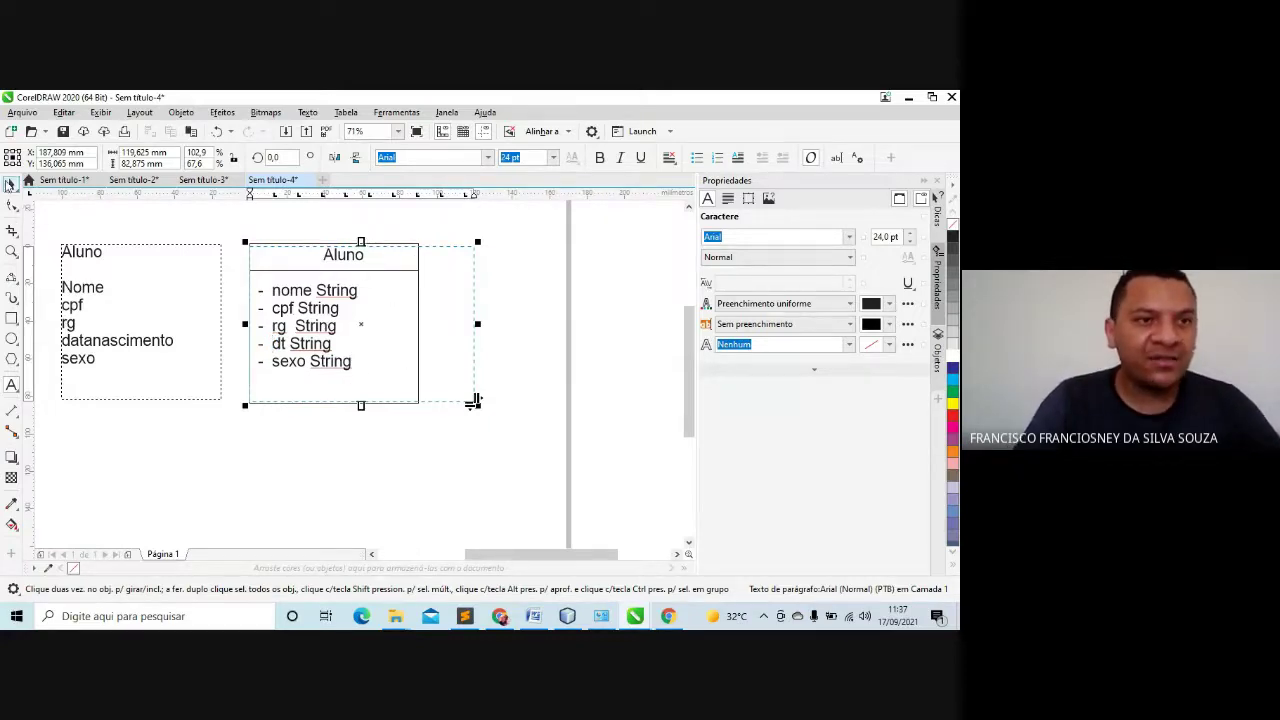
# Place a copy of the plain attribute list above it, replace its text with "Objeto Aluno" and shorten its frame to about 23.6 mm high
pyautogui.click(11, 253)
pyautogui.rightClick(286, 314)
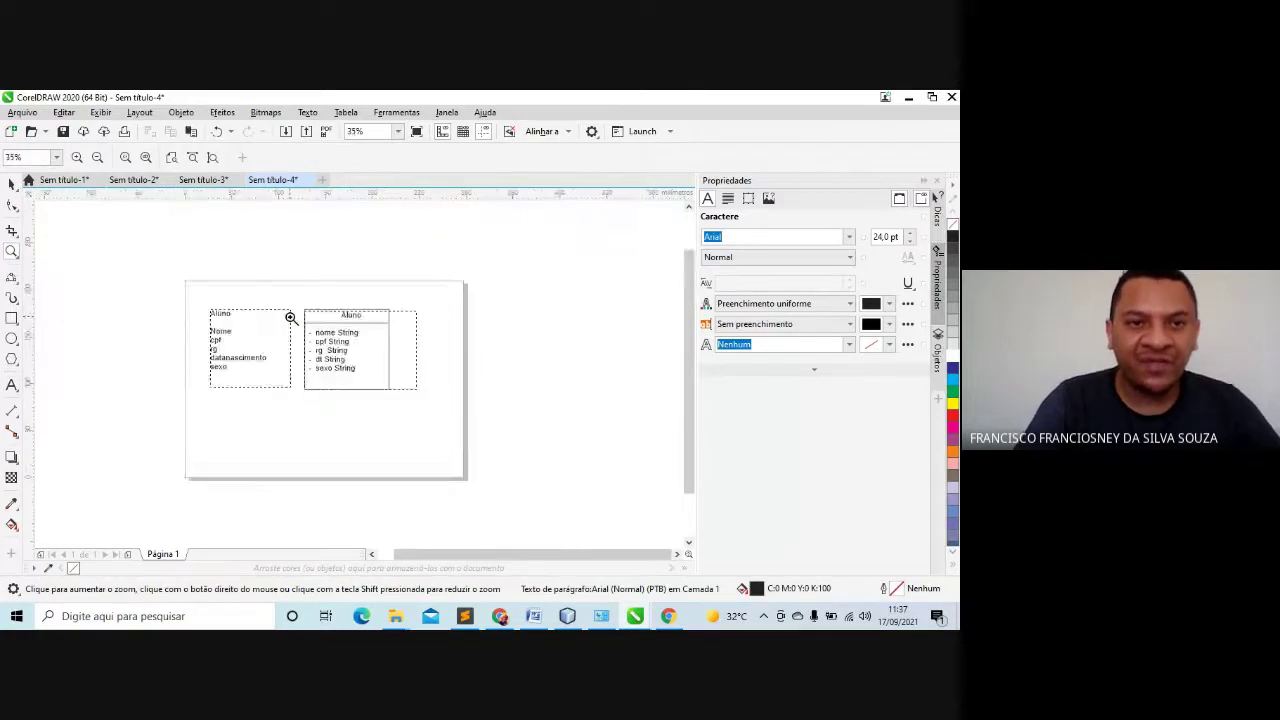
pyautogui.click(356, 358)
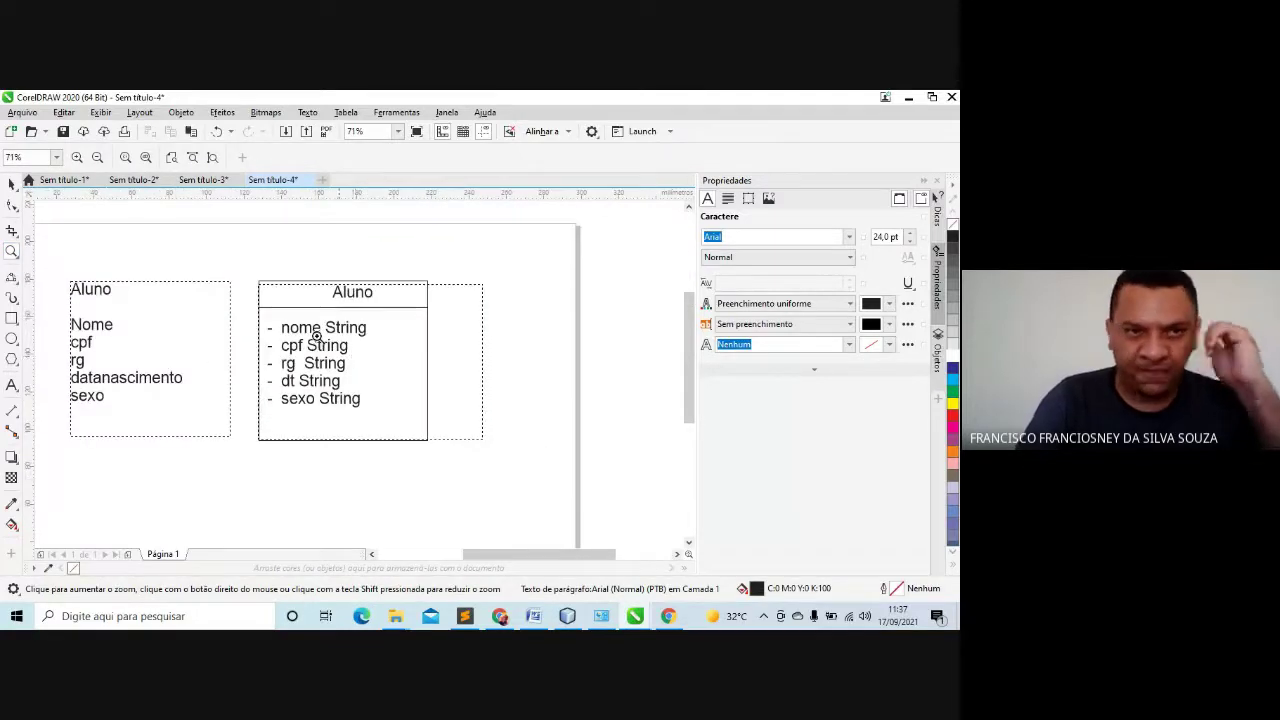
pyautogui.click(12, 183)
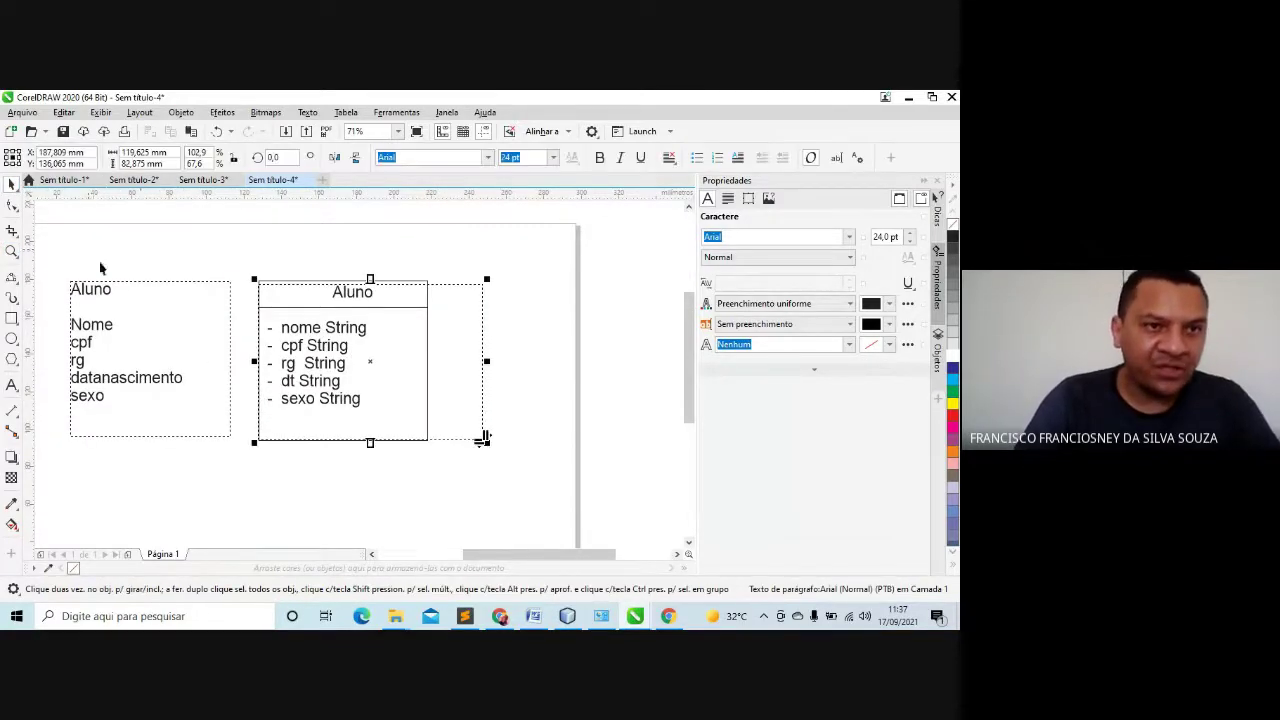
pyautogui.click(140, 331)
pyautogui.moveTo(141, 329); pyautogui.dragTo(145, 280)
pyautogui.write('Obje')
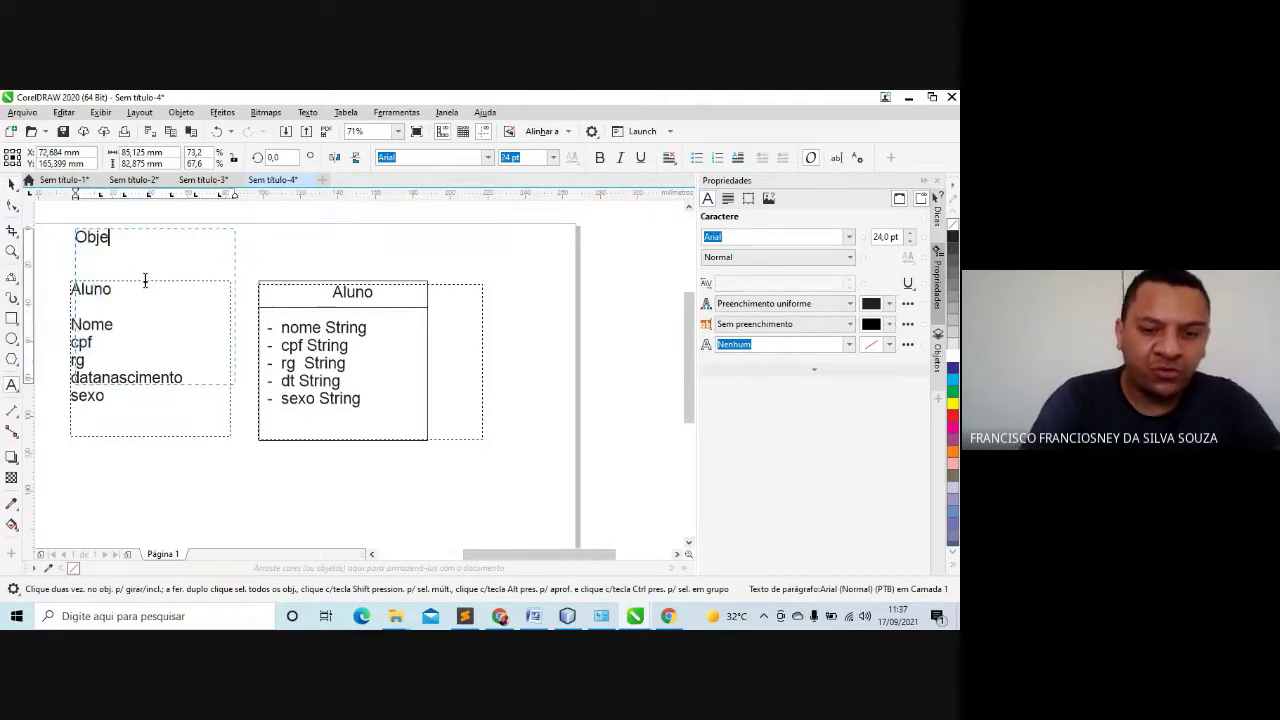
pyautogui.write('to Aluno')
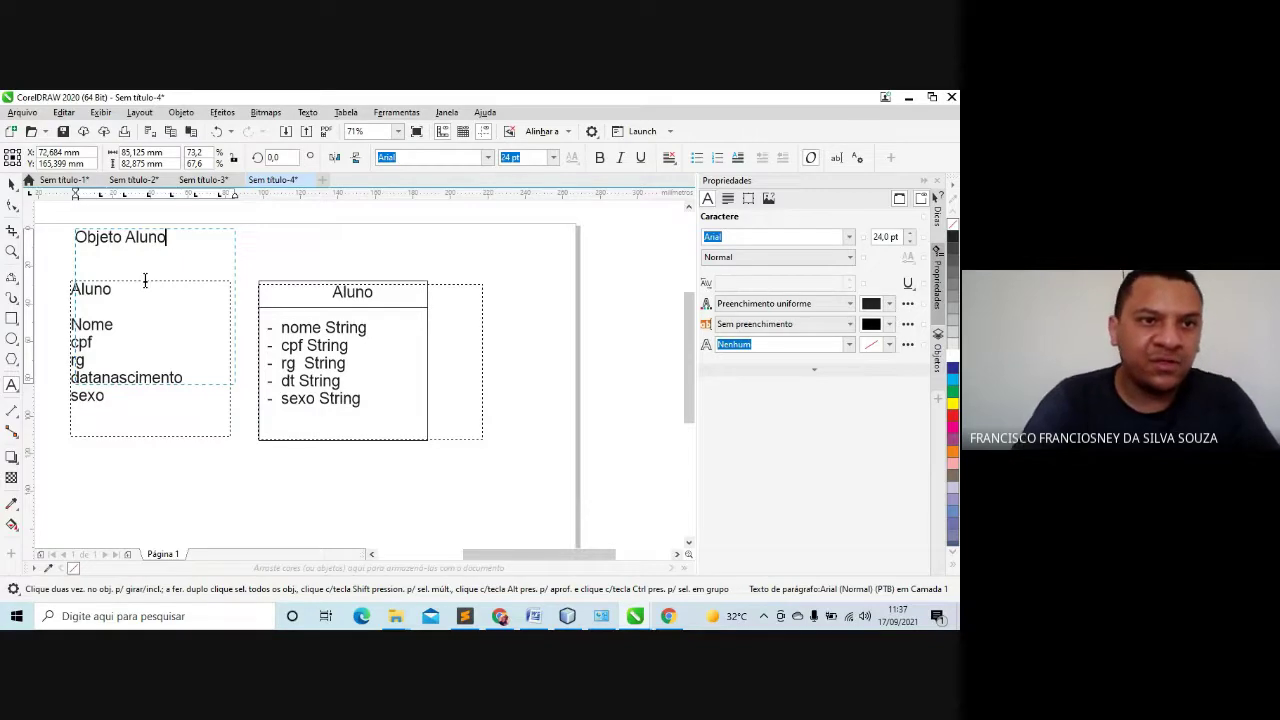
pyautogui.click(12, 185)
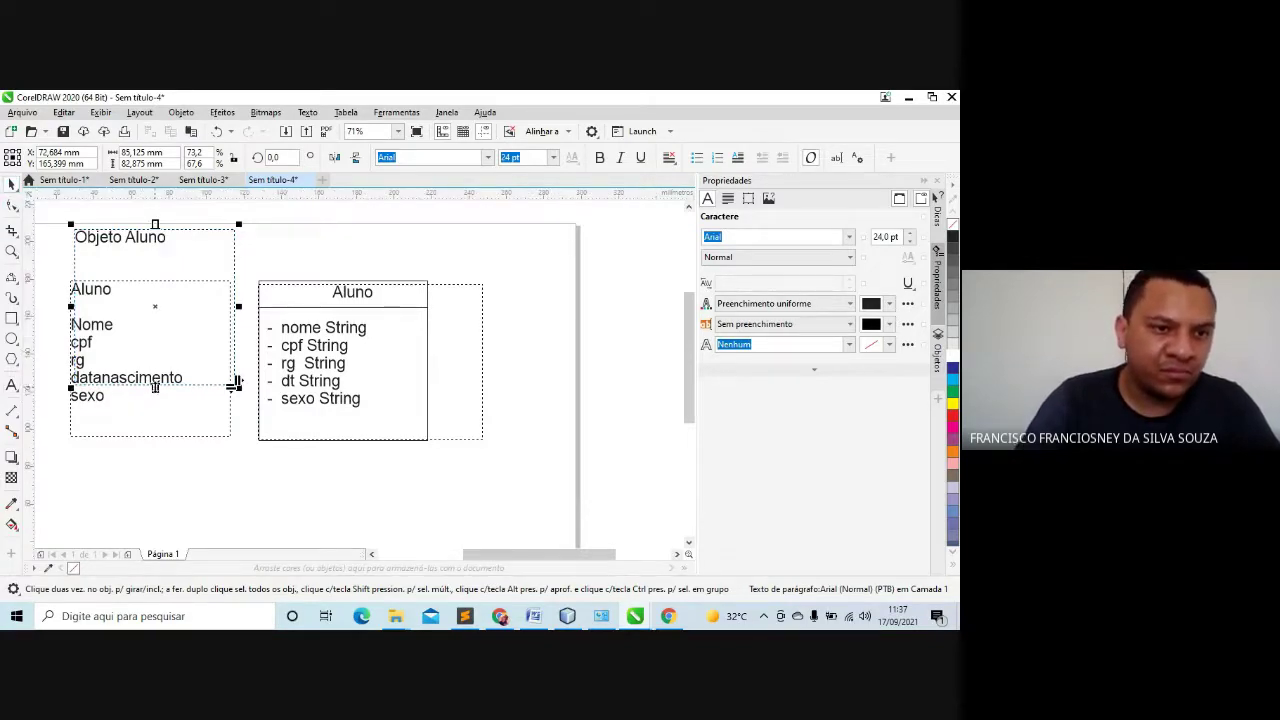
pyautogui.moveTo(236, 383); pyautogui.dragTo(236, 271)
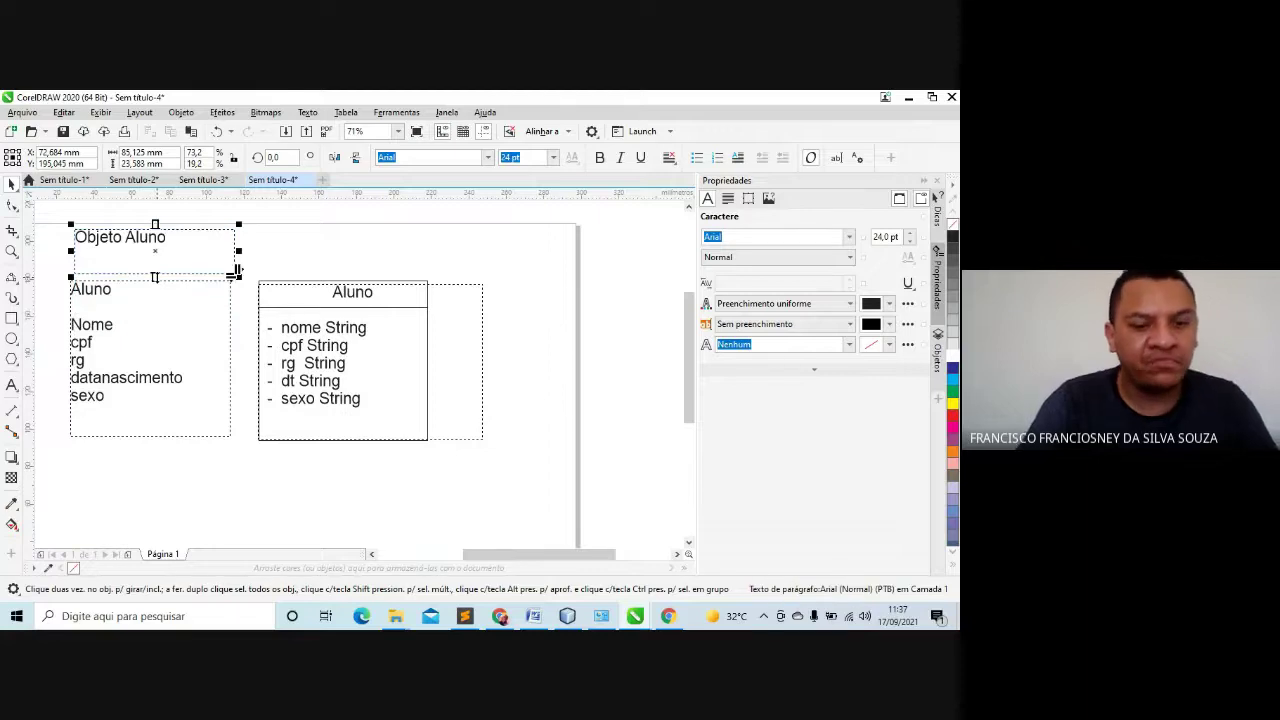
# Duplicate the "Objeto Aluno" heading above the class box and change the copy's text to "Classe Aluno"
pyautogui.moveTo(138, 249); pyautogui.dragTo(344, 252)
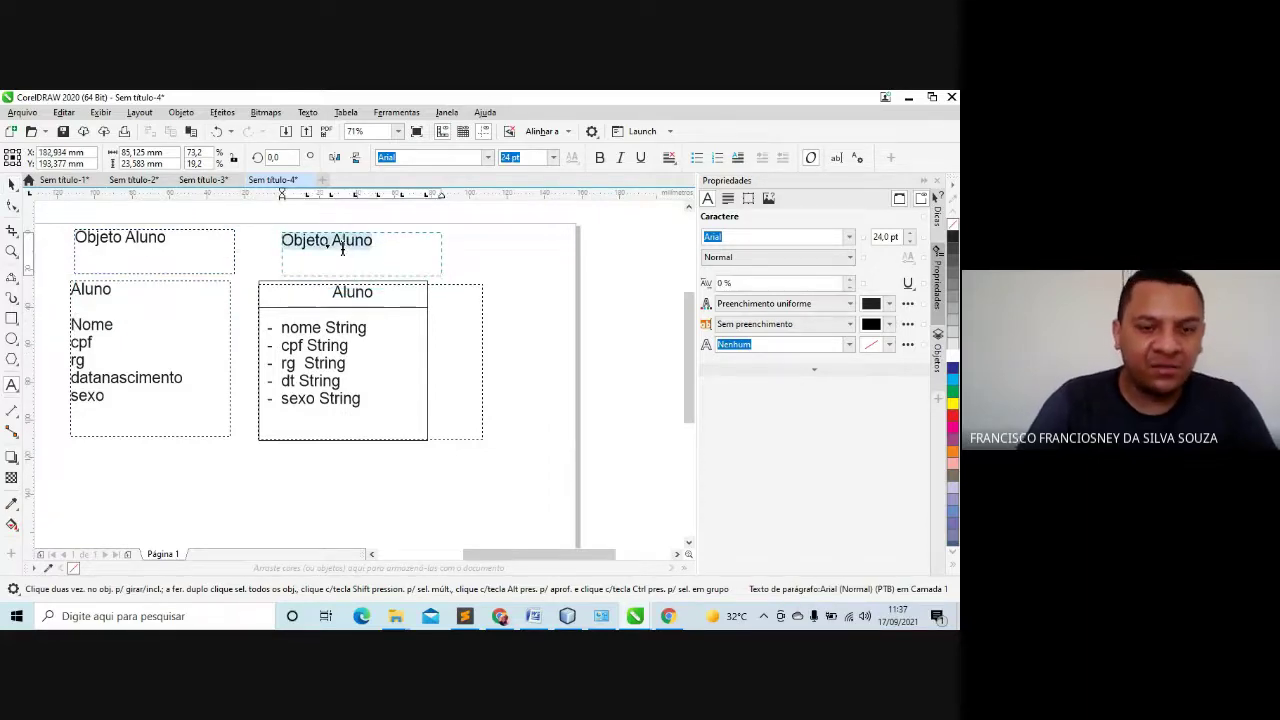
pyautogui.write('Classe Al')
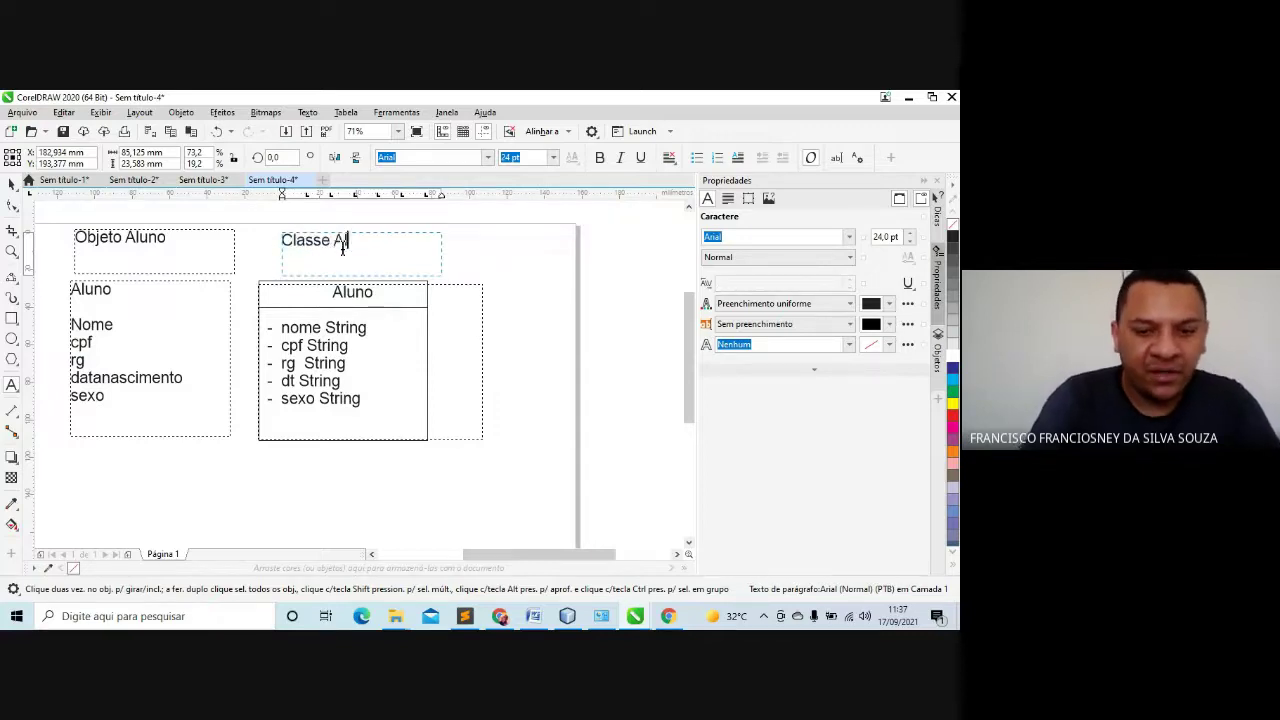
pyautogui.write('uno')
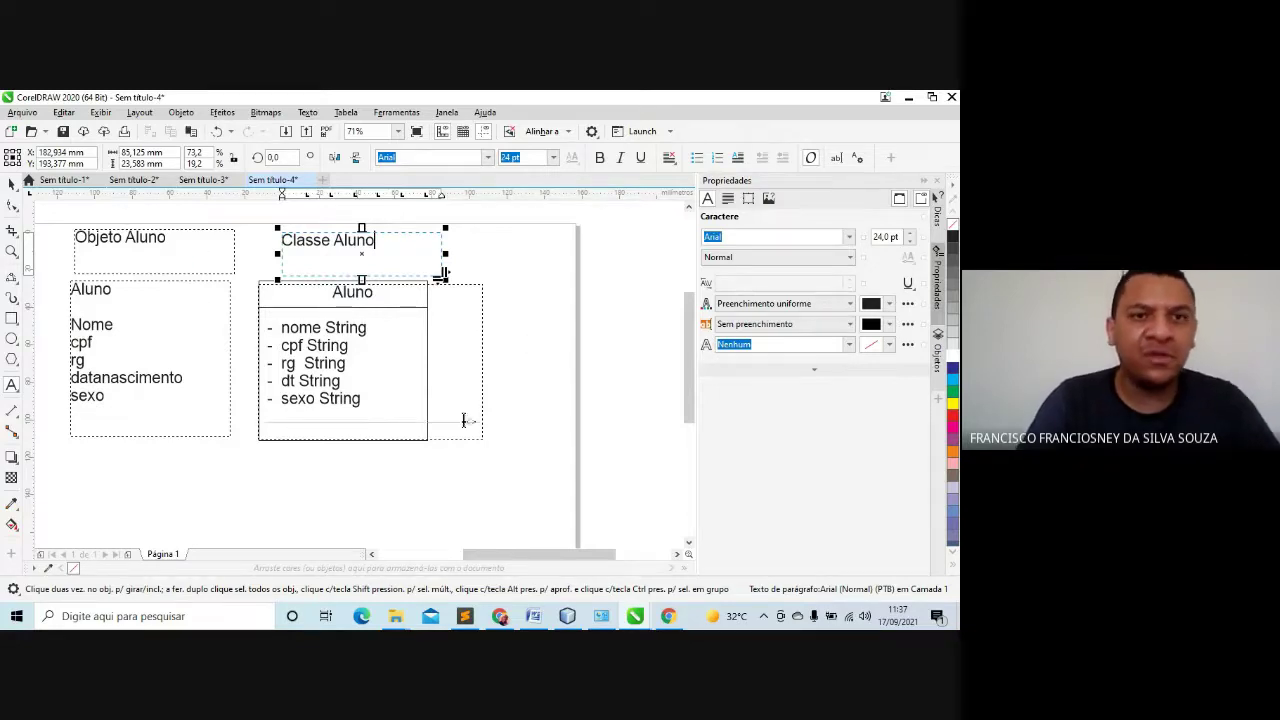
pyautogui.click(10, 184)
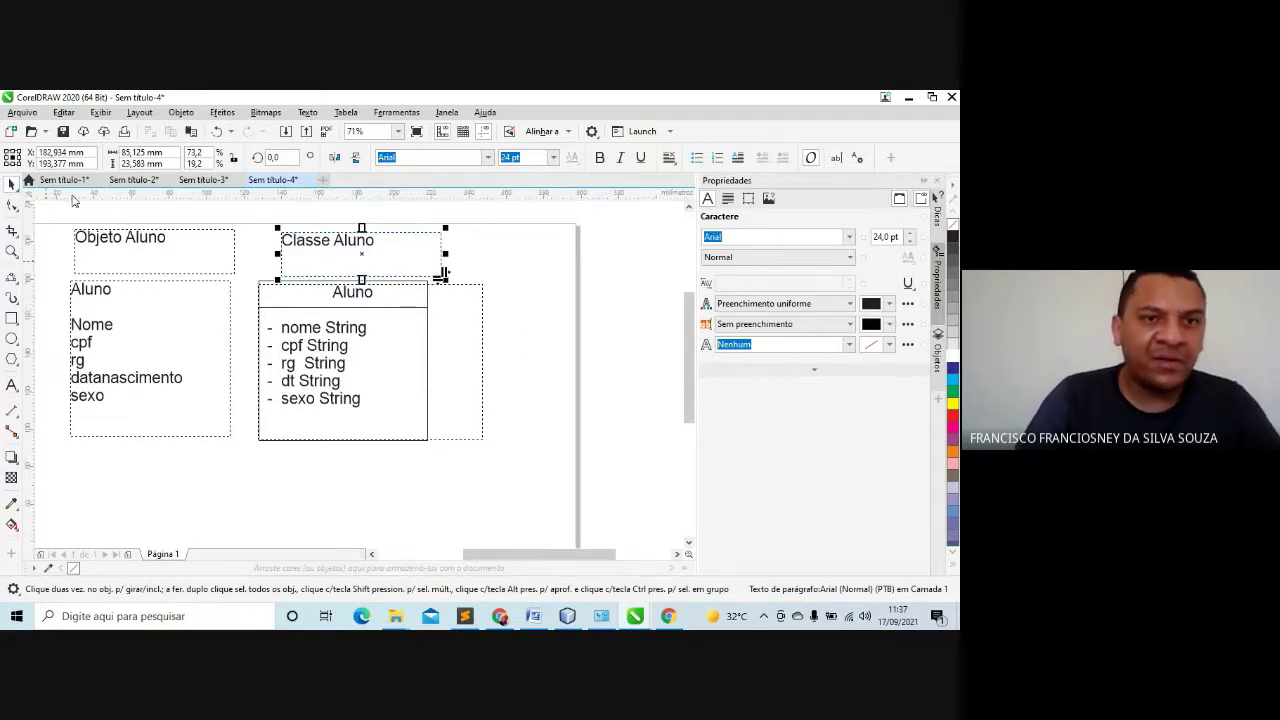
pyautogui.click(157, 338)
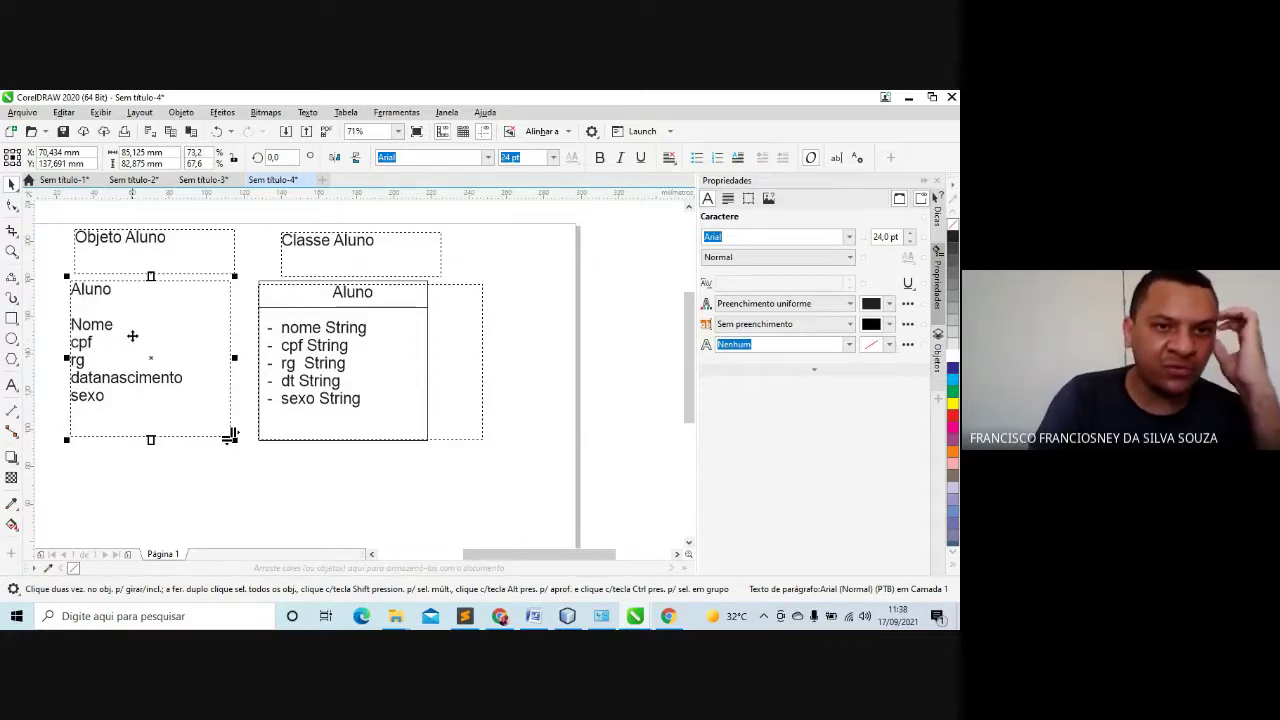
pyautogui.click(269, 487)
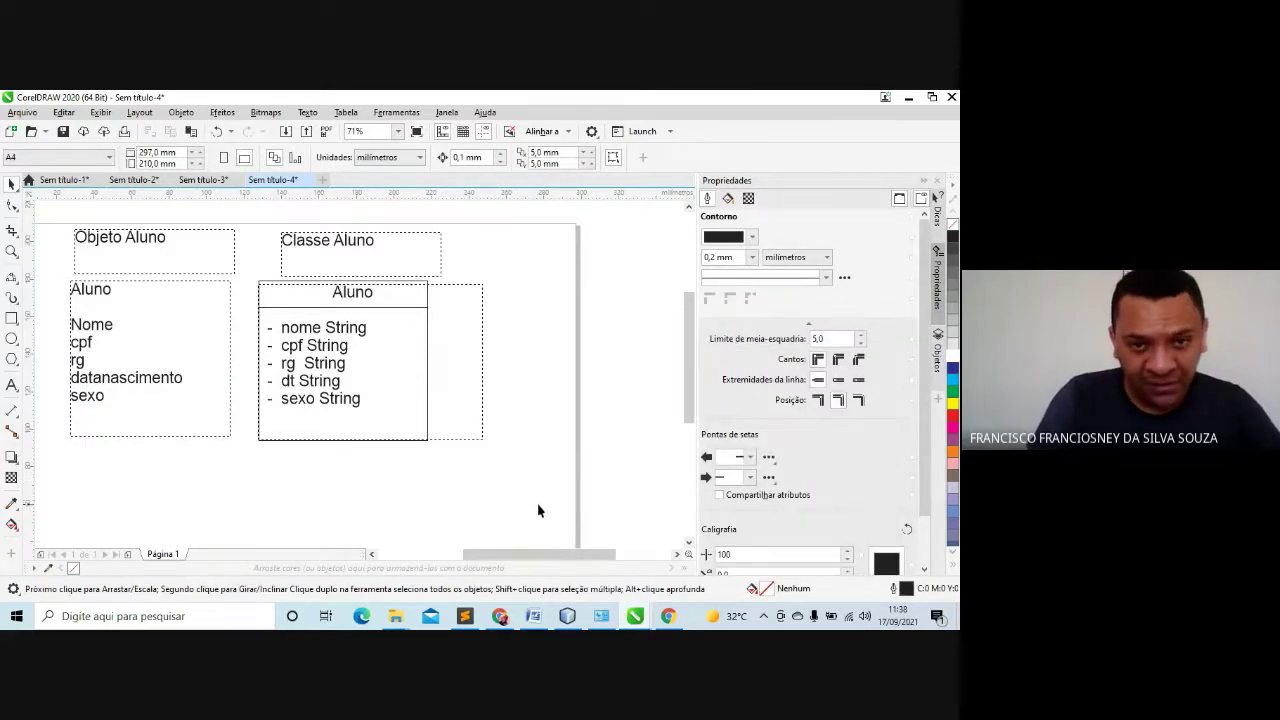
pyautogui.click(322, 344)
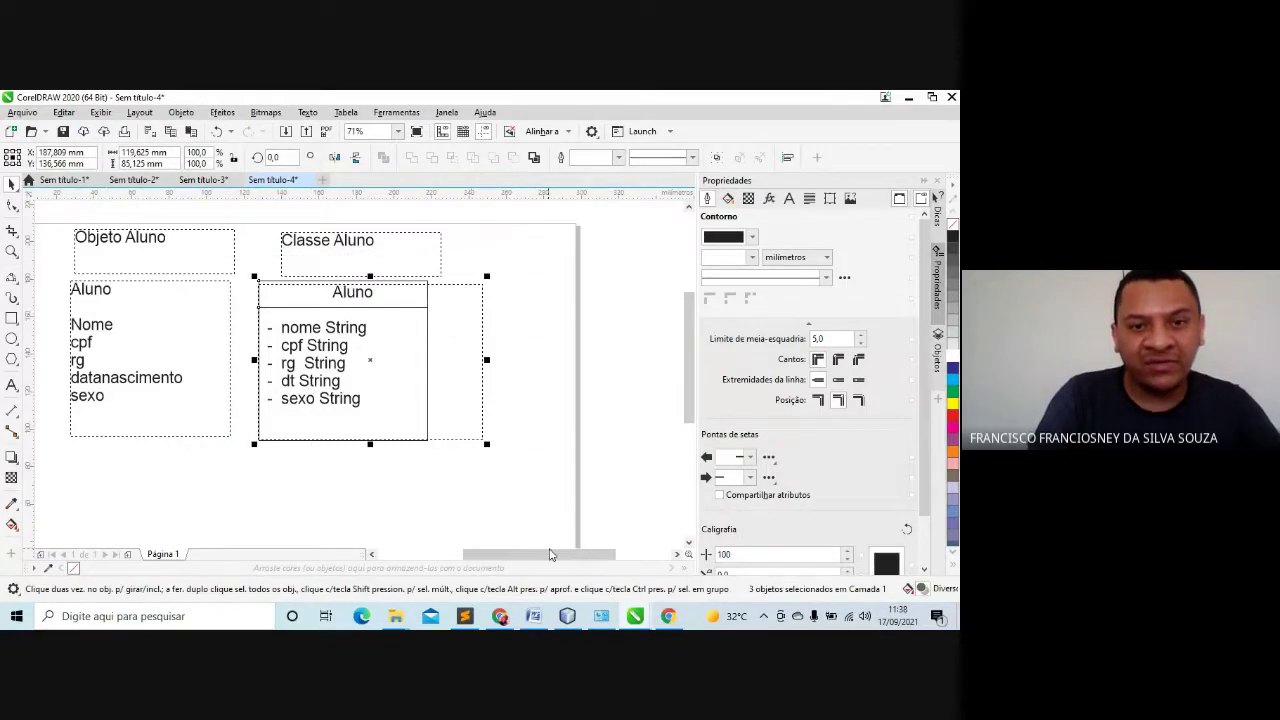
pyautogui.moveTo(551, 535); pyautogui.dragTo(254, 266)
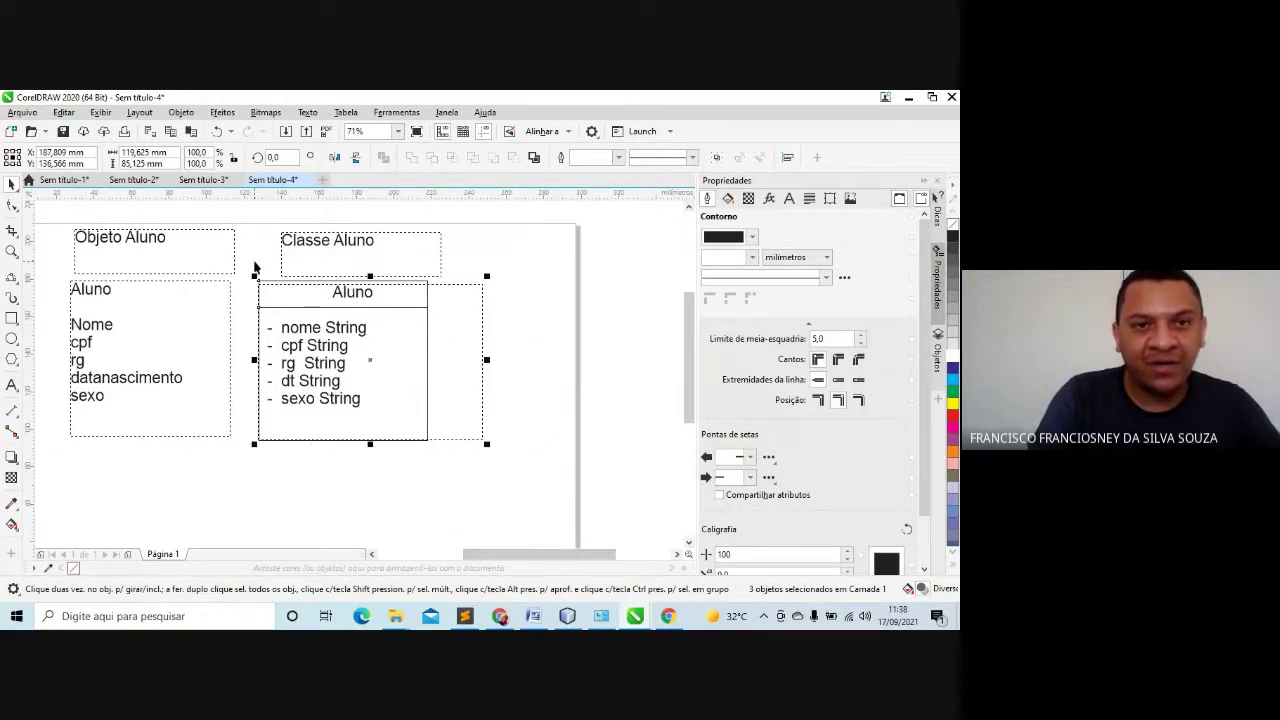
pyautogui.click(148, 256)
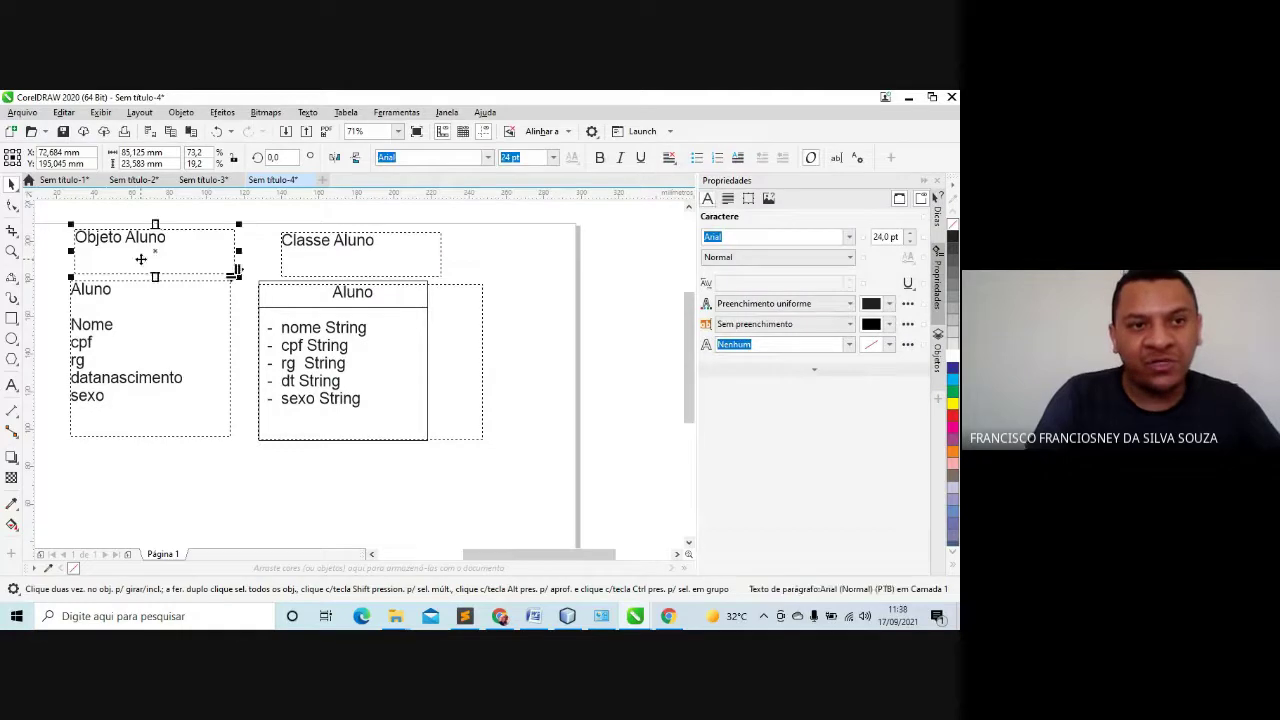
pyautogui.click(350, 267)
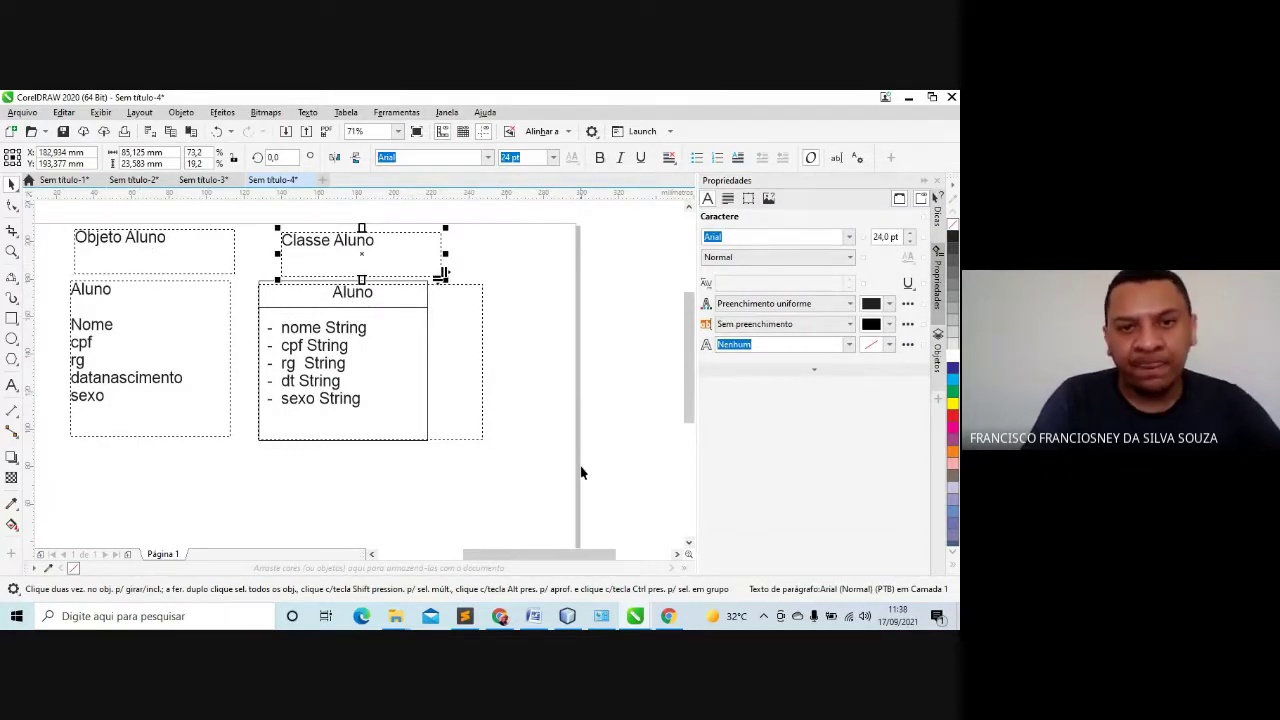
# Duplicate the complete Aluno class box with its divider and attribute text to the right of the original
pyautogui.click(12, 251)
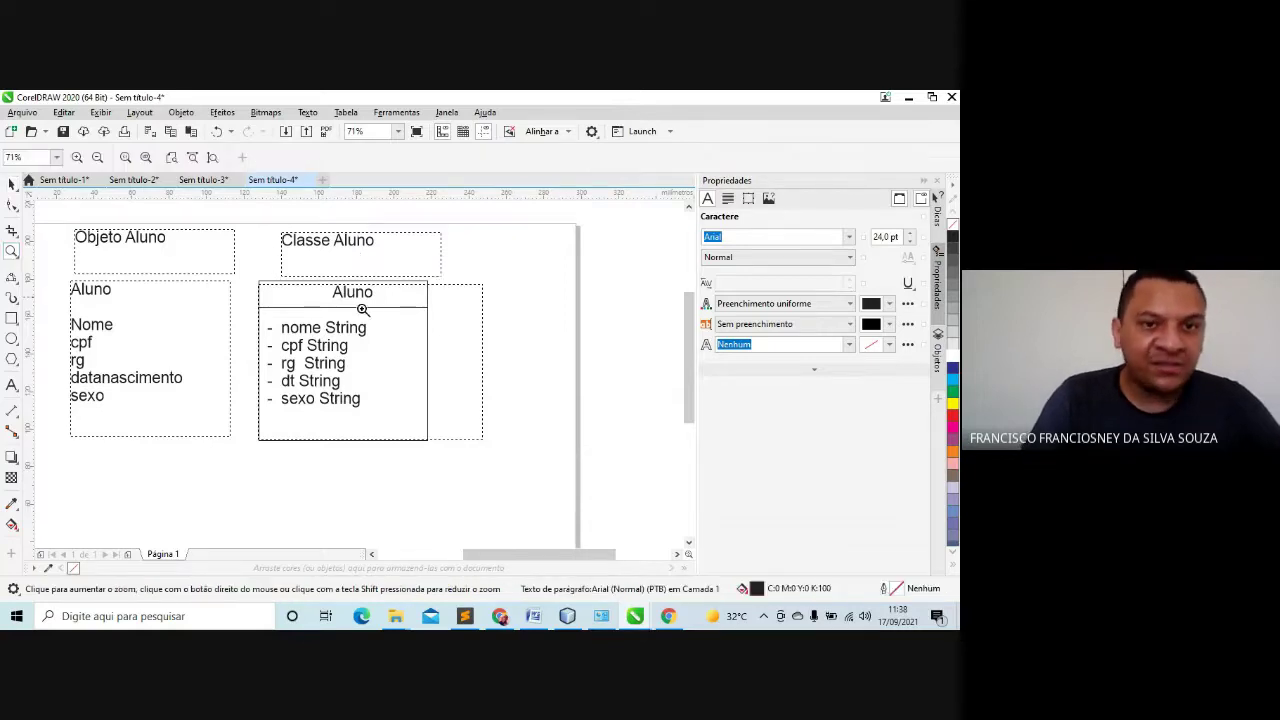
pyautogui.rightClick(449, 351)
pyautogui.click(434, 363)
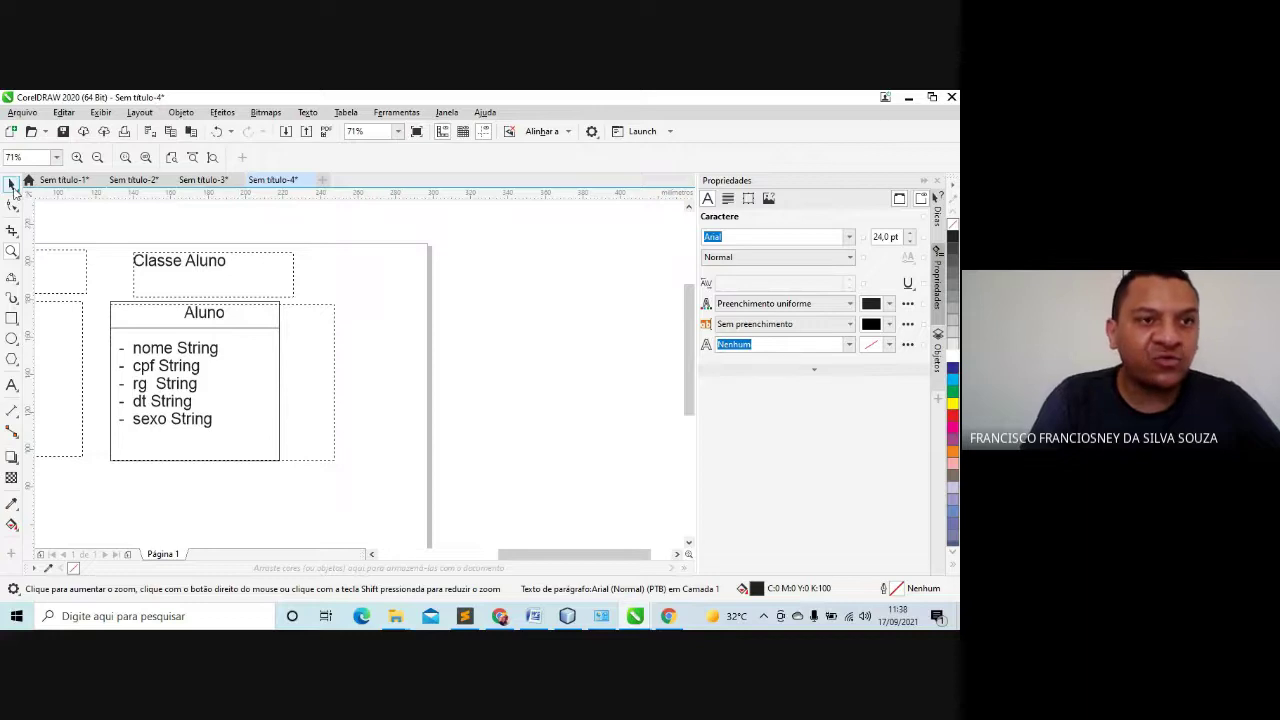
pyautogui.click(12, 185)
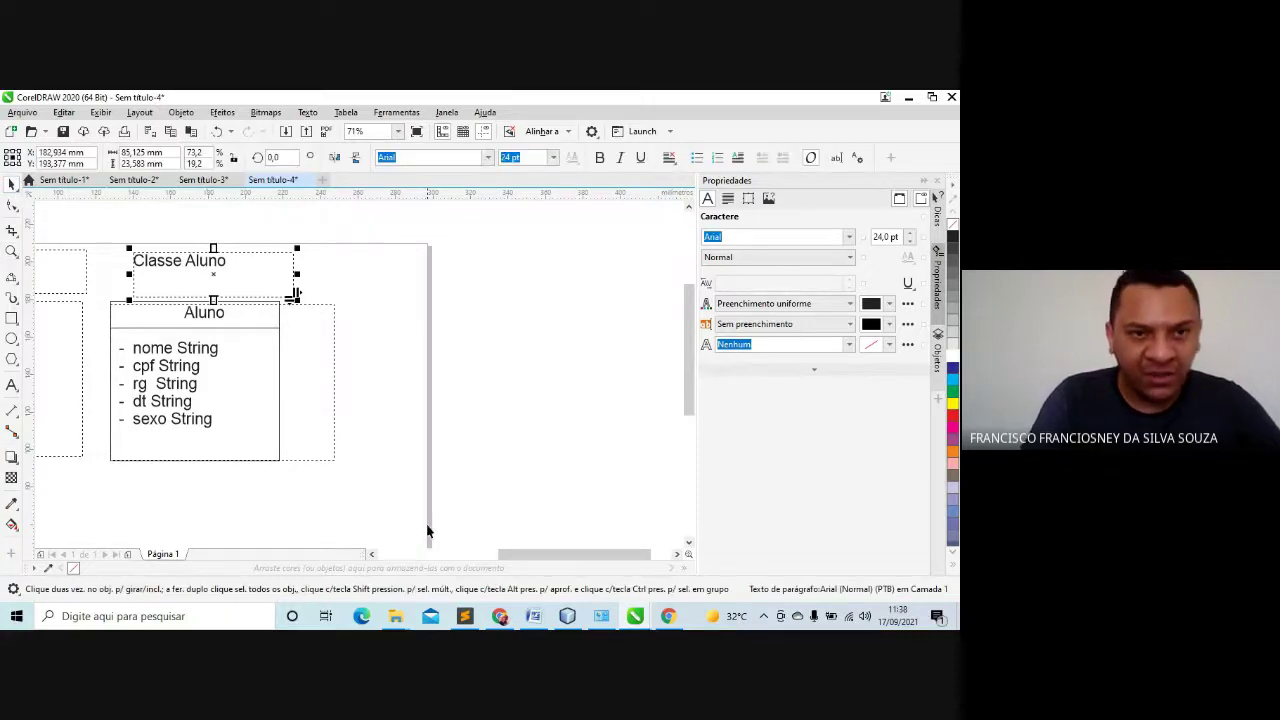
pyautogui.moveTo(427, 531); pyautogui.dragTo(86, 297)
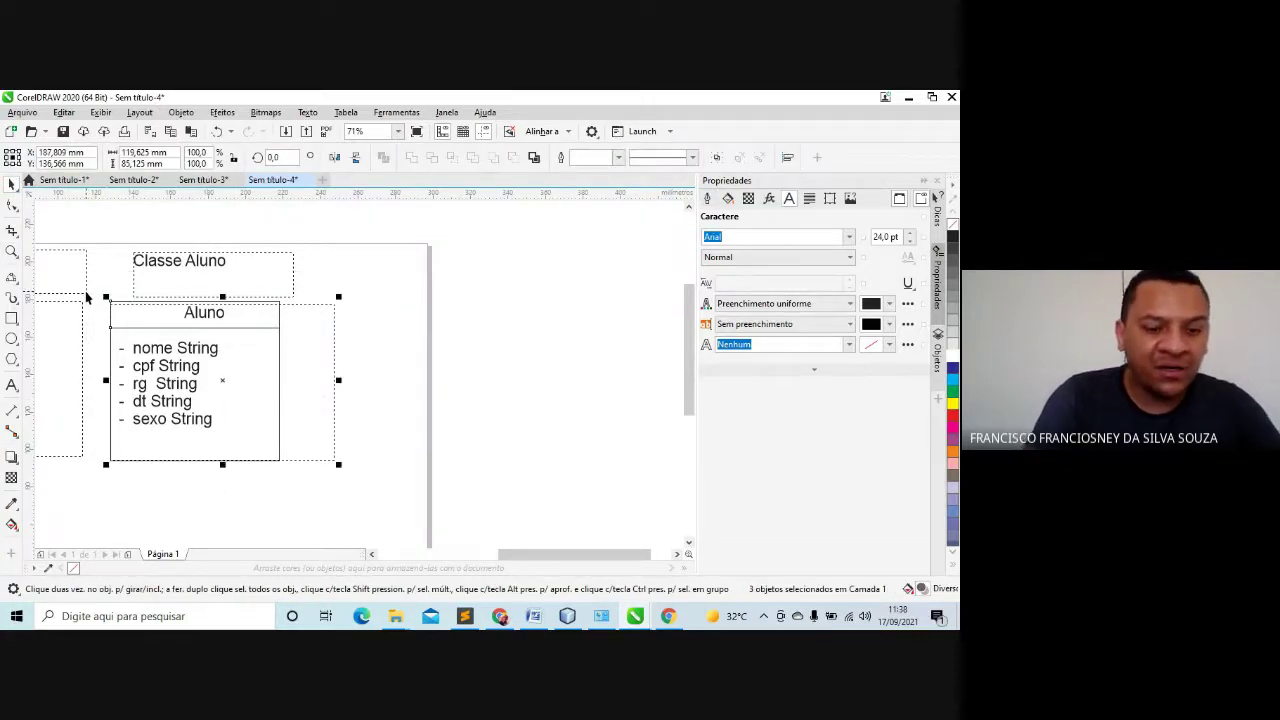
pyautogui.moveTo(172, 350); pyautogui.dragTo(446, 357)
# Duplicate the "Classe Aluno" heading above the copied class box and replace its text with "Banco de dados"
pyautogui.click(235, 268)
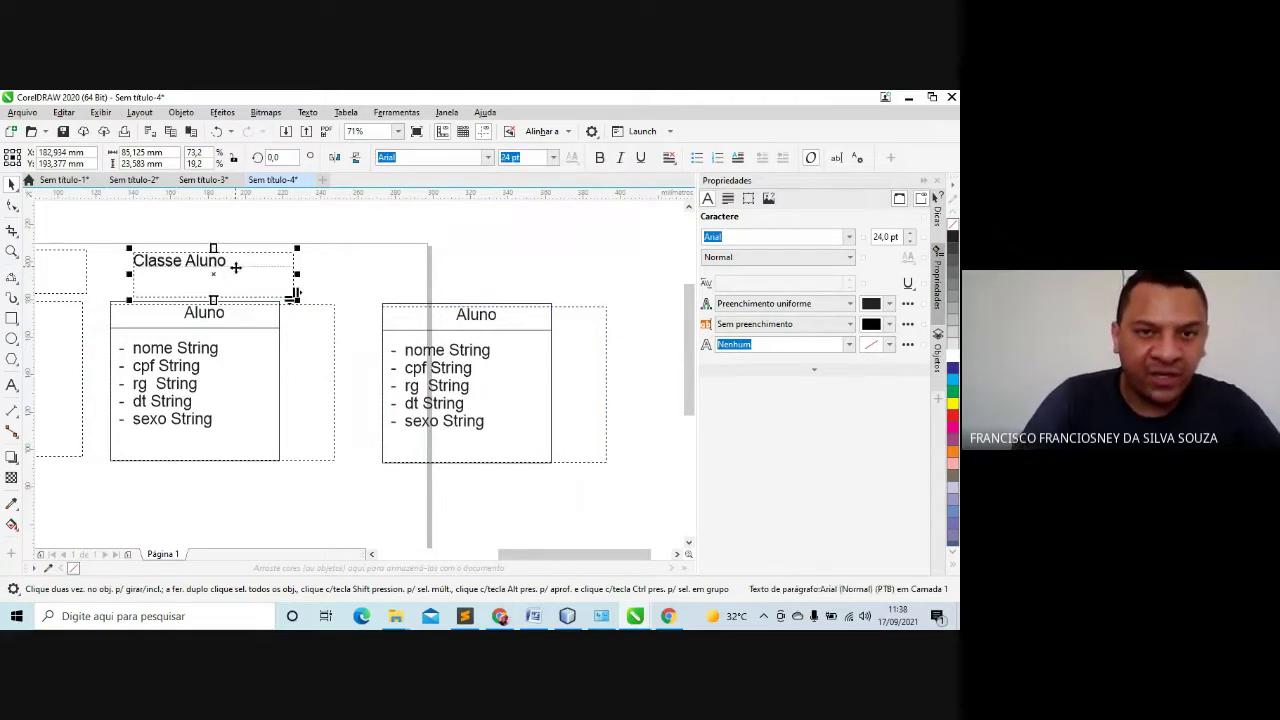
pyautogui.moveTo(235, 268); pyautogui.dragTo(503, 263)
pyautogui.doubleClick(504, 266)
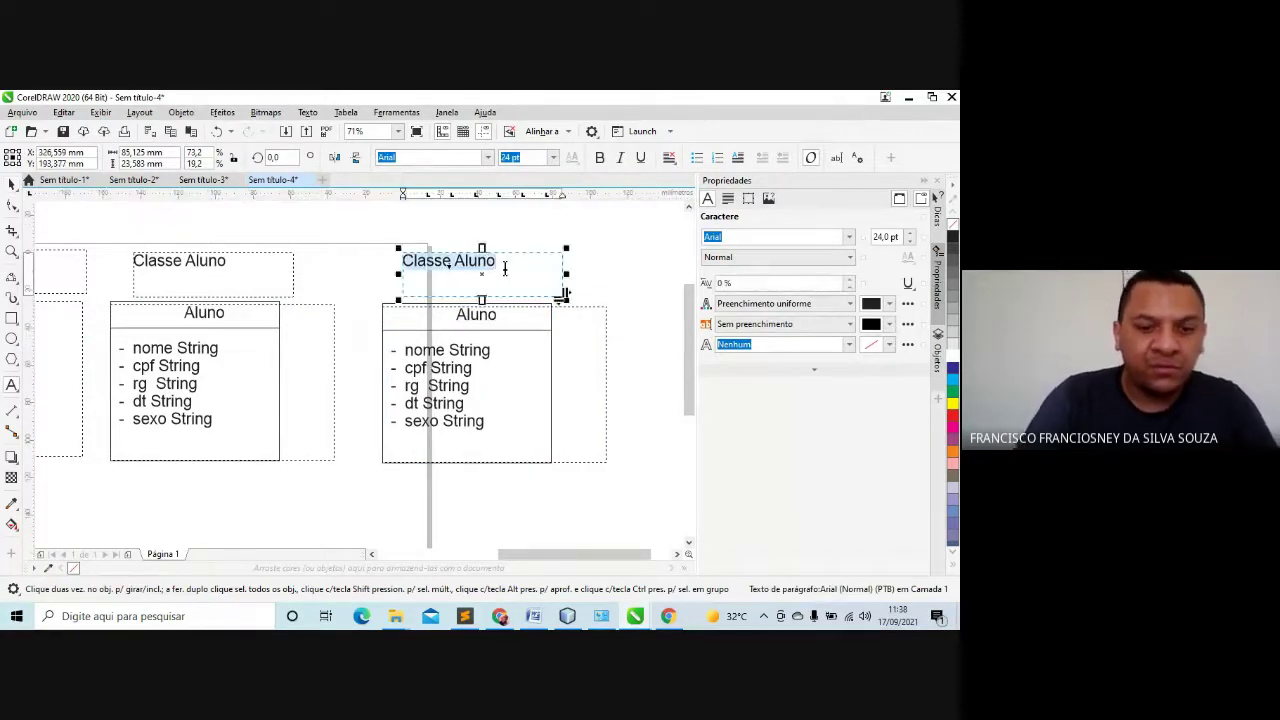
pyautogui.write('Banco de dados')
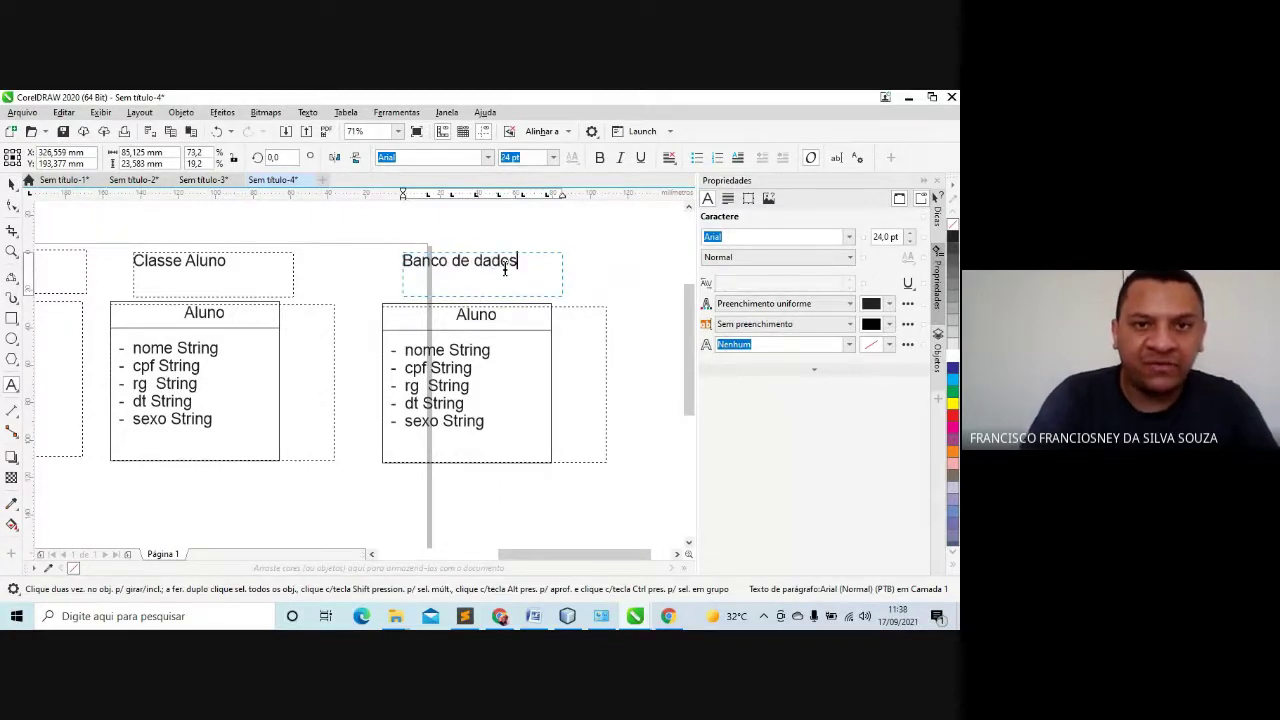
# Add a second line "MER (Modelo Entidade Relacional)" to the "Banco de dados" heading
pyautogui.press('Return')
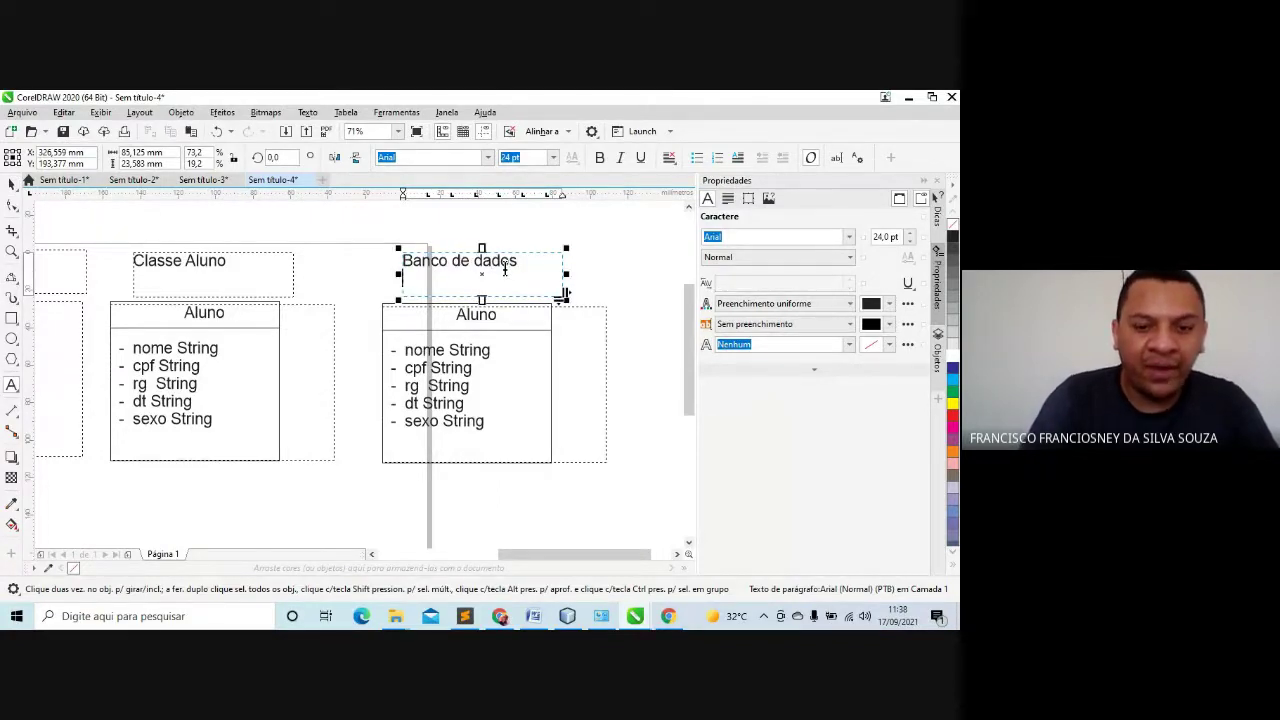
pyautogui.write('MER')
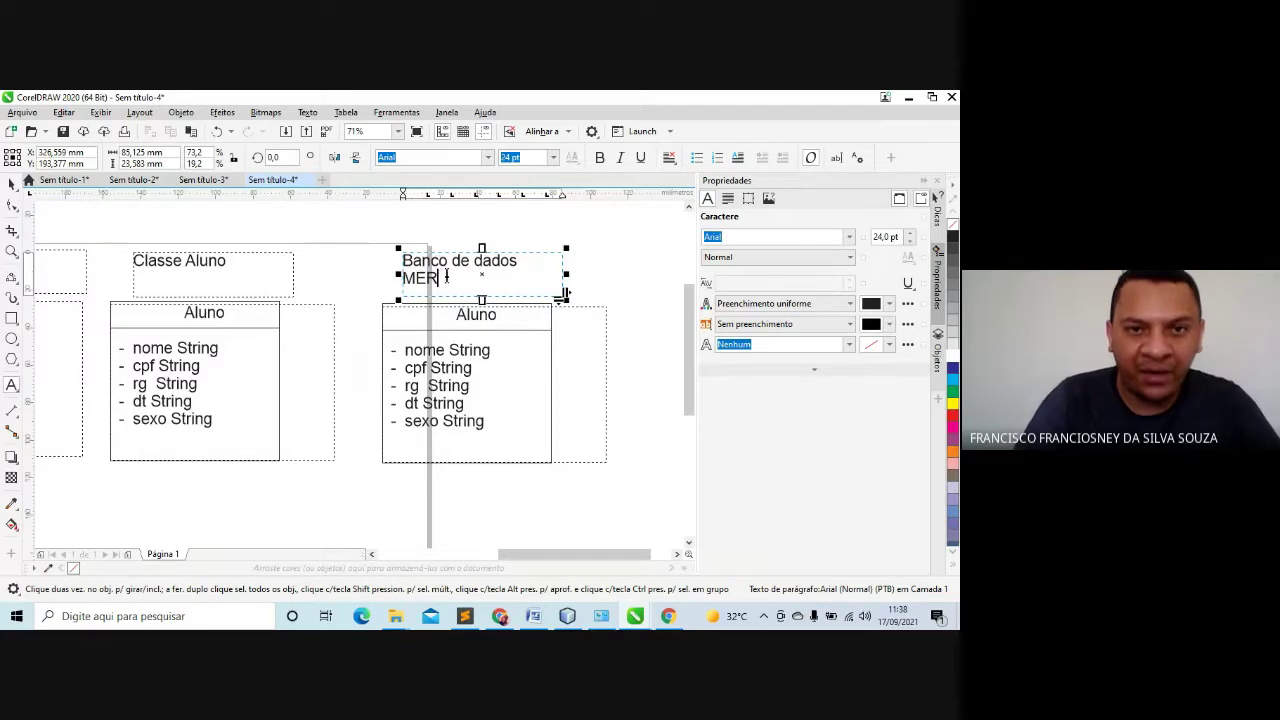
pyautogui.write(' ()')
pyautogui.press('Left')
pyautogui.write('M')
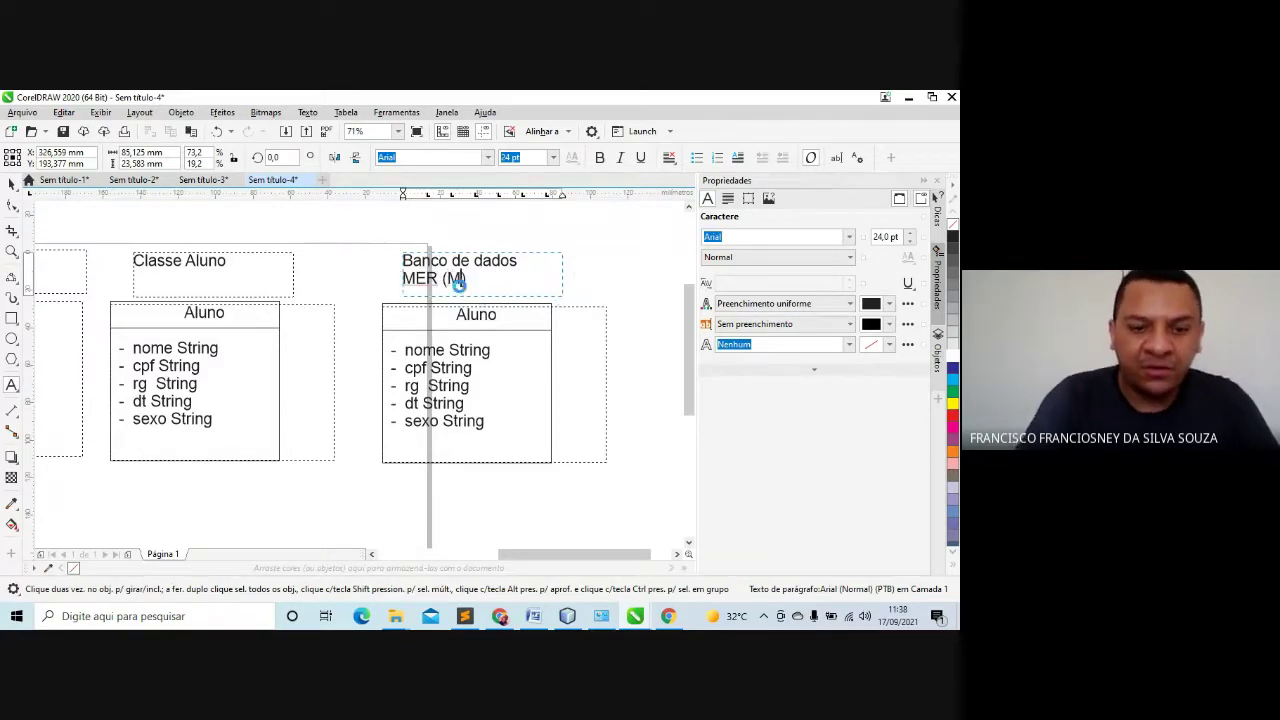
pyautogui.write('odelo Entida')
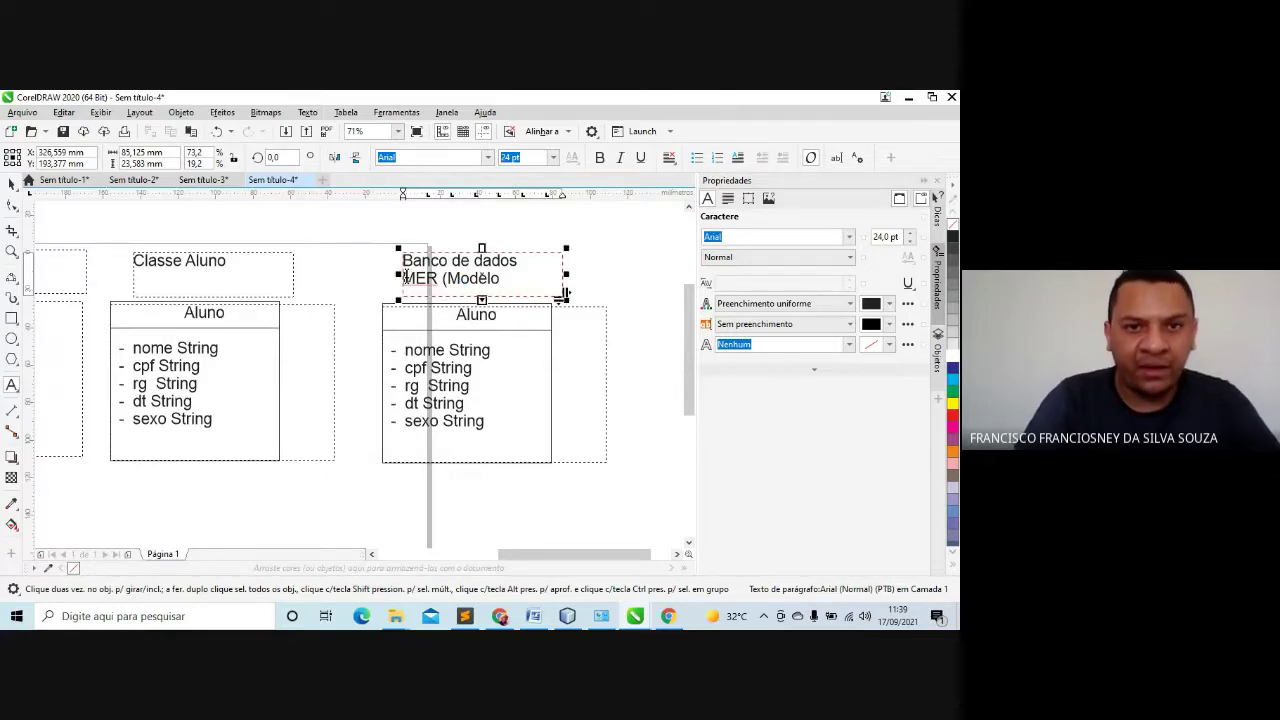
# Widen the "Banco de dados" heading's frame to about 133 mm and move it right, over the copied class box
pyautogui.moveTo(402, 274); pyautogui.dragTo(308, 272)
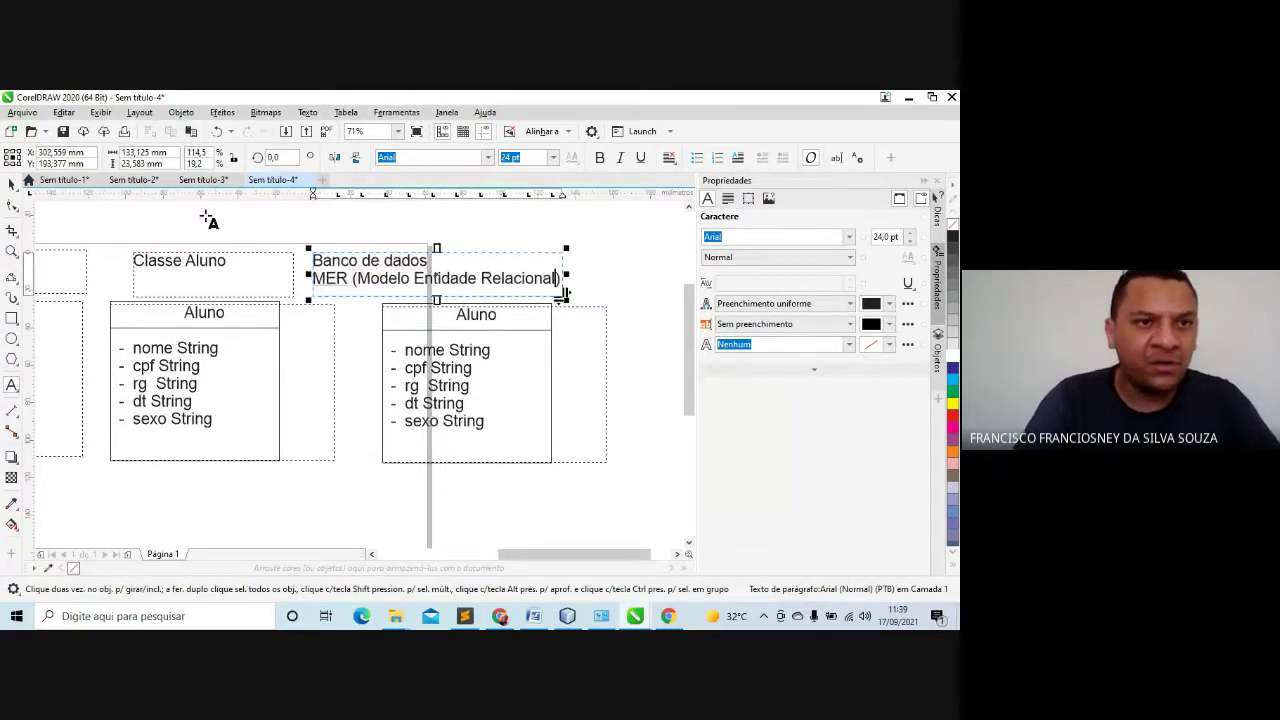
pyautogui.click(12, 184)
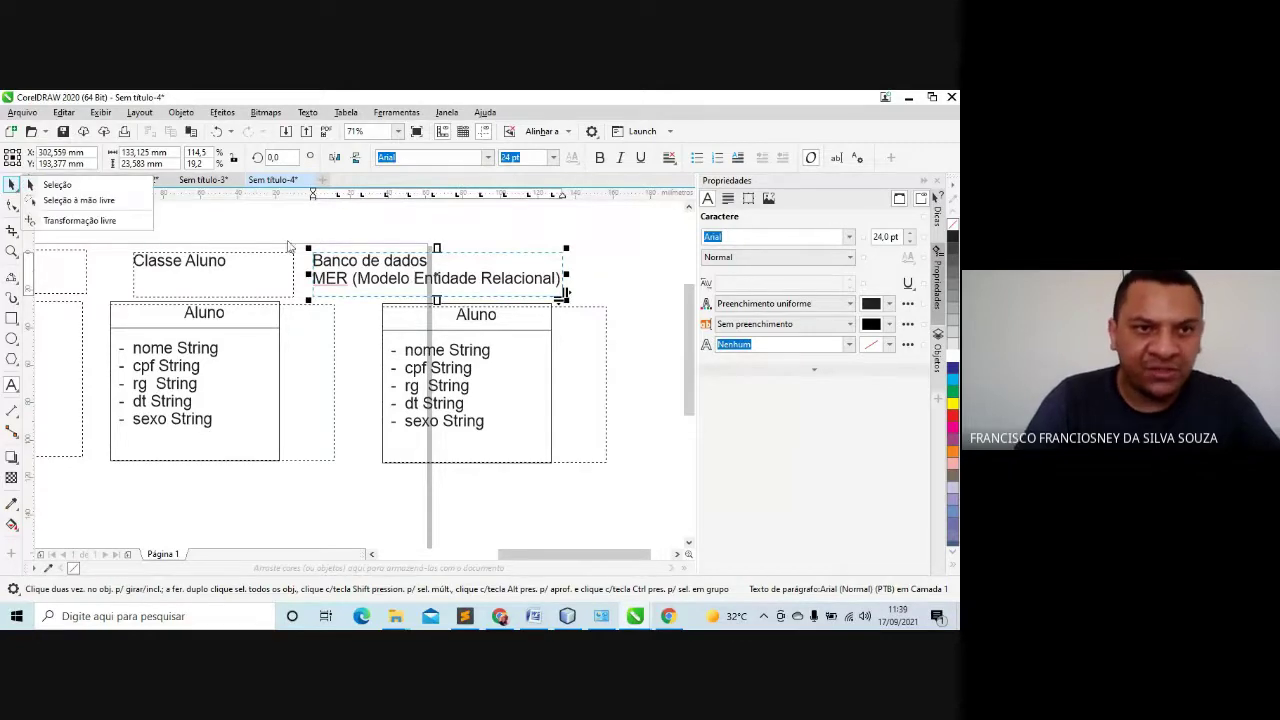
pyautogui.click(414, 292)
pyautogui.moveTo(414, 292); pyautogui.dragTo(499, 291)
pyautogui.click(665, 396)
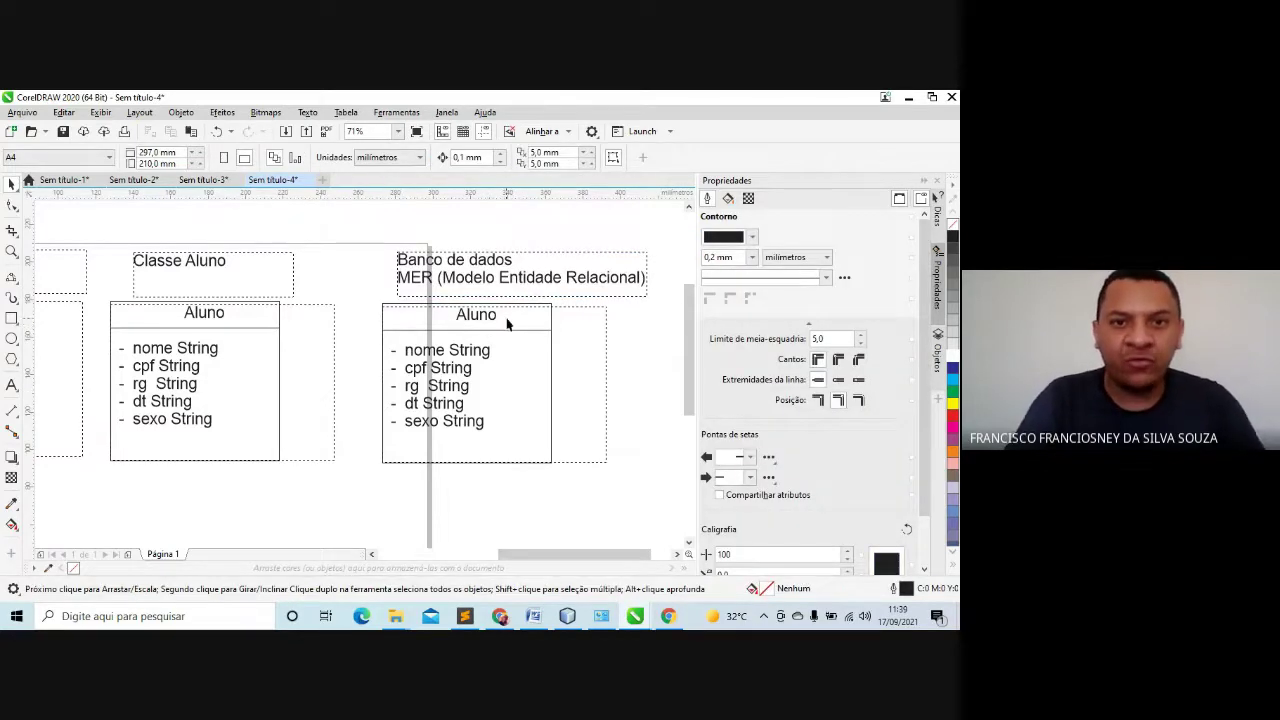
# Change the copied box's title to lowercase "aluno" and shift it slightly left by removing leading spaces
pyautogui.doubleClick(507, 320)
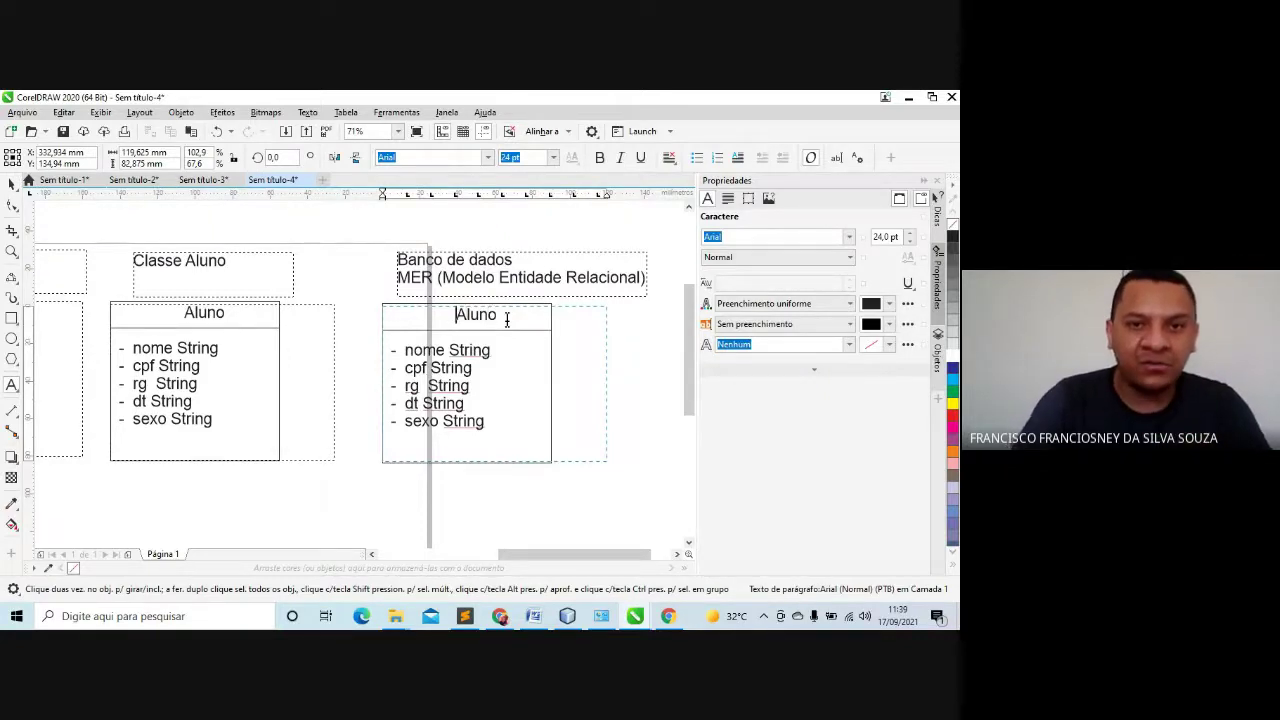
pyautogui.press('BackSpace')
pyautogui.press('BackSpace')
pyautogui.press('BackSpace')
pyautogui.press('BackSpace')
pyautogui.write('a')
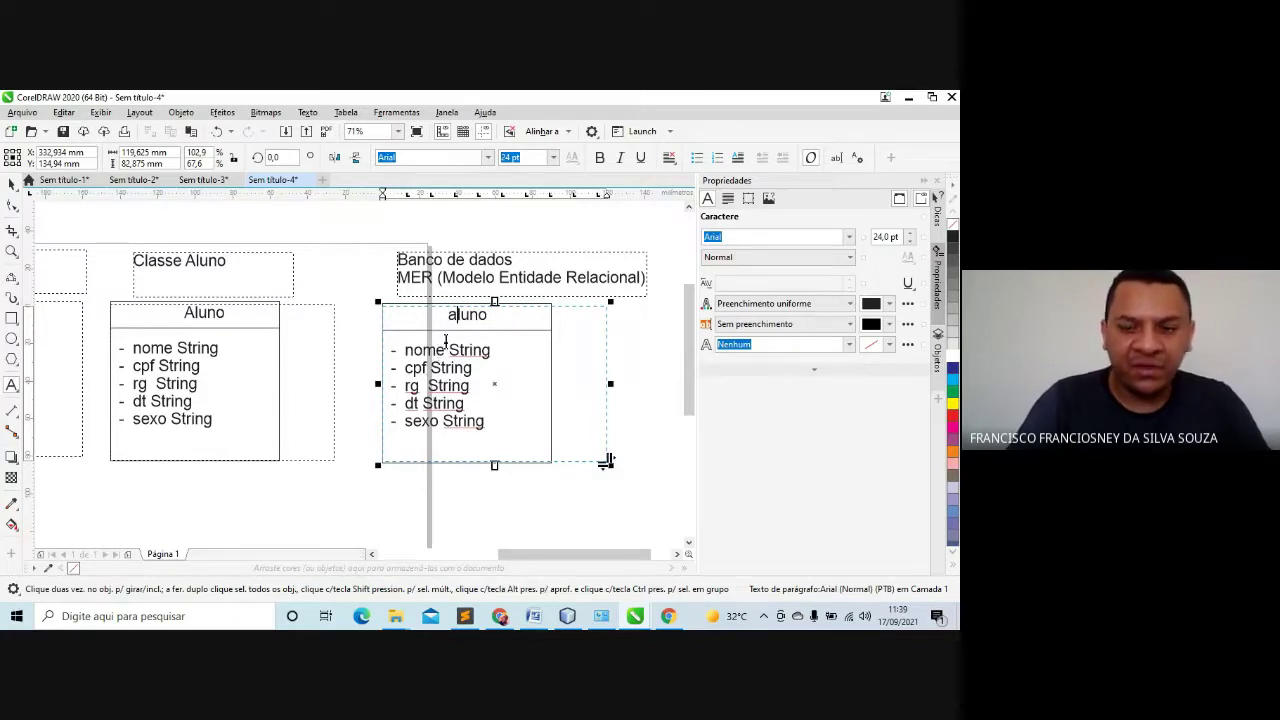
pyautogui.press('Left')
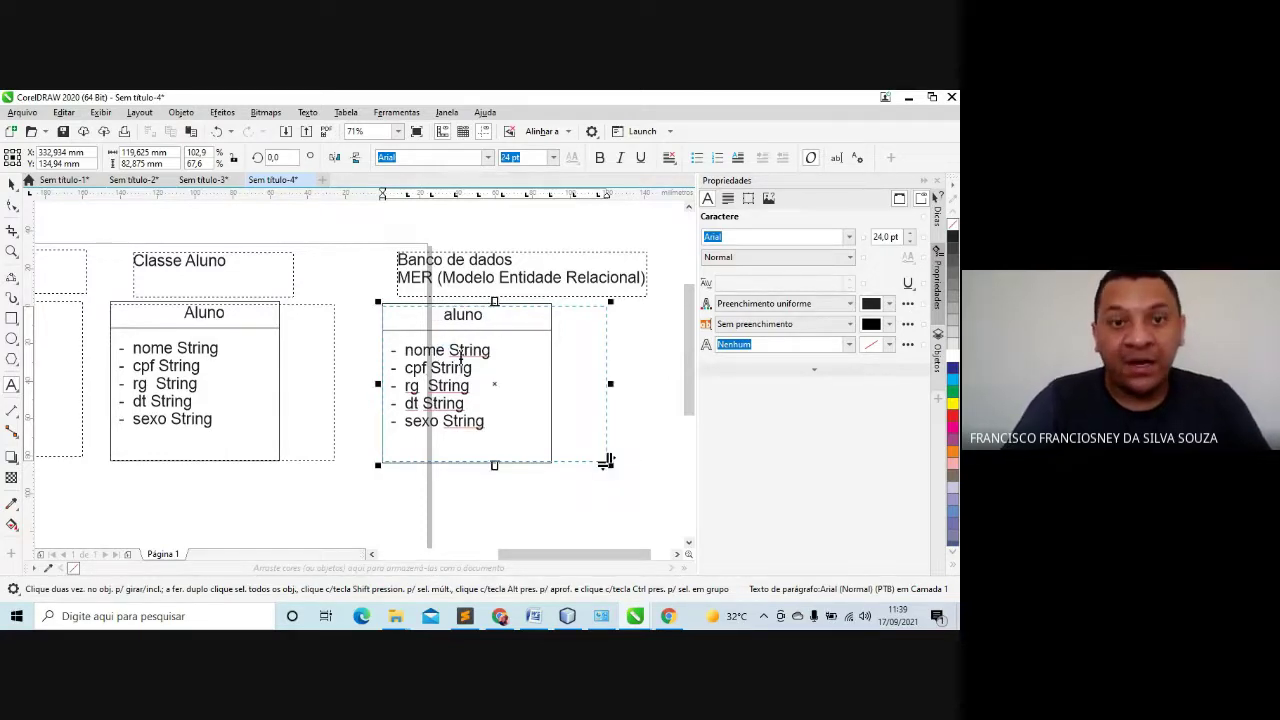
# Remove the leading dashes and spaces from the nome, cpf, rg, dt and sexo lines in the "aluno" database box
pyautogui.click(405, 352)
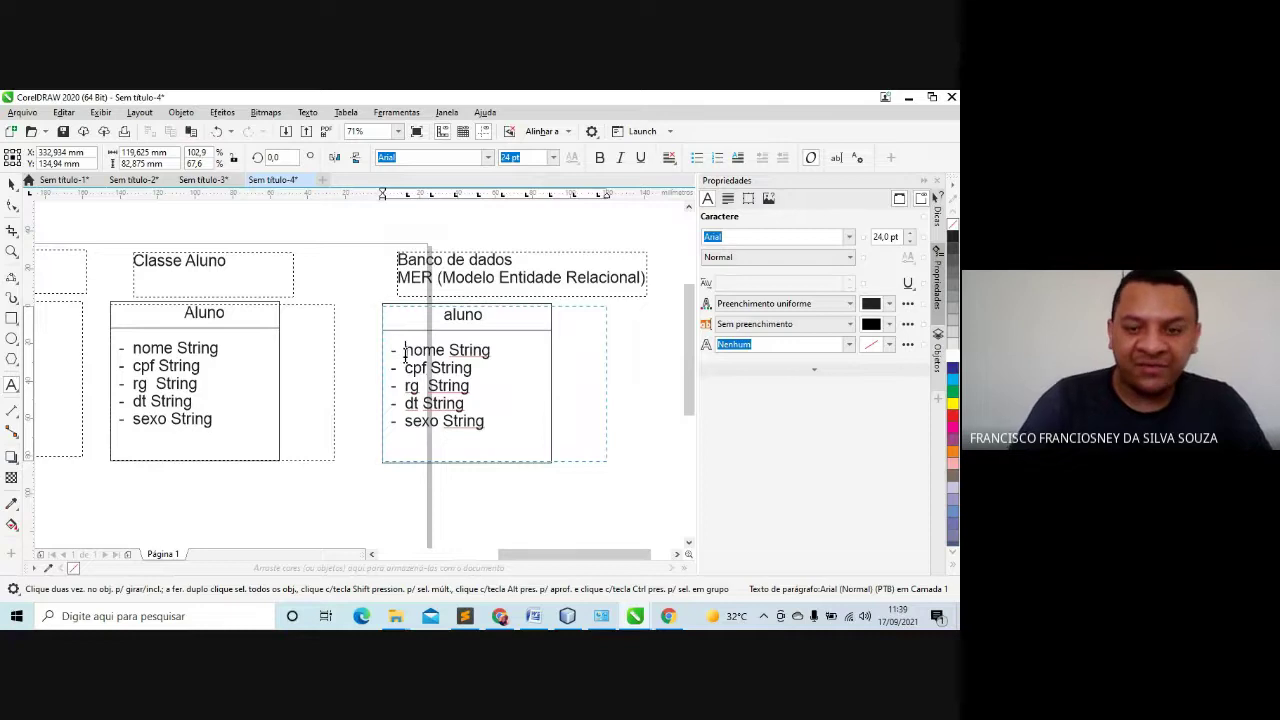
pyautogui.press('BackSpace')
pyautogui.press('BackSpace')
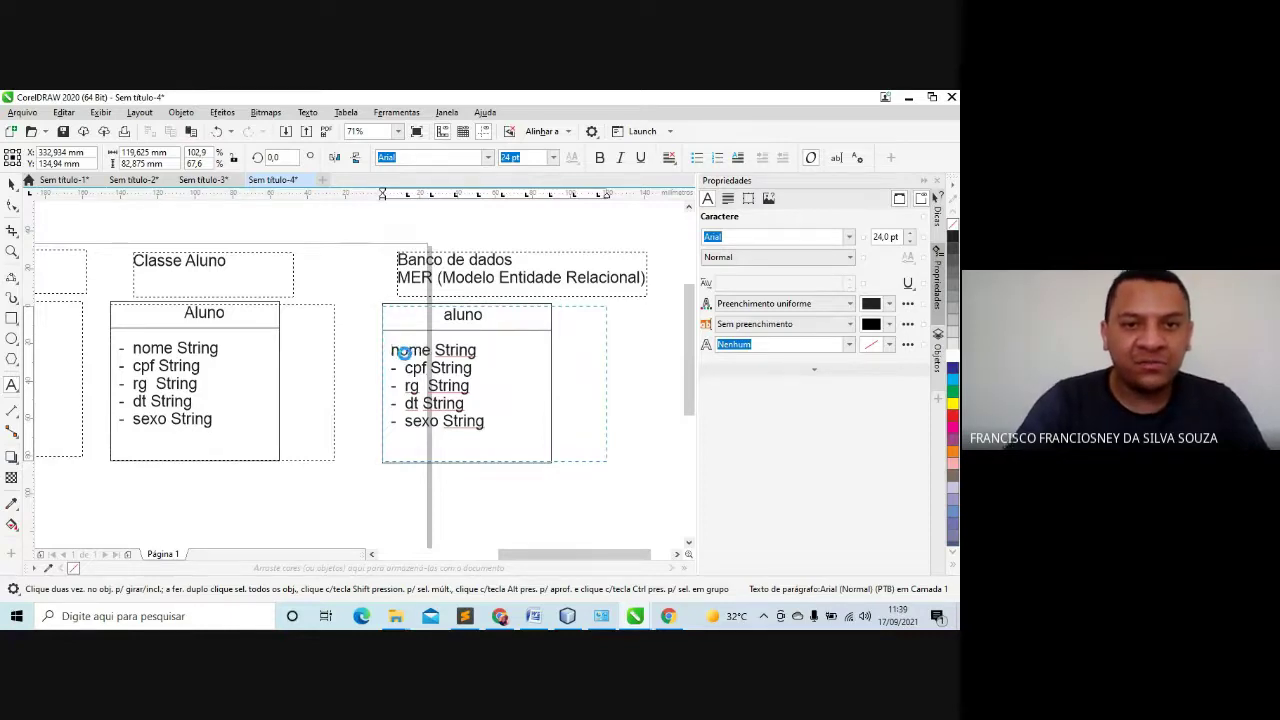
pyautogui.click(405, 368)
pyautogui.press('BackSpace')
pyautogui.press('BackSpace')
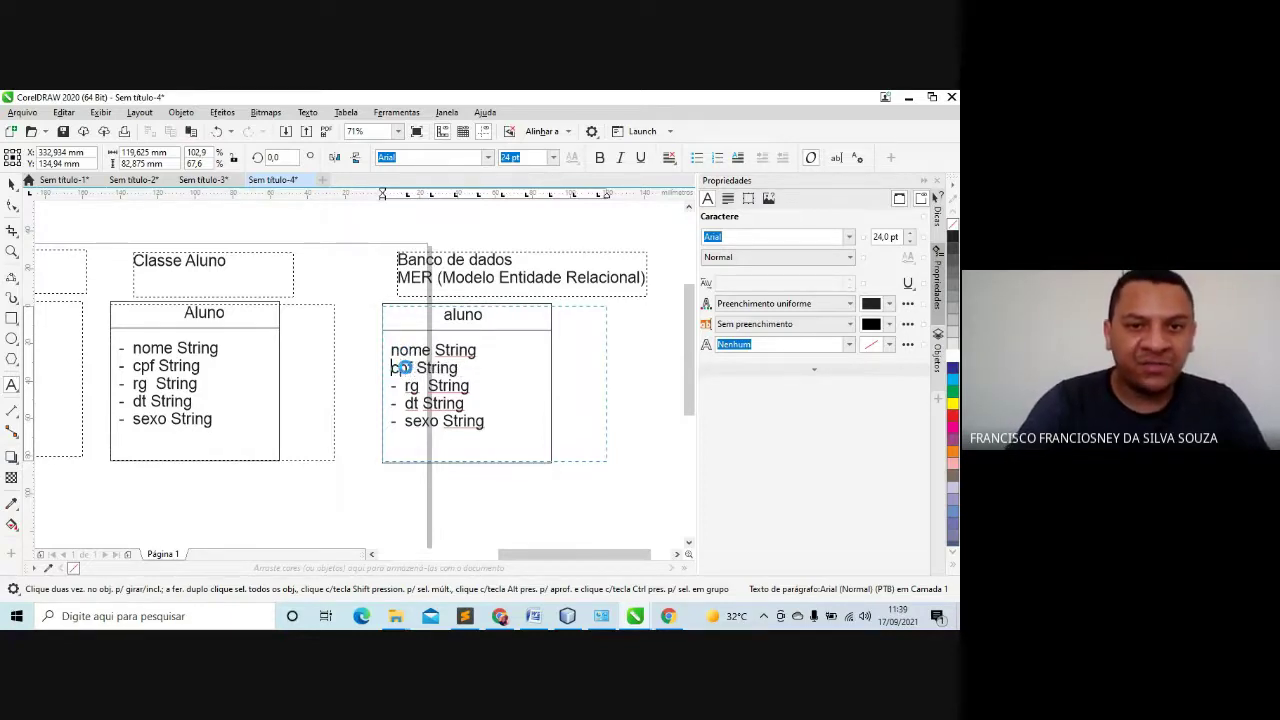
pyautogui.click(405, 386)
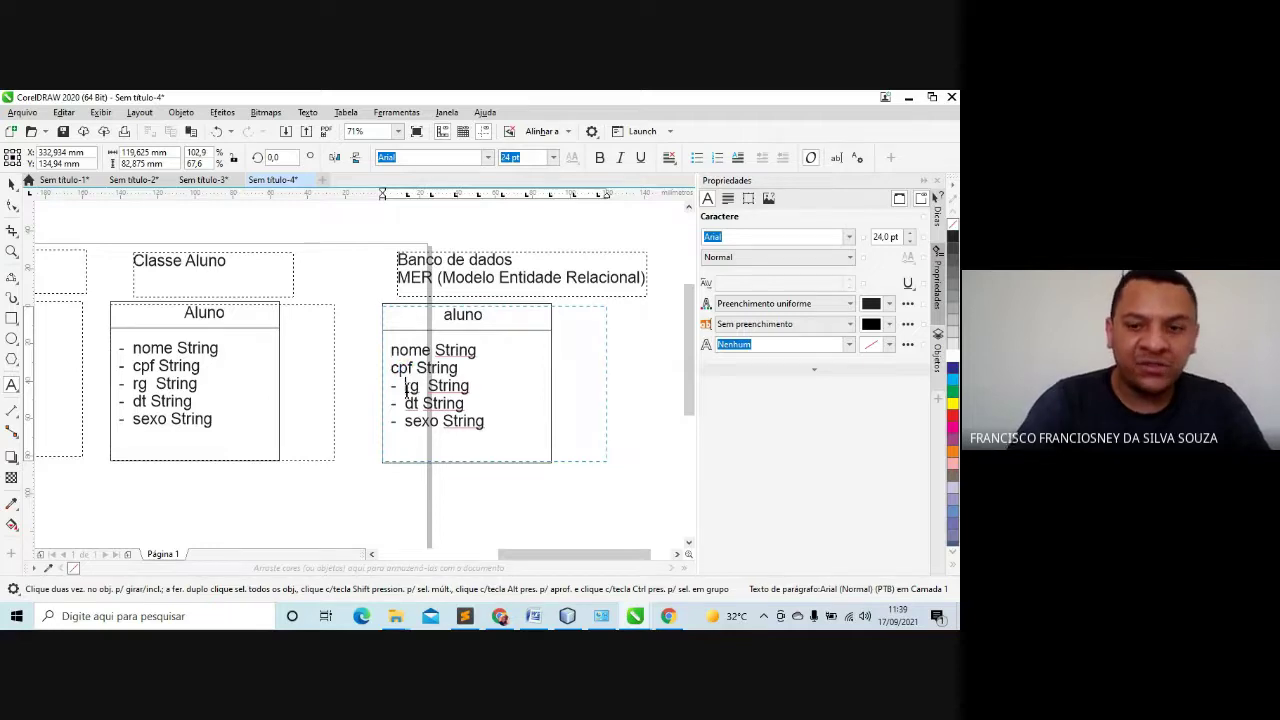
pyautogui.press('BackSpace')
pyautogui.press('BackSpace')
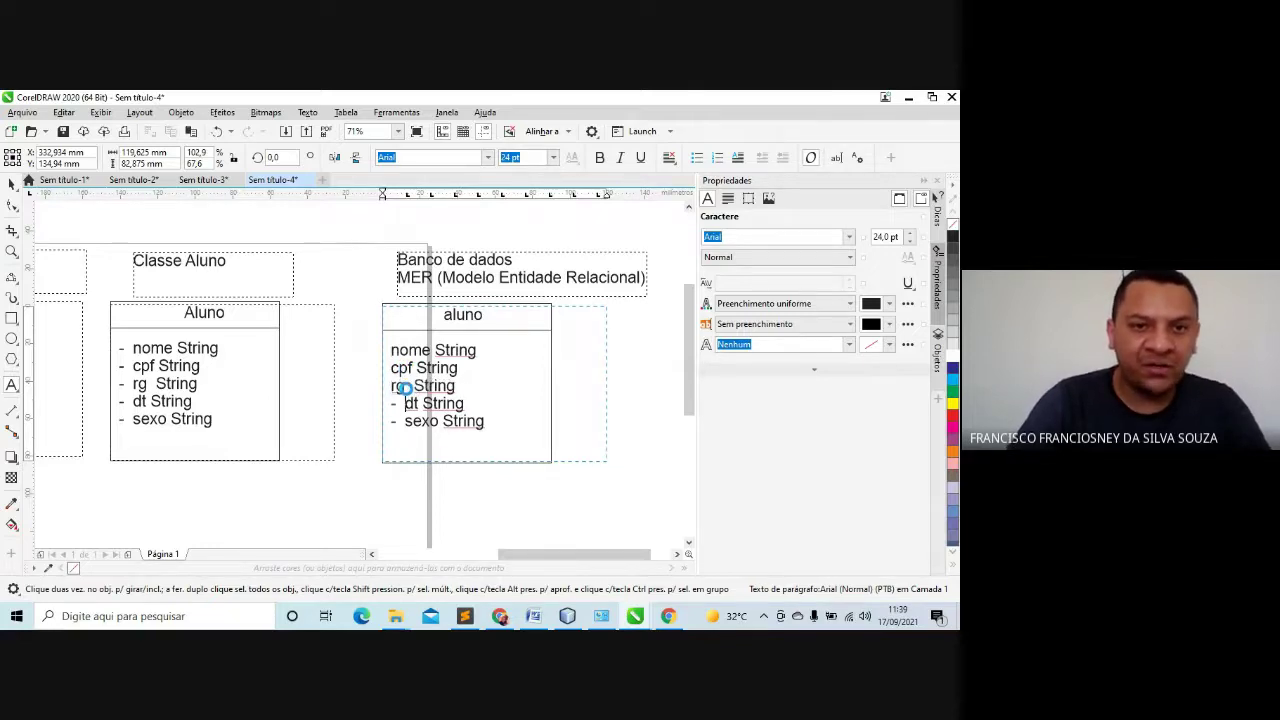
pyautogui.press('BackSpace')
pyautogui.press('BackSpace')
pyautogui.press('Down')
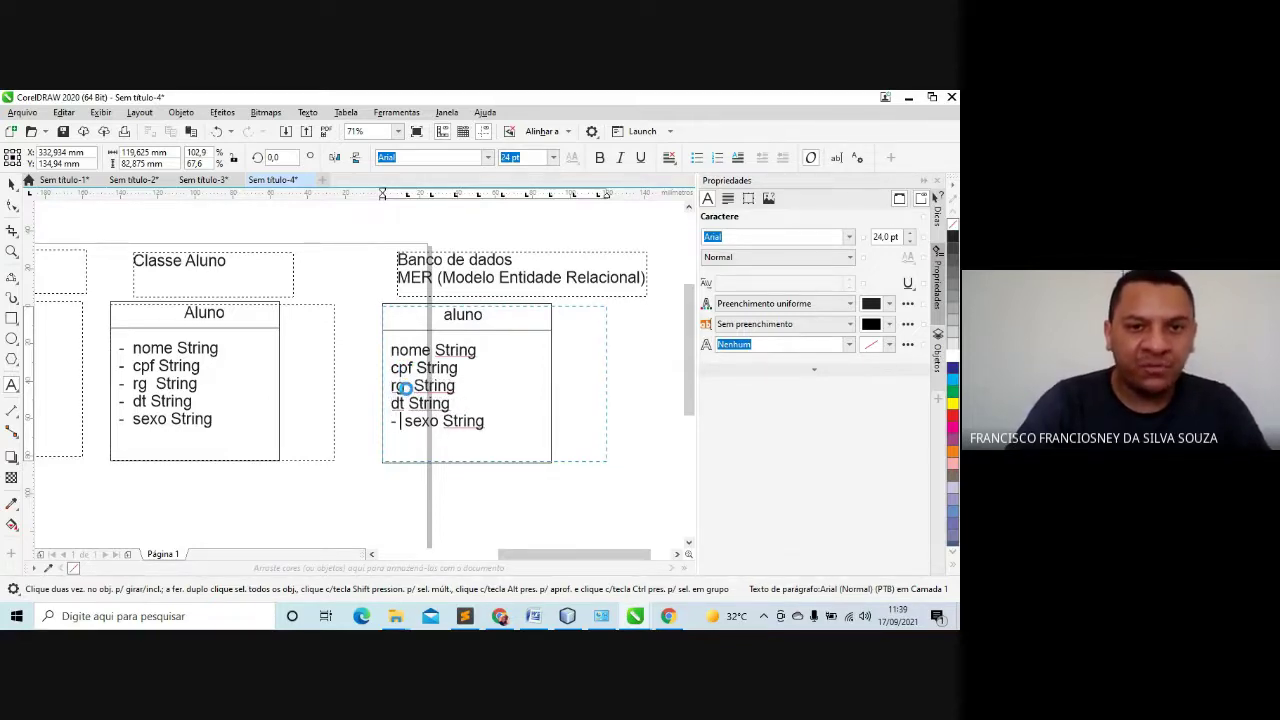
pyautogui.press('BackSpace')
pyautogui.press('BackSpace')
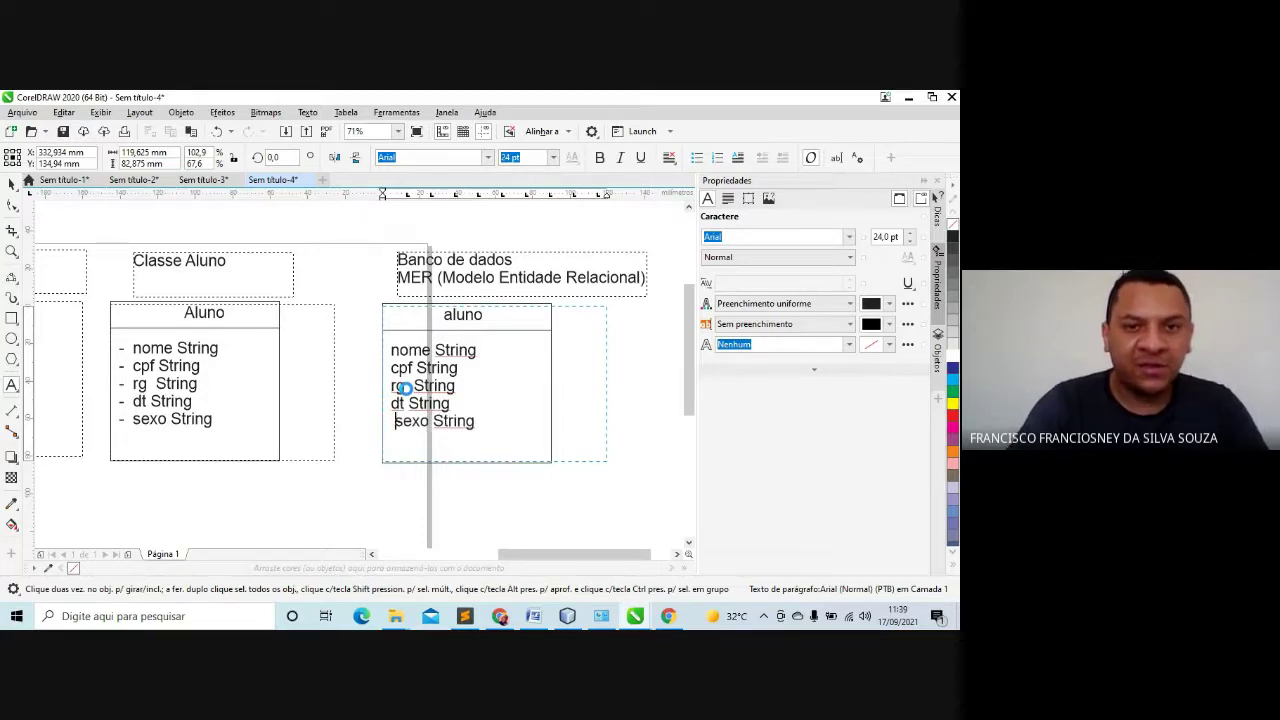
pyautogui.press('BackSpace')
pyautogui.press('Escape')
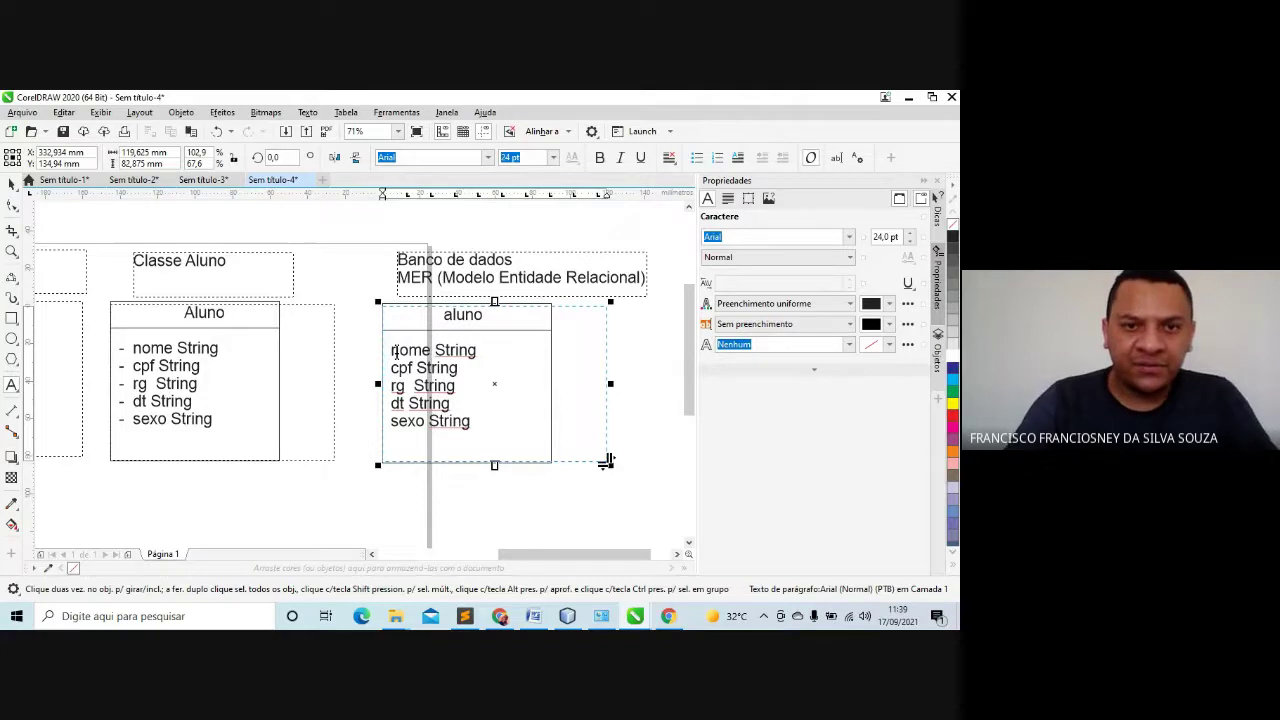
# Insert a new first attribute line "id_aluno int" above "nome String" in the "aluno" database box
pyautogui.click(397, 350)
pyautogui.press('Return')
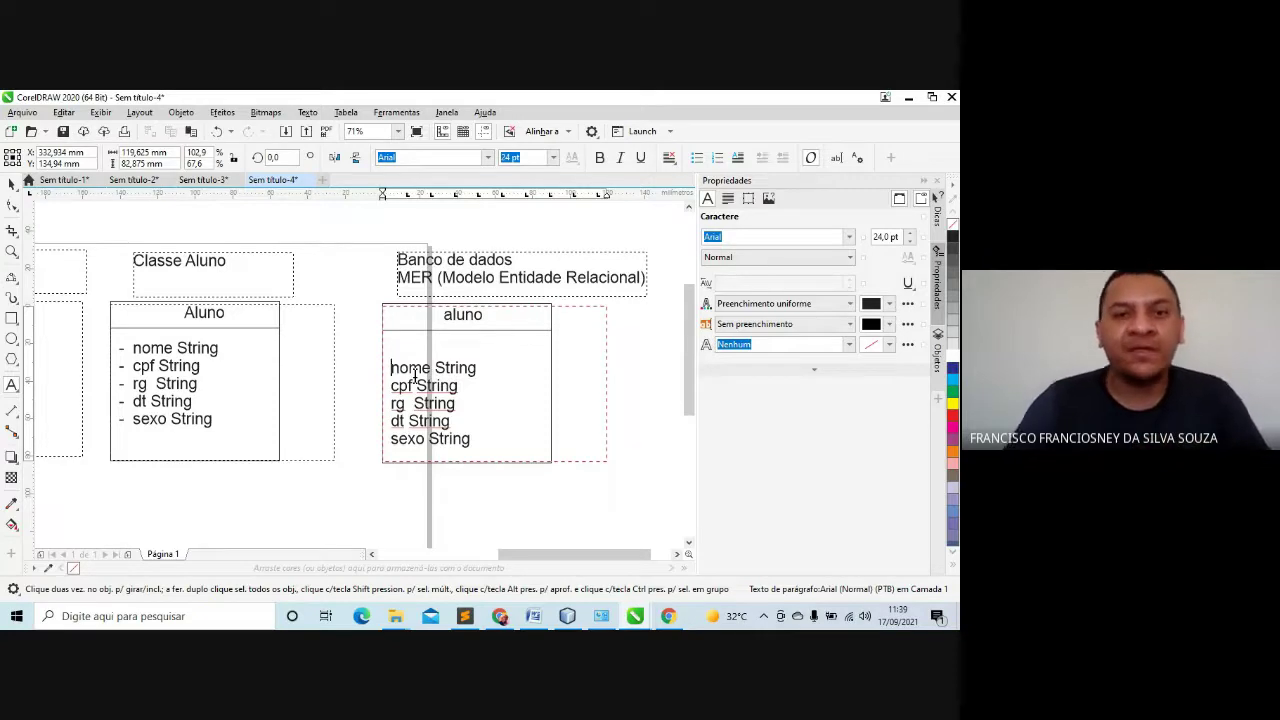
pyautogui.click(400, 352)
pyautogui.click(400, 352)
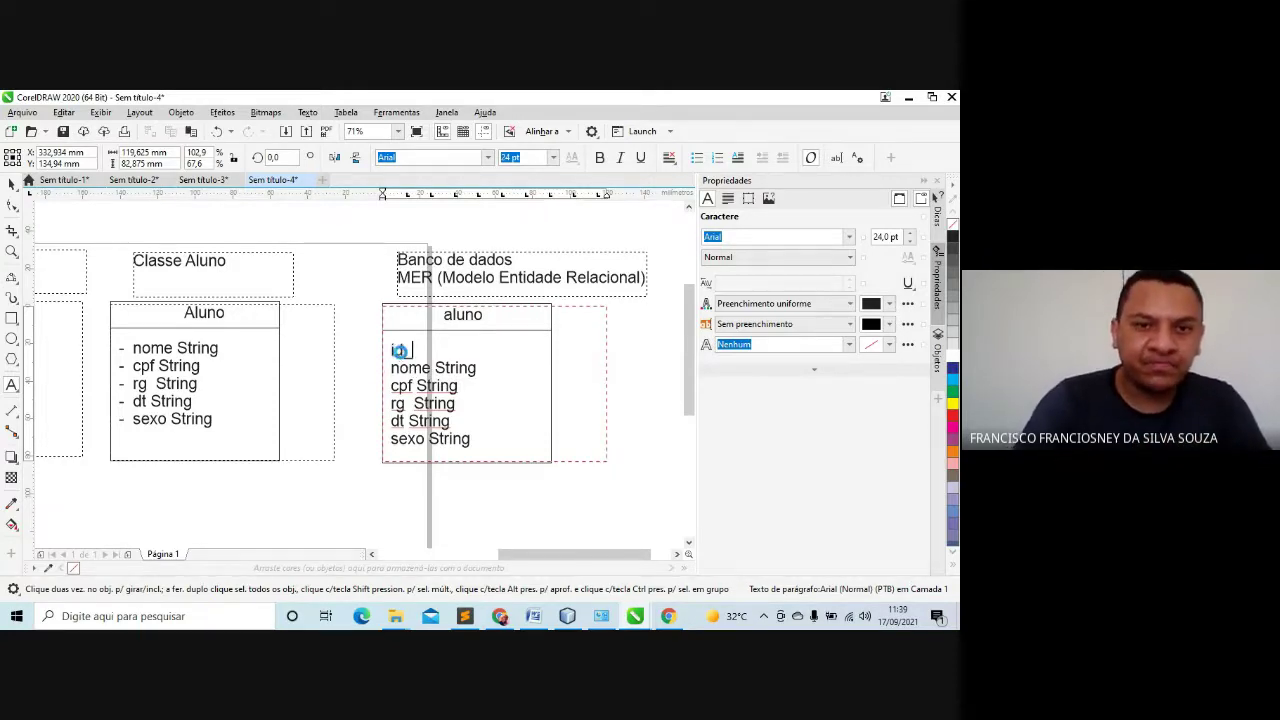
pyautogui.write('id_aluno')
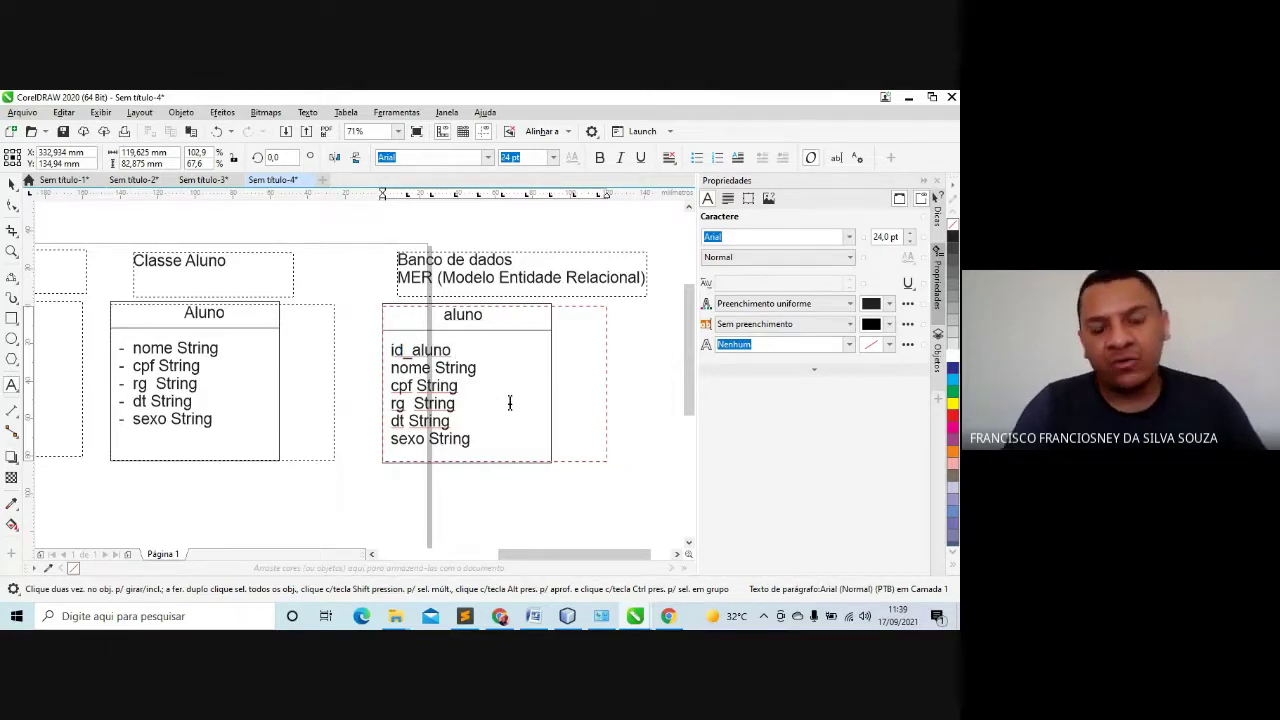
pyautogui.click(459, 355)
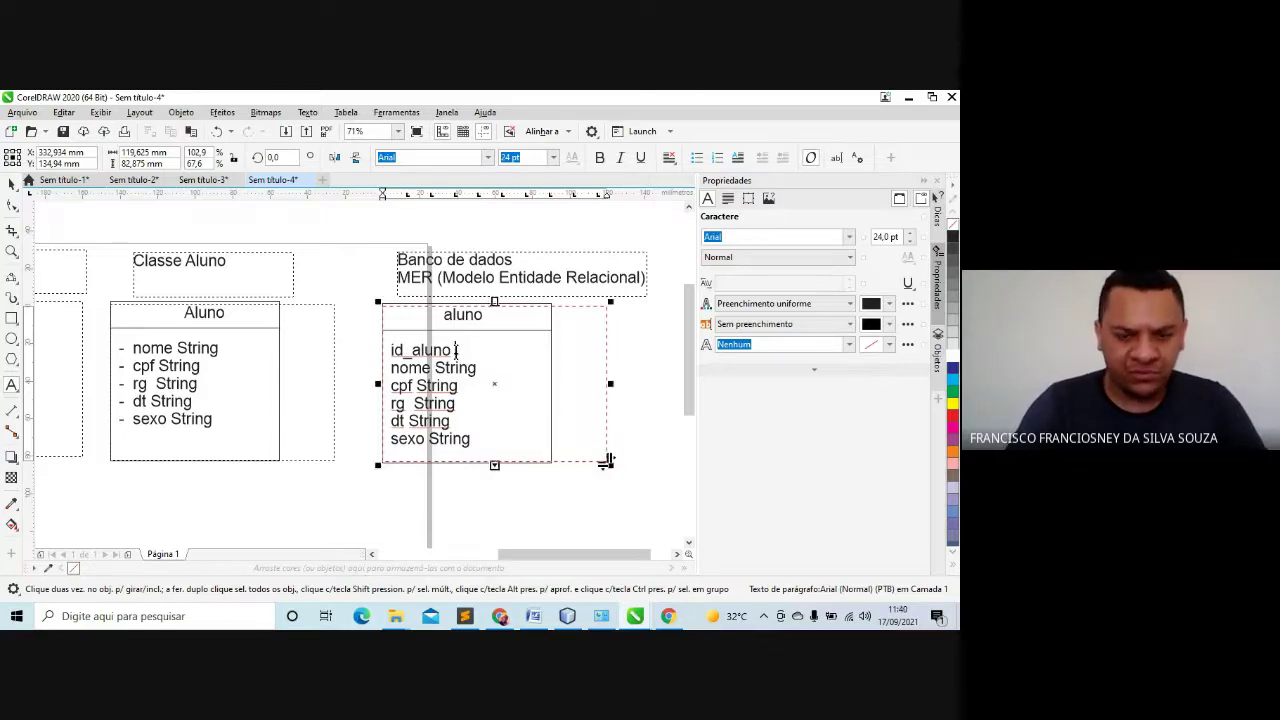
pyautogui.write('int')
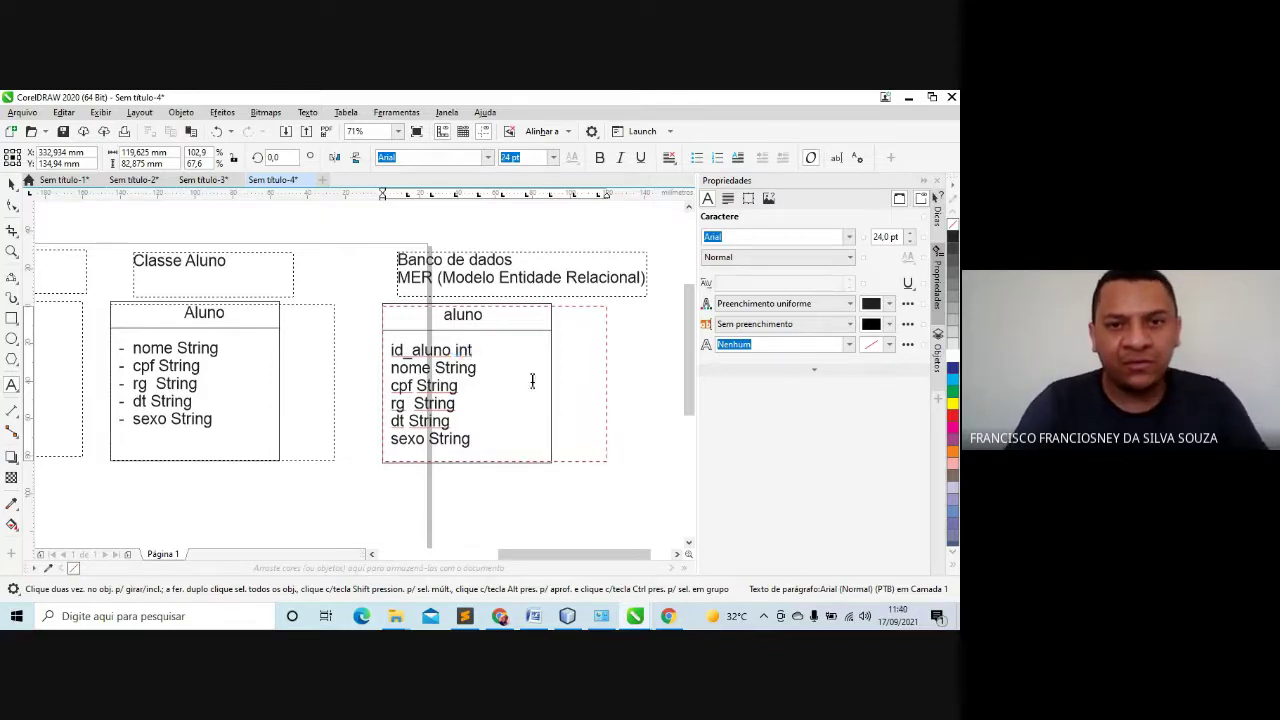